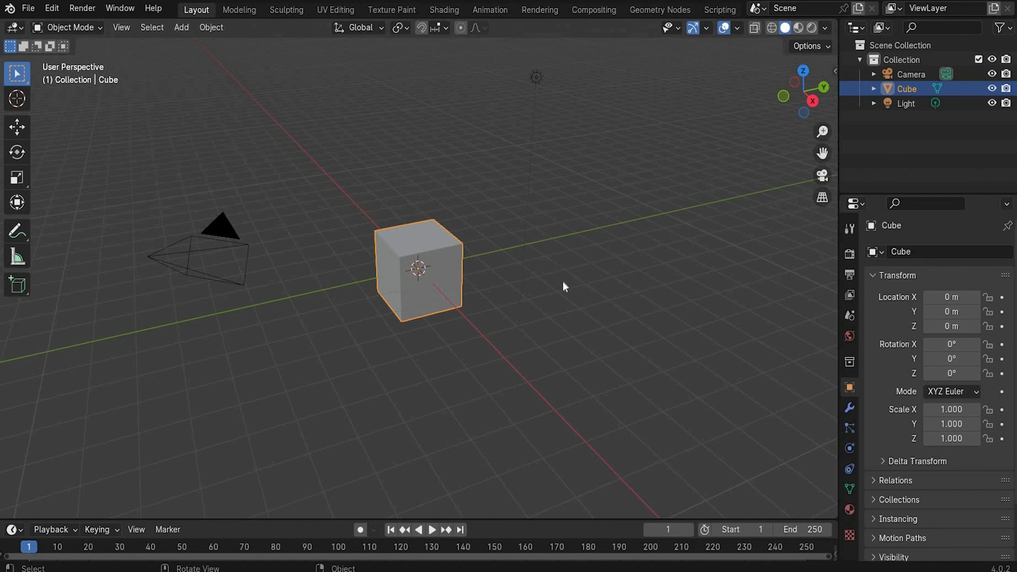
Delete the default light, cube and camera from the scene.
click(899, 105)
key(x)
click(902, 89)
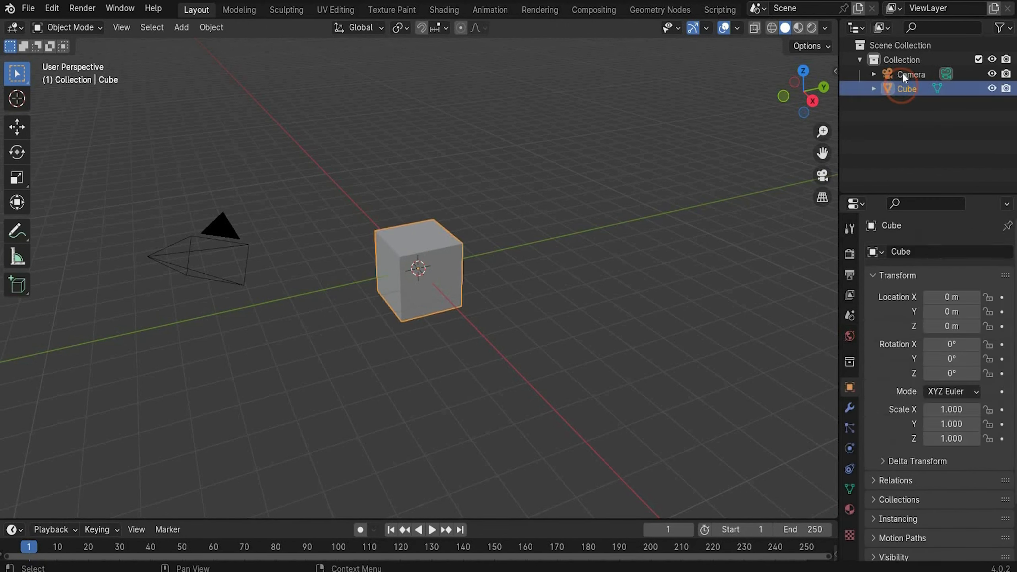
key(x)
click(902, 74)
key(x)
click(459, 223)
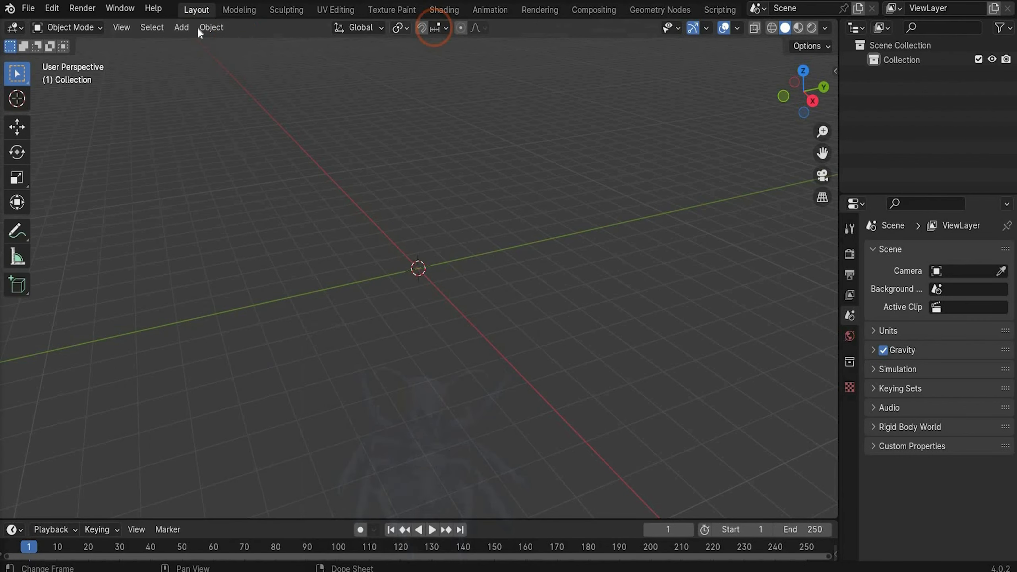
Add a UV sphere mesh at the world origin.
click(183, 29)
mouse_move(261, 45)
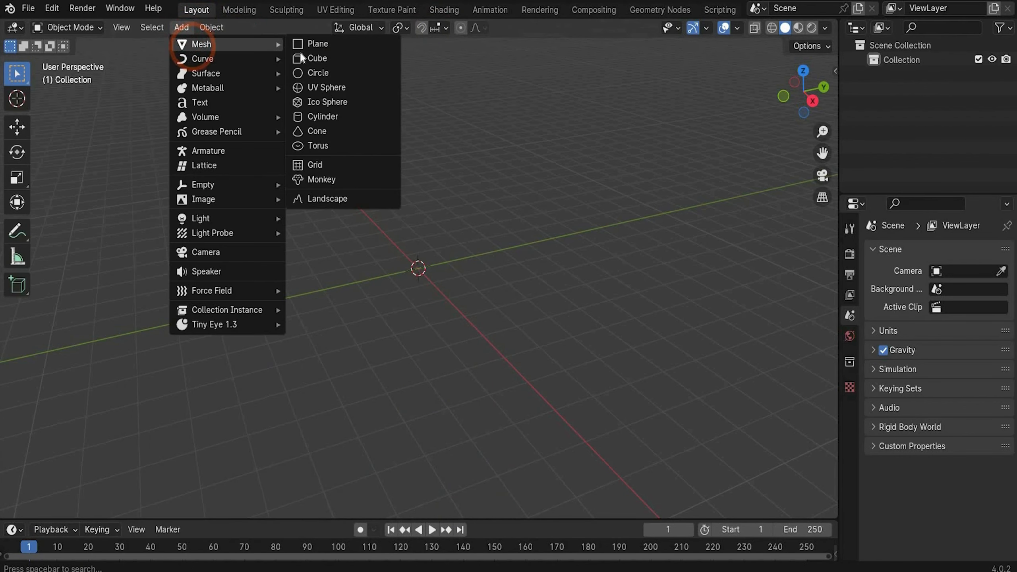
click(331, 92)
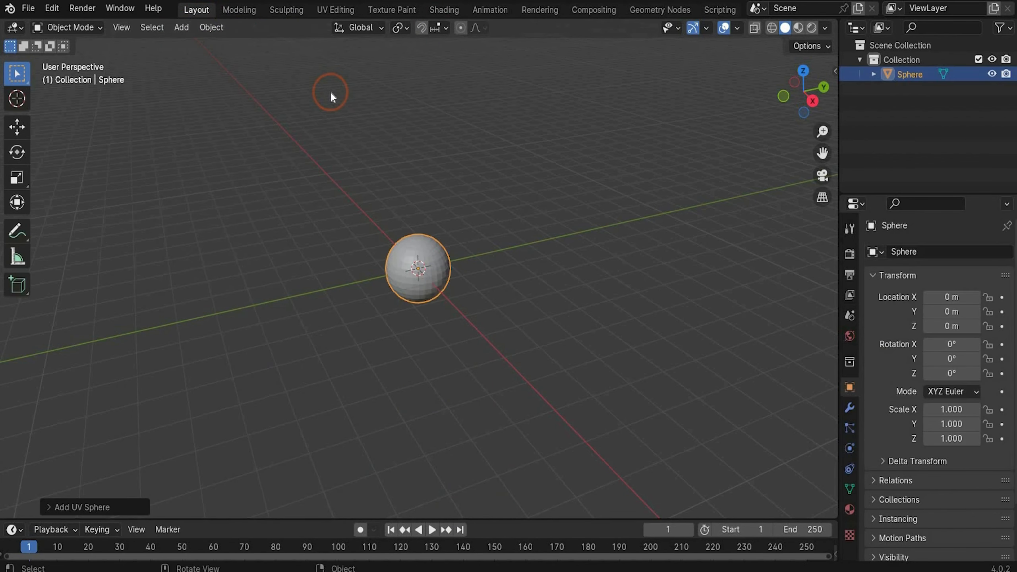
Set the new UV sphere's rings to 48 and its radius to 0.35 m.
click(814, 102)
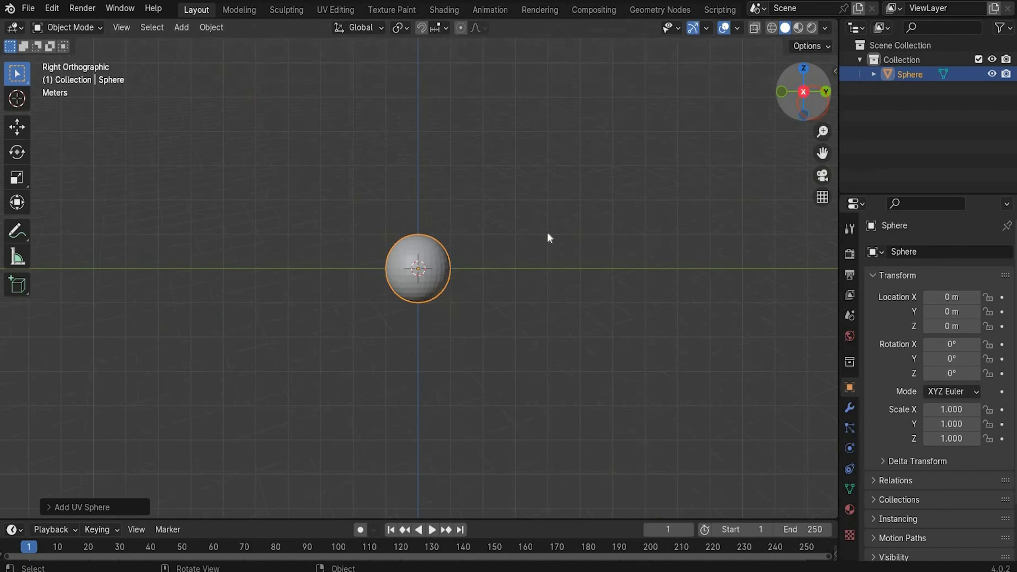
scroll(506, 216, up, 3)
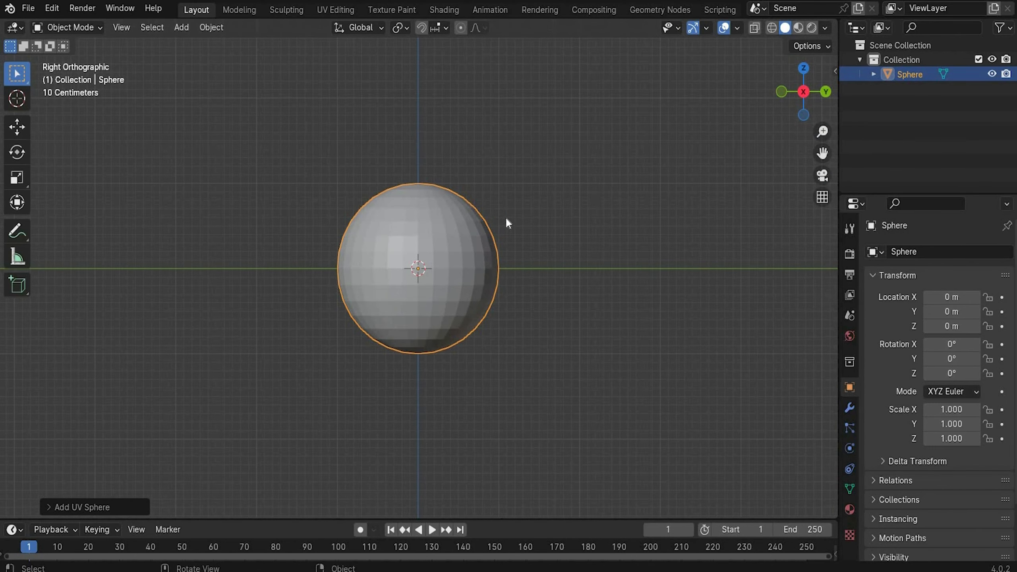
scroll(506, 221, down, 1)
click(48, 507)
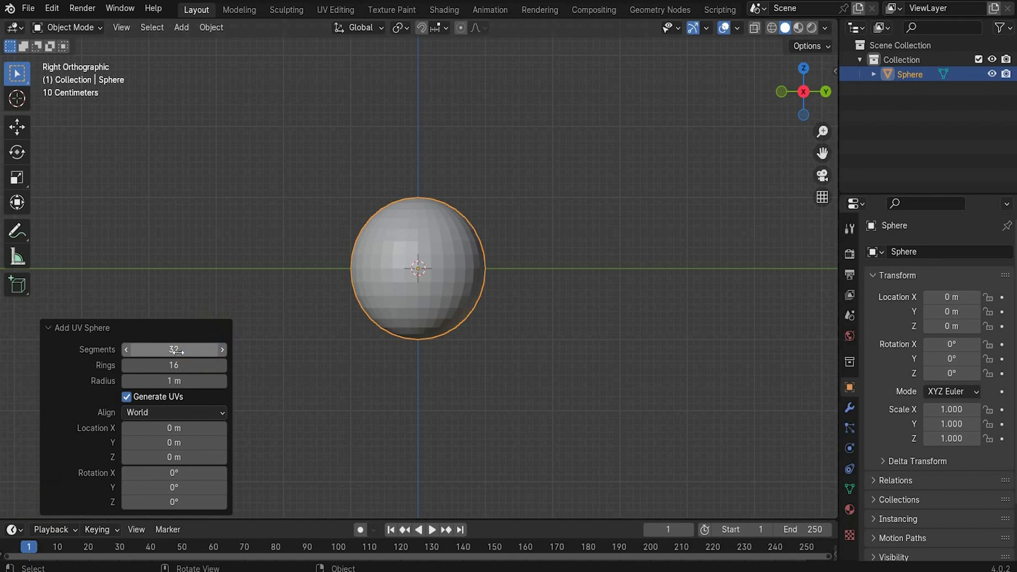
click(182, 366)
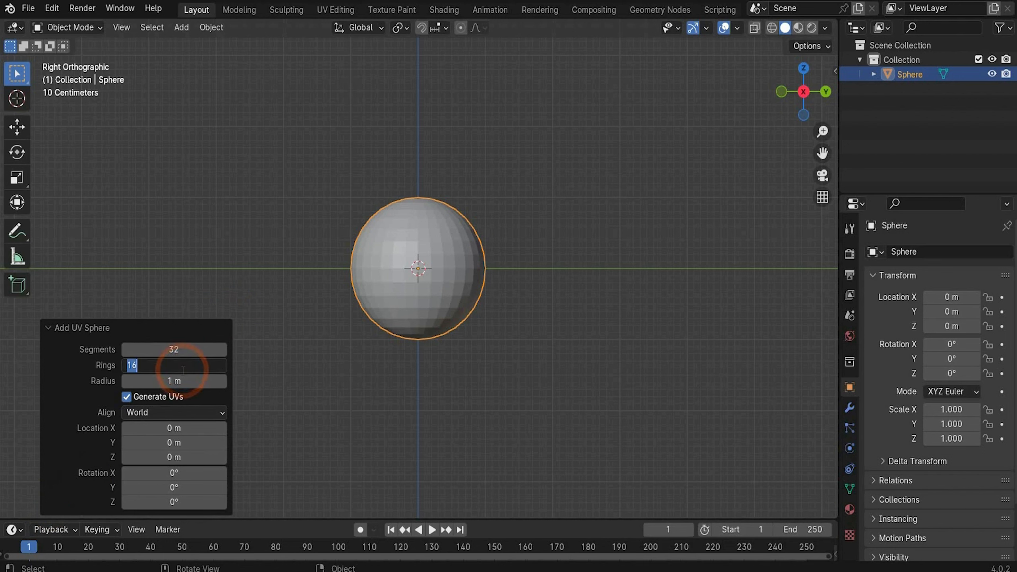
text(48)
key(Return)
click(176, 378)
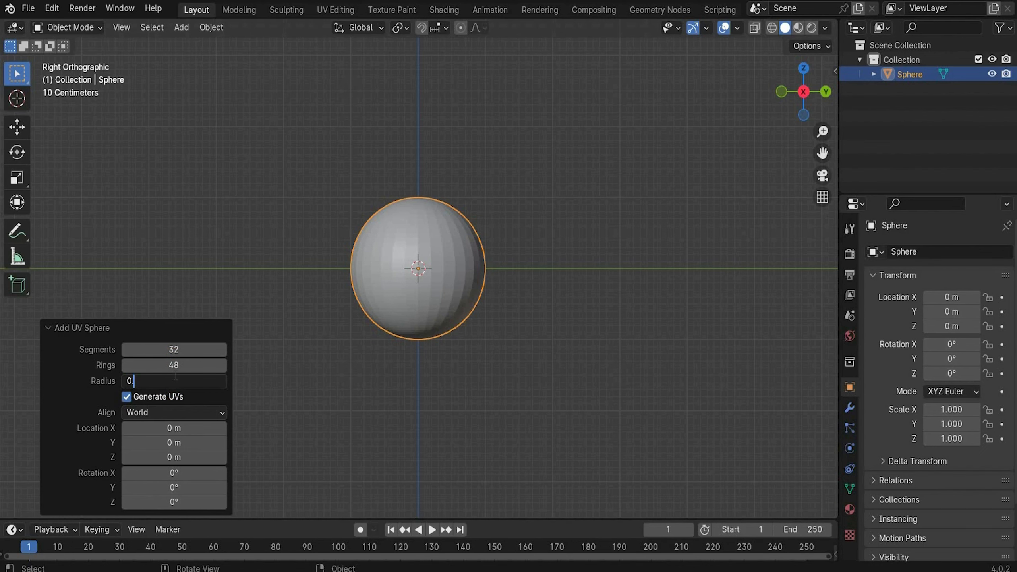
key(Return)
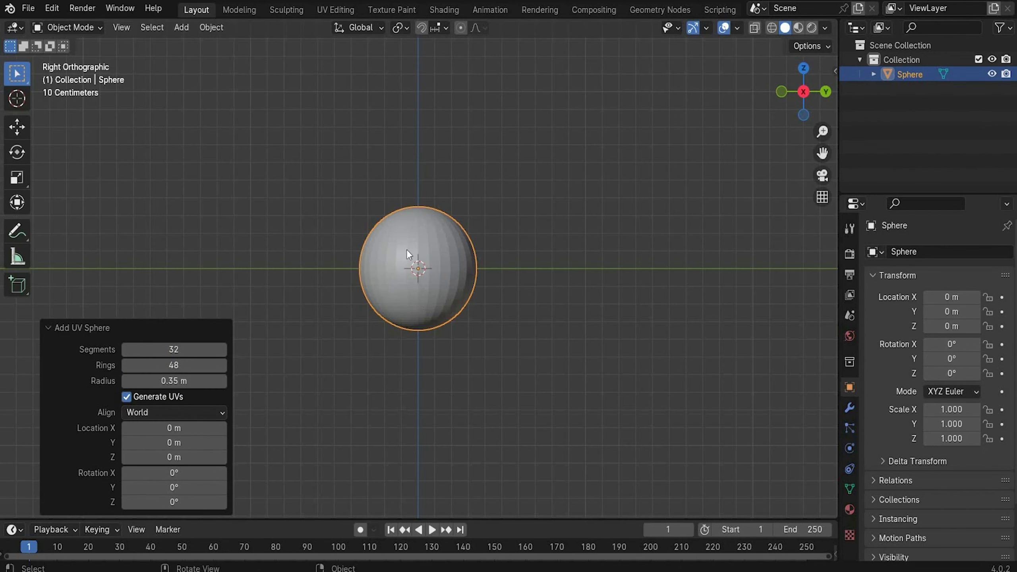
Add a Plain Axes empty at the sphere's centre and snap the 3D cursor to the world origin.
click(180, 27)
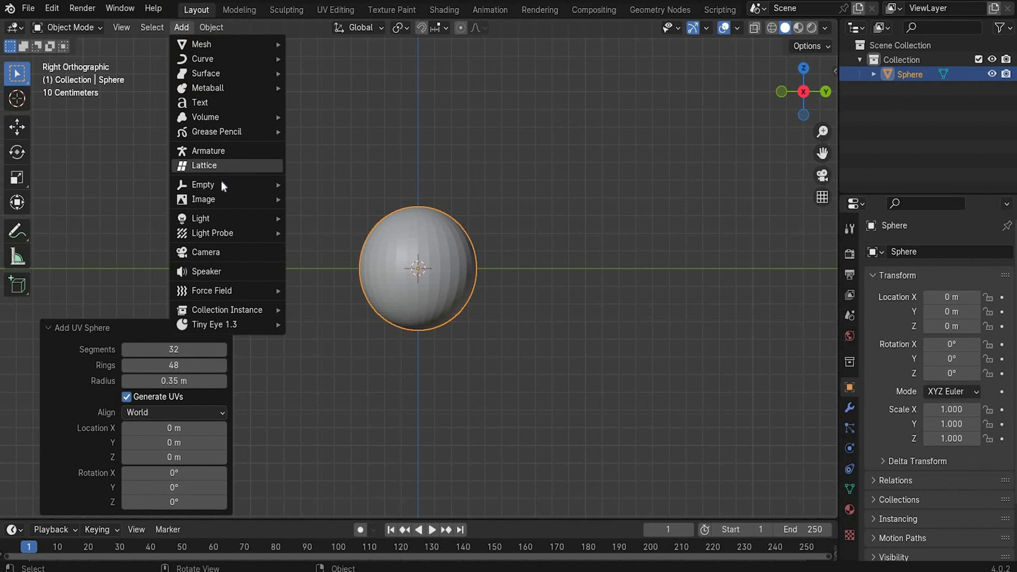
mouse_move(223, 186)
click(329, 185)
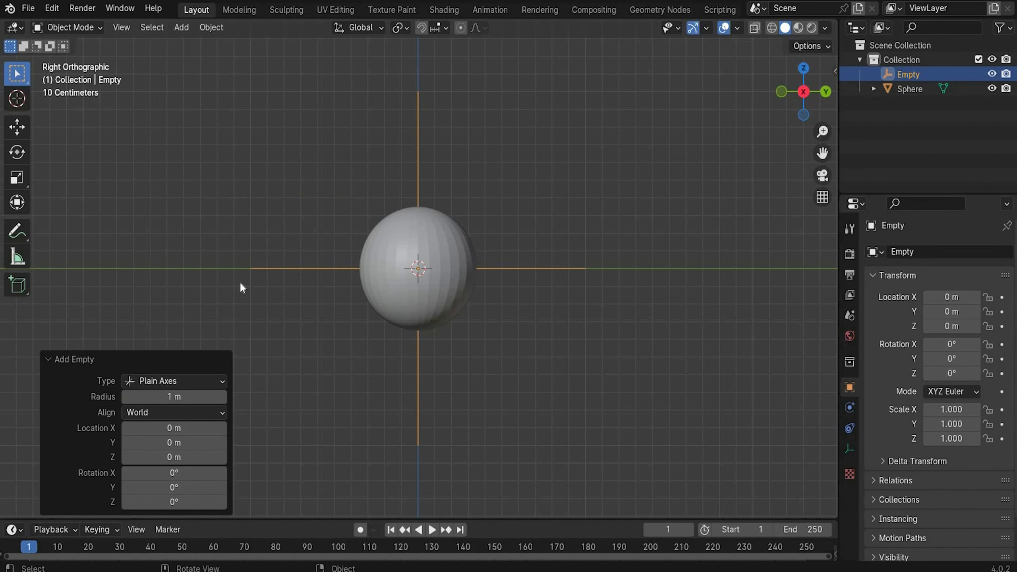
key(shift+s)
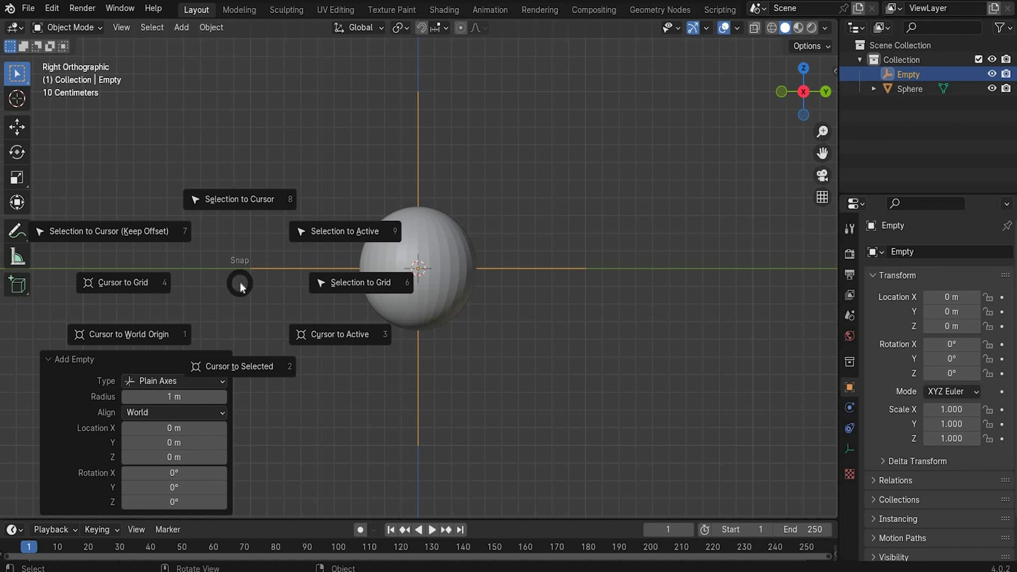
click(167, 339)
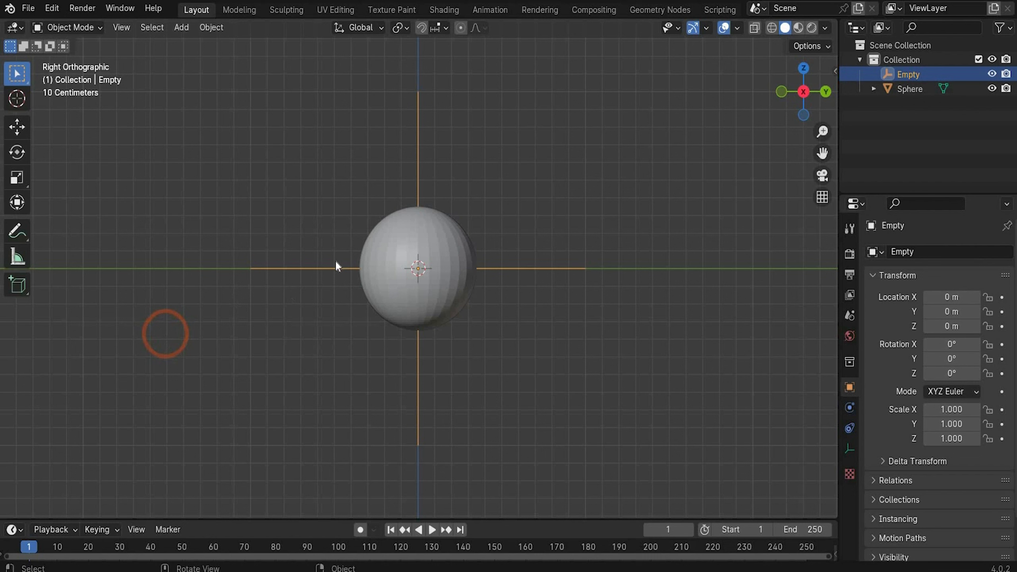
Add an Array modifier to the sphere with a fixed count of 5.
click(898, 89)
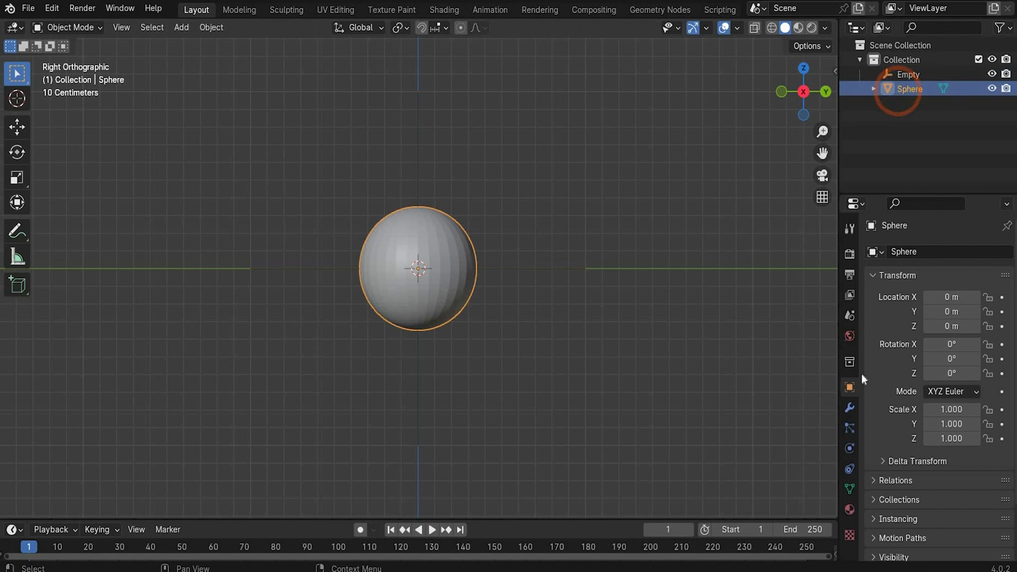
click(847, 408)
click(891, 251)
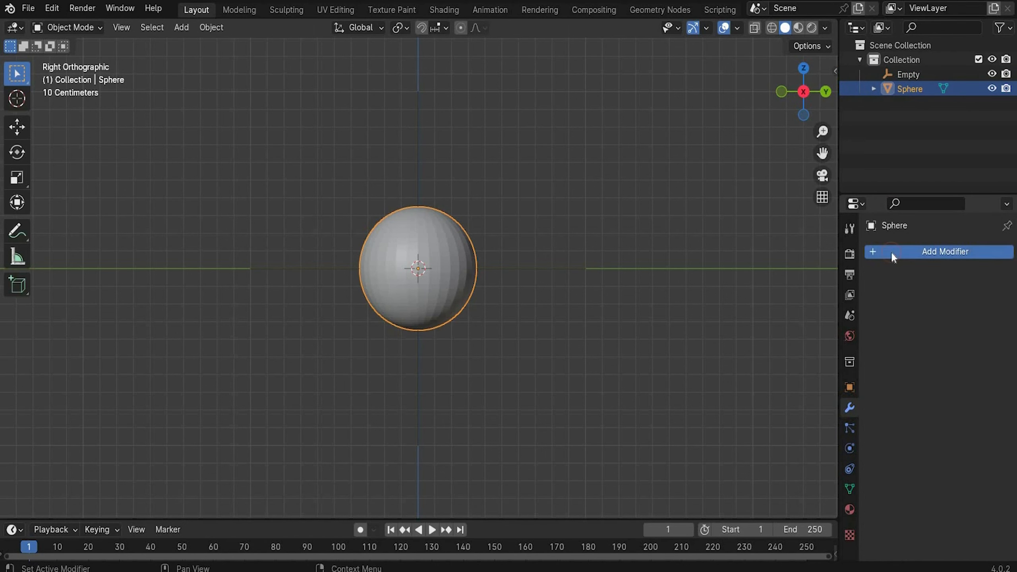
mouse_move(879, 303)
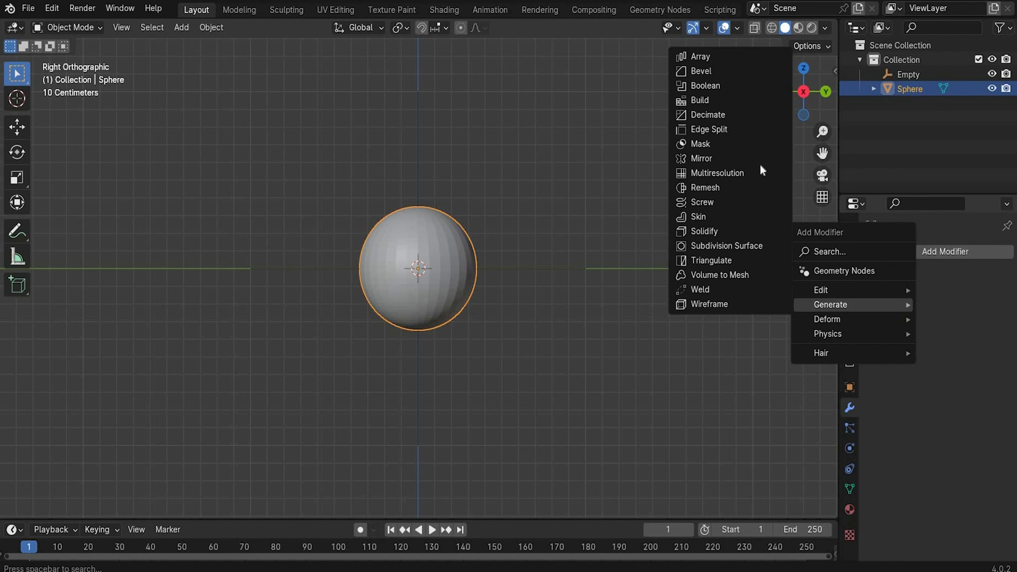
click(955, 317)
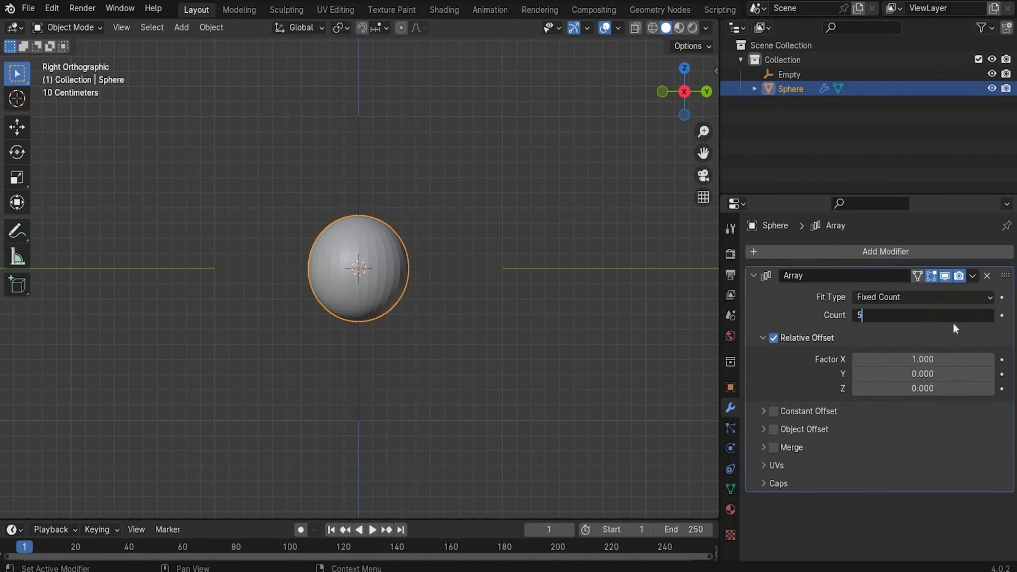
key(Return)
Set the array's relative offset factors to 0 in X and -0.3 in Z.
click(908, 360)
text(0)
key(Return)
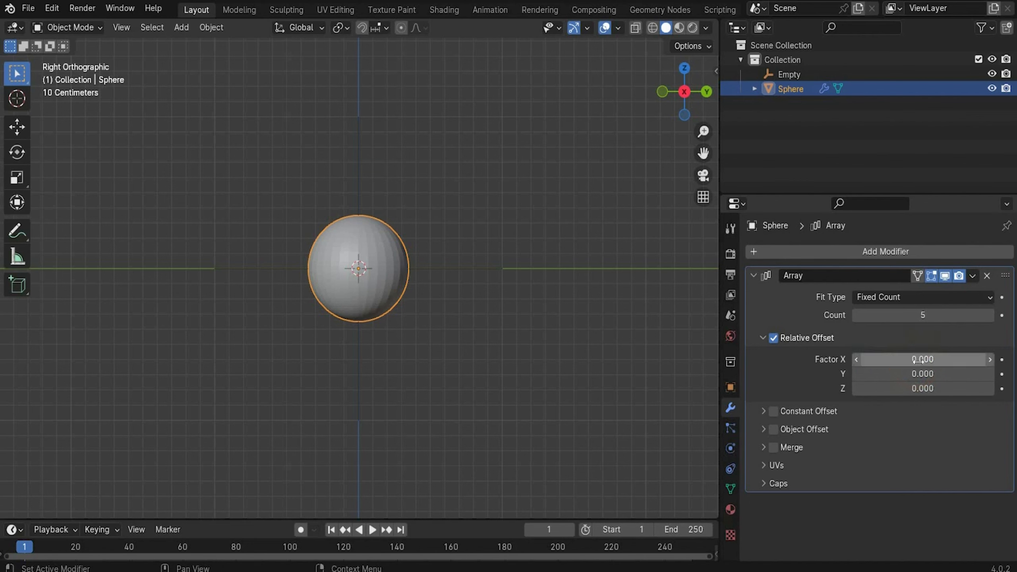
click(907, 388)
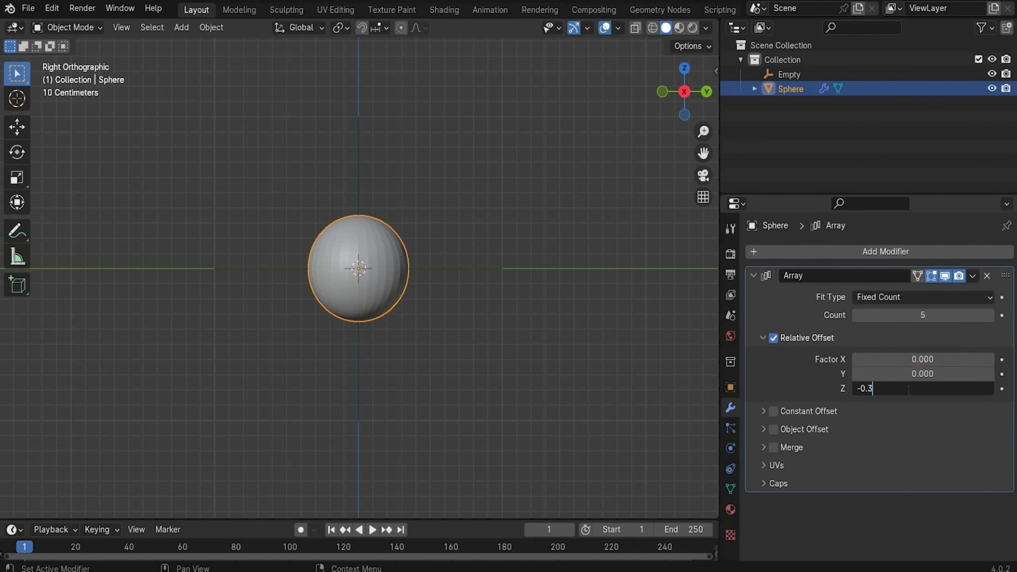
key(Return)
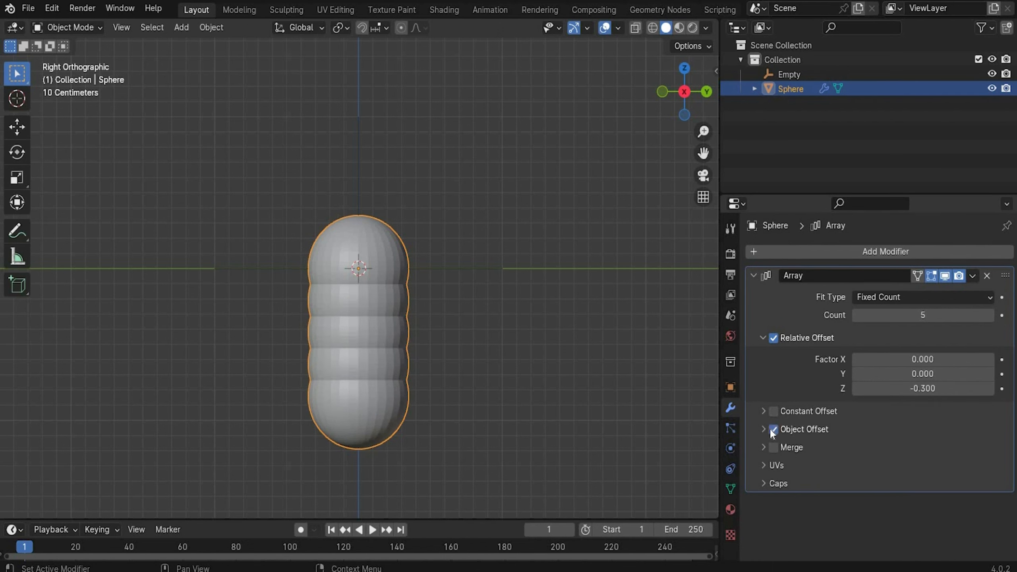
Enable Object Offset in the sphere's Array modifier and assign the Empty as the offset object.
click(763, 429)
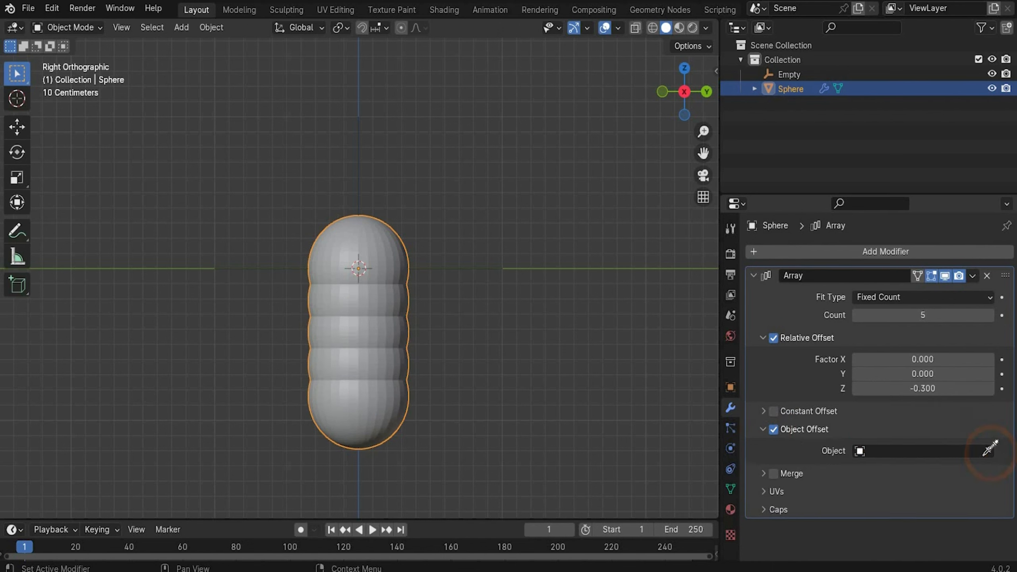
click(987, 451)
click(791, 76)
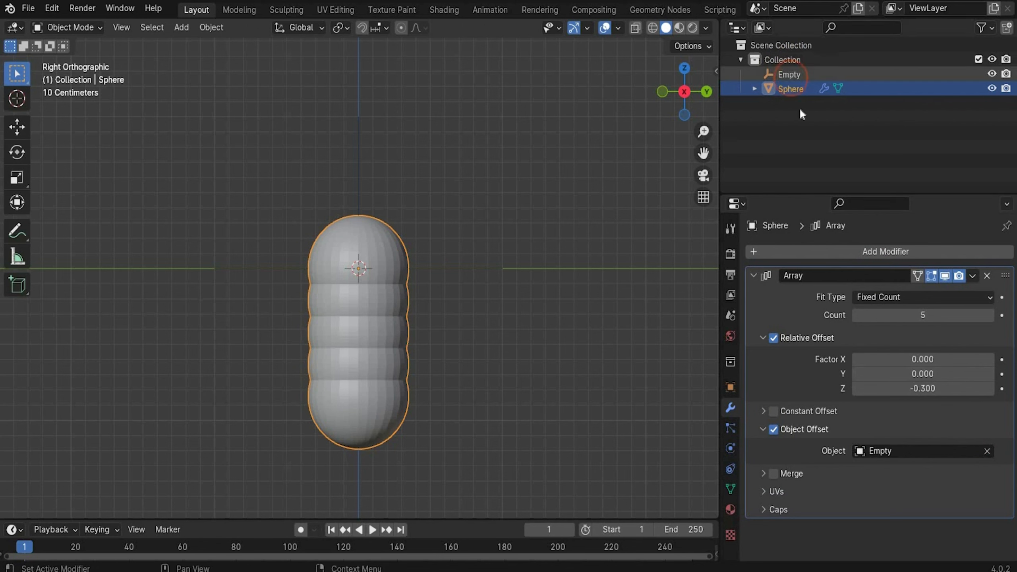
Set the Empty's scale to 0.8 on all three axes and its X rotation to -10°.
click(791, 77)
click(715, 71)
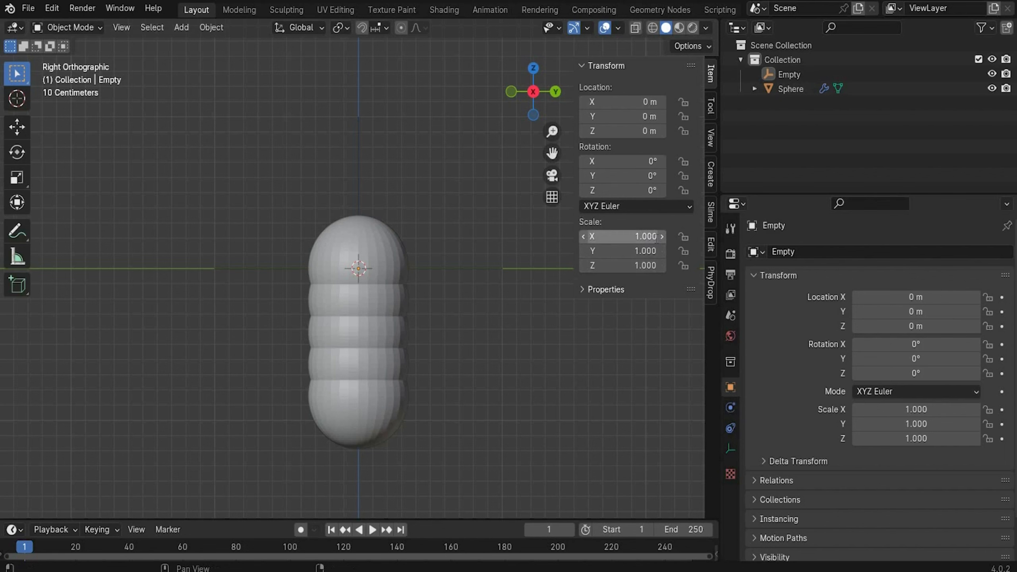
click(657, 237)
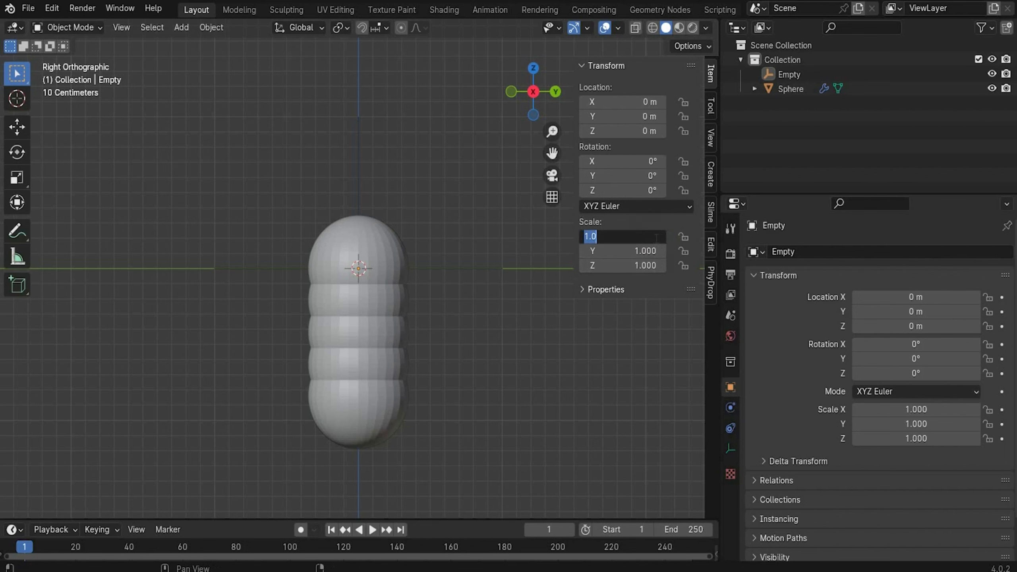
key(Return)
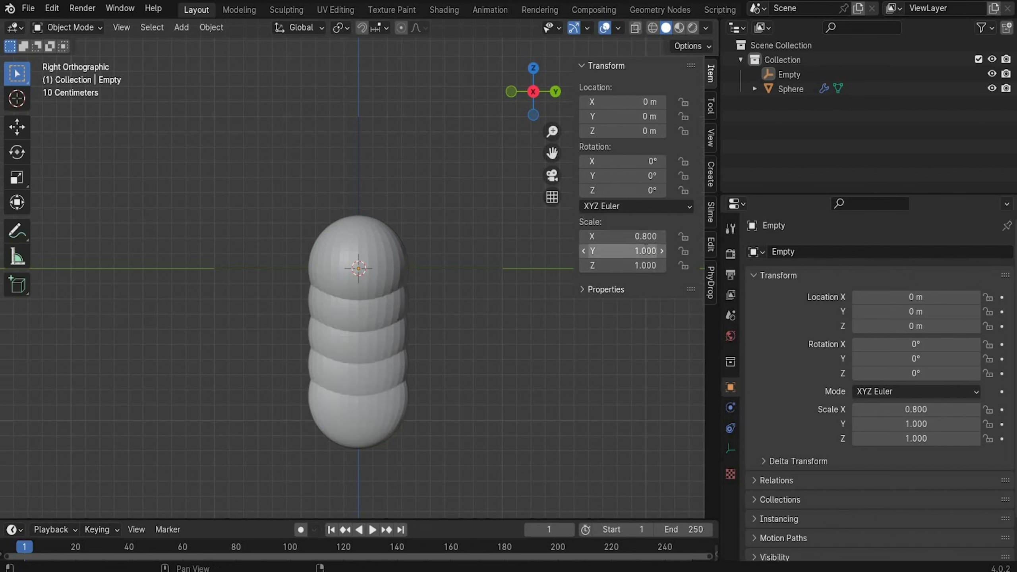
click(646, 249)
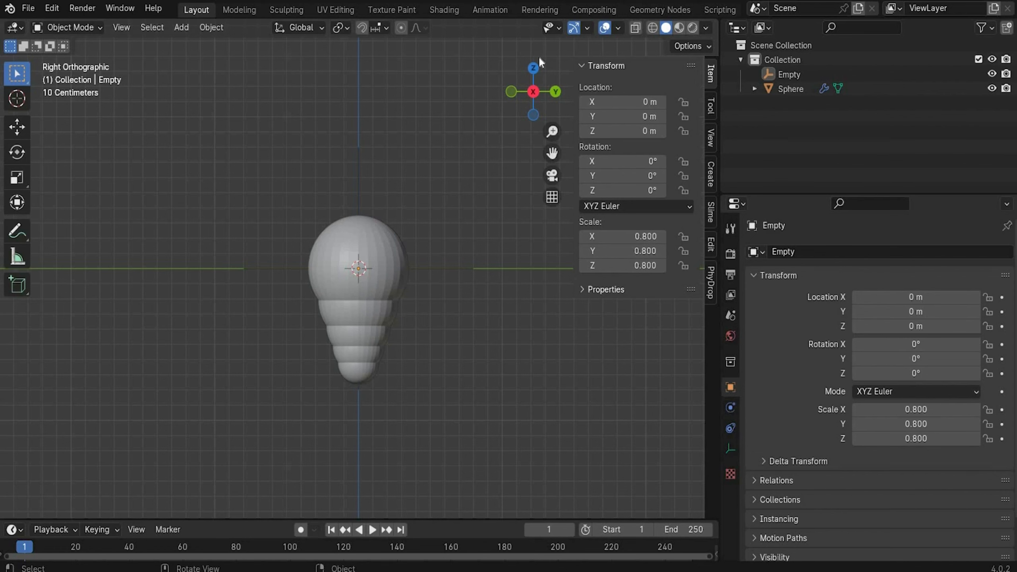
click(628, 160)
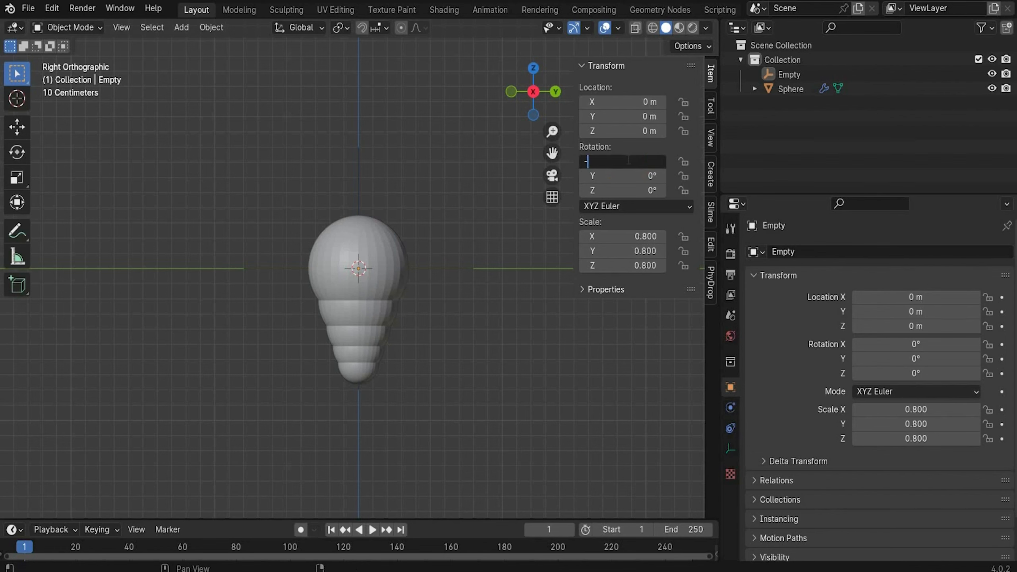
key(Return)
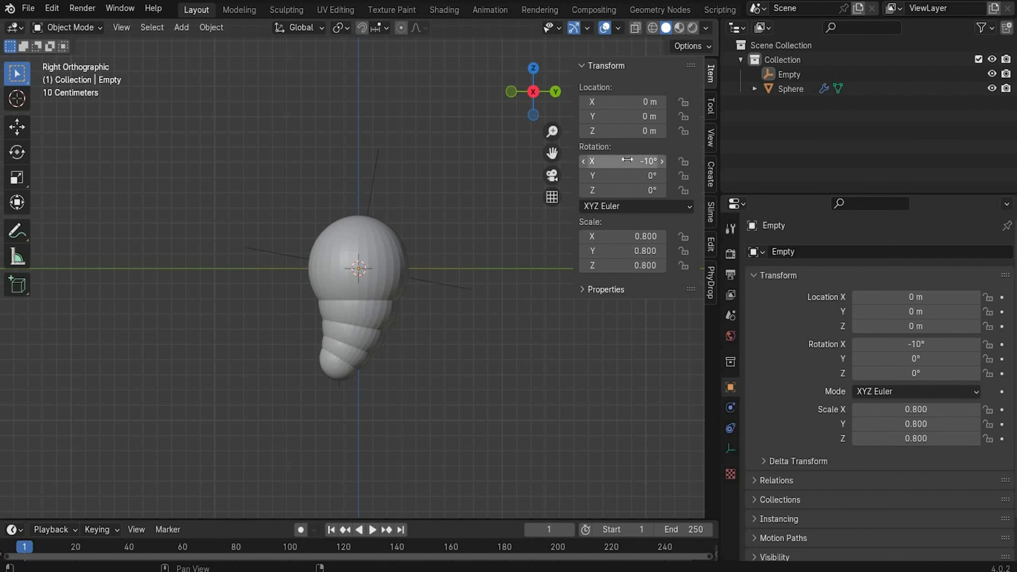
Apply smooth shading to the arrayed sphere.
click(514, 91)
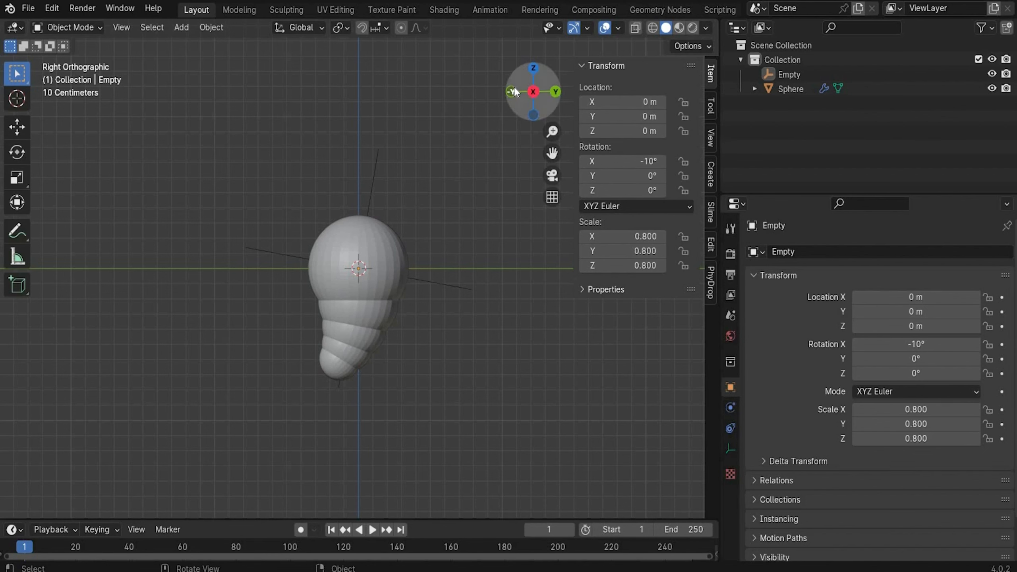
click(342, 263)
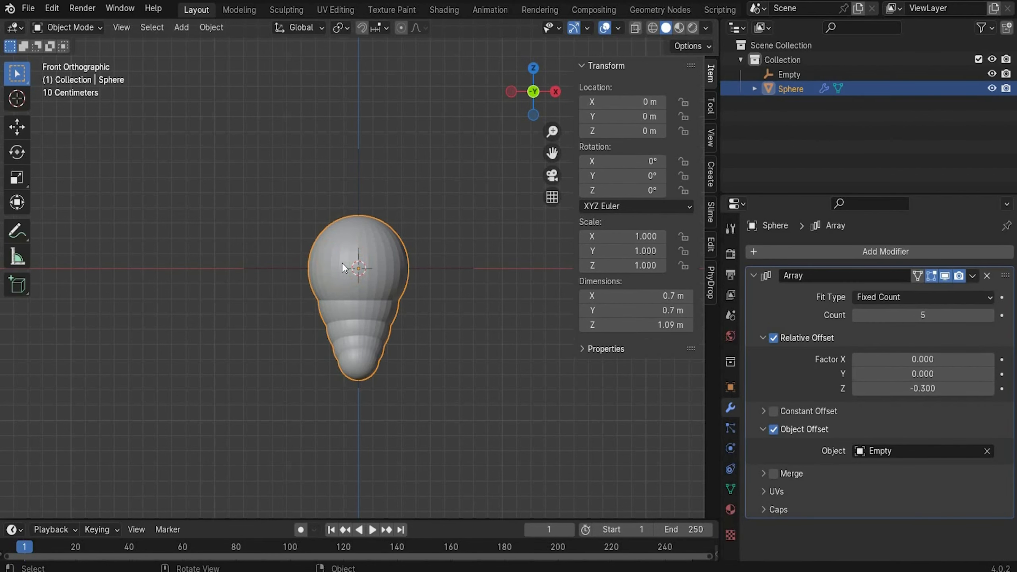
right_click(342, 268)
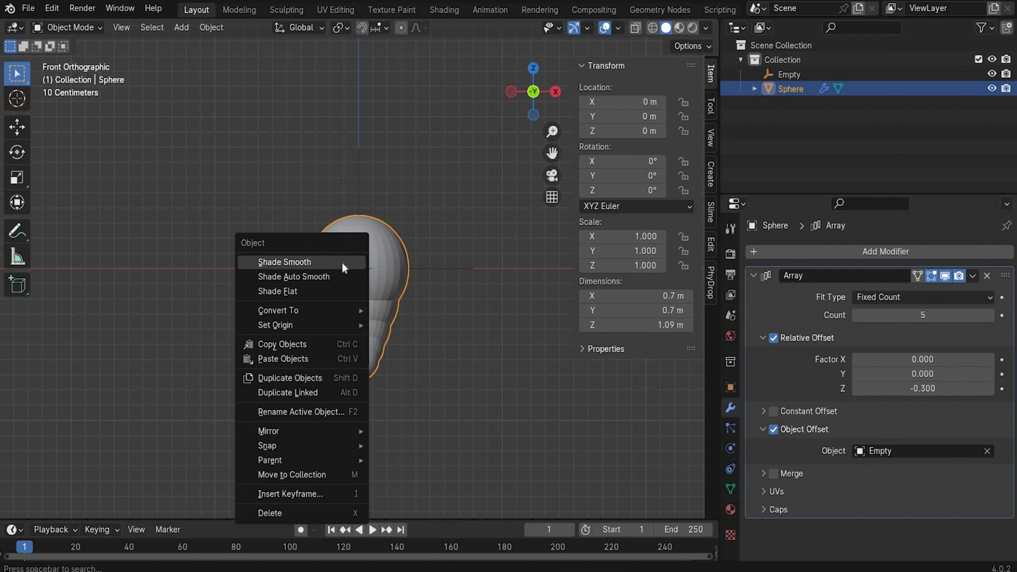
click(343, 264)
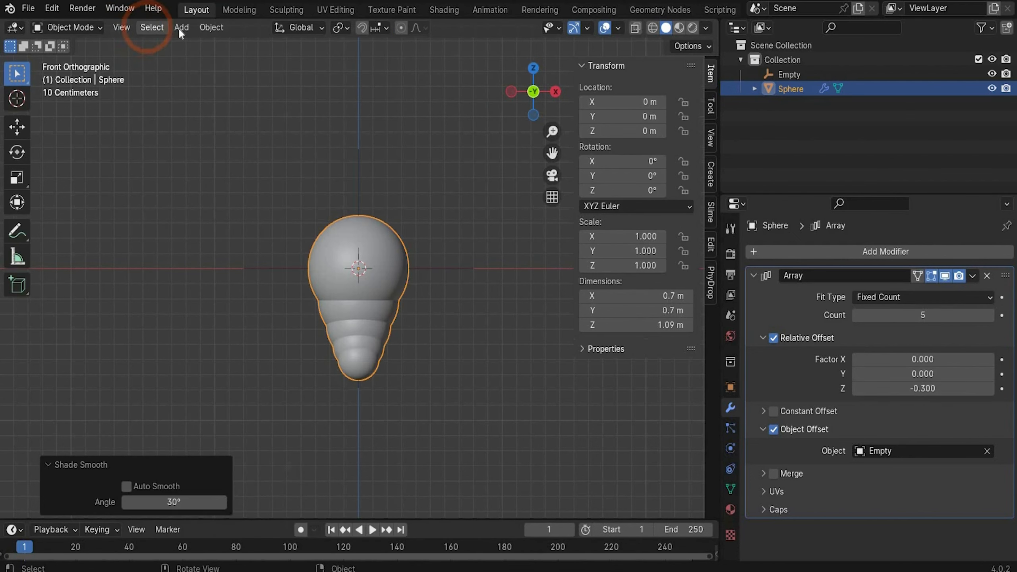
Add a UV sphere at the origin and rename it Head.
click(181, 28)
click(235, 44)
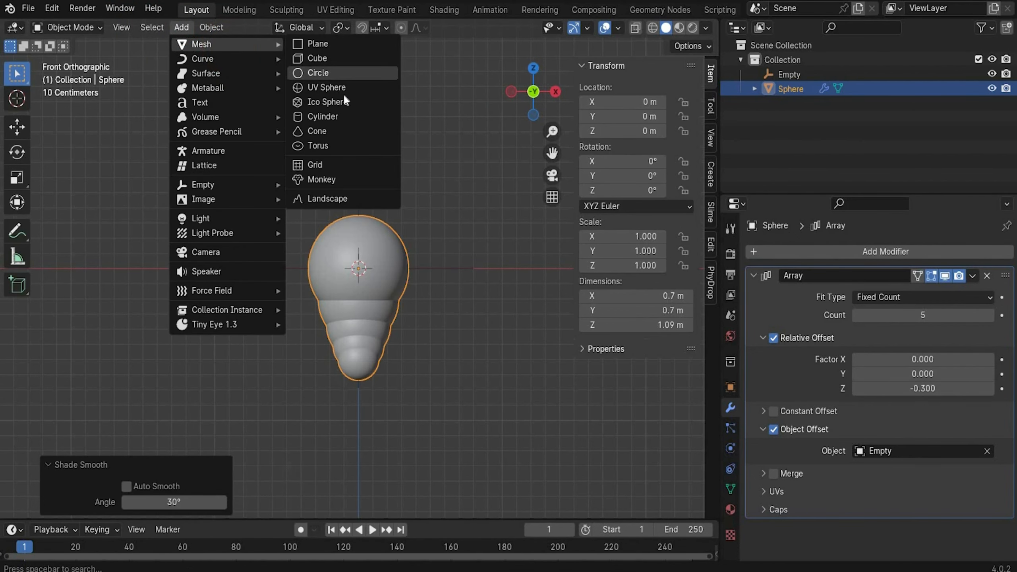
click(342, 87)
double_click(813, 102)
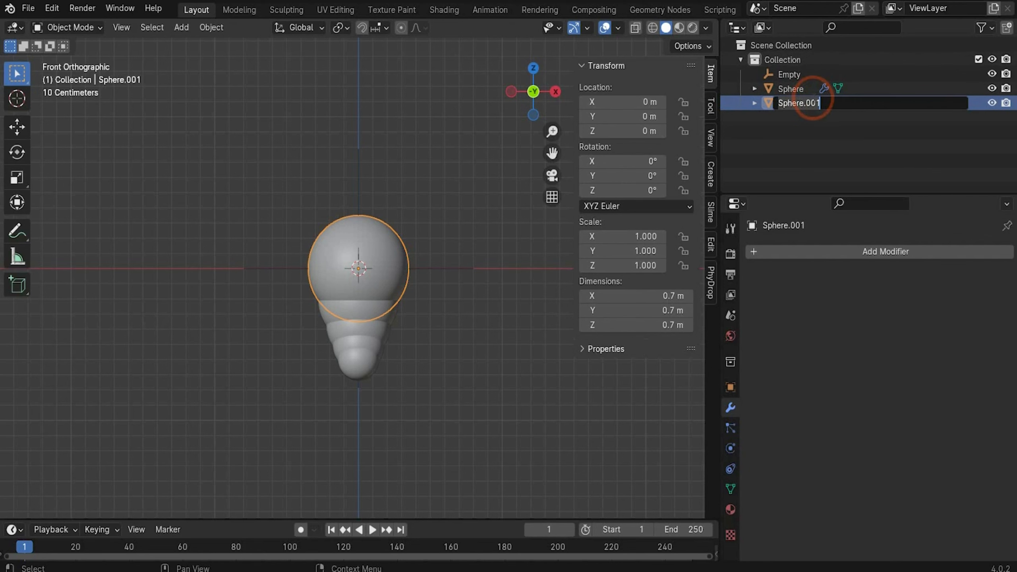
text(Head)
key(Return)
Rename the arrayed sphere as Body.
click(800, 102)
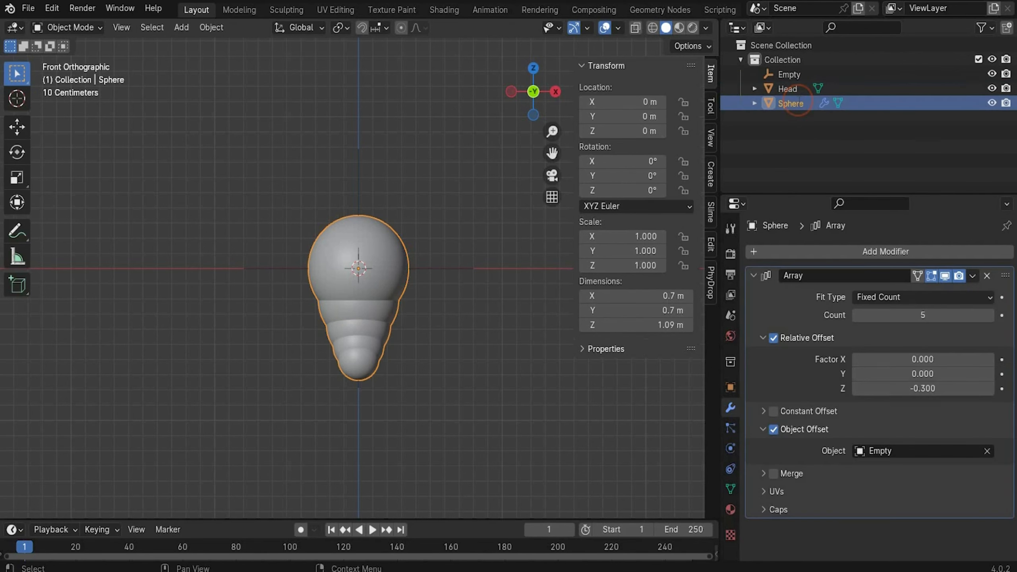
double_click(799, 102)
text(B)
text(ody)
key(Return)
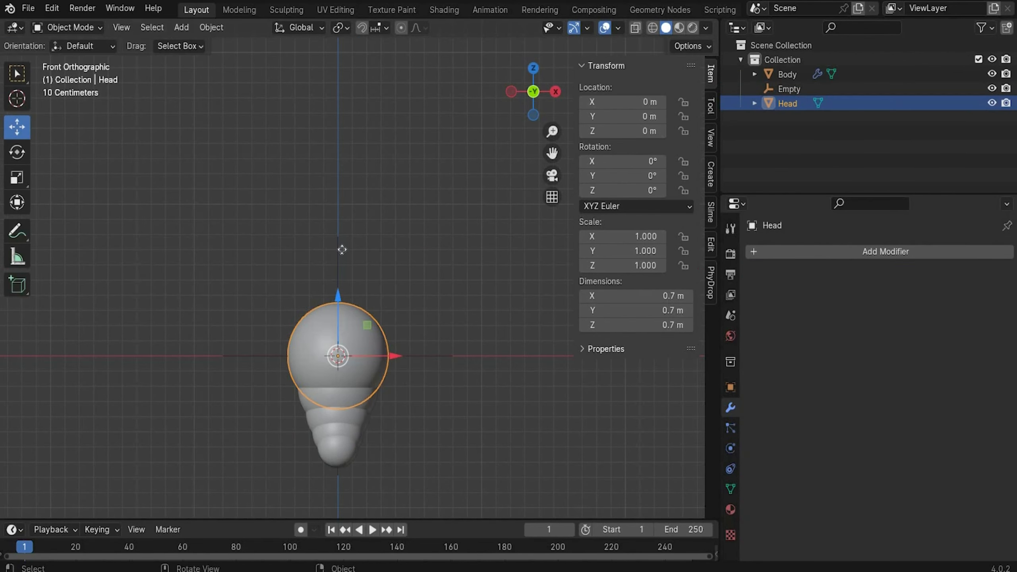
Raise the Head about 1.09 m along Z and set its scale to 1.5 in X and 1.08 in Z.
drag(338, 295, 337, 129)
click(657, 237)
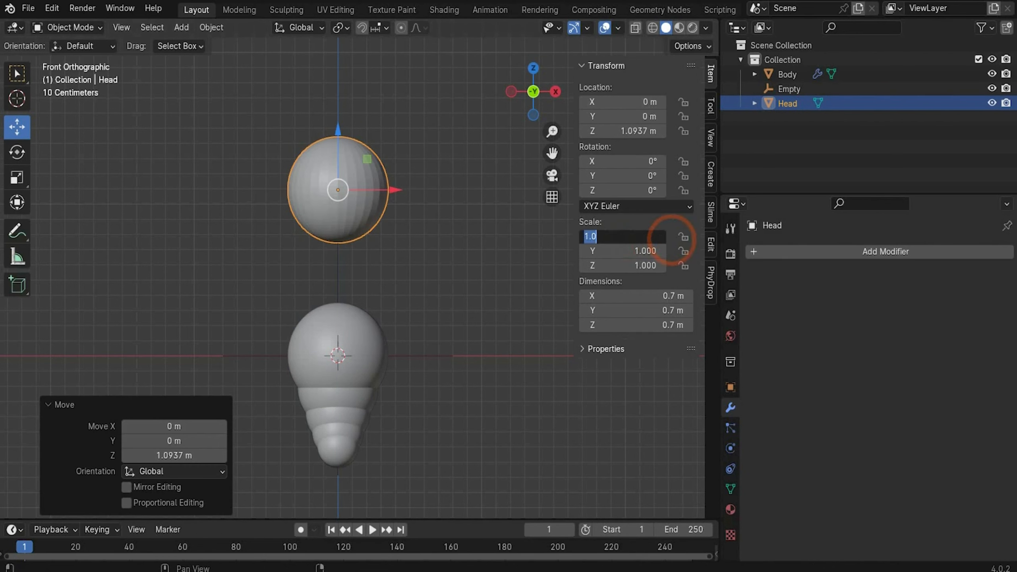
text(1.5)
key(Return)
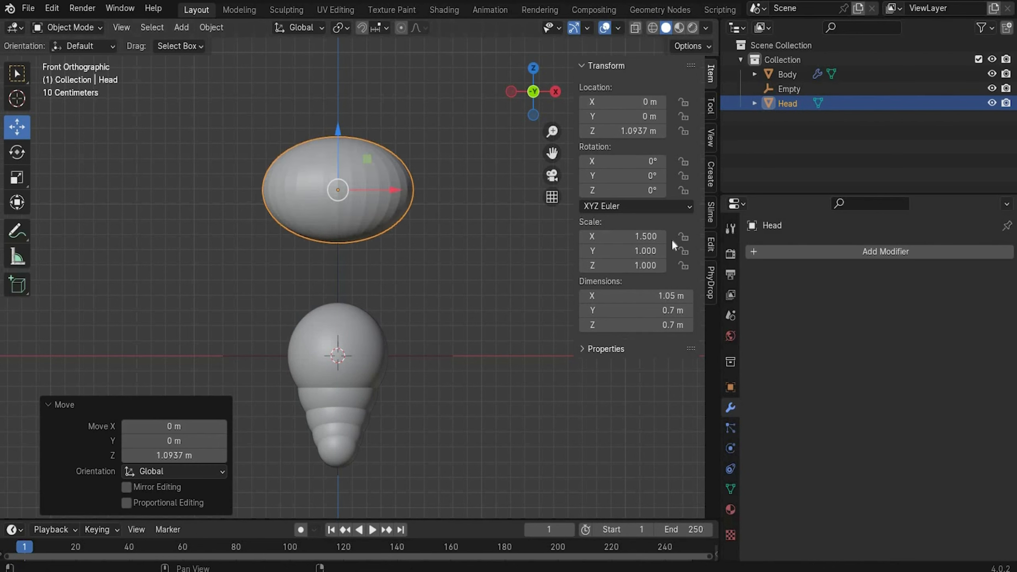
click(644, 265)
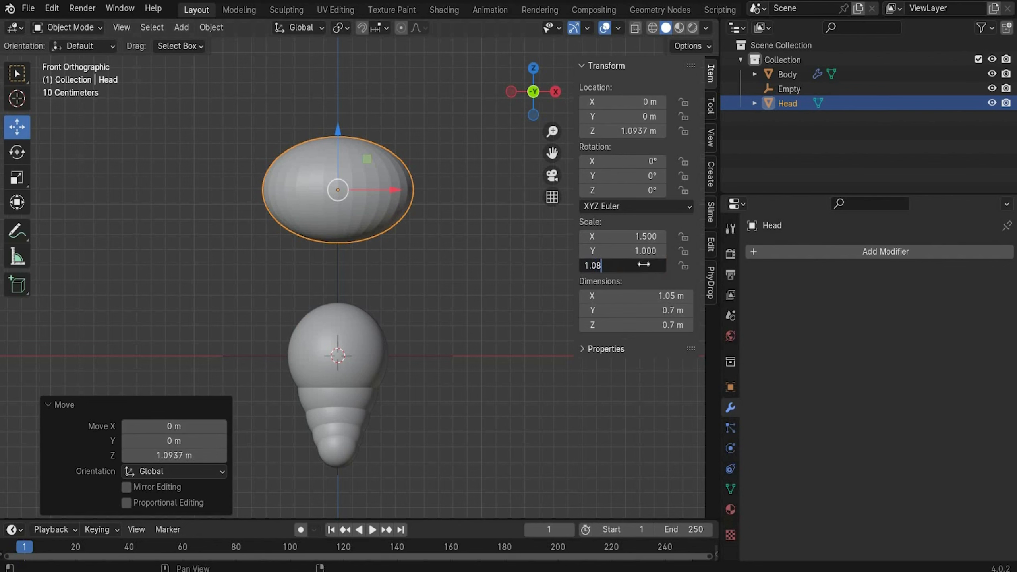
key(Return)
Add another UV sphere and set its scale to 0.7 in X, 0.85 in Y and 0.8 in Z.
click(182, 27)
mouse_move(185, 43)
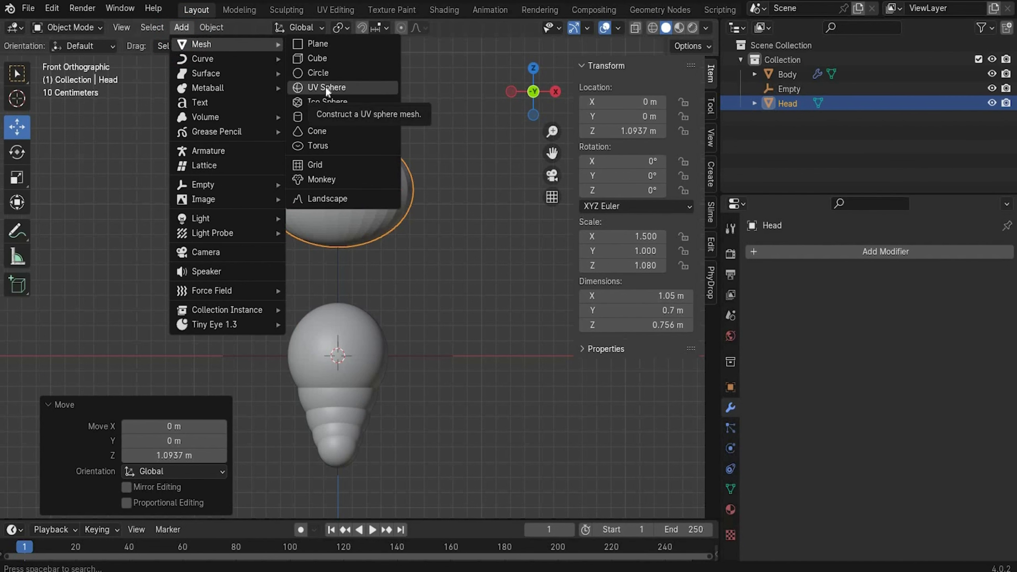
click(327, 88)
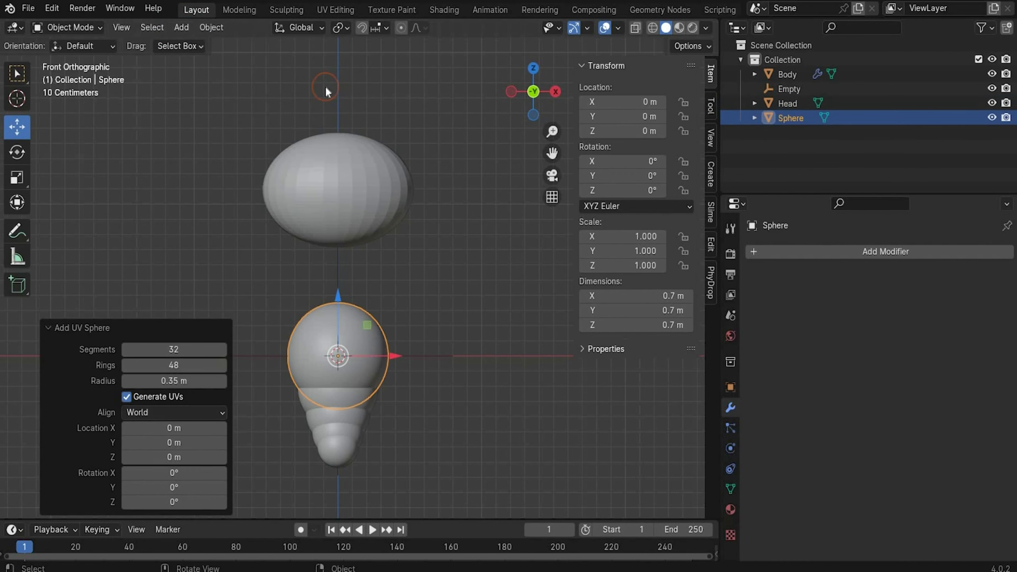
click(637, 236)
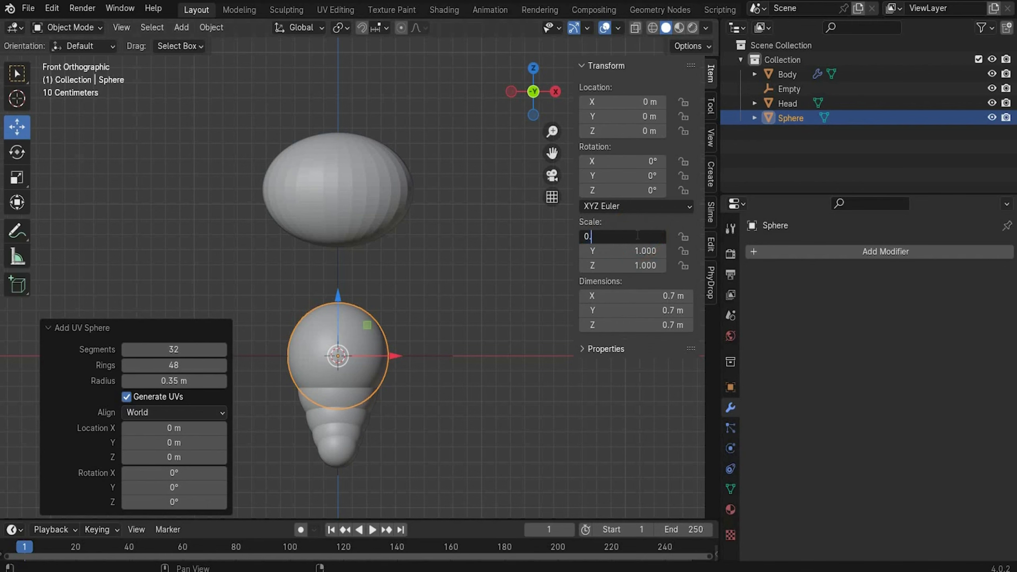
key(Return)
click(638, 250)
text(0)
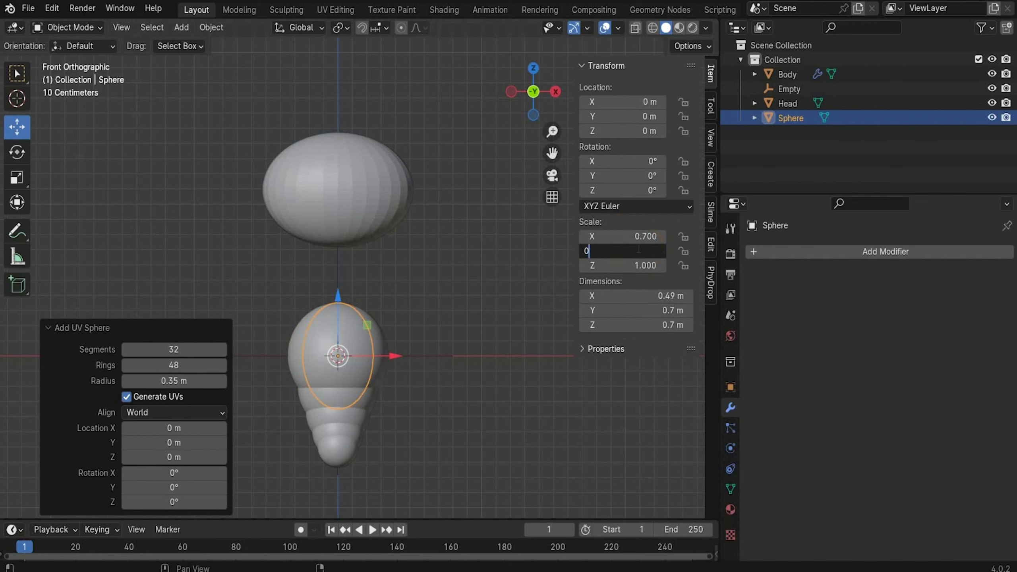
text(.85)
key(Return)
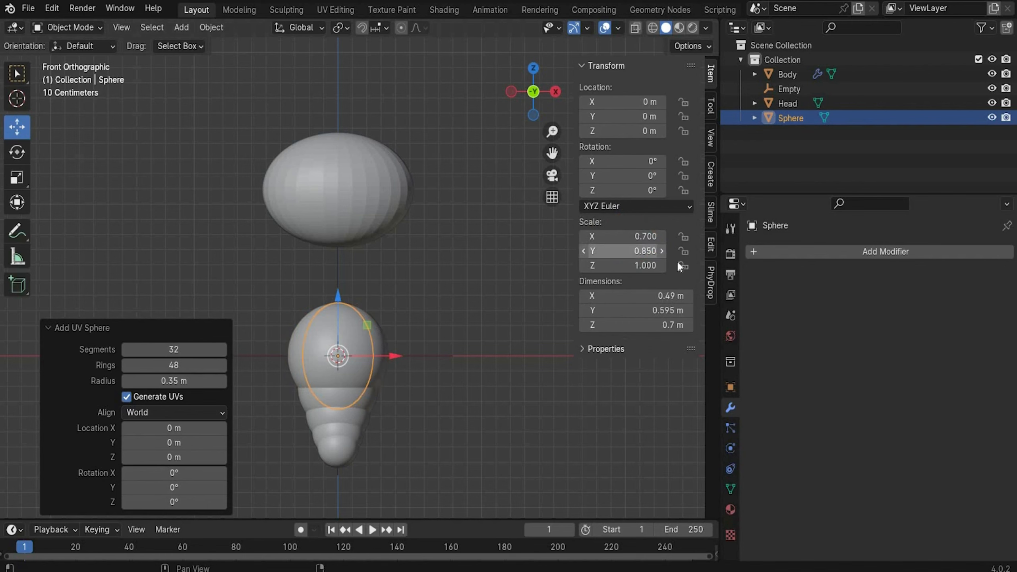
click(637, 266)
text(0)
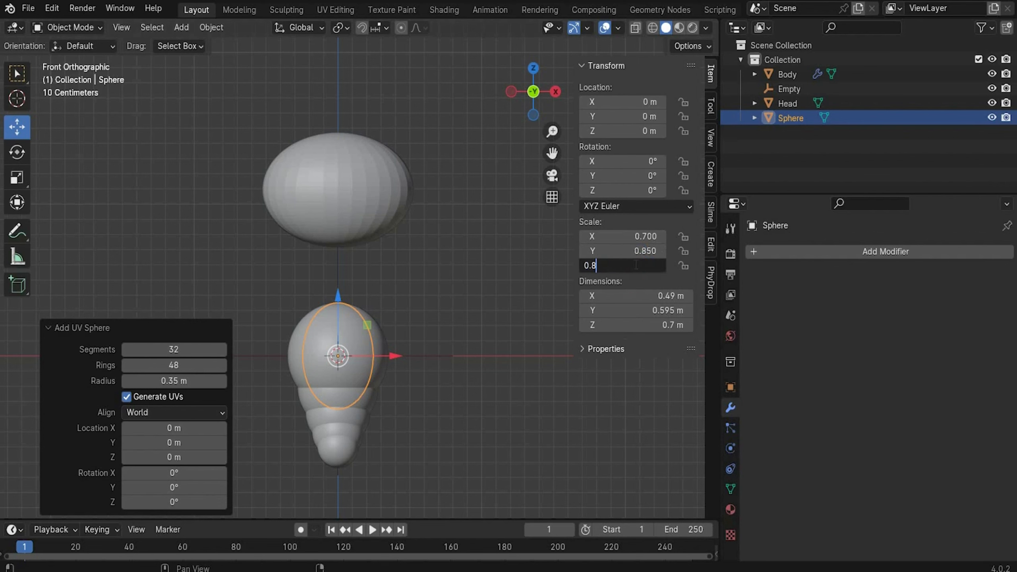
text(.8)
key(Return)
Move the new sphere onto the head's negative-X side, at about X -0.29 m and Z 1.09 m, and rename it Eye.
drag(338, 297, 339, 128)
mouse_move(364, 188)
mouse_down()
mouse_move(343, 188)
mouse_move(351, 198)
mouse_up()
double_click(789, 117)
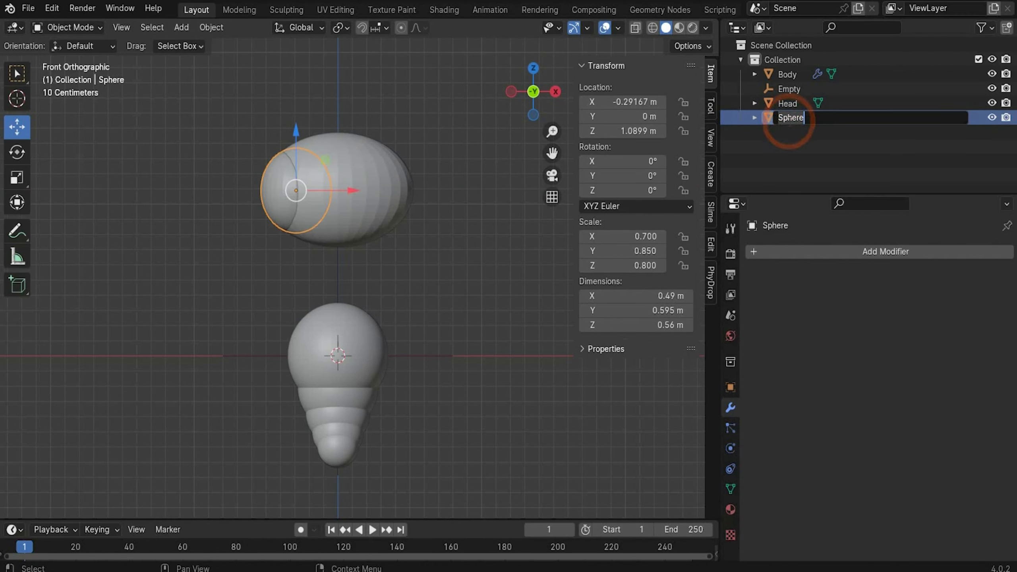
text(Eye)
key(Return)
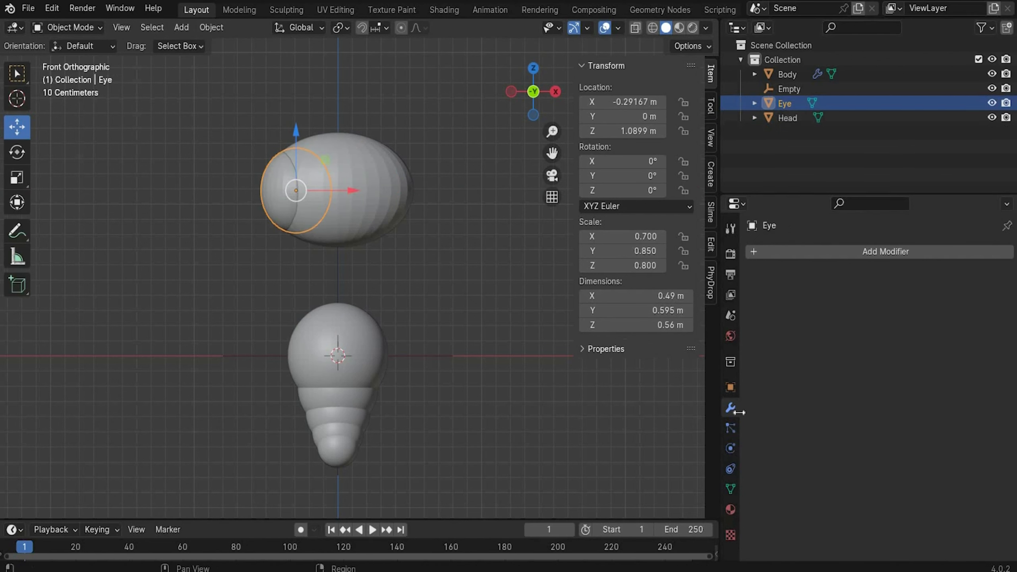
Add a Mirror modifier to the Eye on the X axis with the Head as the mirror object.
click(779, 252)
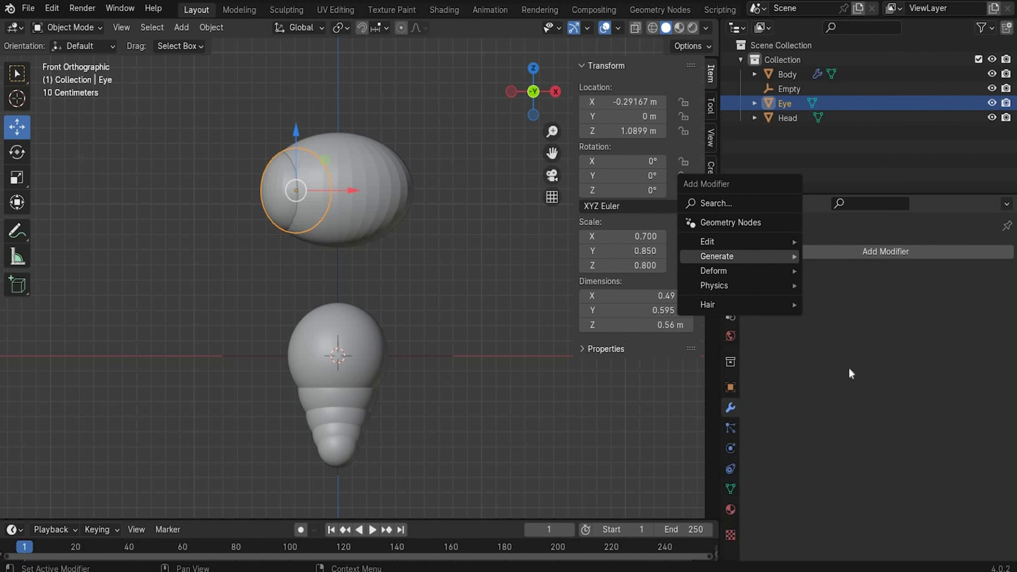
mouse_move(777, 256)
click(849, 359)
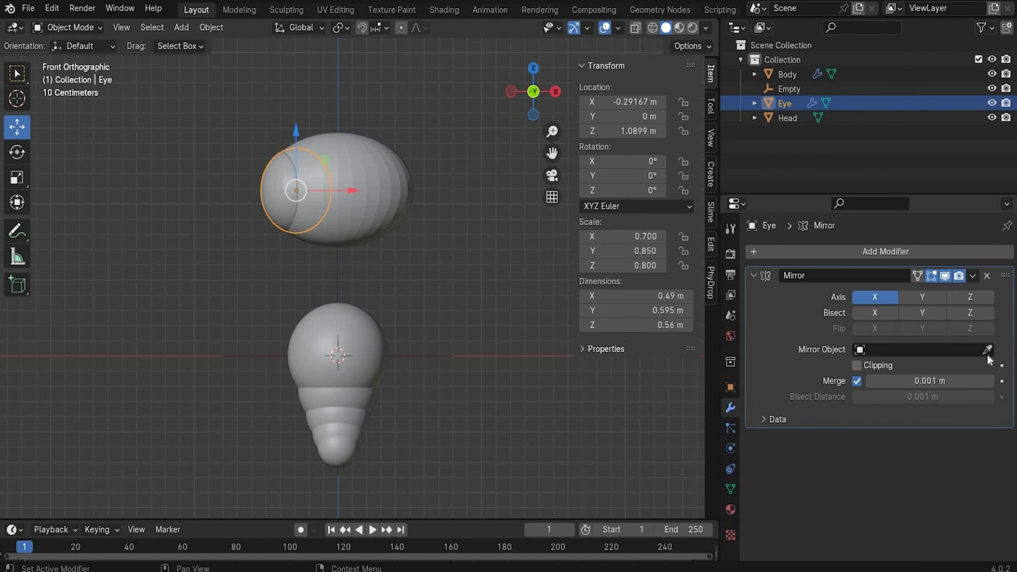
click(989, 349)
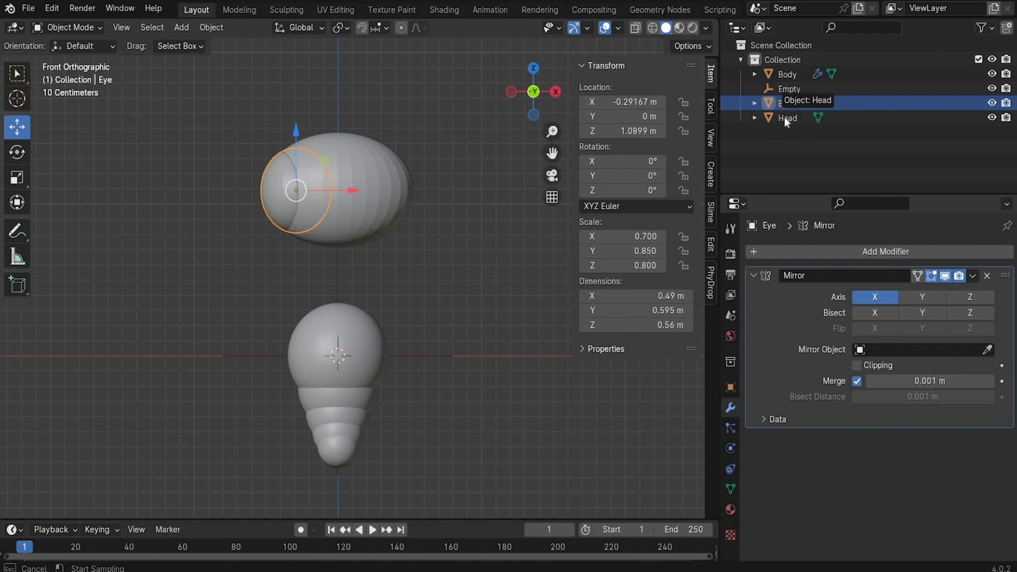
click(787, 118)
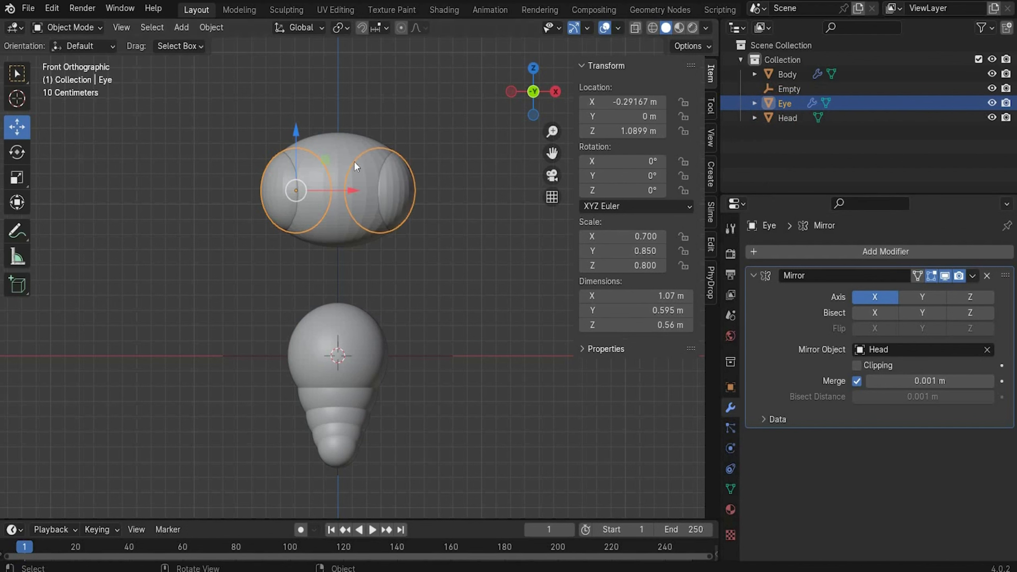
click(432, 223)
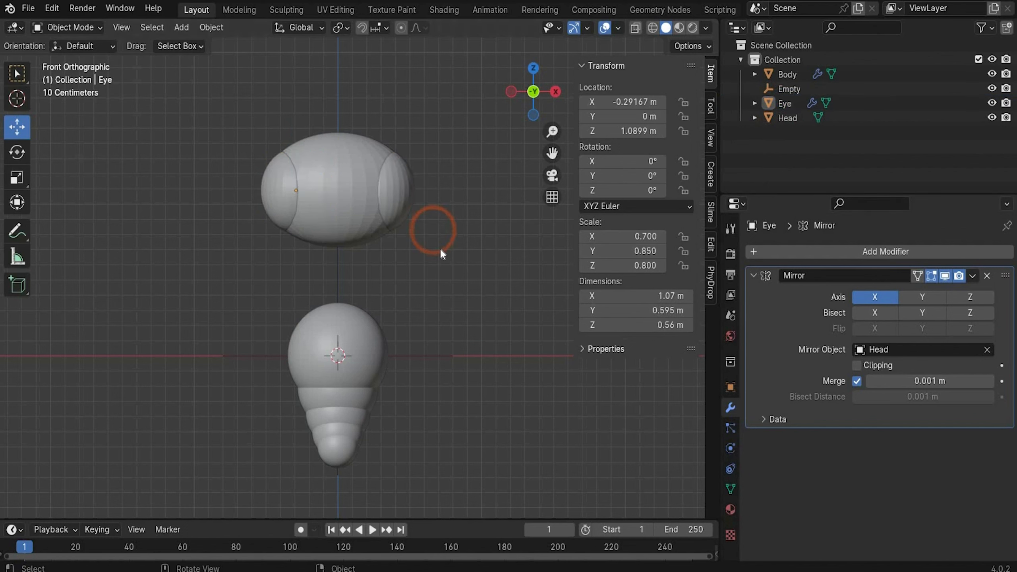
Copy and paste the Head, and lower the copy along Z to about 0.49 m, between the head and the body.
click(348, 217)
key(ctrl+c)
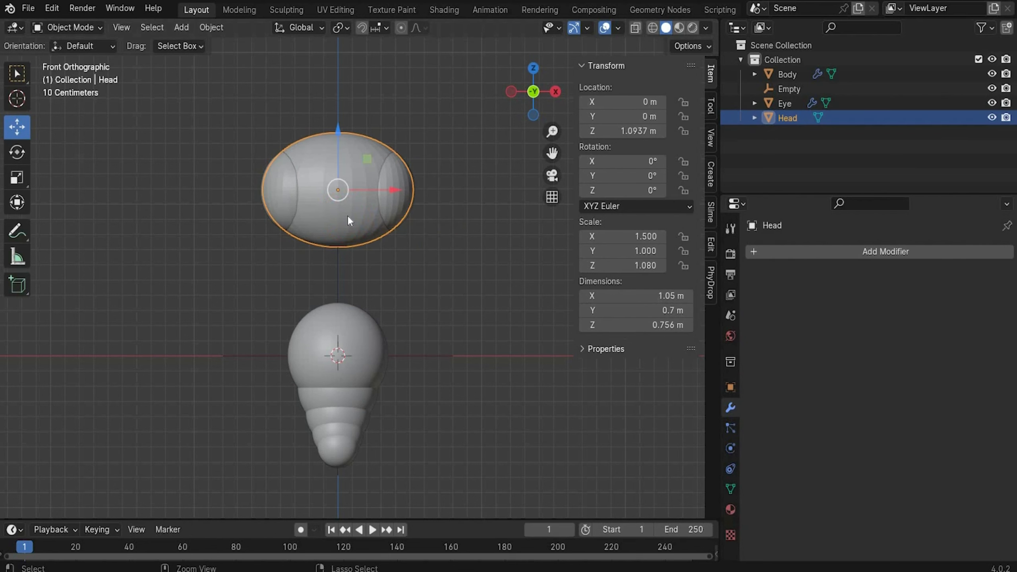
key(ctrl+v)
key(g)
key(z)
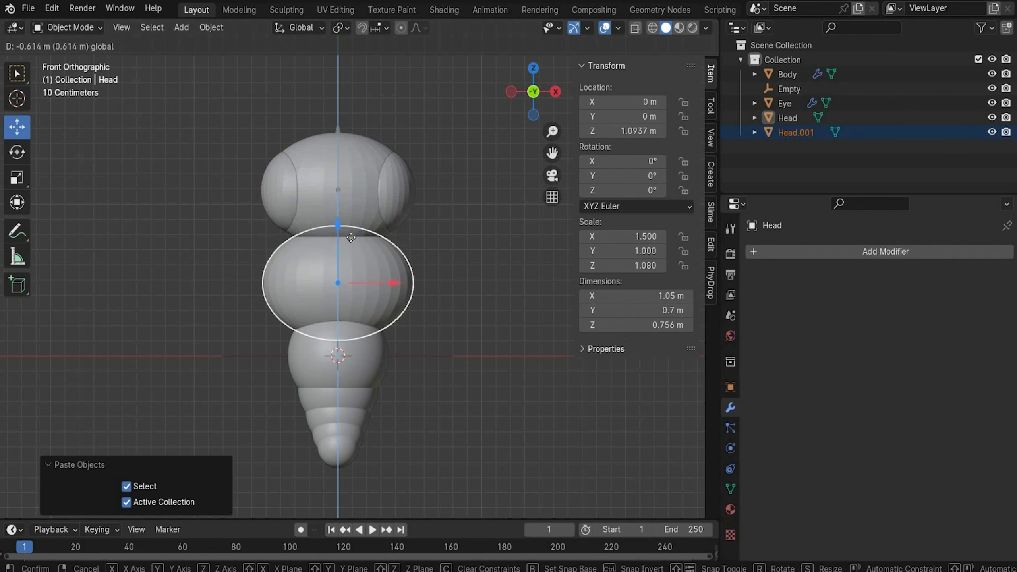
click(248, 322)
Set the head copy's scale to 1.2 in X and 1 in Z.
double_click(633, 237)
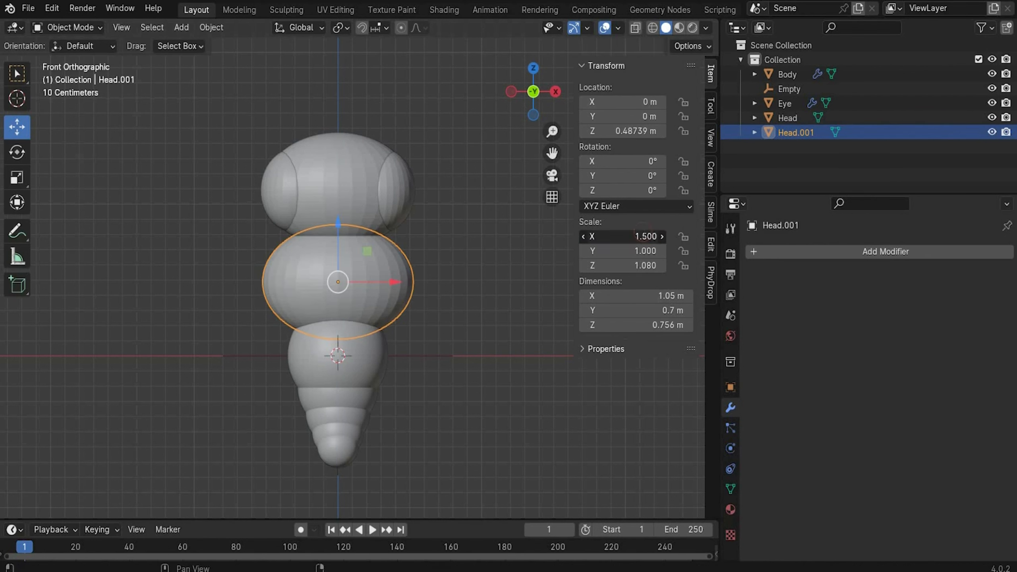
text(1.2)
key(Return)
double_click(641, 266)
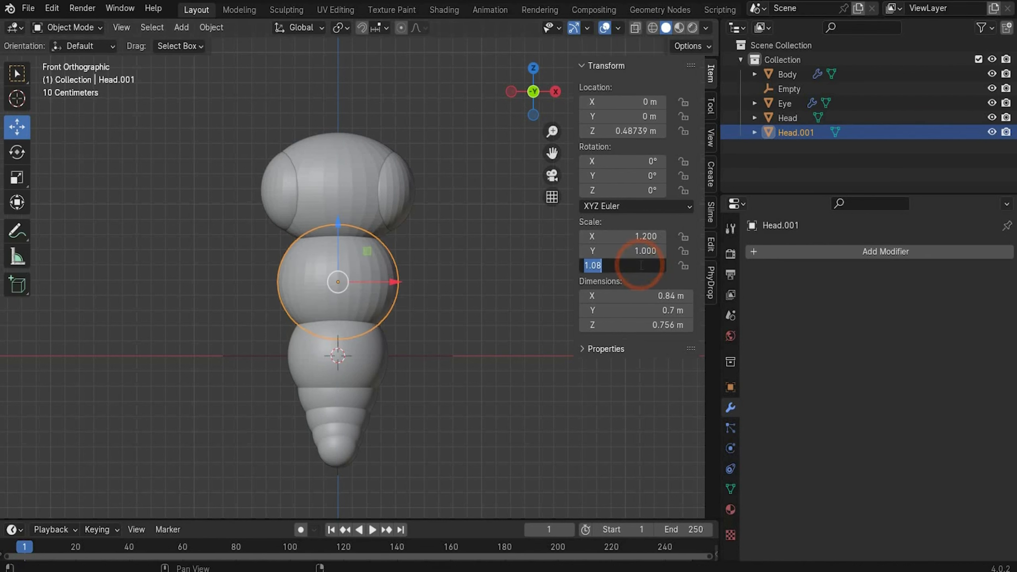
text(1)
key(Return)
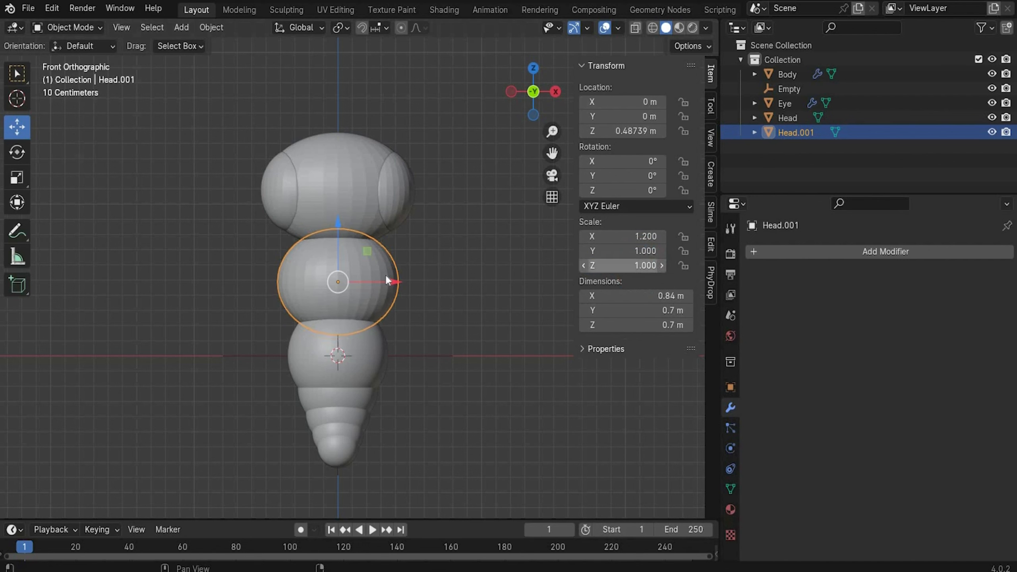
Rename the head copy as Body Middle.
double_click(797, 132)
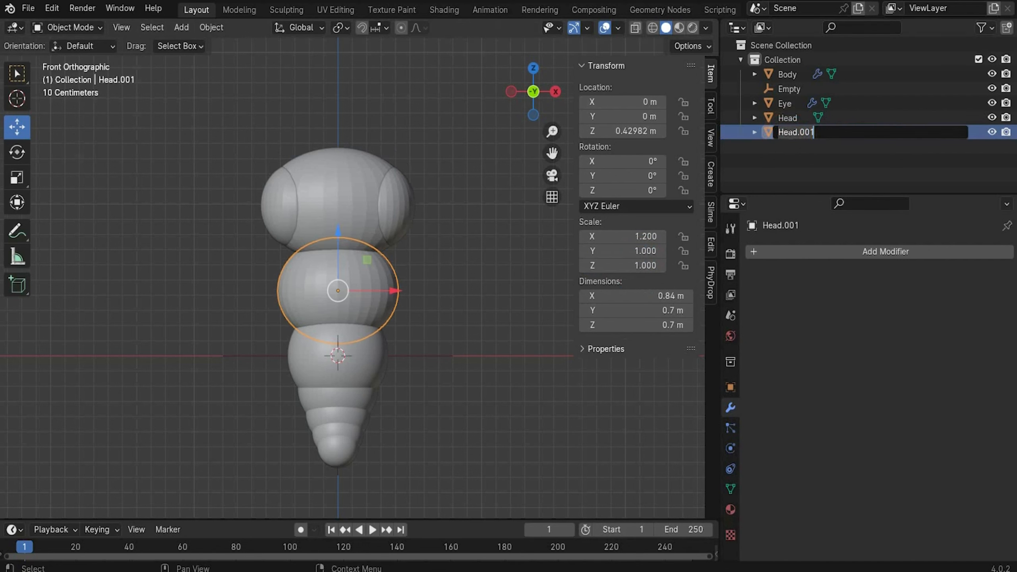
text(Body Middle)
key(Return)
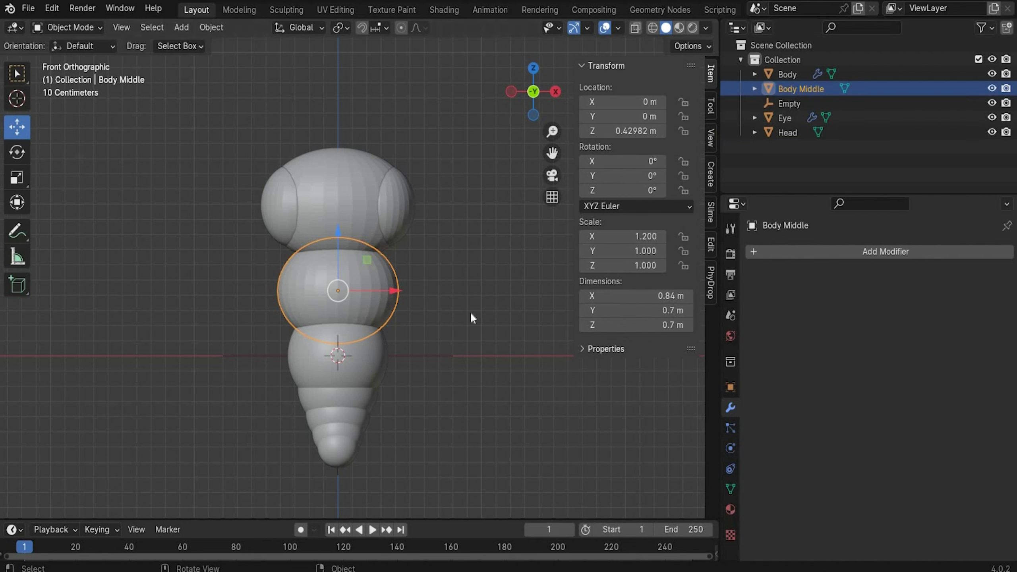
Apply smooth shading to the head, eyes and all body parts together.
drag(223, 97, 477, 322)
right_click(333, 218)
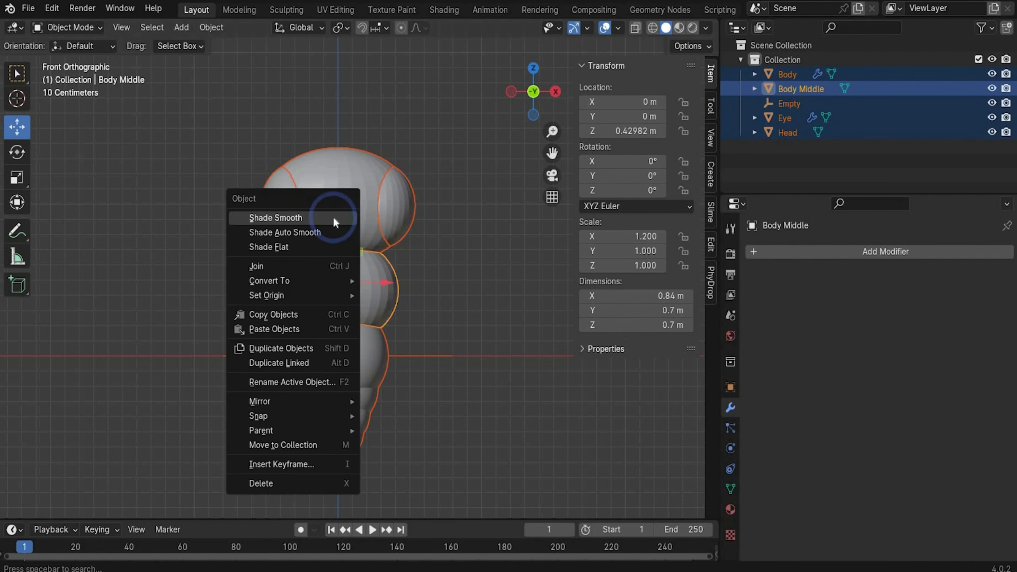
click(332, 217)
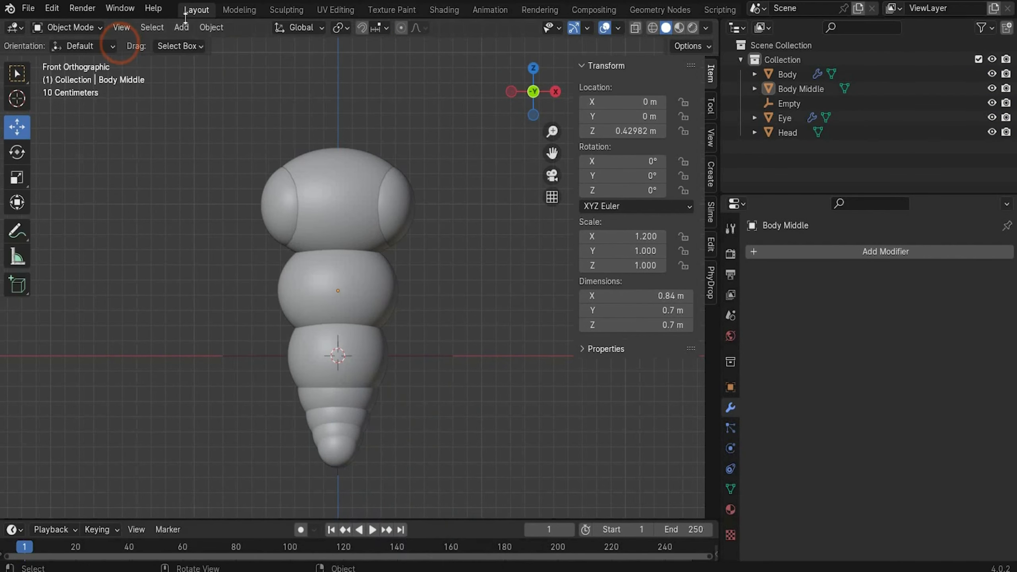
Add a cone with a base radius of 0.1 m and a depth of 0.4 m.
click(182, 28)
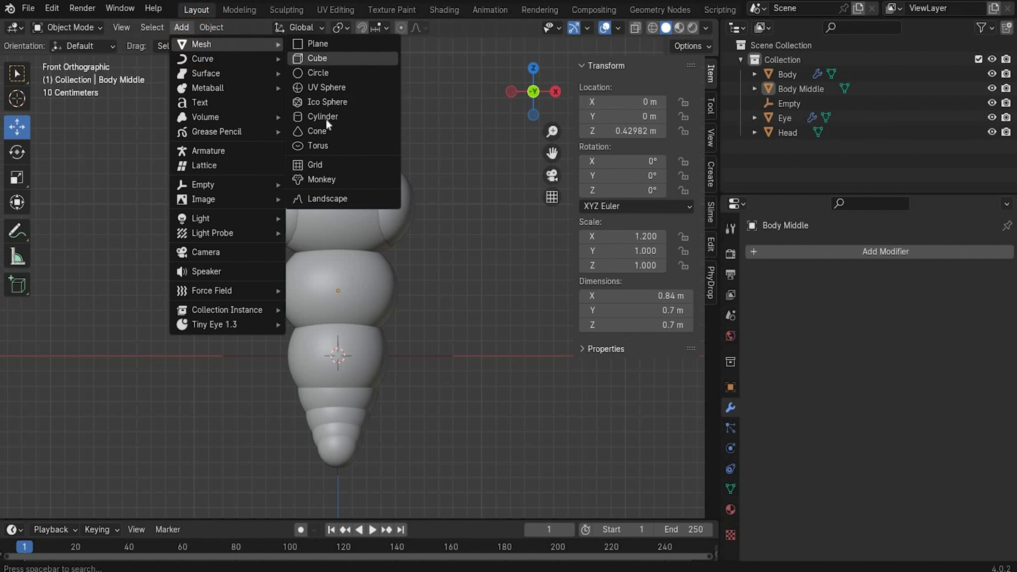
click(323, 131)
click(176, 333)
text(0.1)
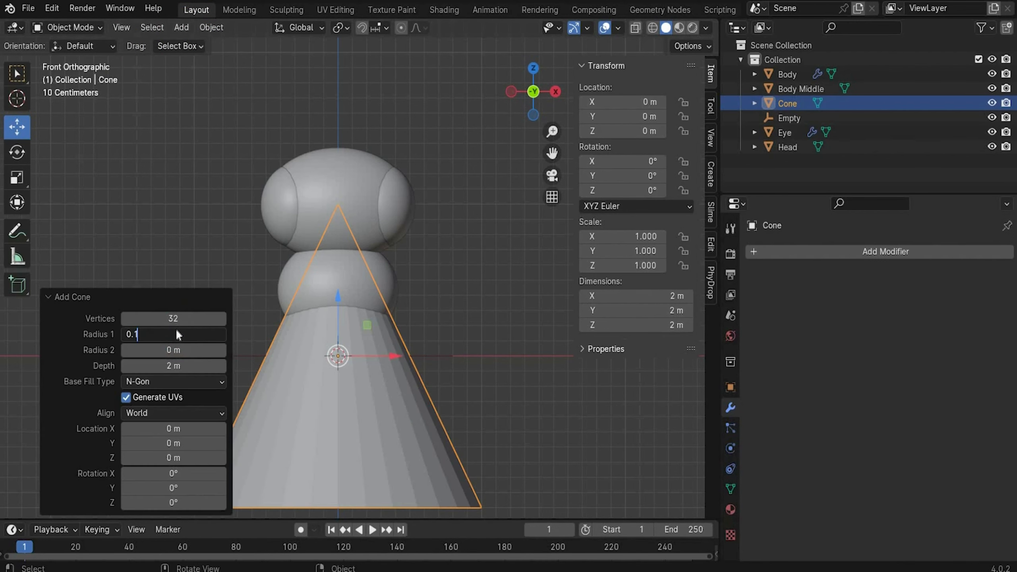
key(Return)
click(173, 367)
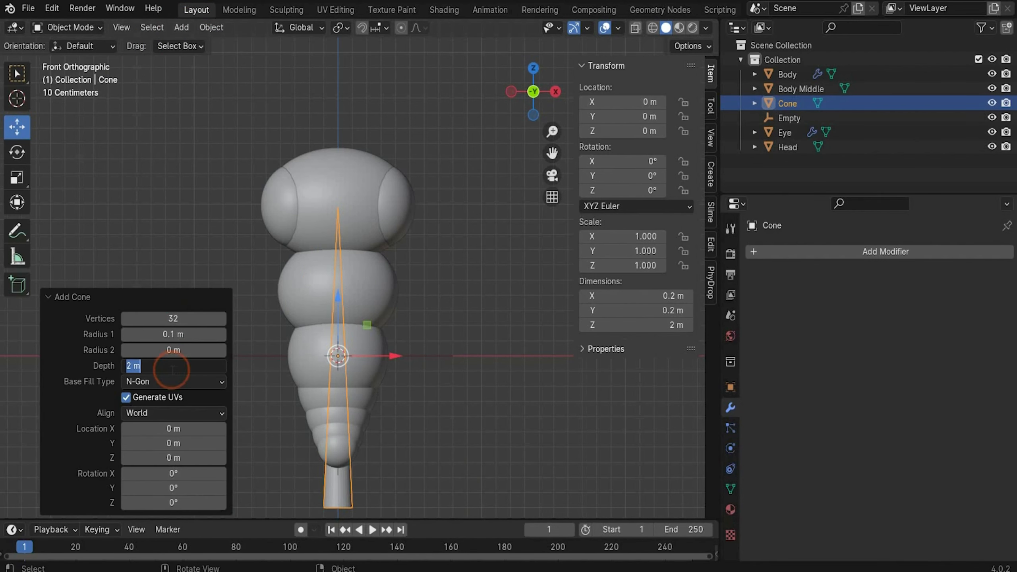
text(0.4)
key(Return)
Move the cone about 1.03 m in the negative X direction, clear of the body.
key(g)
key(x)
click(256, 418)
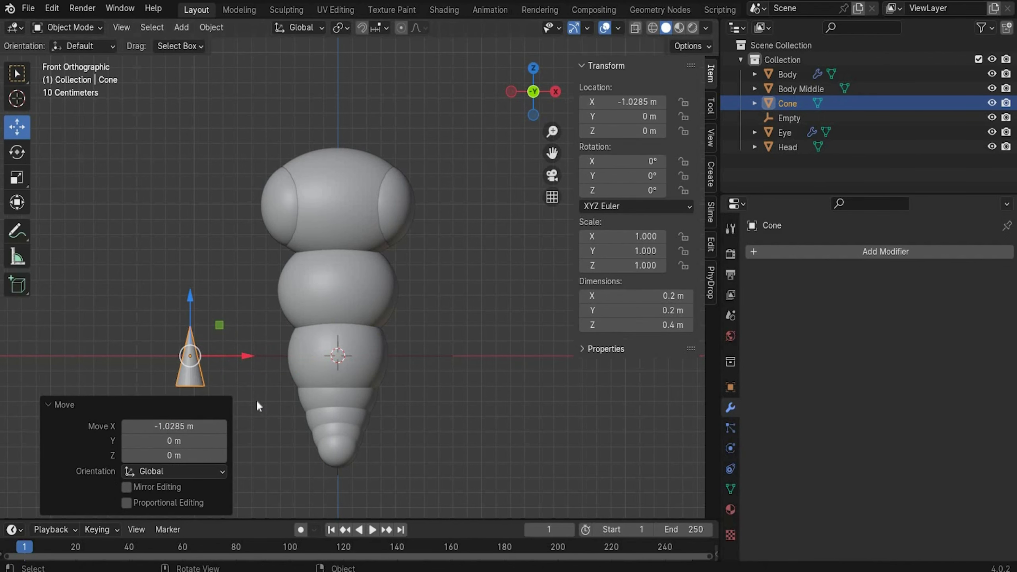
Bisect the cone mesh horizontally just below its tip in Edit Mode.
shift+middle_drag(199, 363, 303, 286)
scroll(304, 286, up, 3)
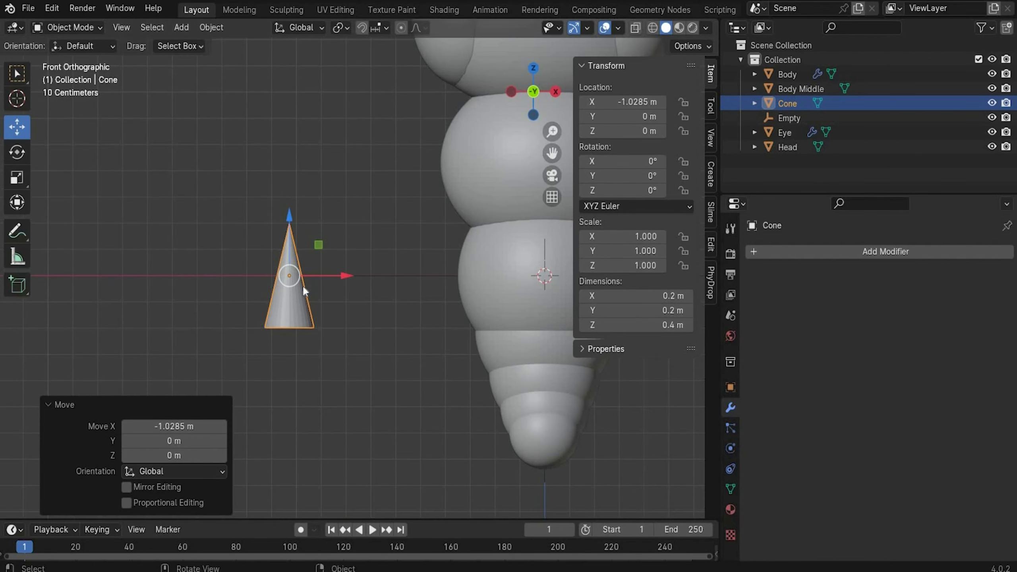
click(85, 29)
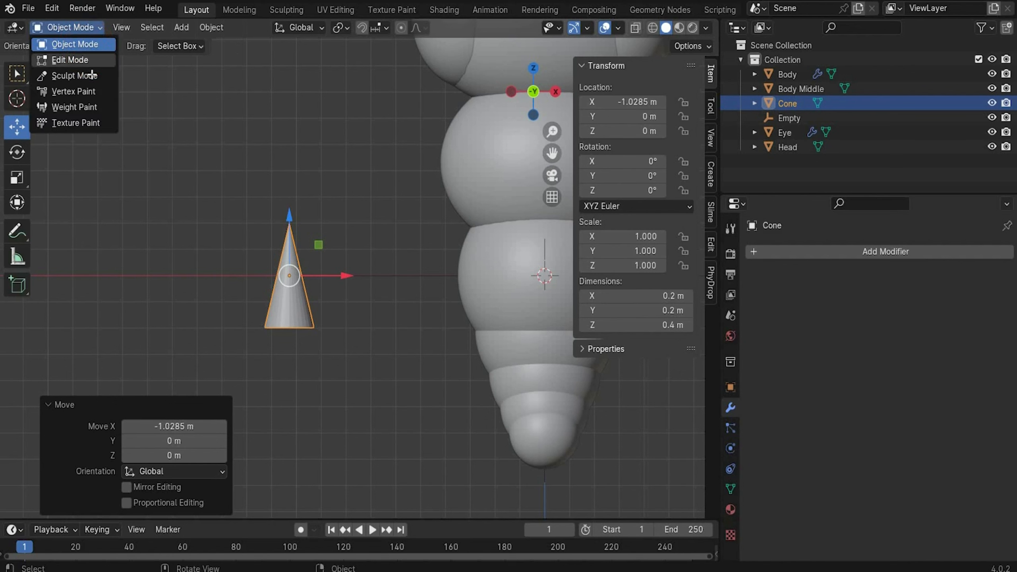
click(76, 59)
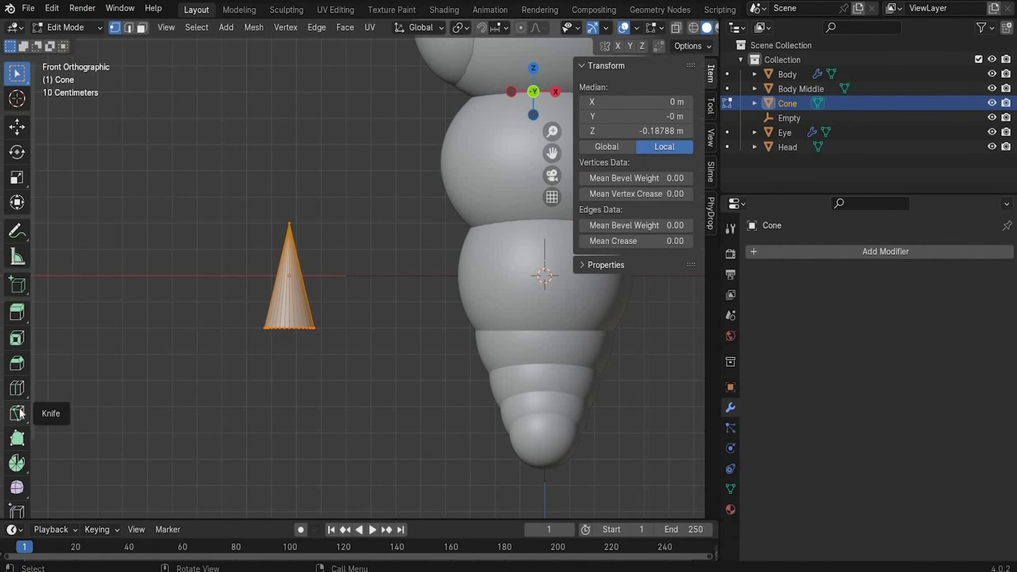
drag(19, 414, 67, 448)
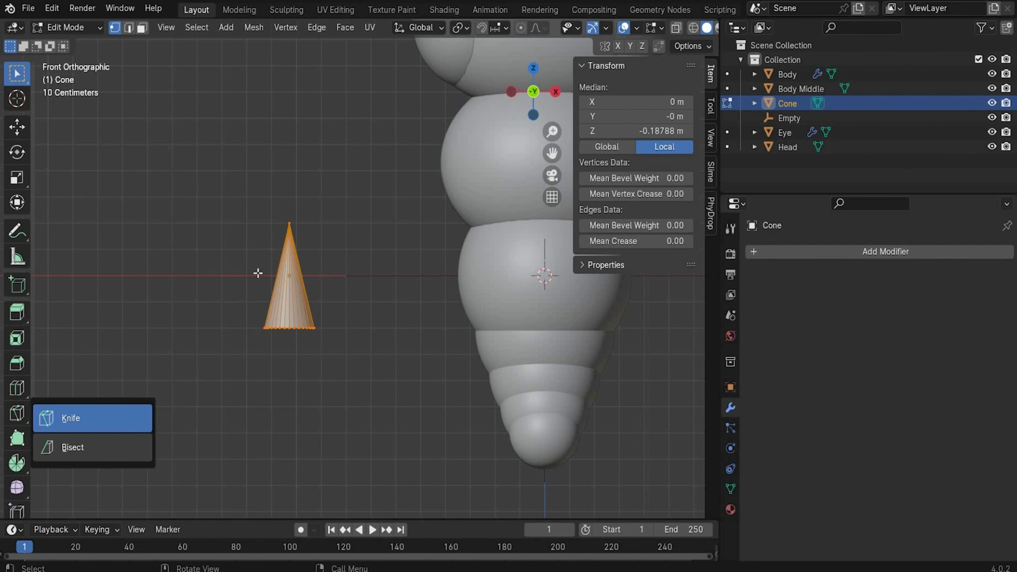
scroll(244, 216, up, 3)
drag(221, 208, 284, 209)
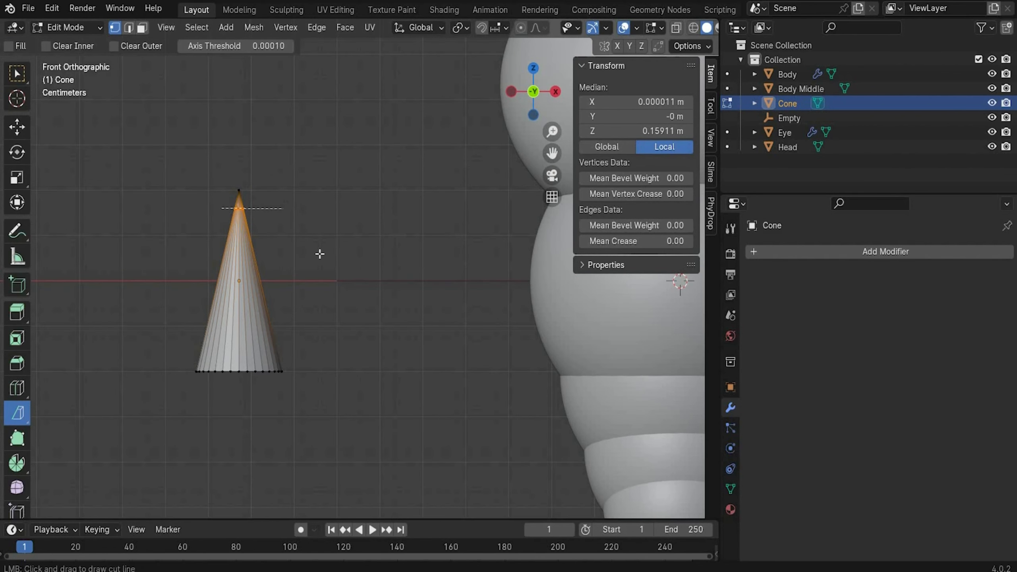
Add 30 loop cuts to the cone below the bisected tip and return to Object Mode.
drag(16, 388, 60, 391)
click(244, 297)
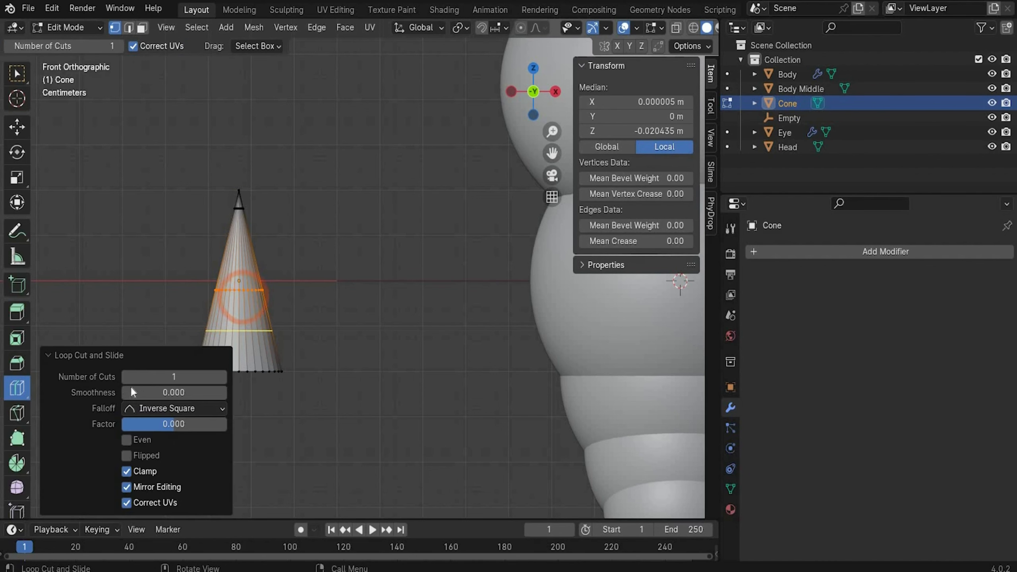
click(162, 376)
text(30)
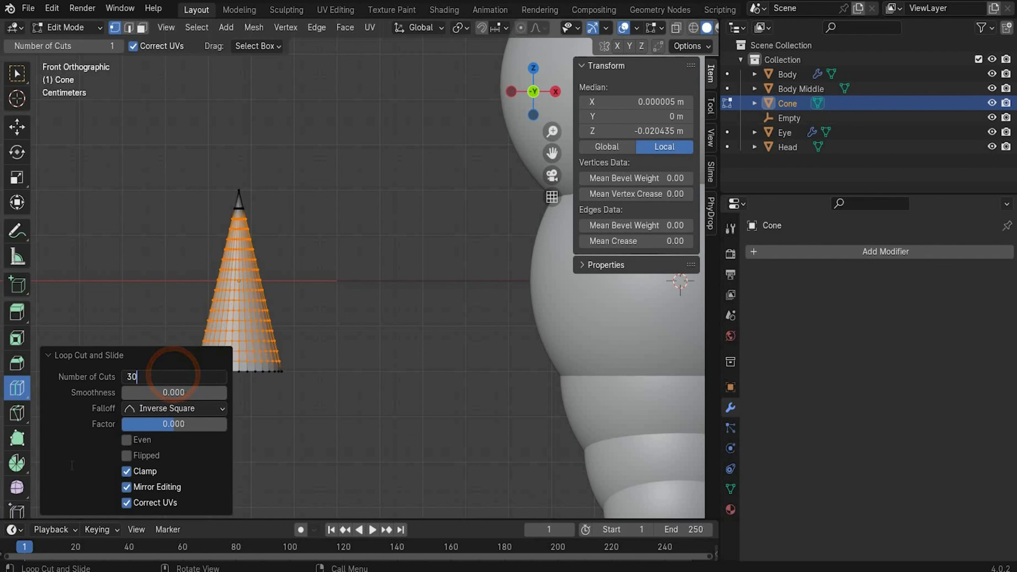
key(Return)
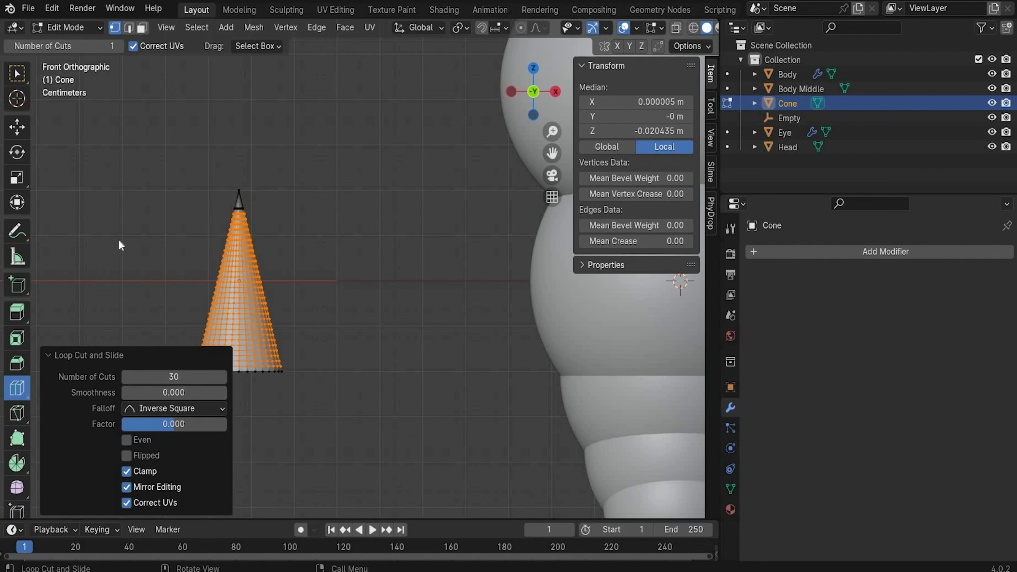
click(83, 28)
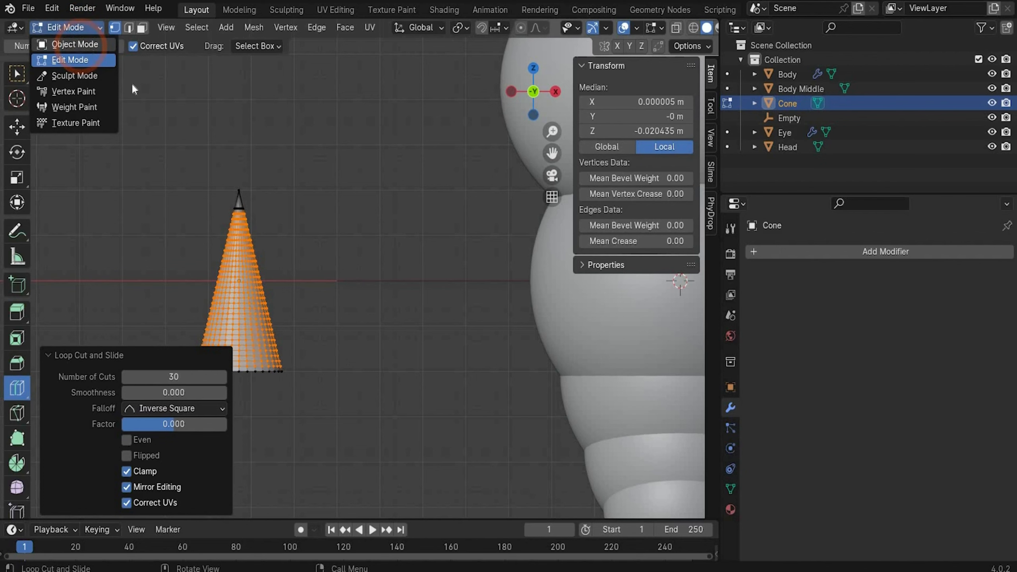
click(68, 41)
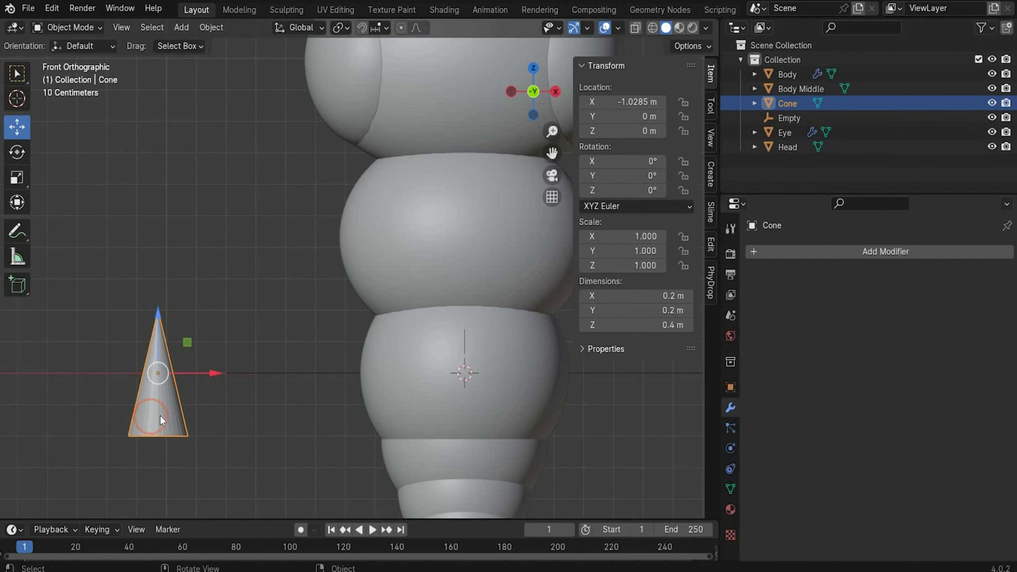
Bend the cone 45° about the Y axis with a Simple Deform modifier and set its X rotation to 140°.
click(787, 251)
mouse_move(788, 253)
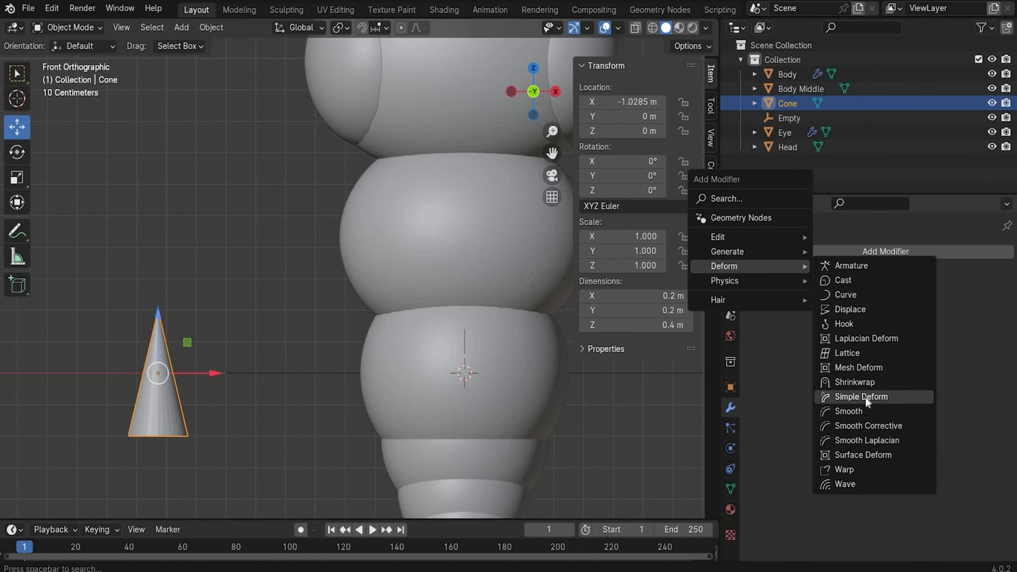
click(865, 396)
click(853, 296)
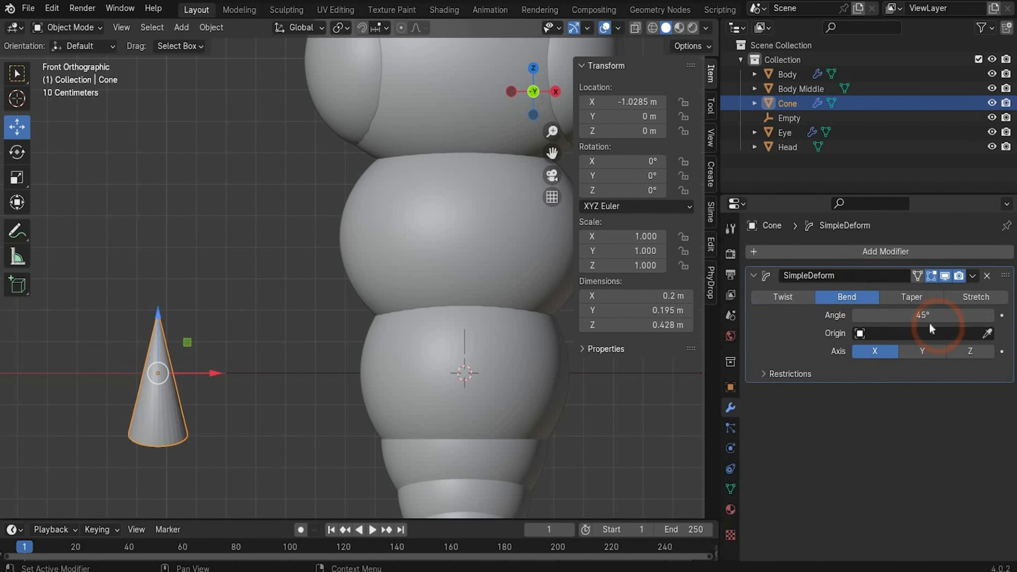
click(928, 350)
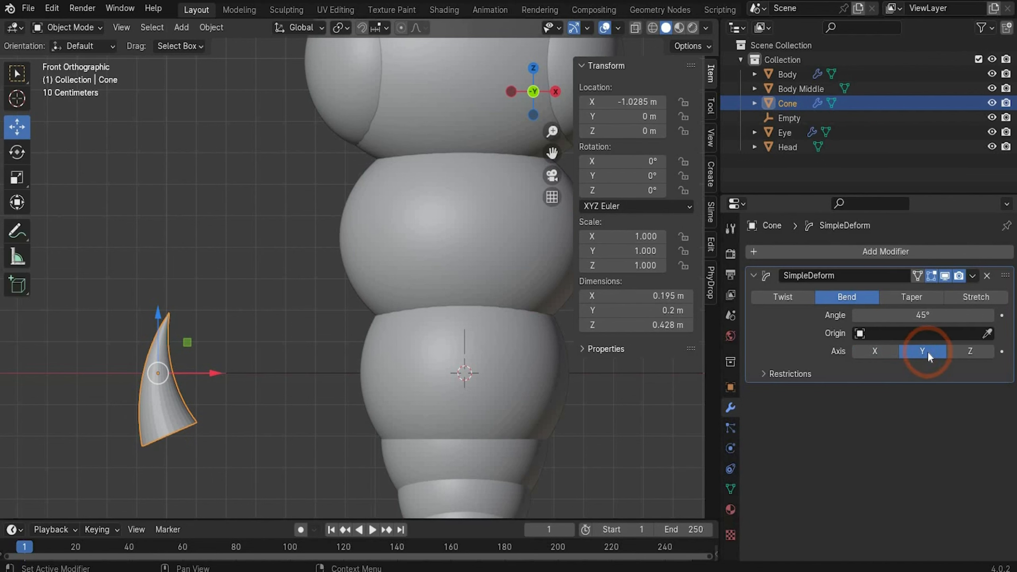
drag(641, 160, 701, 161)
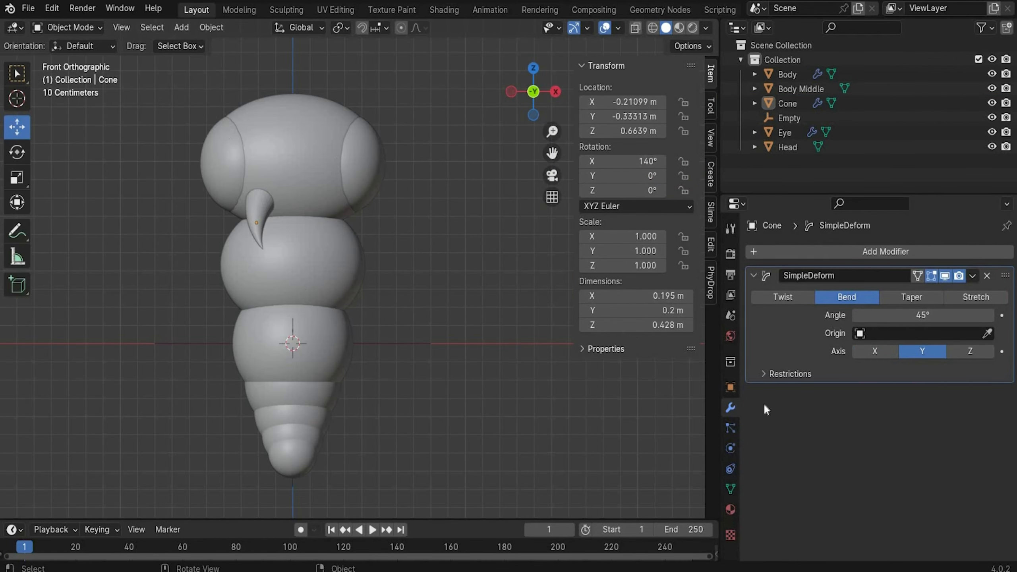
Add a Mirror modifier on the X axis to the bent cone, using Head as the mirror object.
click(780, 259)
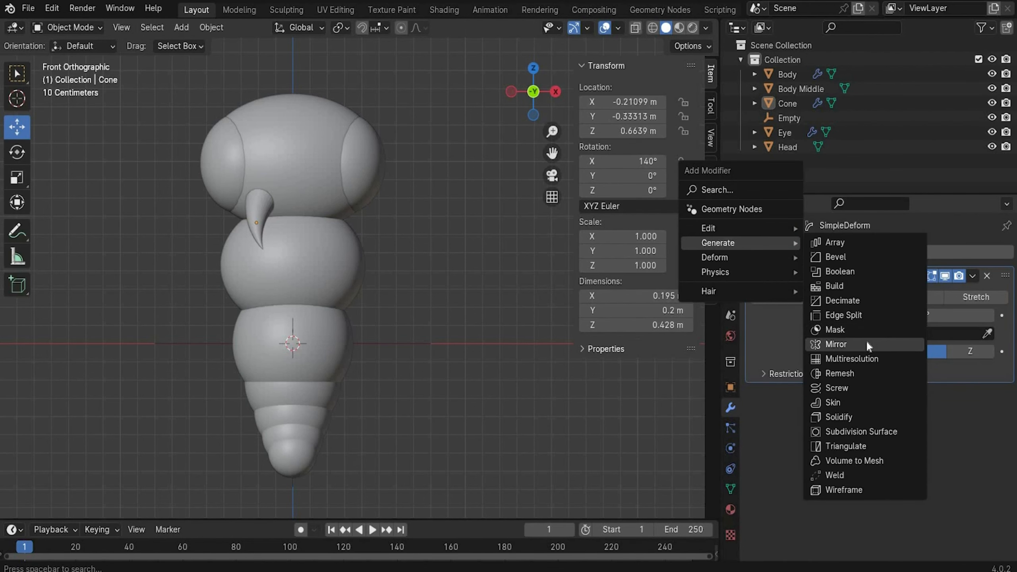
click(867, 340)
click(988, 468)
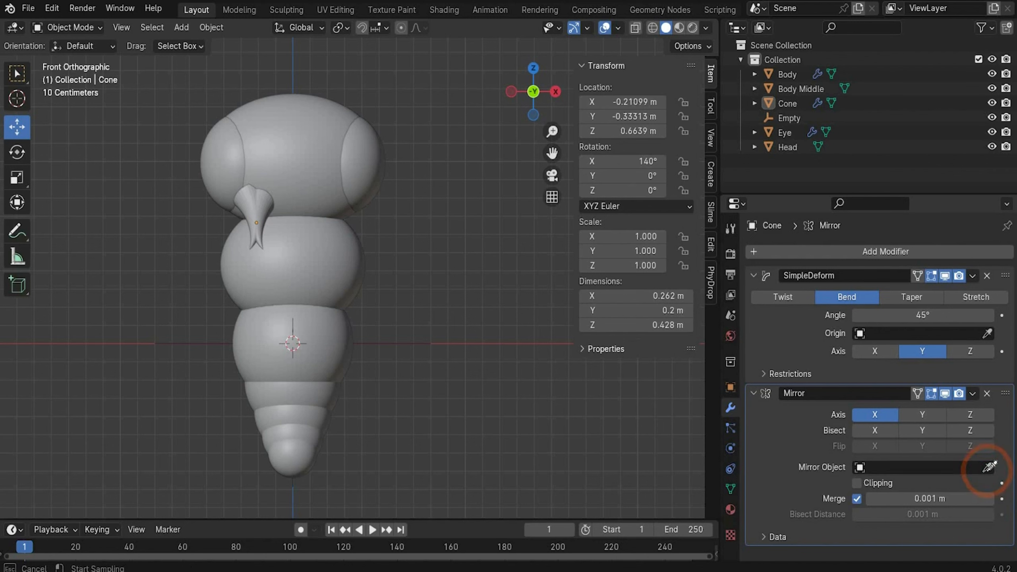
click(789, 148)
Rename the mirrored cone as Teeth.
click(787, 103)
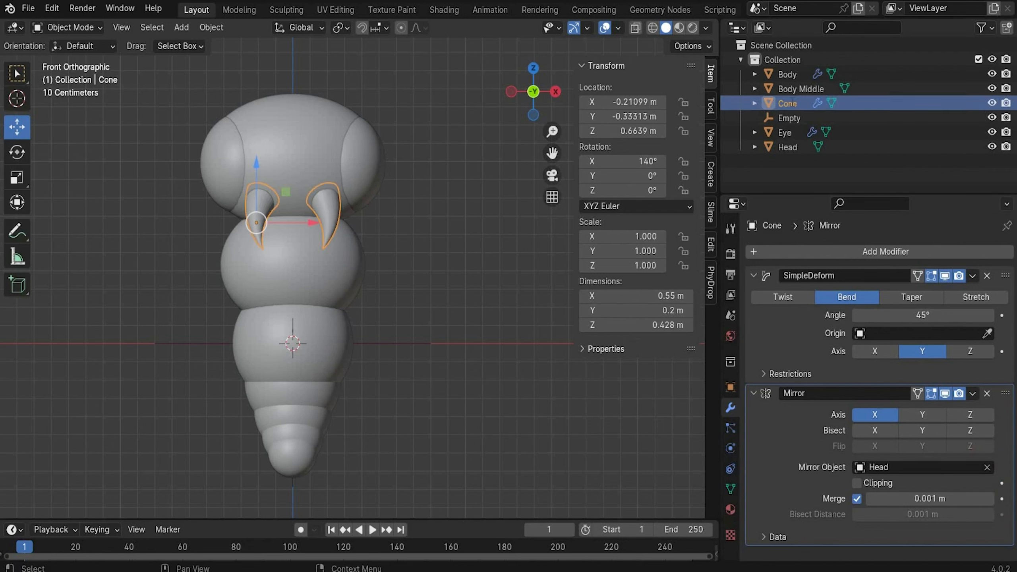
double_click(788, 103)
text(Te)
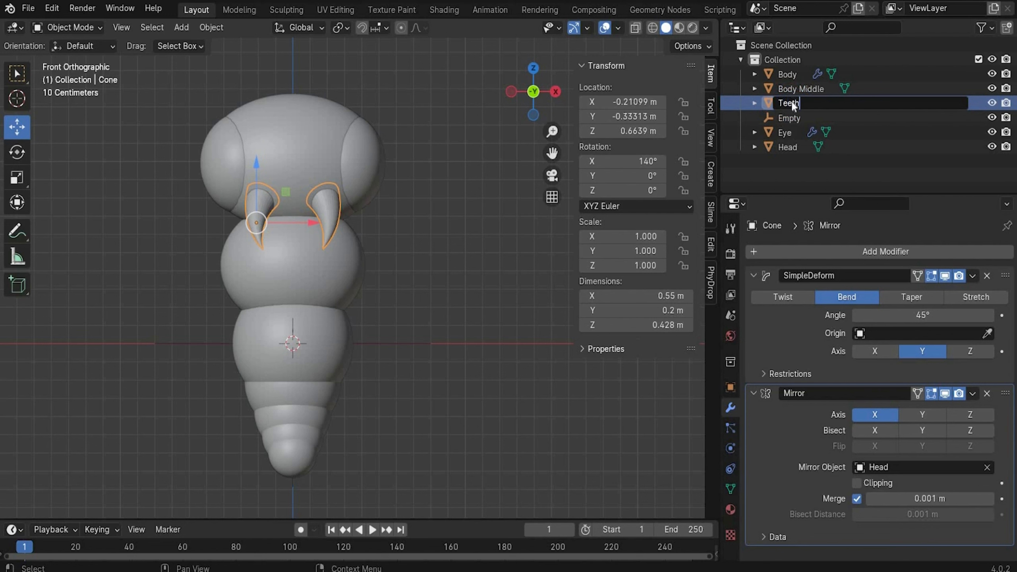
text(eth)
key(Return)
Apply smooth shading to the Teeth object and deselect it.
right_click(331, 199)
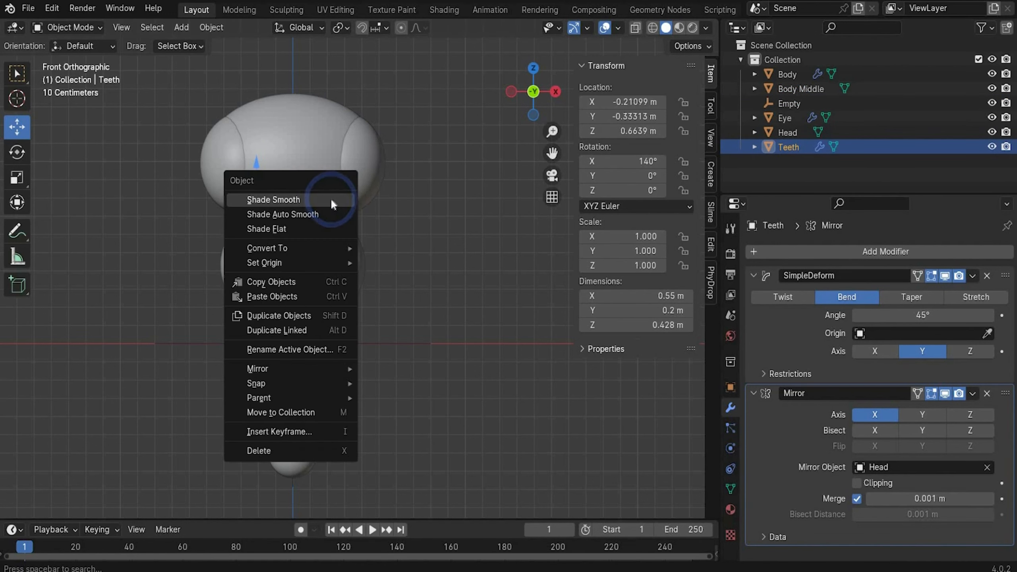
click(331, 199)
click(175, 249)
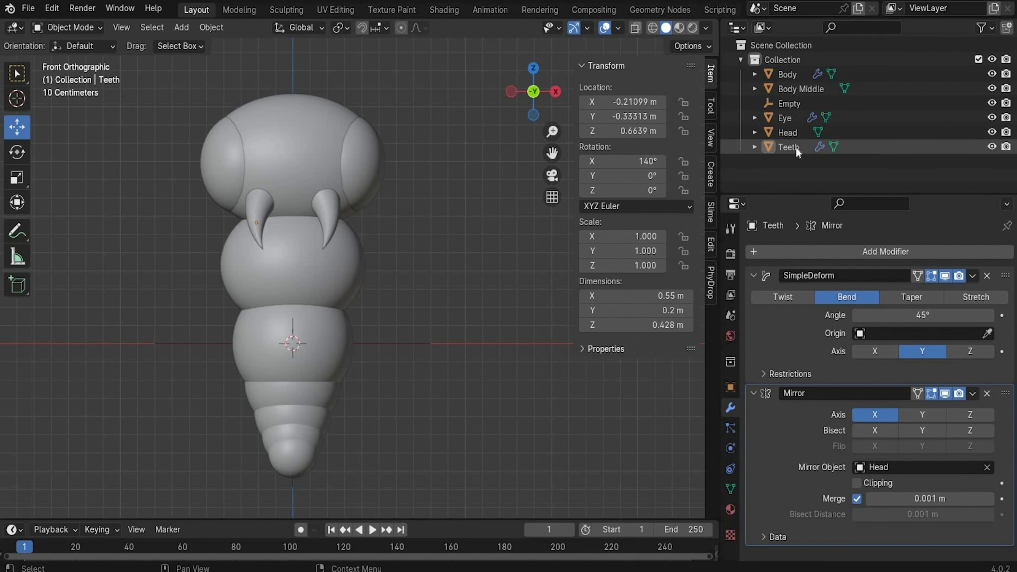
Duplicate the Teeth object and delete the extra Head copy pasted along with it.
click(789, 147)
key(ctrl+c)
key(ctrl+v)
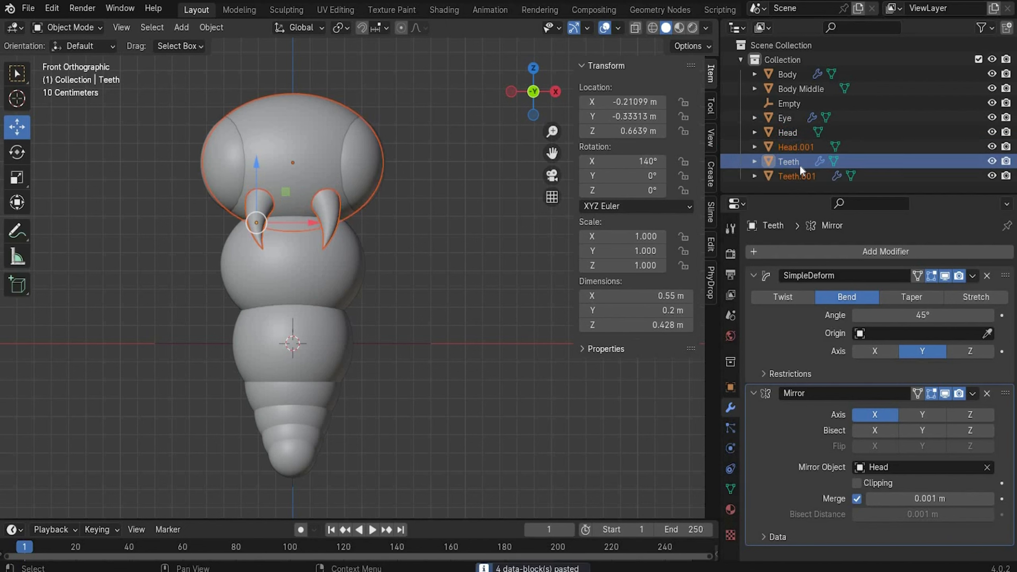
click(799, 149)
key(Delete)
Rename the Teeth copy as Nose.
click(801, 161)
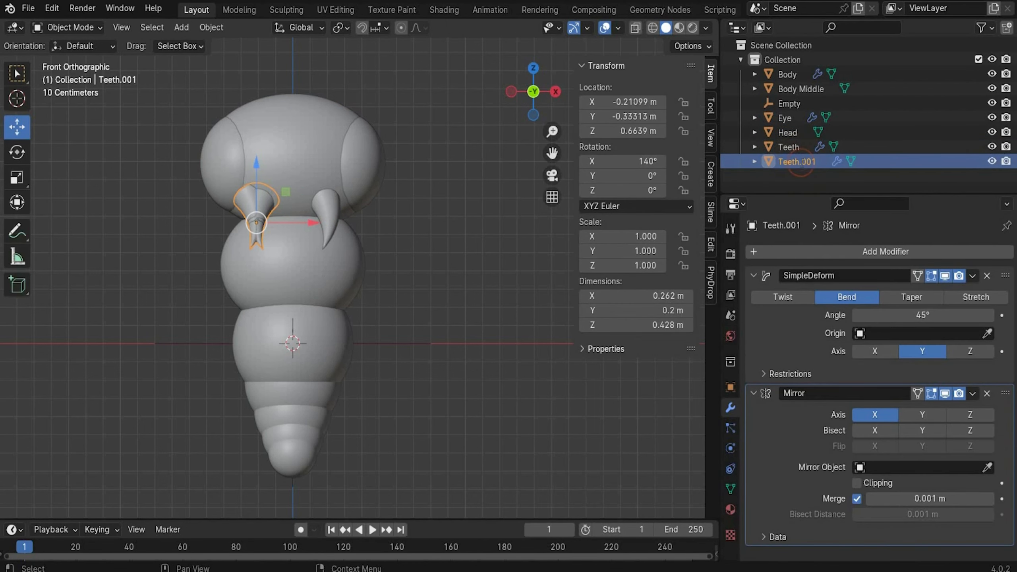
double_click(801, 161)
text(Nose)
key(Return)
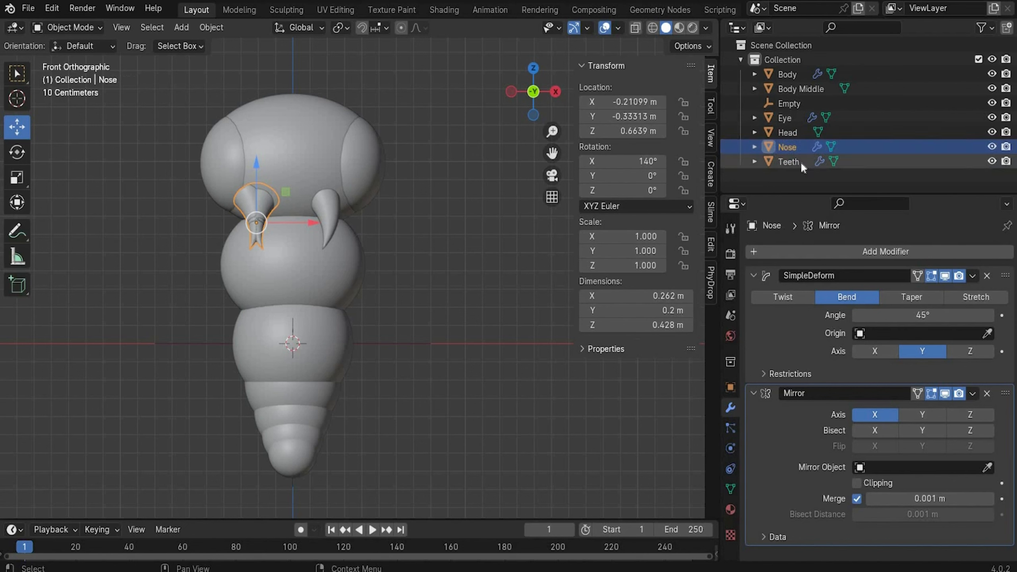
Remove the Mirror and Simple Deform modifiers from the Nose and move it about 0.21 m along X to the head's centre.
click(987, 394)
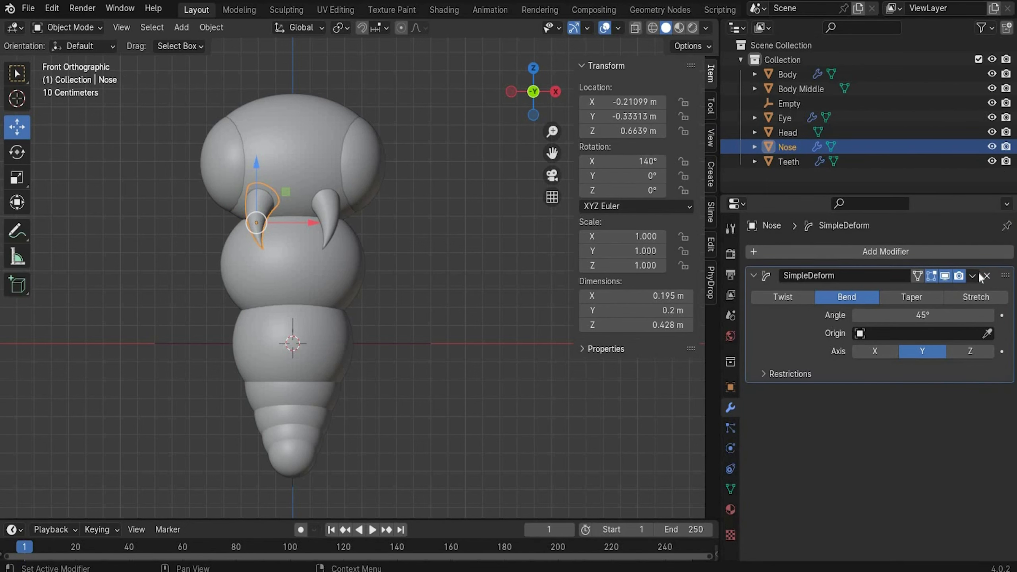
click(988, 276)
drag(316, 223, 353, 223)
Scale the Nose to 2.5 in X and 2 in Y, and raise it to about 0.82 m in Z.
click(631, 237)
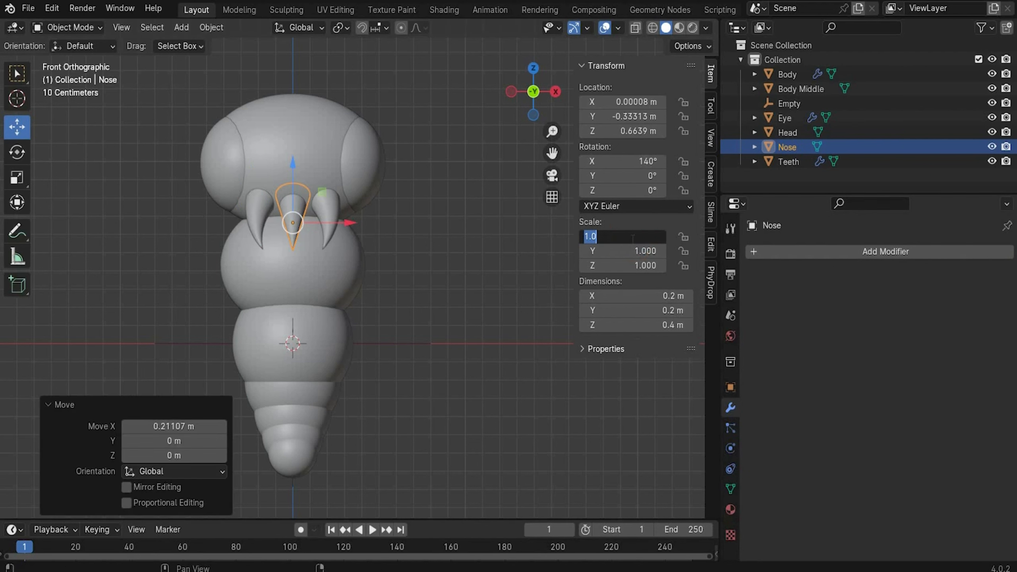
text(2.5)
key(Return)
click(626, 249)
text(2)
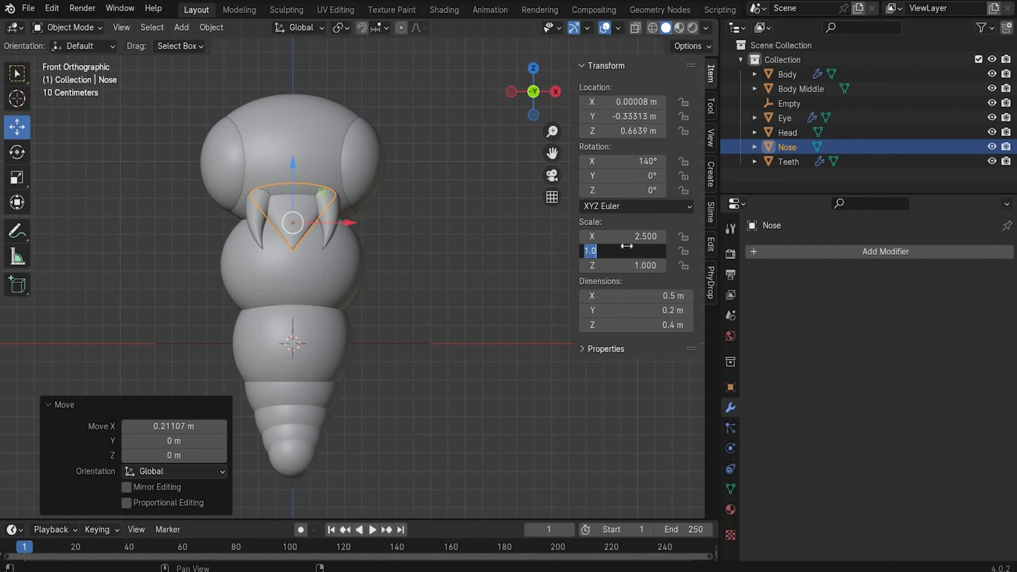
key(Return)
drag(298, 166, 299, 145)
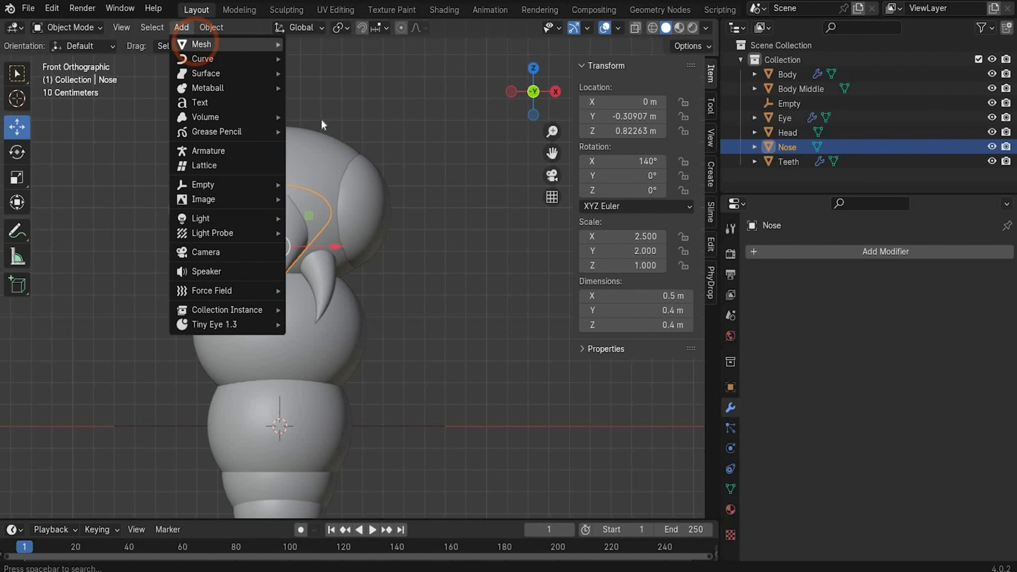
Add a cylinder with a radius of 0.2 m and a depth of 0.5 m.
mouse_move(198, 44)
click(331, 117)
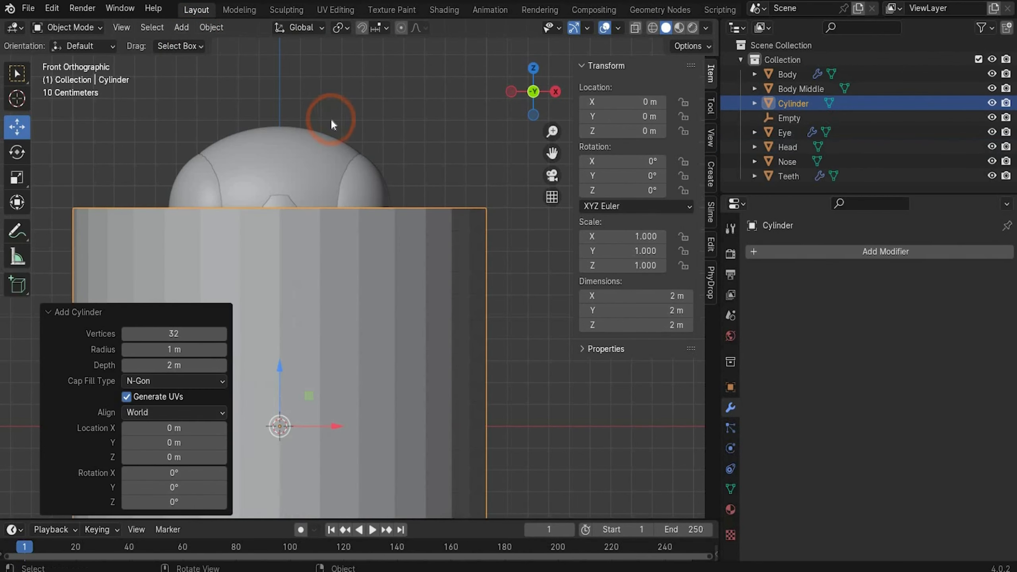
click(169, 352)
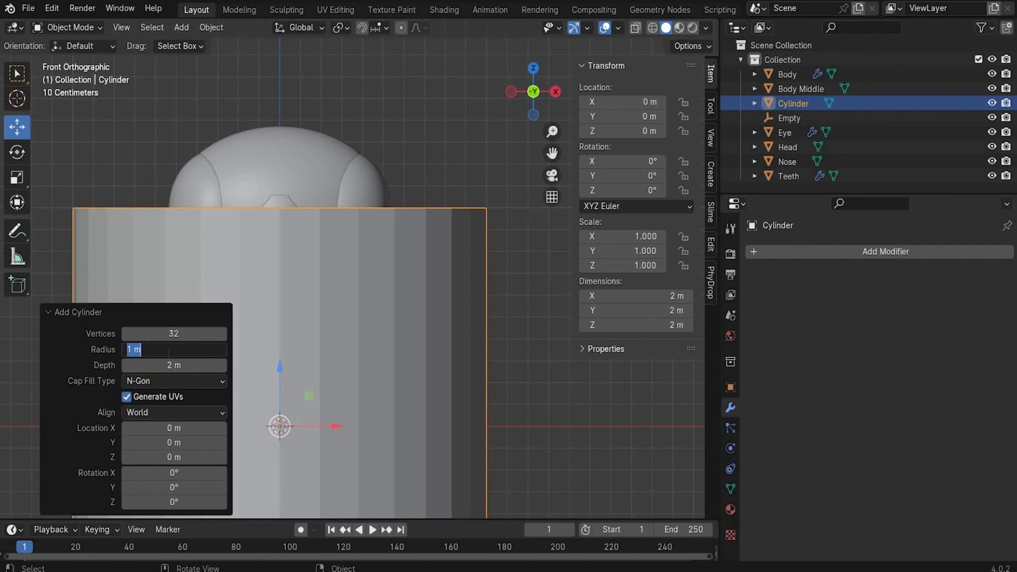
text(0.2)
key(Return)
click(172, 369)
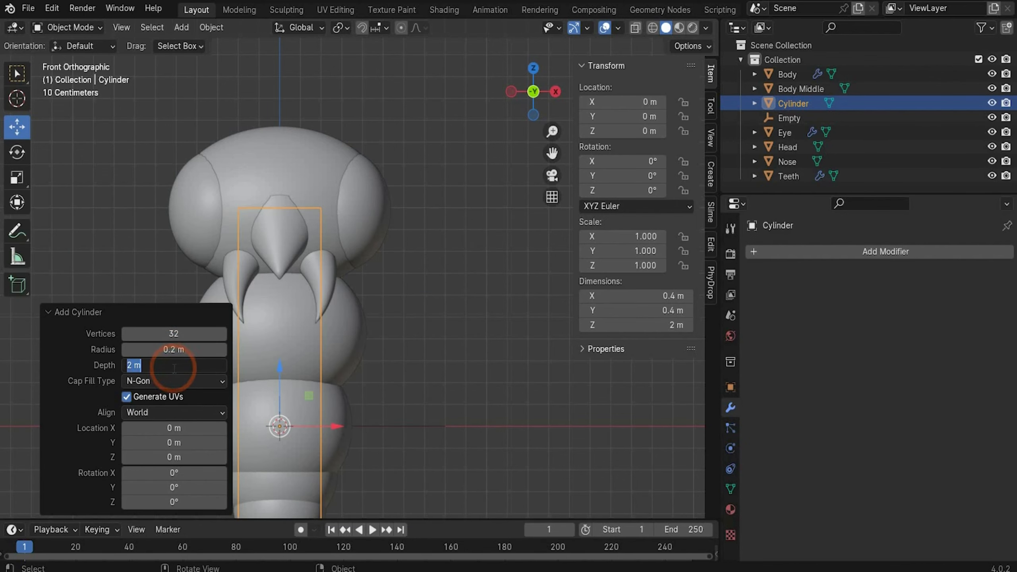
text(0.5)
key(Return)
Reduce the new cylinder's radius to 0.02 m.
click(172, 350)
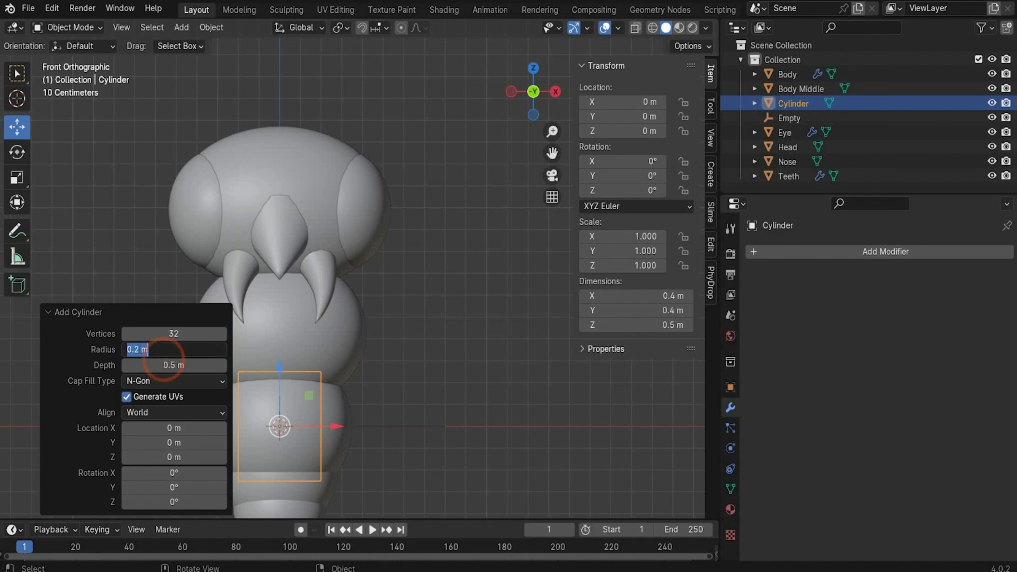
key(Left)
key(Right)
key(Right)
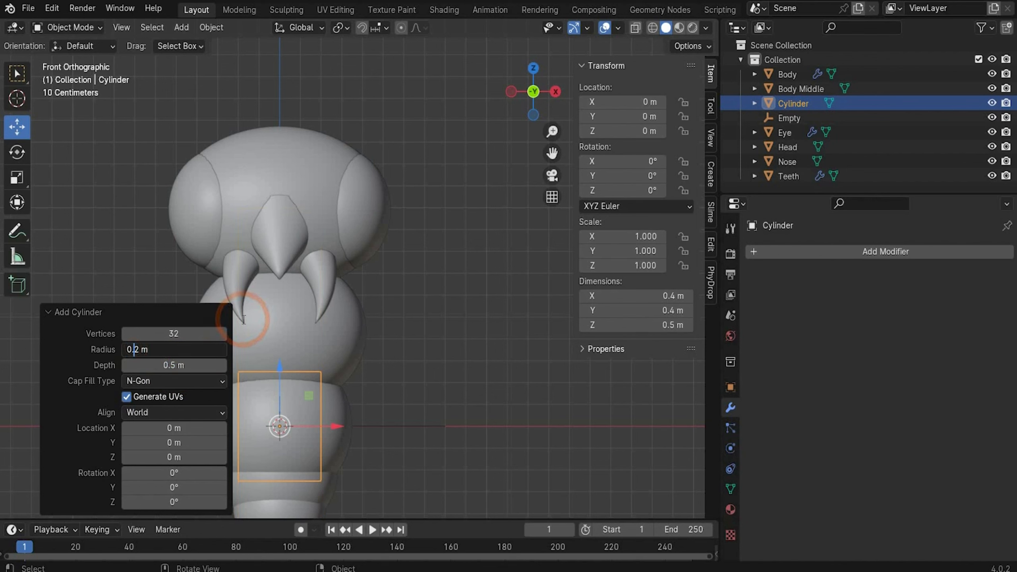
text(0)
key(Return)
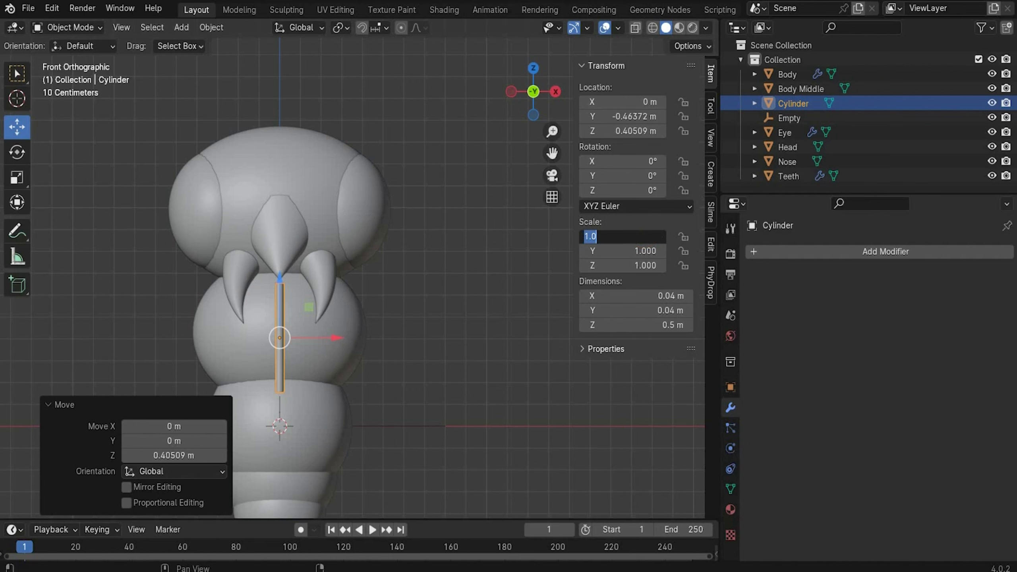
Set the cylinder's scale to 2.5 in both X and Y.
text(2.5)
key(Return)
click(651, 250)
text(2.5)
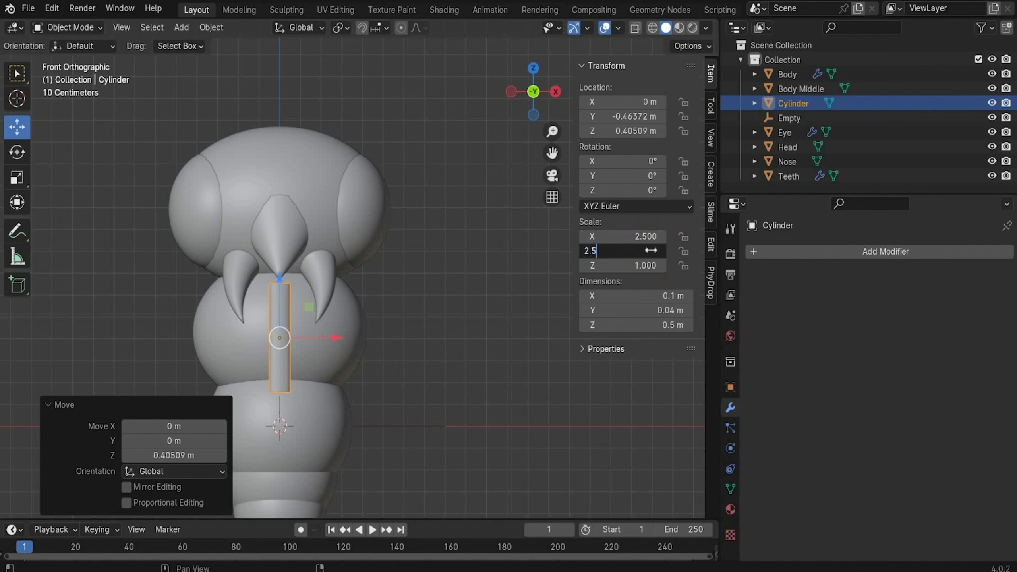
key(Return)
Rotate the cylinder to -55° in X and move it beneath the nose, to about -0.35 m in Y and 0.63 m in Z.
click(628, 160)
text(5)
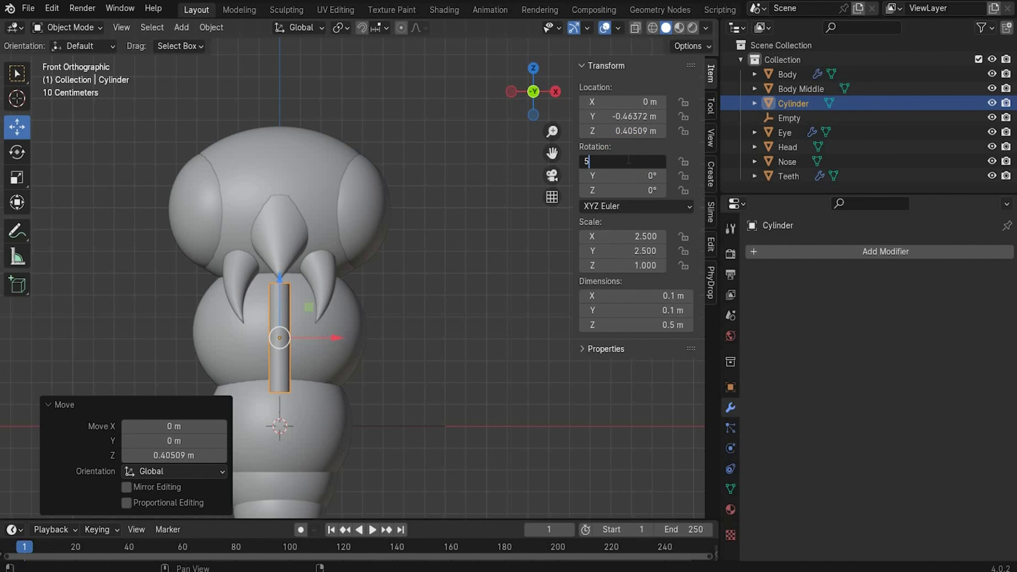
text(5)
key(Return)
key(minus)
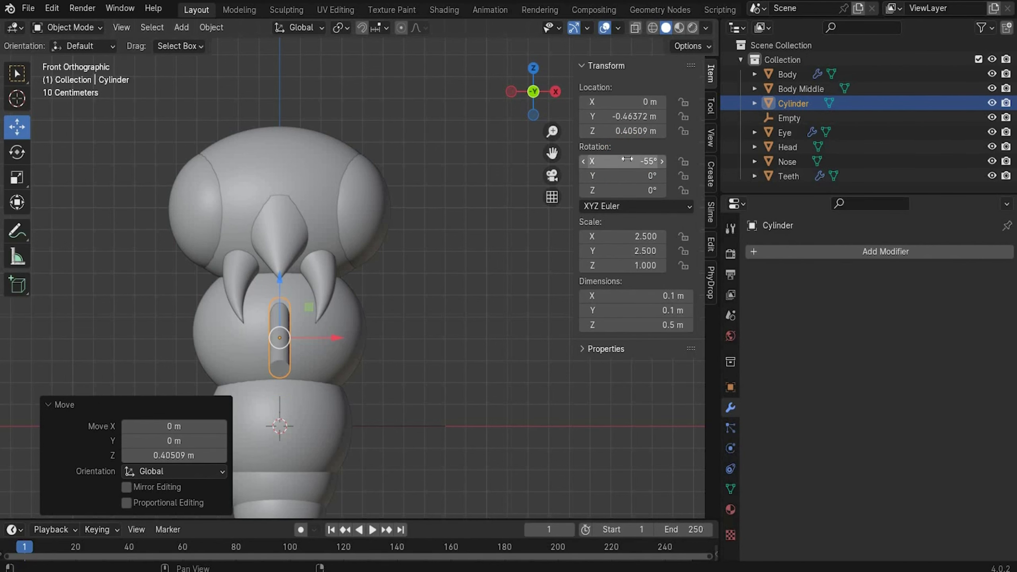
click(513, 89)
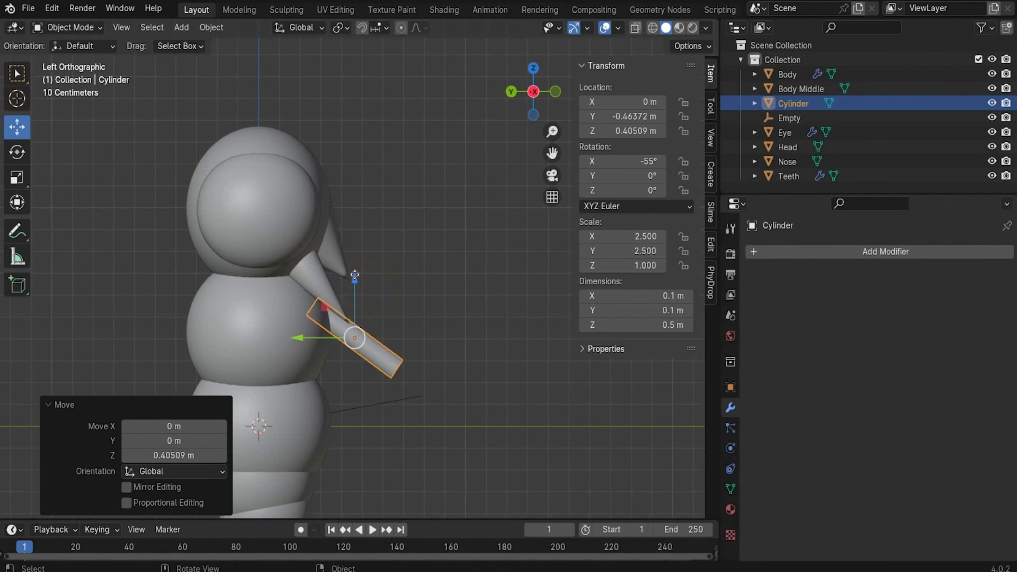
drag(355, 275, 352, 244)
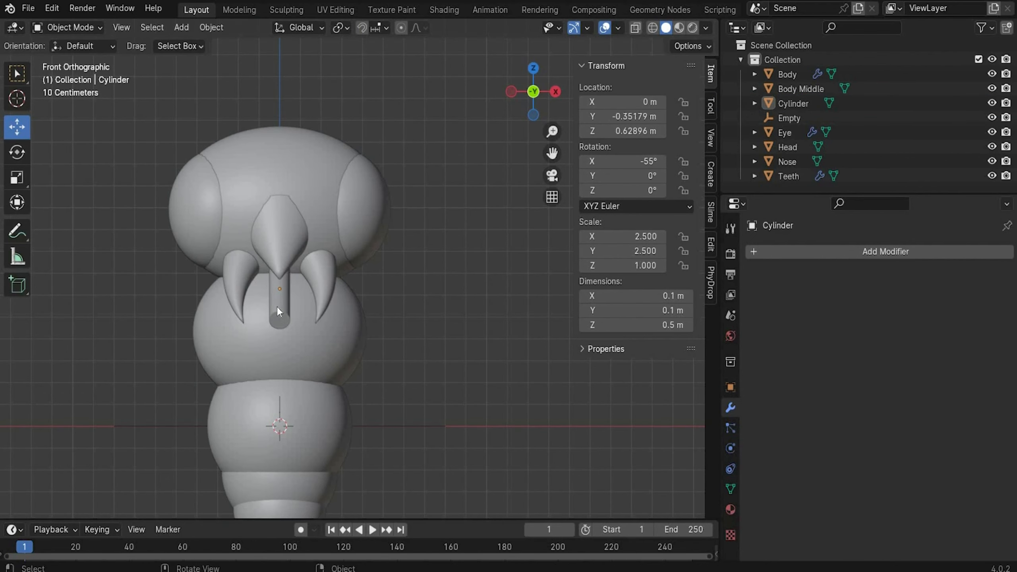
Add a Bevel modifier with 100 segments to the cylinder and shade it smooth.
click(276, 307)
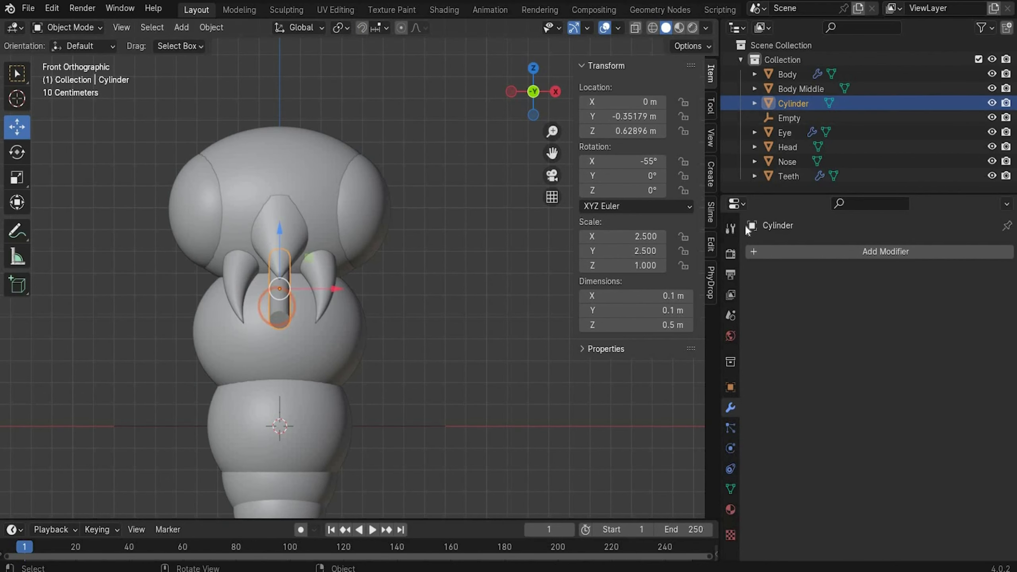
click(783, 247)
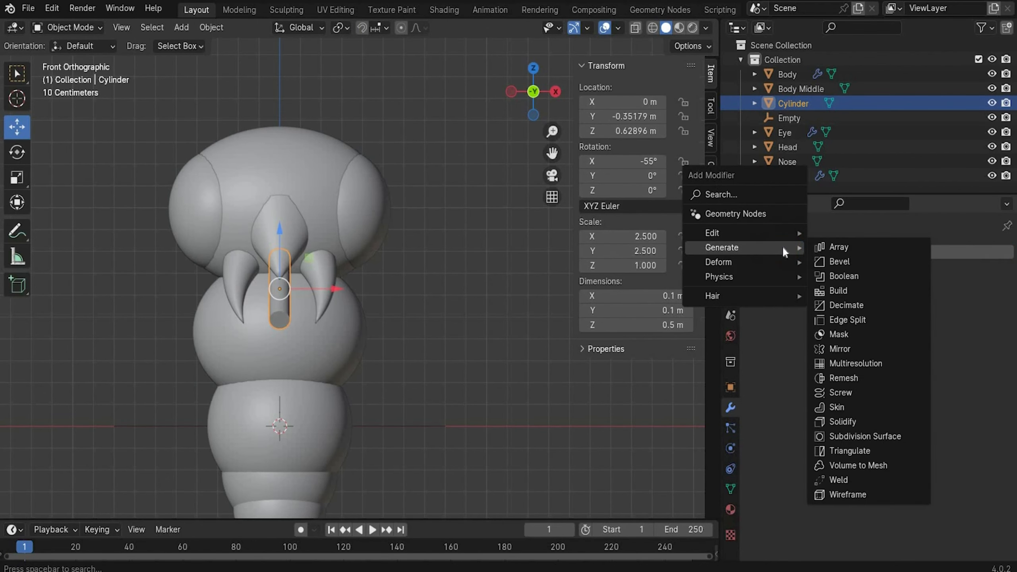
click(850, 261)
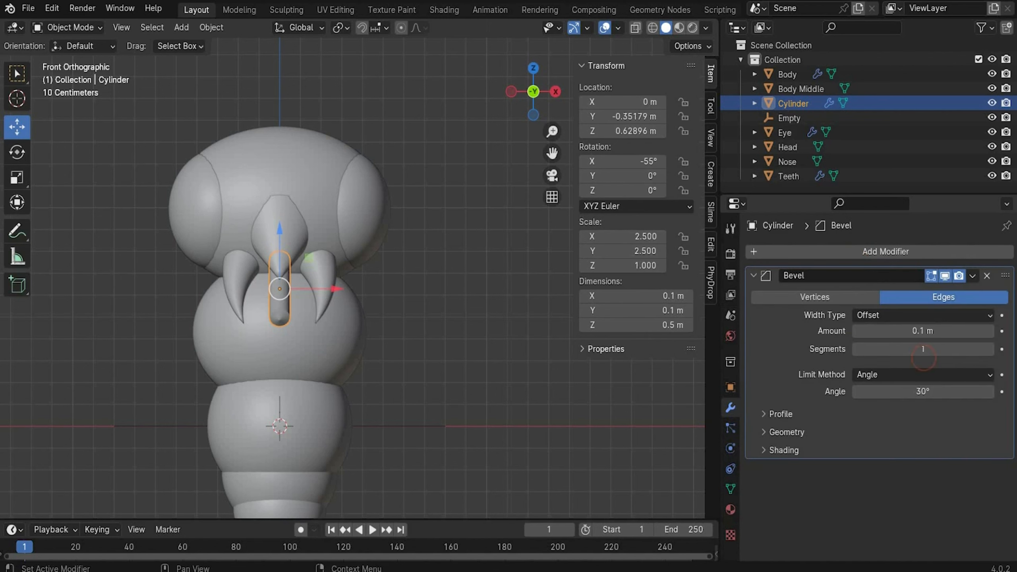
click(920, 350)
text(100)
key(Return)
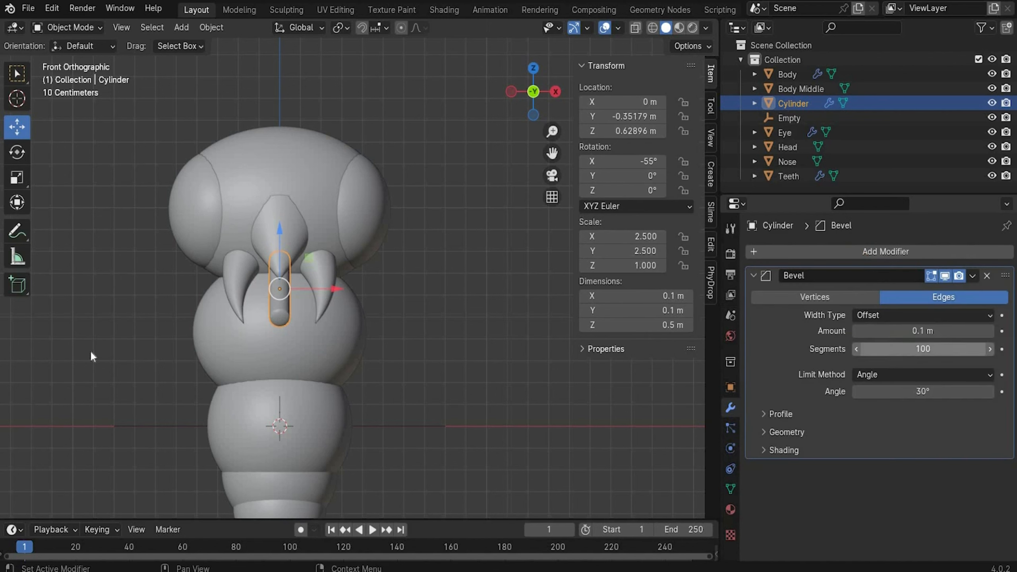
right_click(284, 309)
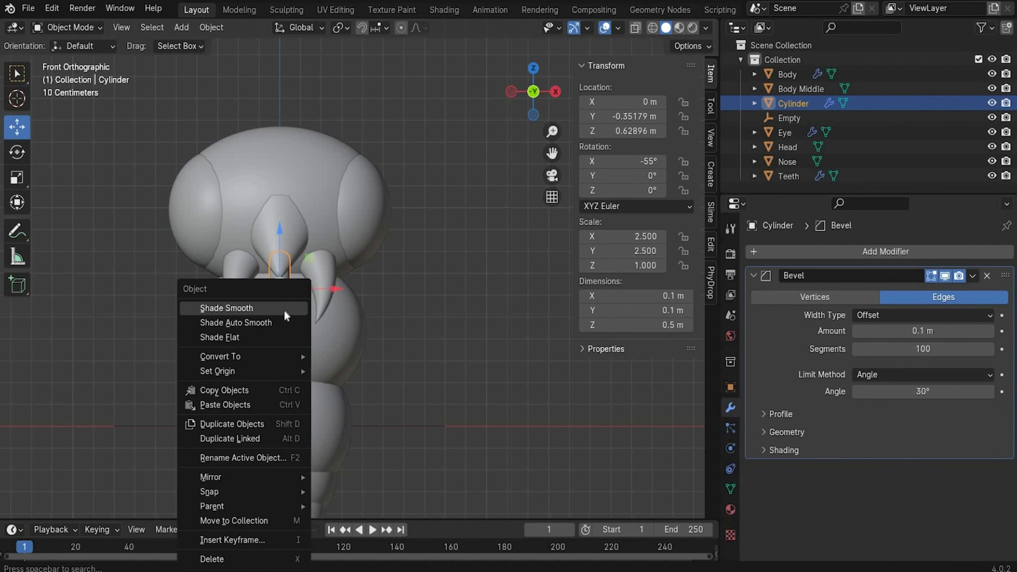
click(284, 309)
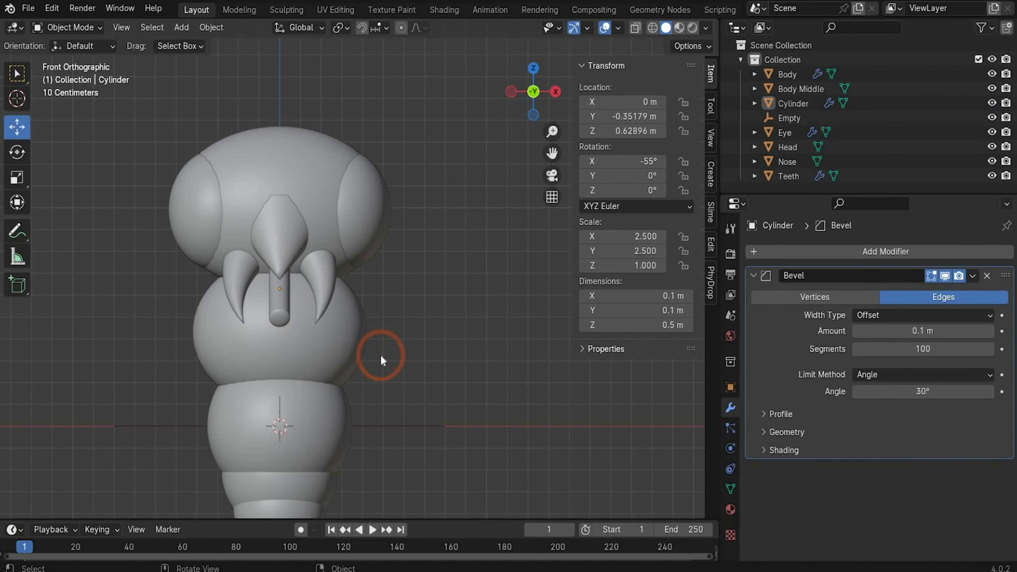
Duplicate the Nose in place.
click(267, 227)
scroll(266, 228, down, 2)
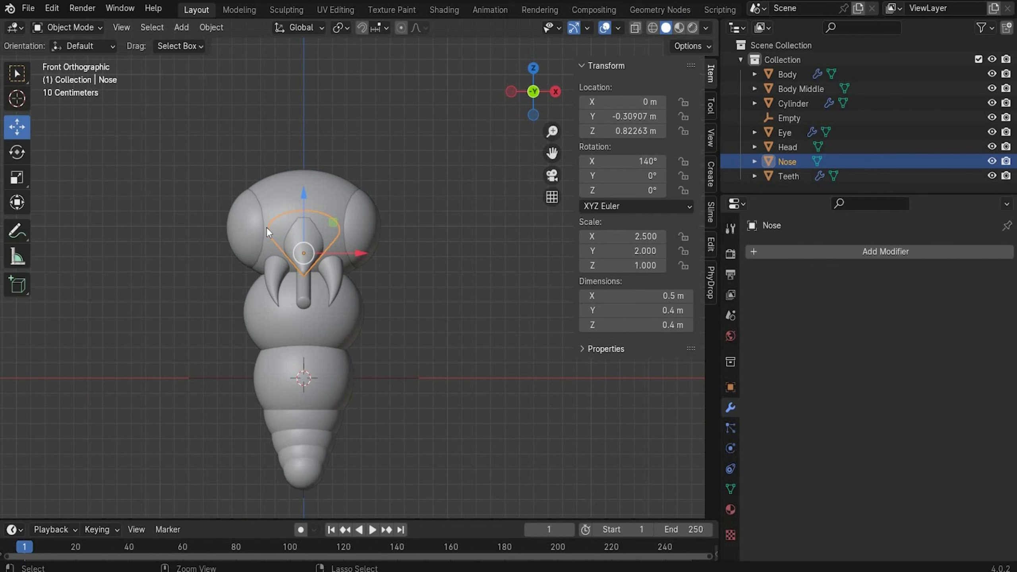
key(ctrl+c)
key(ctrl+v)
Scale the Nose to 0.5 in X and Y and 1.63 in Z, rotate it to 125° in X and place it at the cylinder's lower end.
double_click(623, 236)
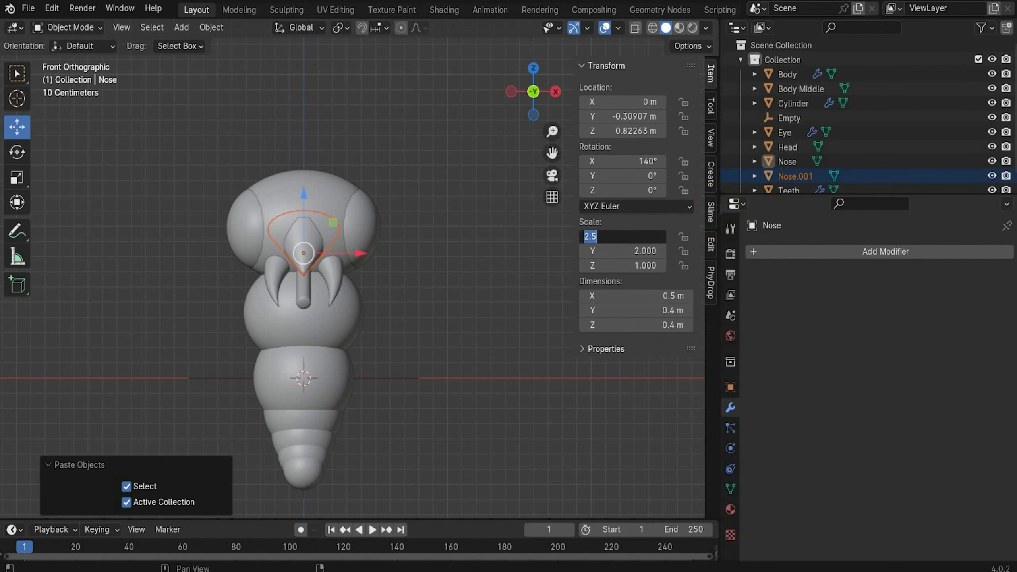
text(0.5)
key(Return)
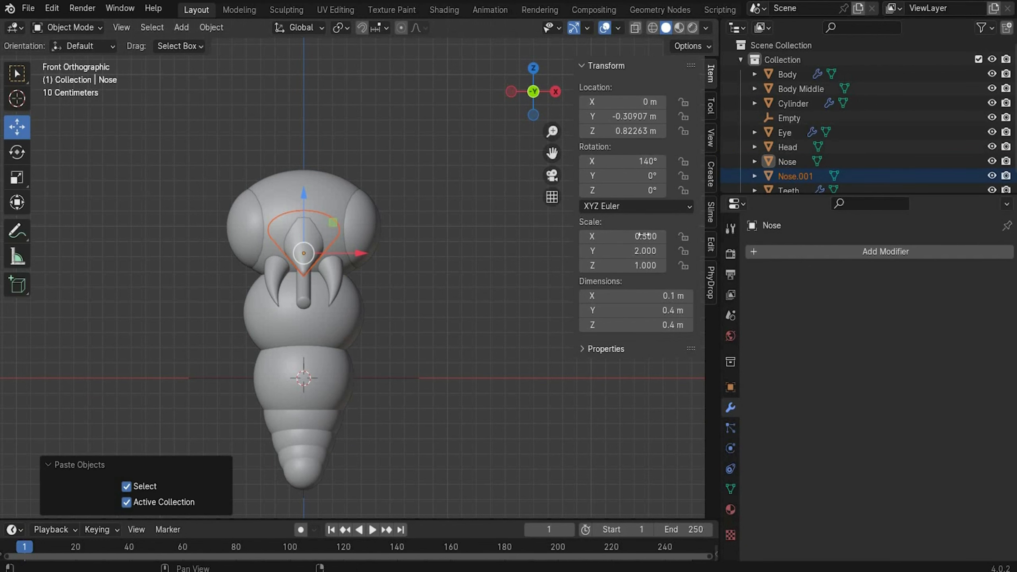
double_click(638, 250)
text(0.5)
key(Return)
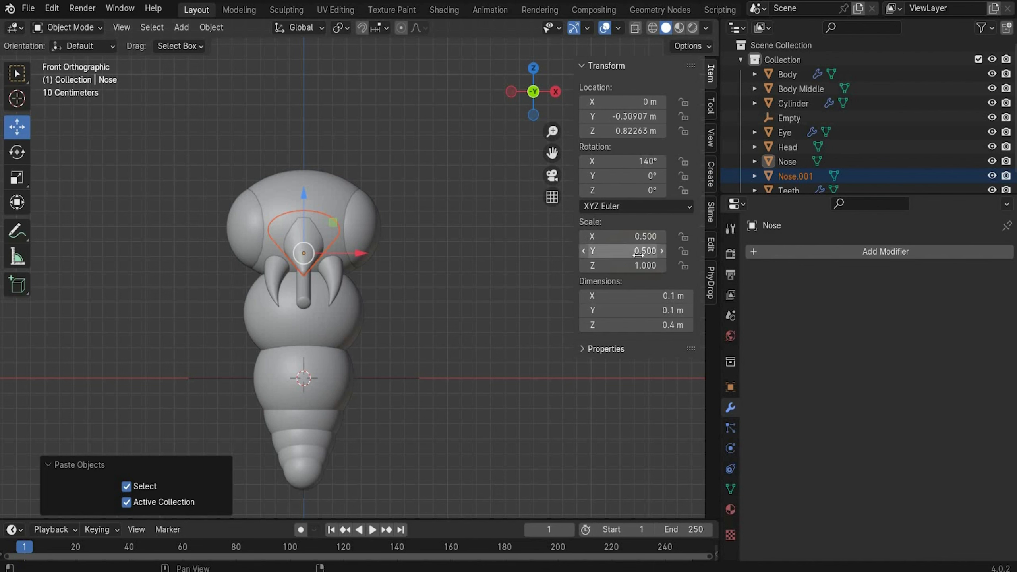
double_click(631, 267)
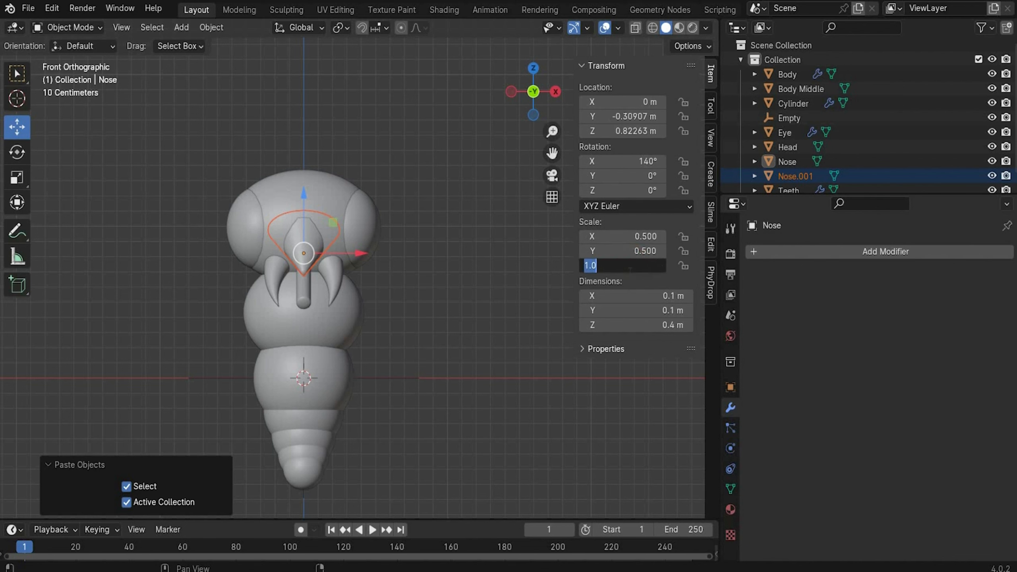
text(1.63)
key(Return)
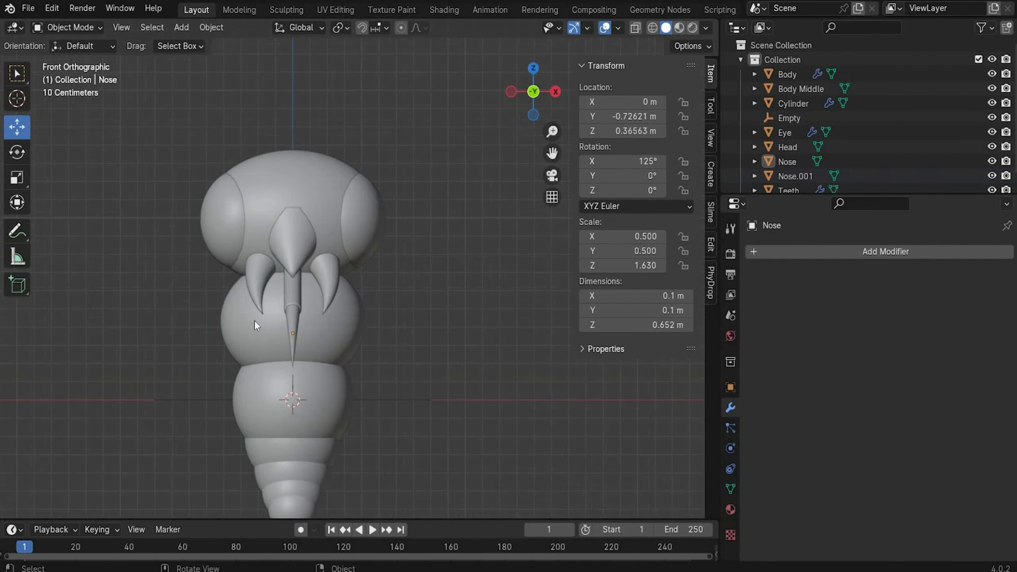
Rename the cylinder as Trunk and the thin Nose cone at its end as Trunk 2.
scroll(314, 283, down, 2)
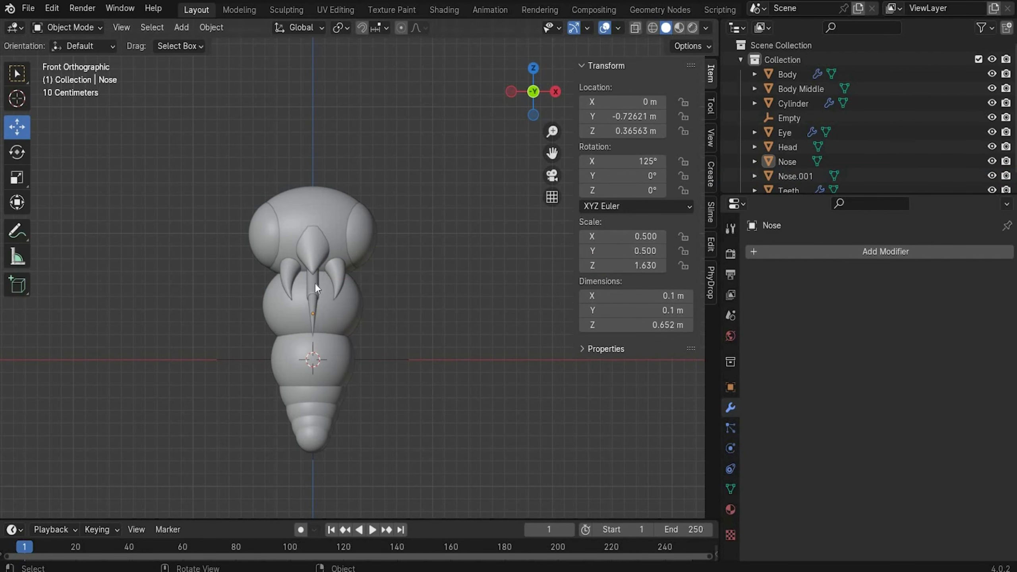
click(794, 103)
double_click(797, 103)
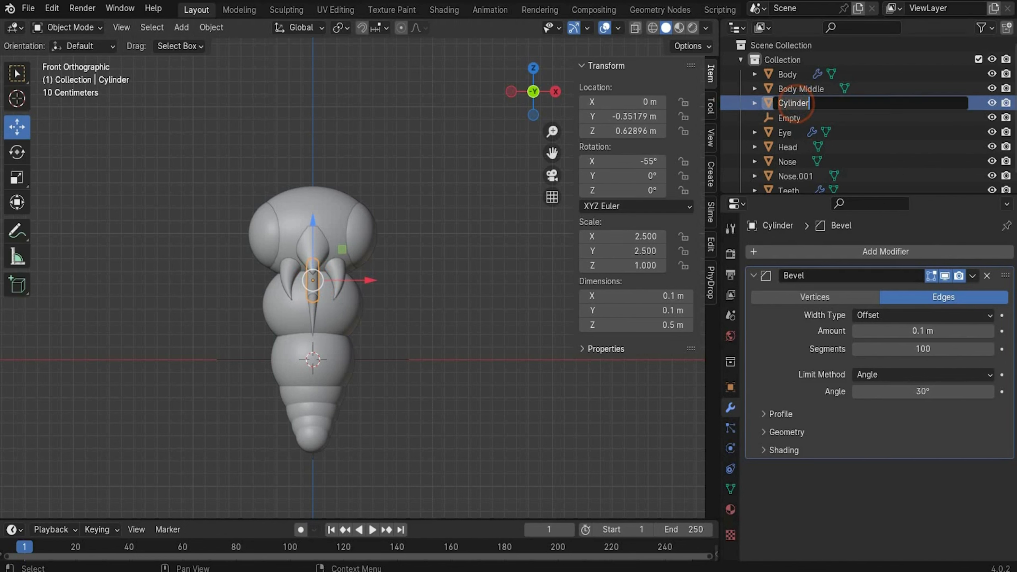
text(Trunk)
key(Return)
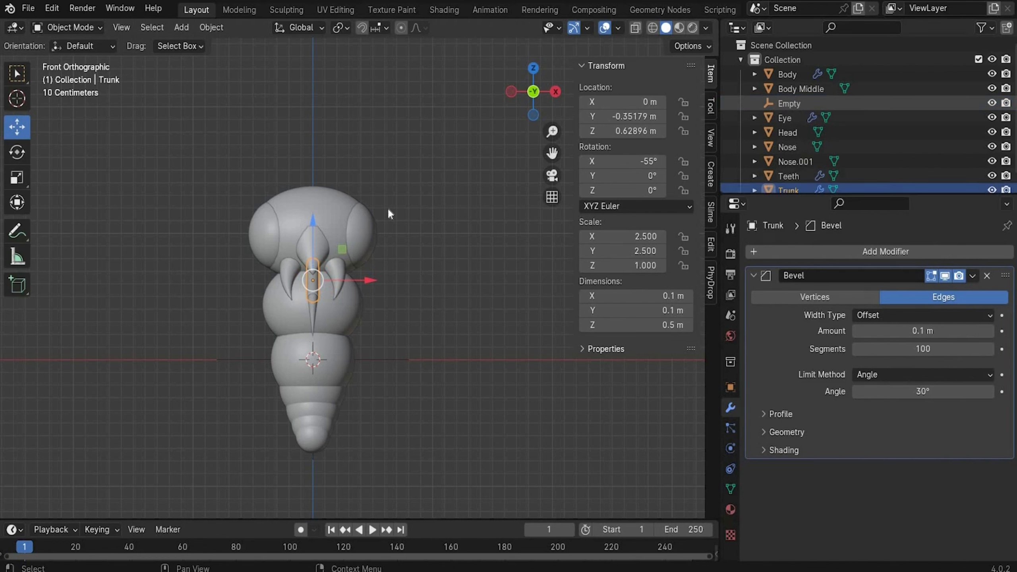
double_click(771, 146)
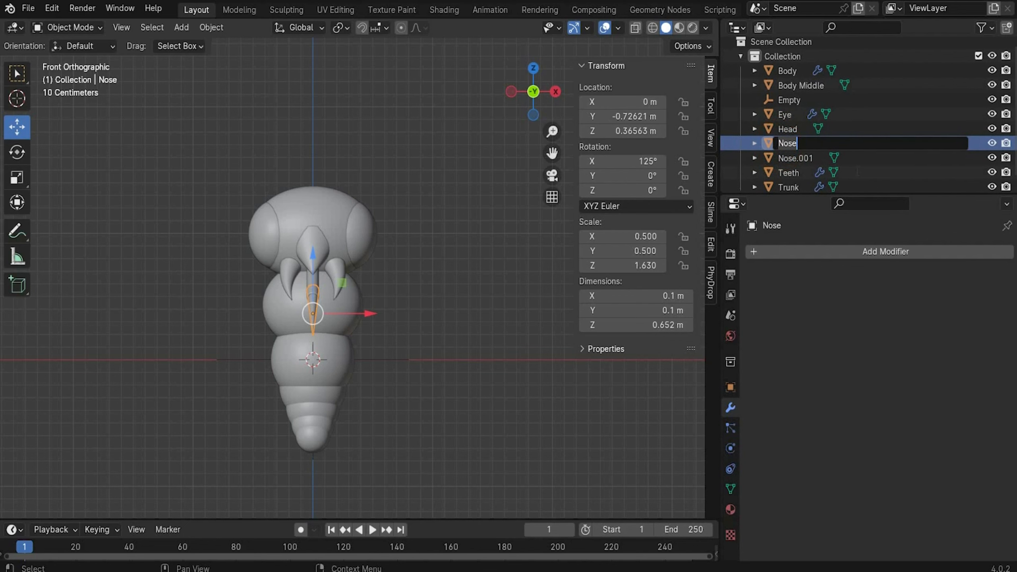
text(Trunk 2)
key(Return)
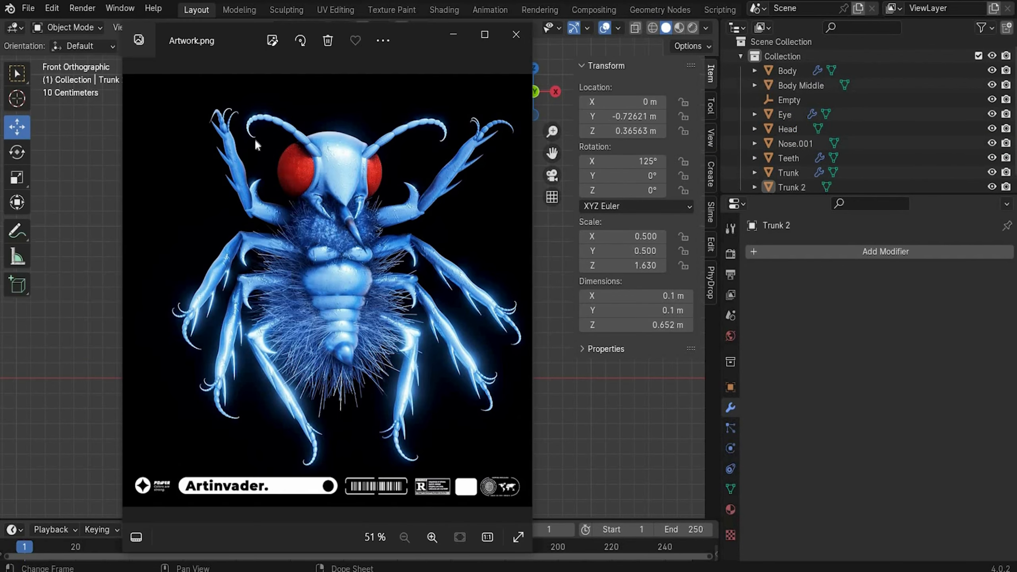
Hide the reference artwork, duplicate the Body and move the copy beside the character to about -1.32 m in X.
click(458, 38)
click(328, 362)
click(318, 415)
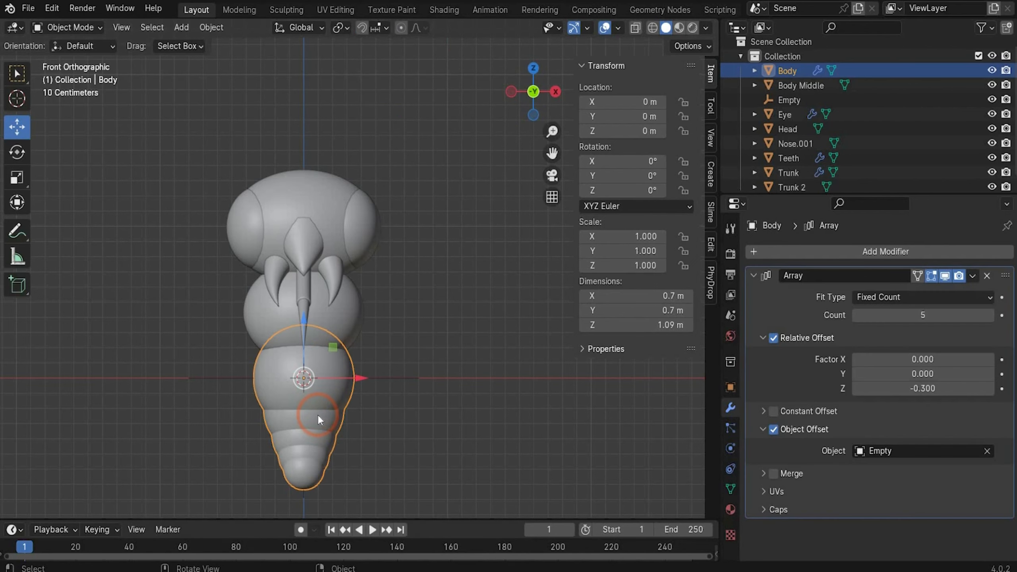
key(ctrl+c)
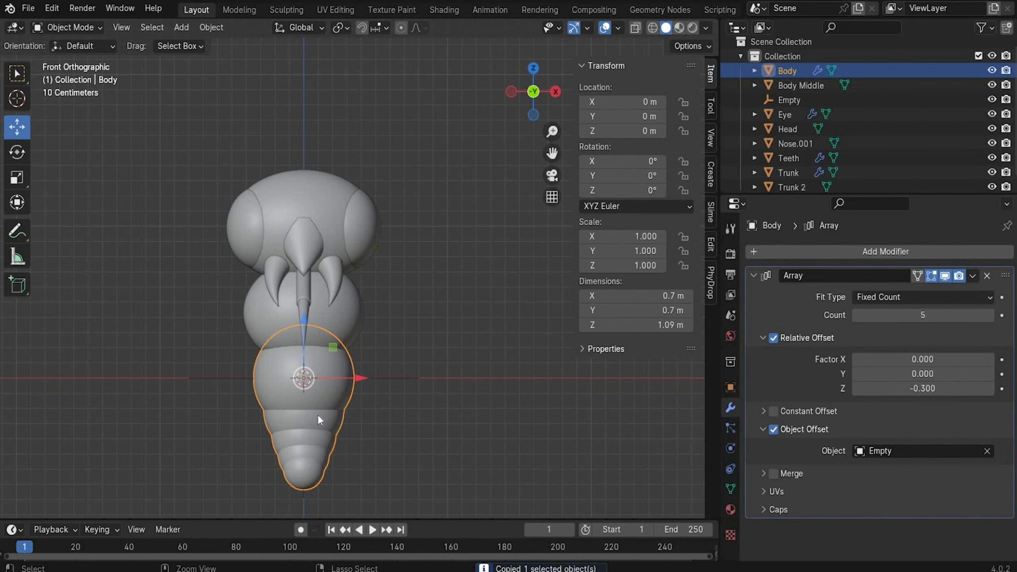
key(ctrl+v)
key(g)
key(Return)
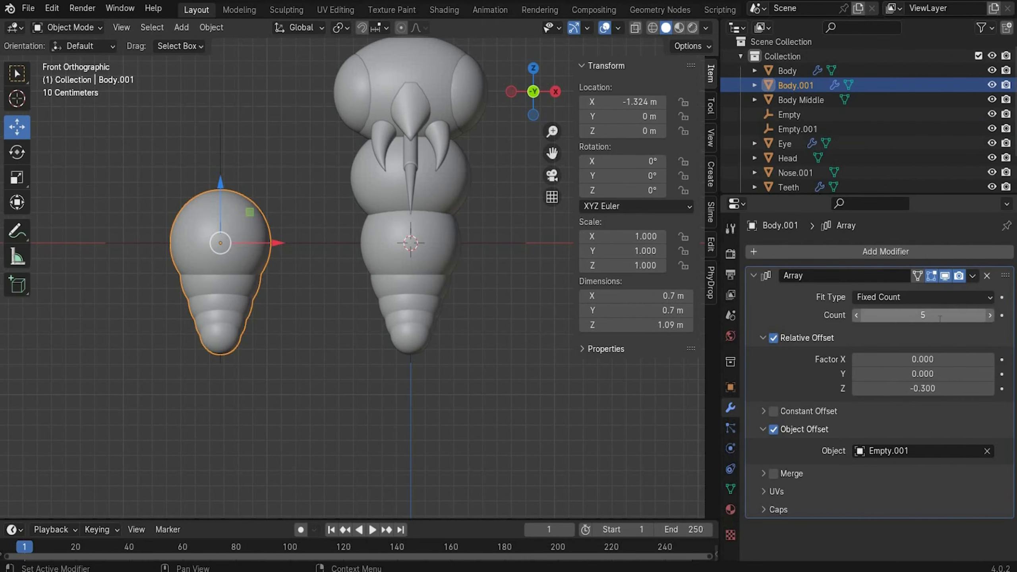
Set the body copy's Array count to 20 and its relative Z offset factor to 0.7.
double_click(915, 320)
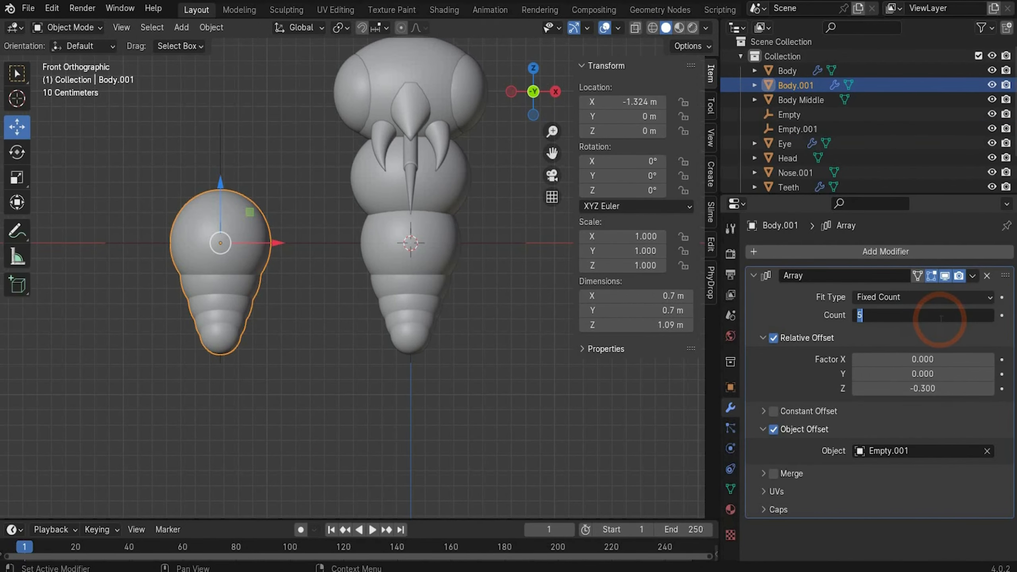
key(Return)
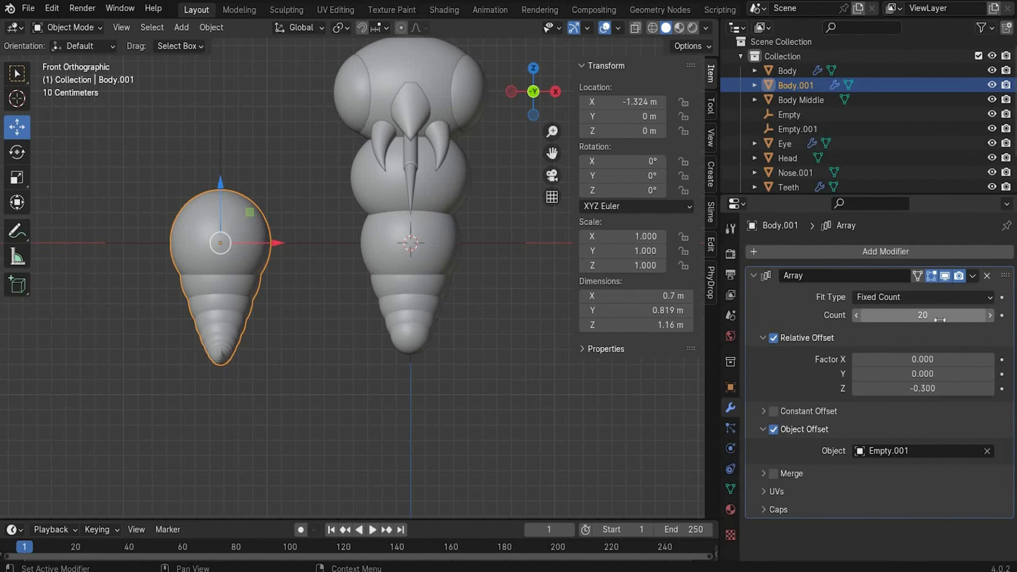
double_click(953, 388)
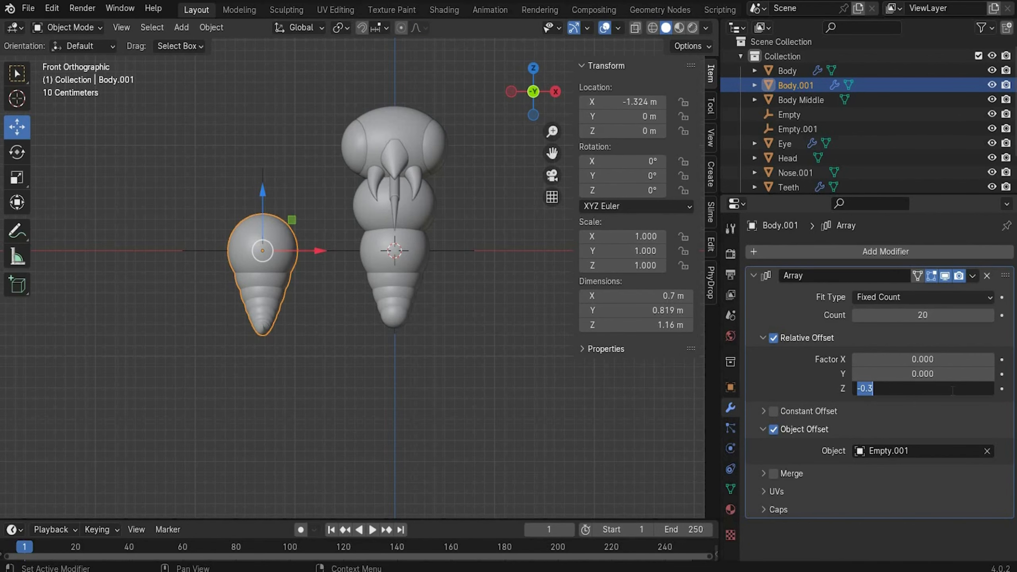
text(0)
key(Return)
Set the scale of Empty.001, the array's offset object, to 0.42 in X and 0.37 in Y.
click(797, 129)
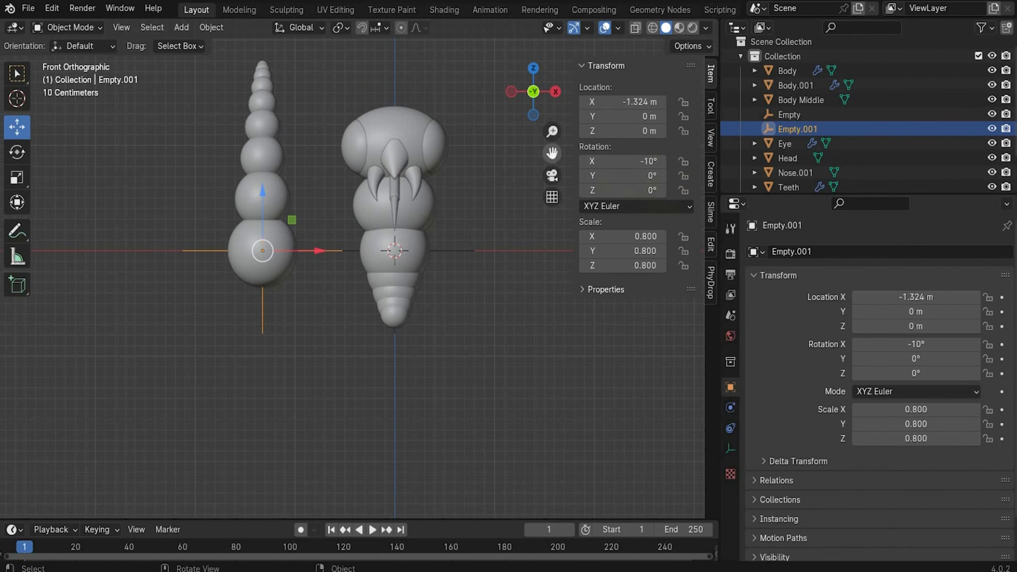
shift+middle_drag(306, 224, 280, 334)
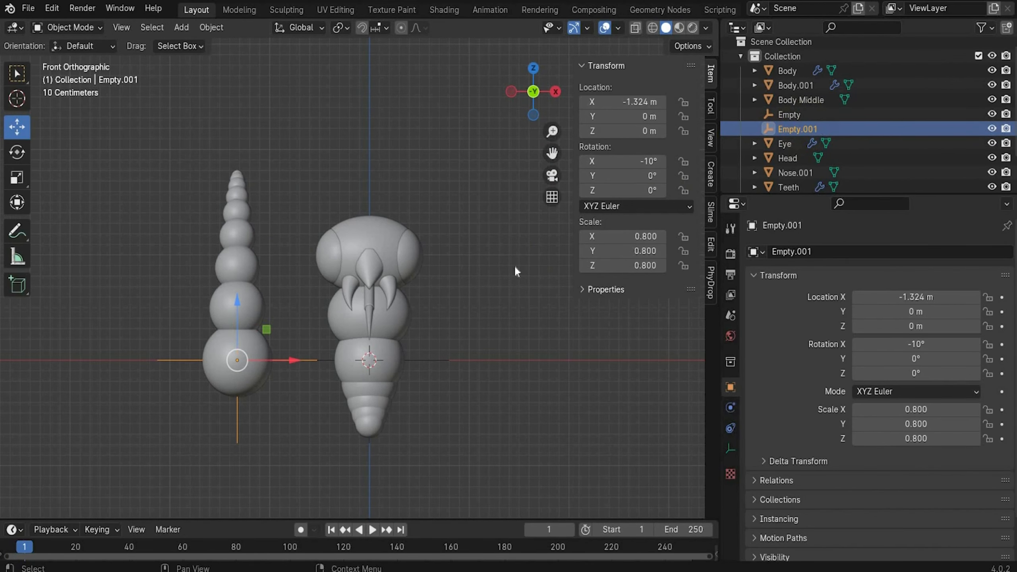
click(624, 240)
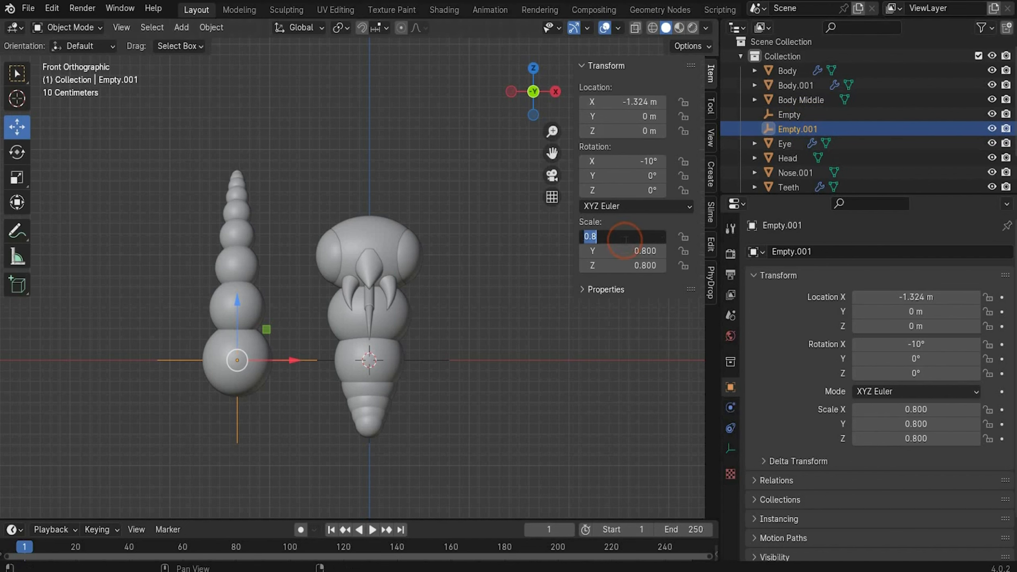
text(0.42)
key(Return)
click(637, 248)
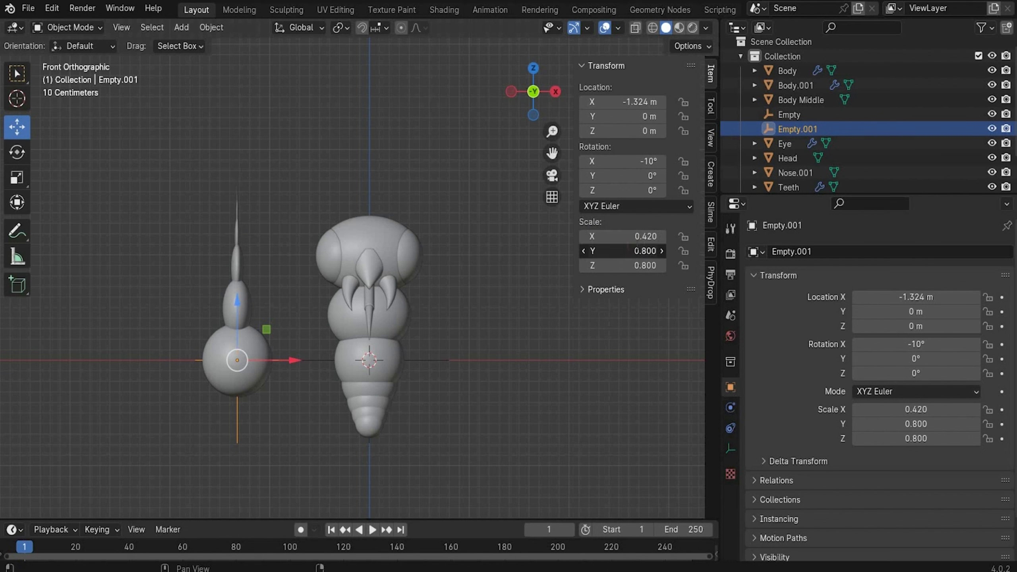
text(0.37)
key(Return)
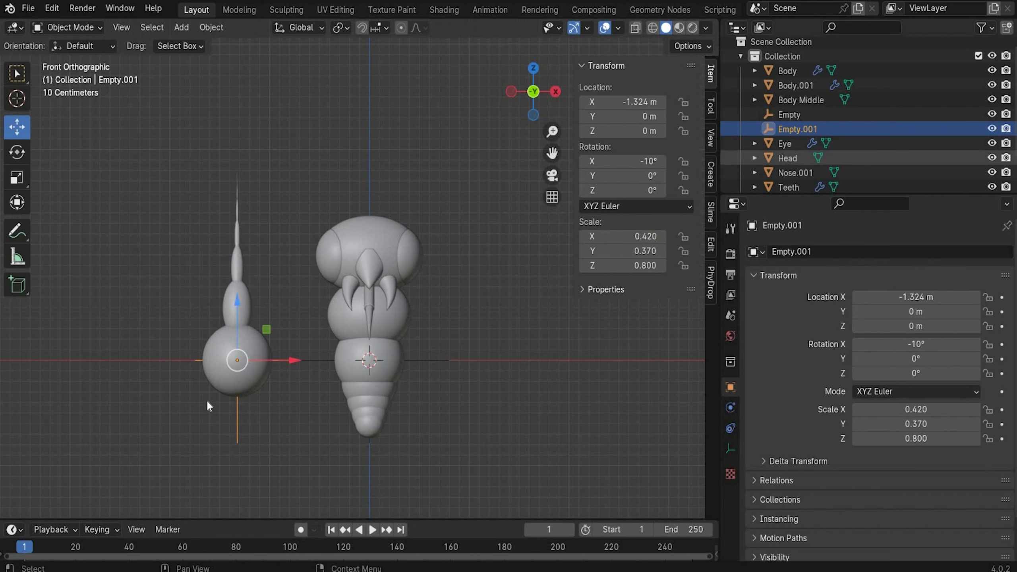
Set the scale of the arrayed Body.001 beside the character to 0.5 in X and Y.
click(212, 371)
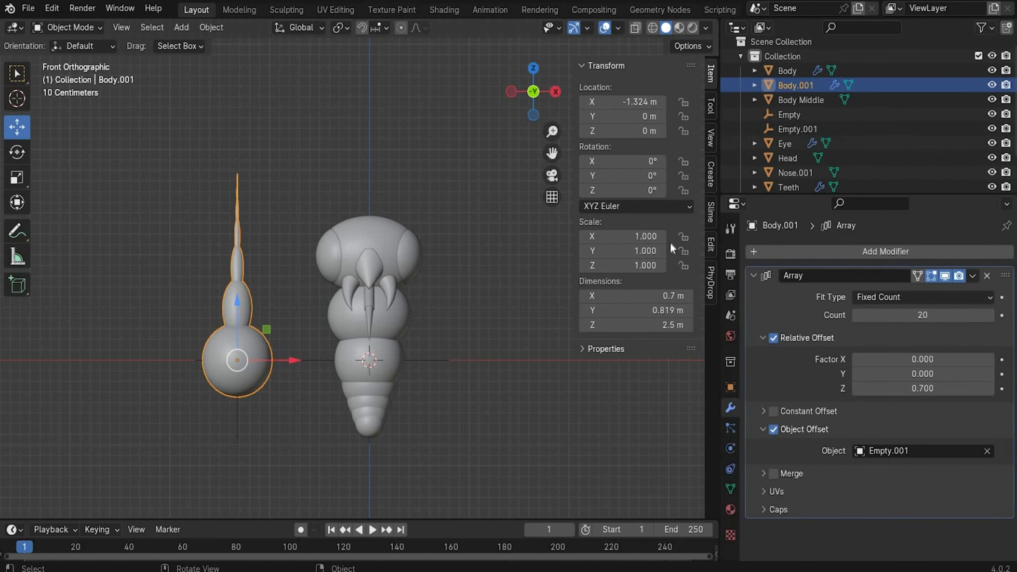
click(651, 238)
text(0.)
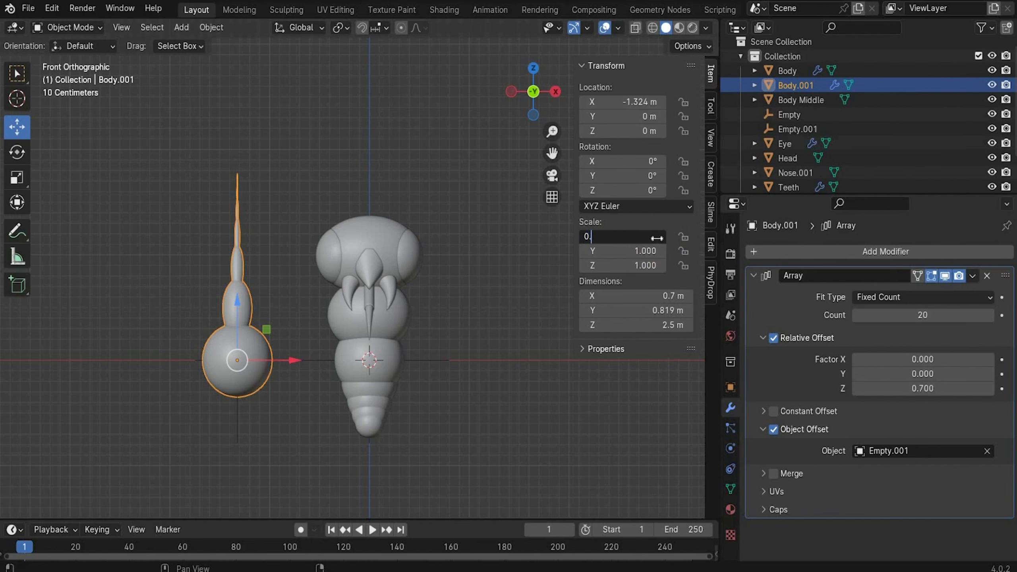
text(5)
key(Return)
click(648, 246)
text(0.)
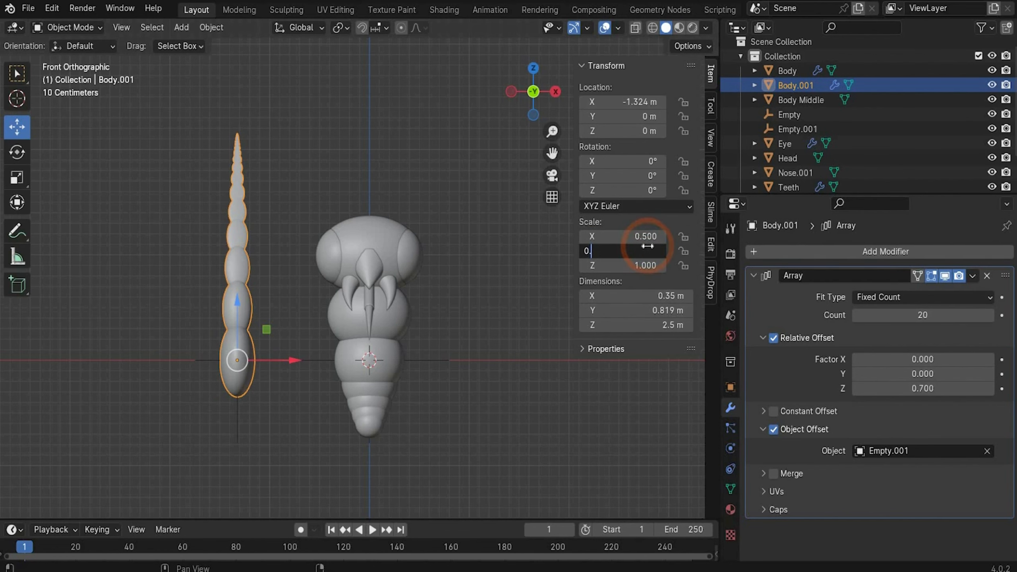
text(5)
key(Return)
Set the Y rotation of Empty.001, the array's offset object, to 18° so the segment chain curls.
mouse_move(545, 100)
mouse_down()
mouse_move(525, 96)
mouse_move(547, 88)
mouse_move(532, 94)
mouse_up()
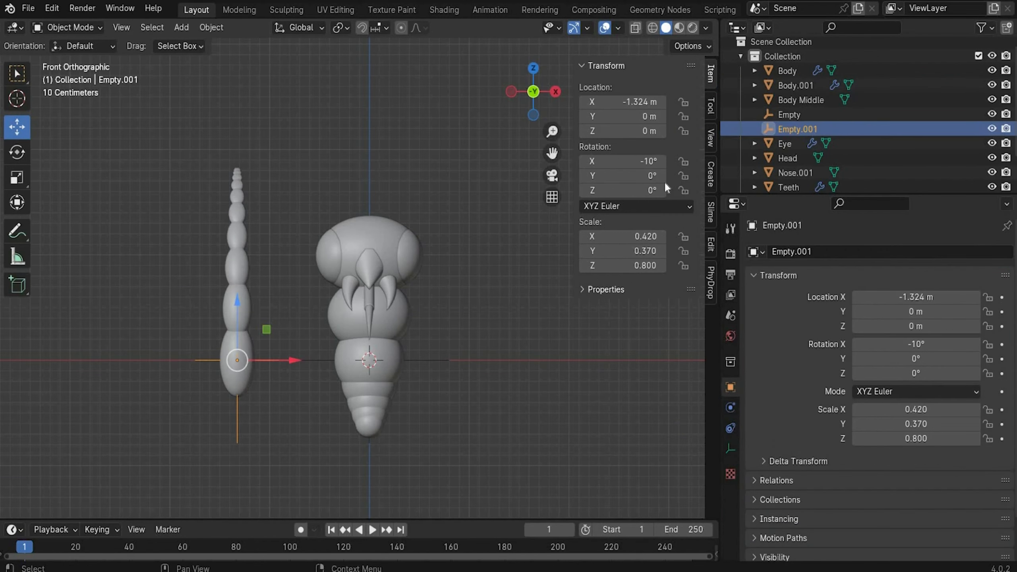
click(644, 176)
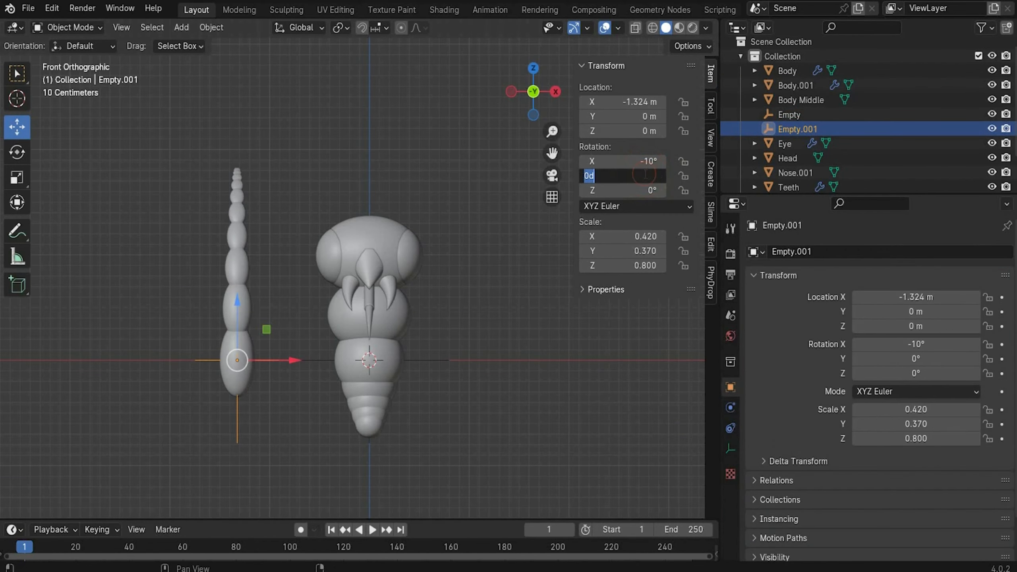
text(18)
key(Return)
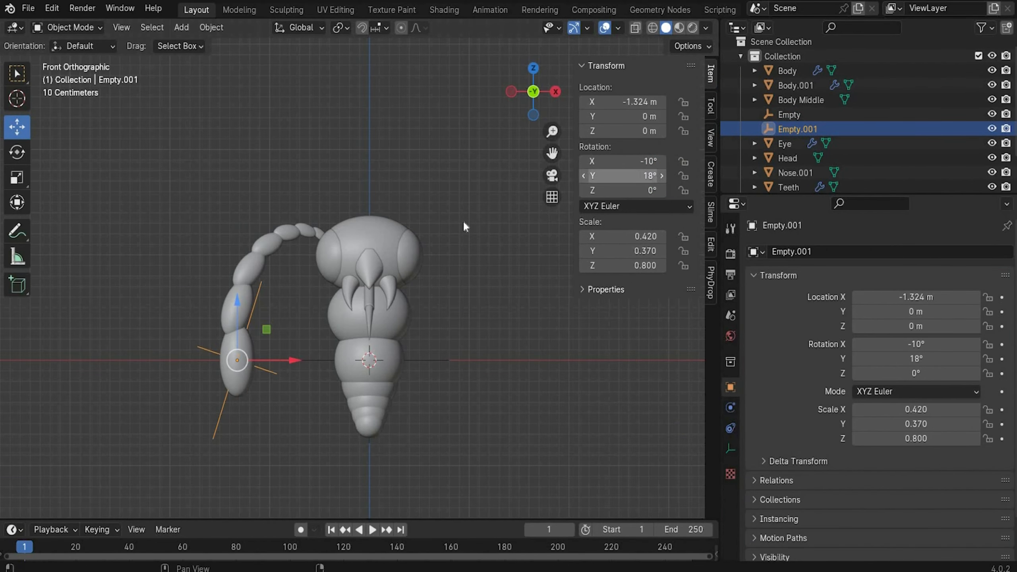
Convert the curled Body.001 array to a mesh and delete its offset object Empty.001.
click(241, 297)
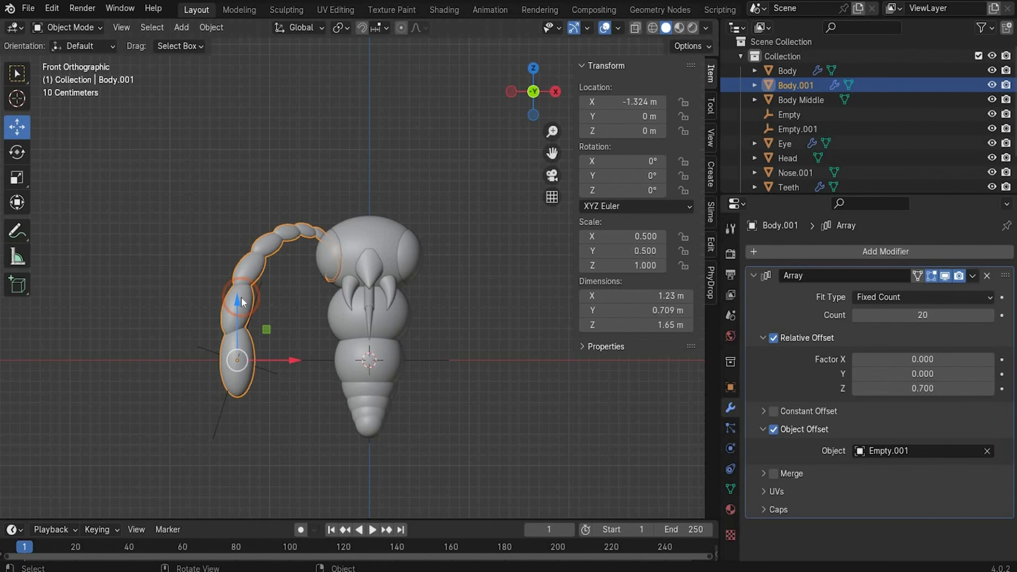
right_click(242, 297)
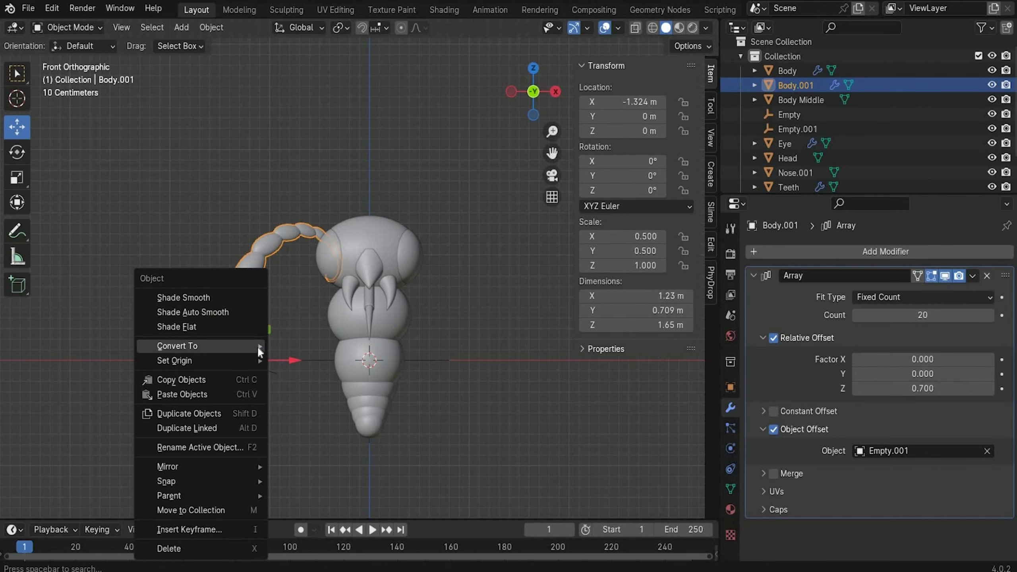
mouse_move(257, 346)
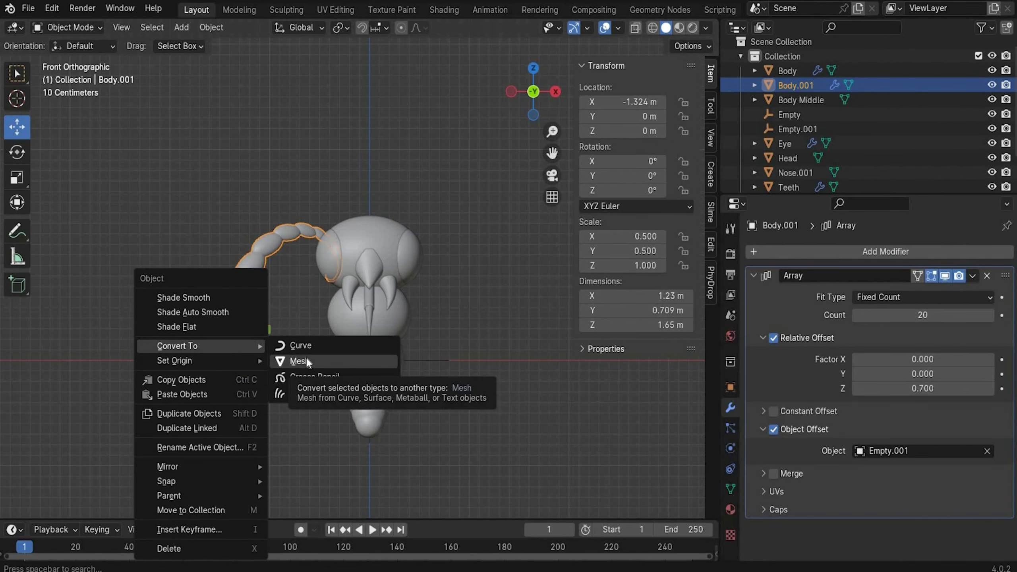
click(307, 361)
click(805, 130)
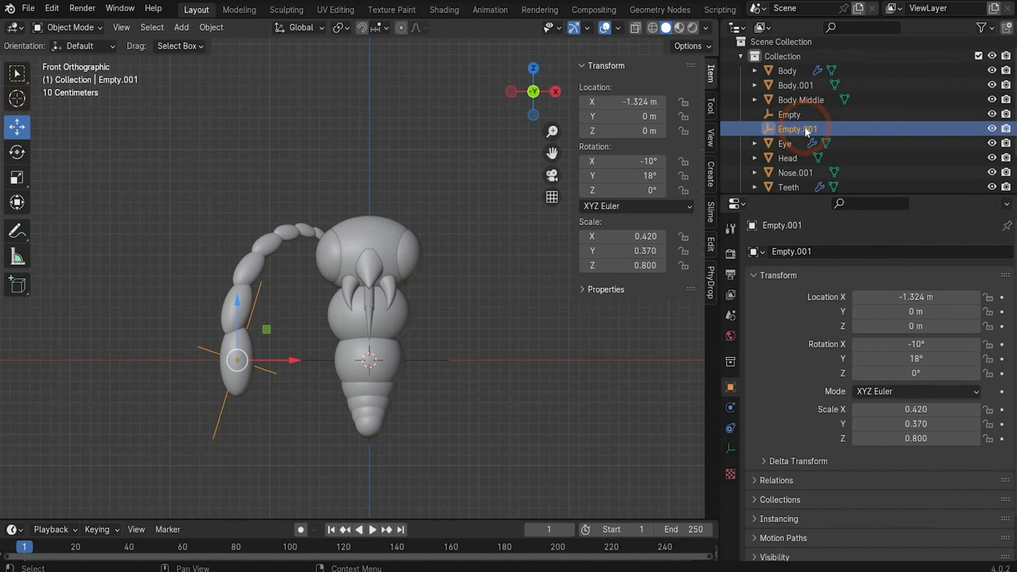
key(Delete)
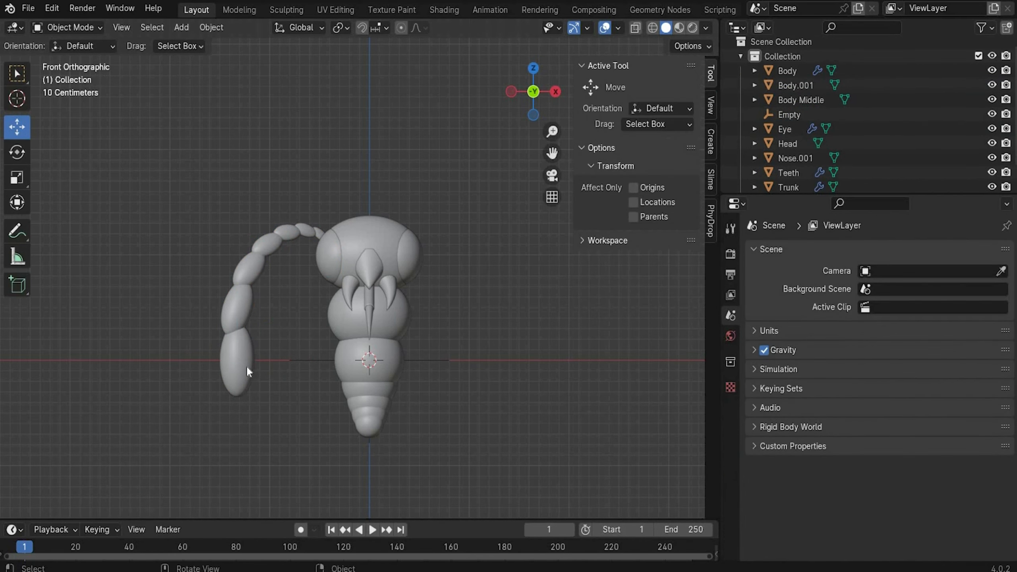
Rename the curled segment chain Body.001 as Sensor.
click(246, 366)
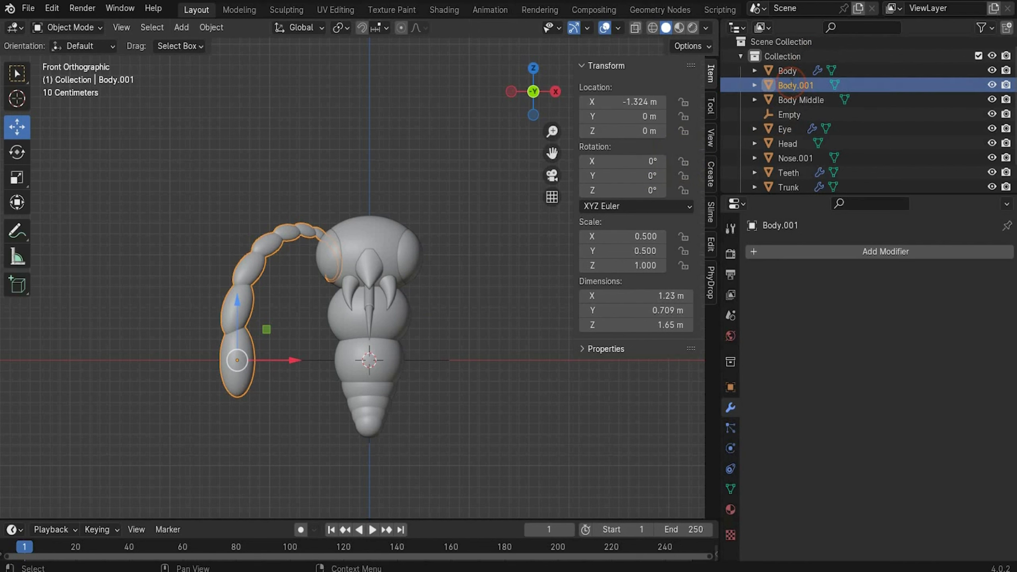
scroll(795, 96, up, 1)
double_click(792, 88)
text(Sensor)
key(Return)
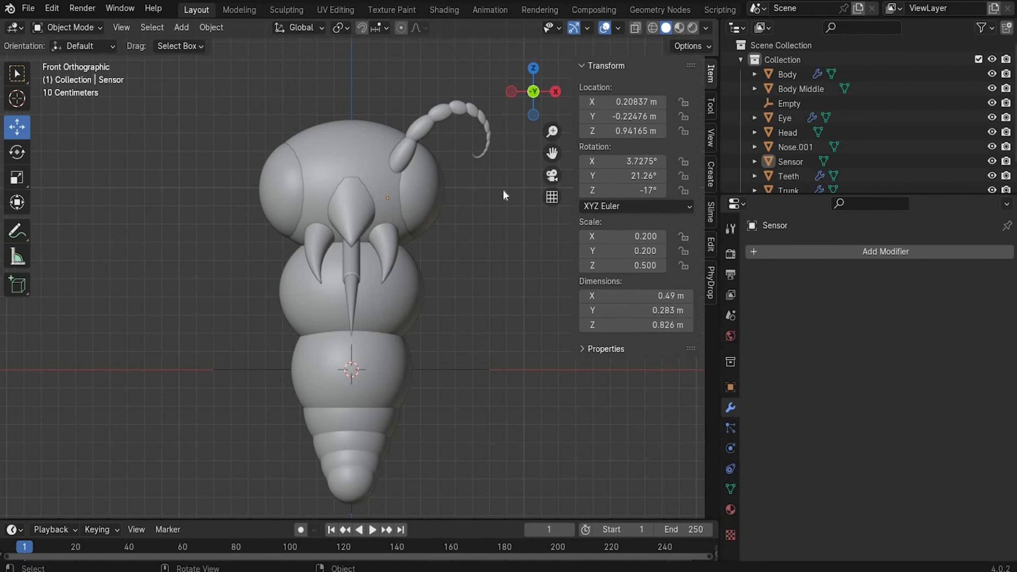
Add a Mirror modifier to the Sensor with the Head as its mirror object.
click(410, 147)
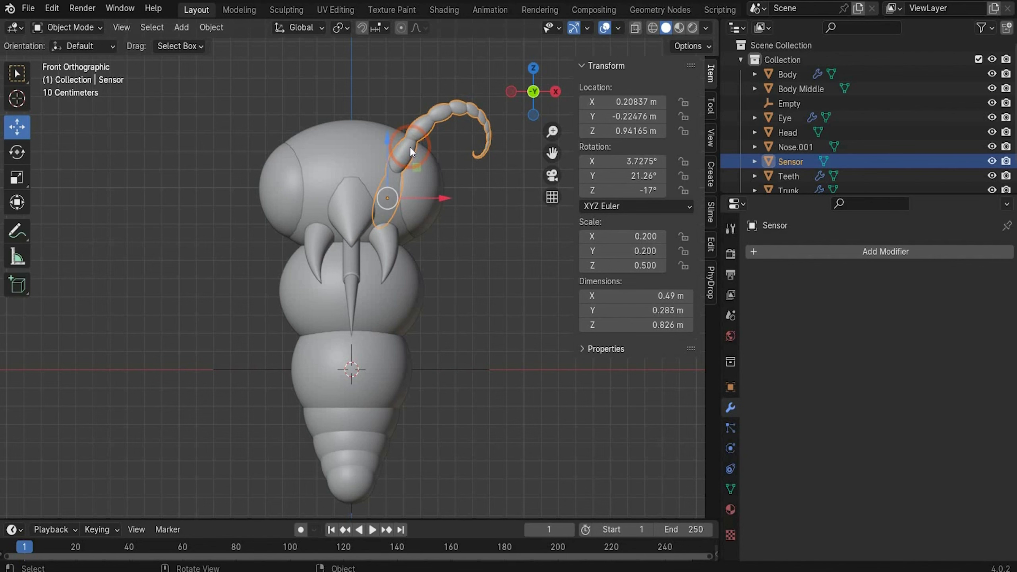
click(822, 254)
mouse_move(822, 258)
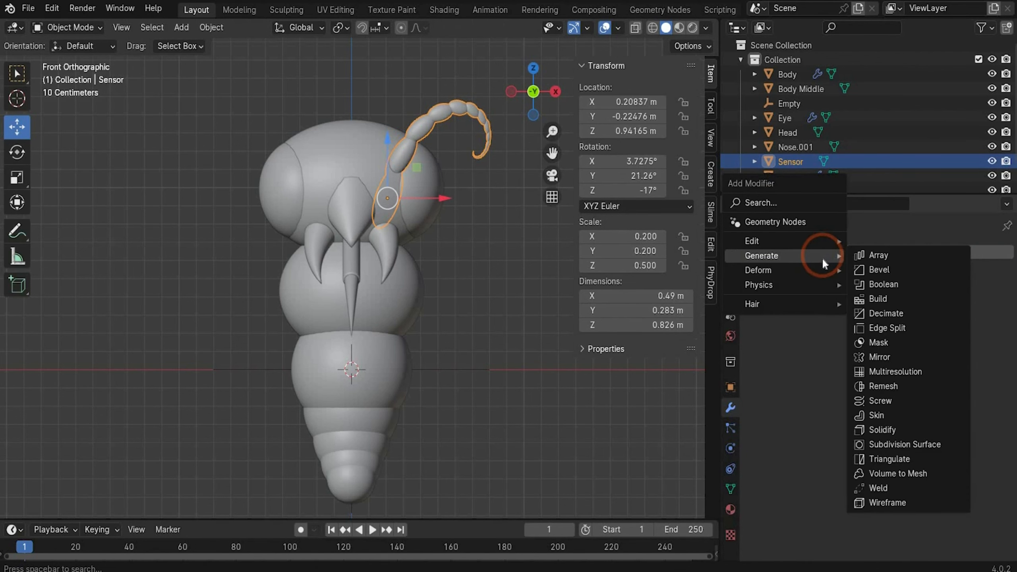
click(897, 356)
click(990, 353)
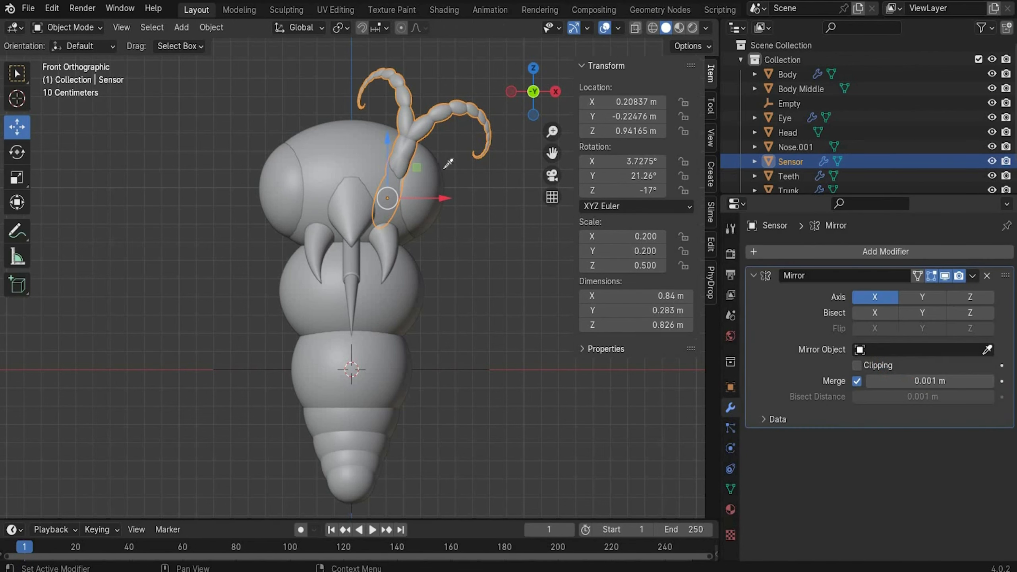
click(344, 156)
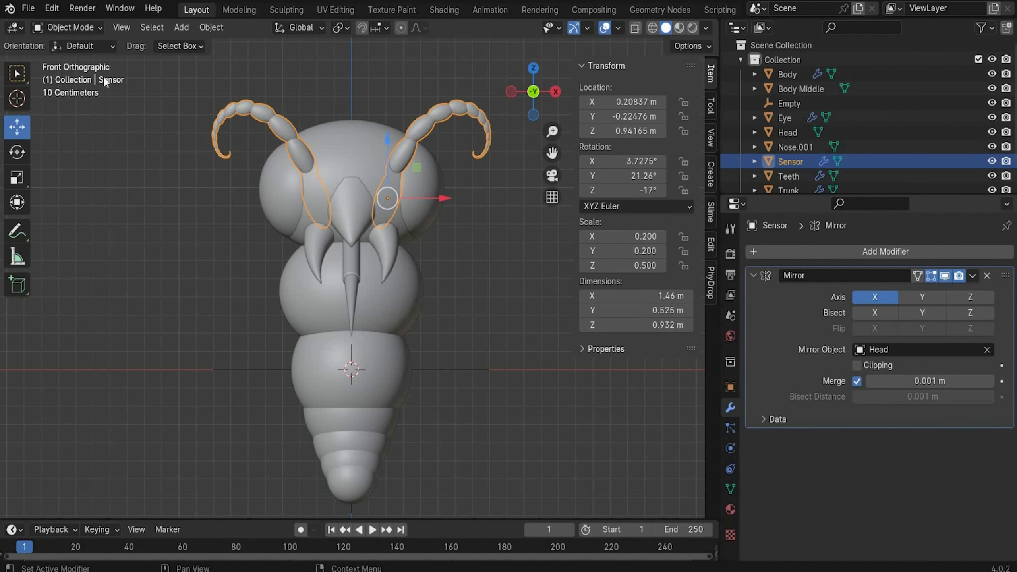
click(536, 353)
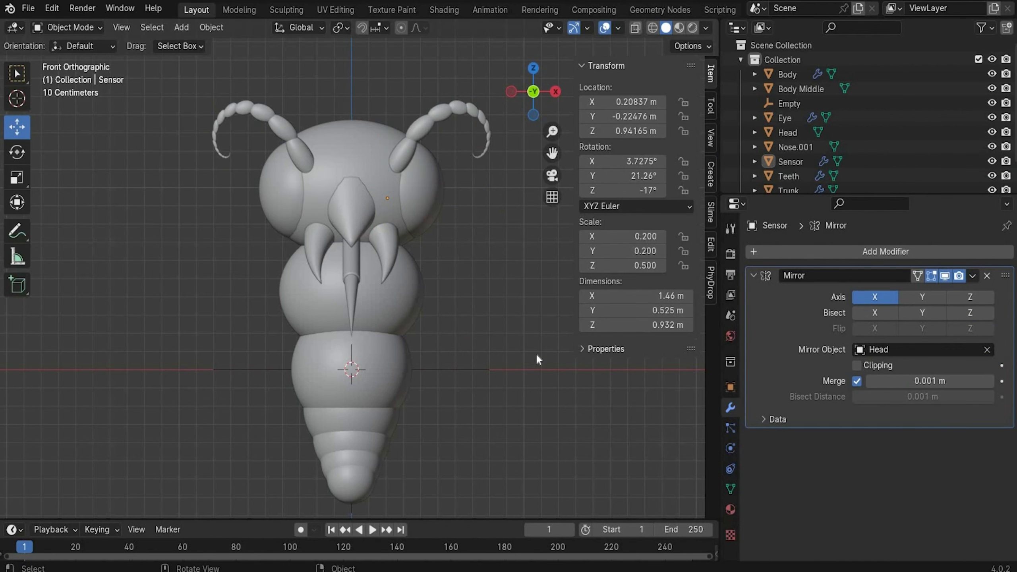
Check the Artwork.png reference image and add a cube to the scene.
key(alt+Tab)
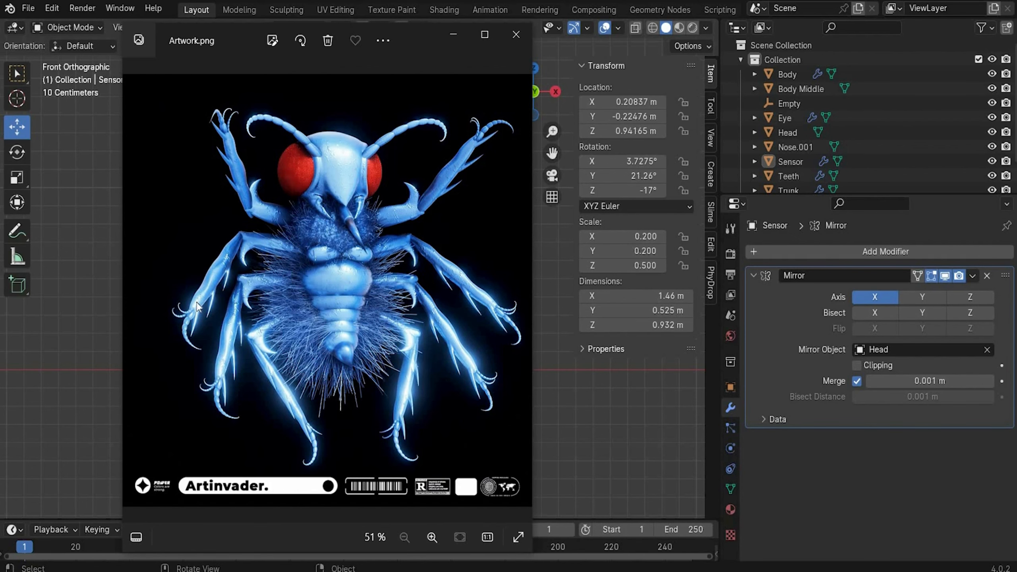
click(453, 36)
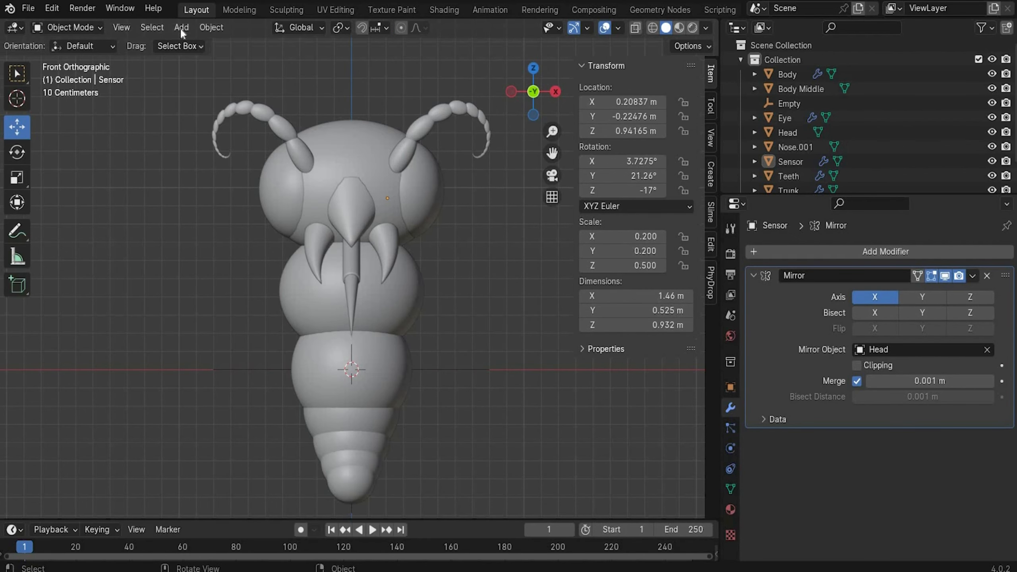
click(181, 27)
mouse_move(211, 27)
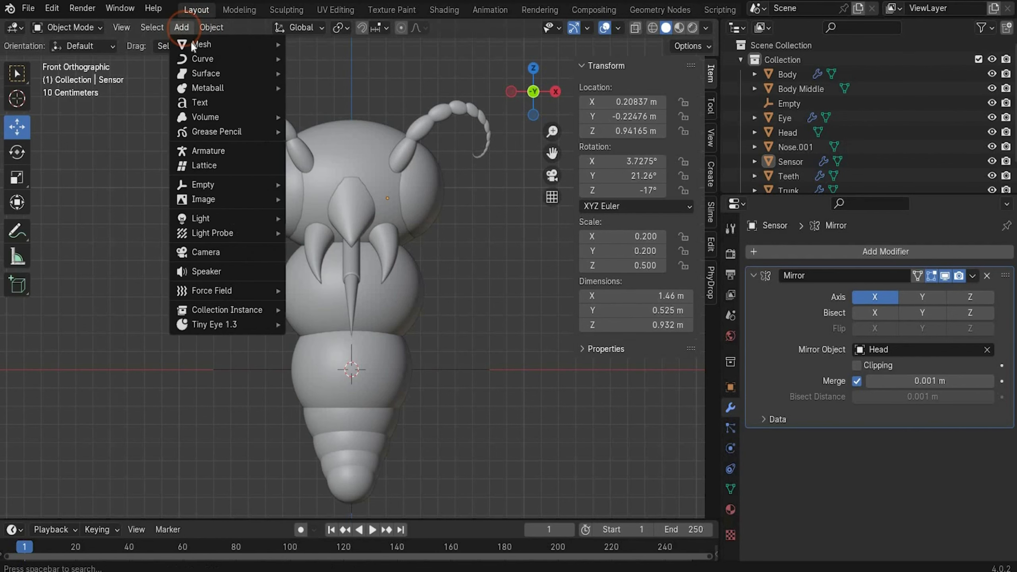
click(343, 59)
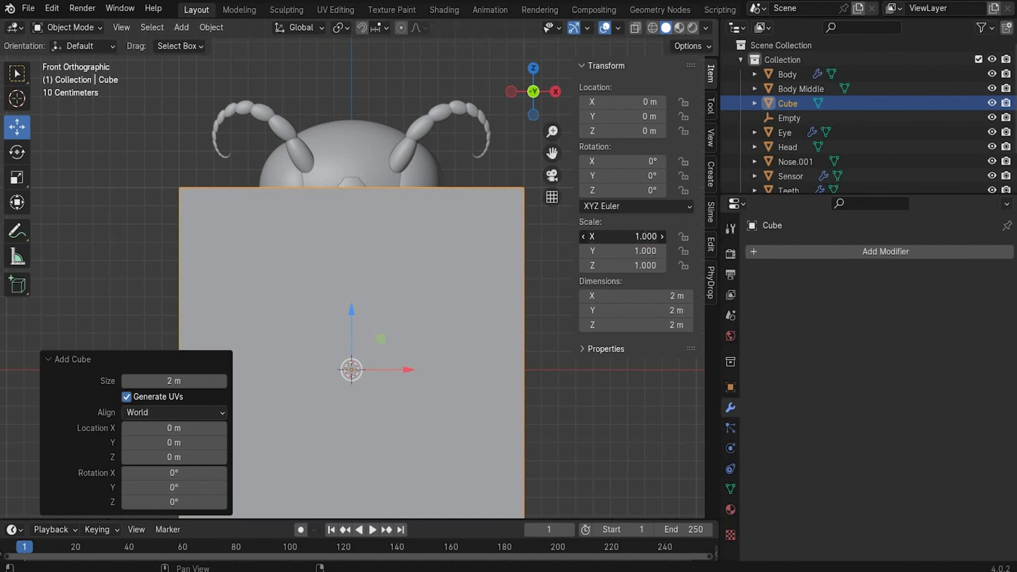
Set the cube's scale to 0.2 in X, 0.1 in Y and 0.6 in Z, and move it to about -1.17 m in X.
click(645, 236)
text(0.2)
key(Return)
click(642, 251)
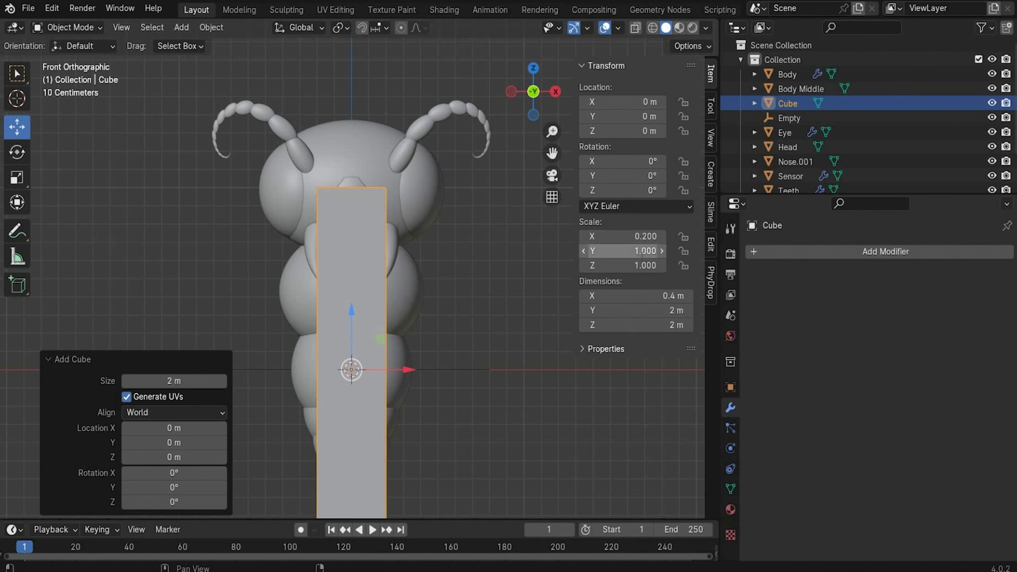
text(0.1)
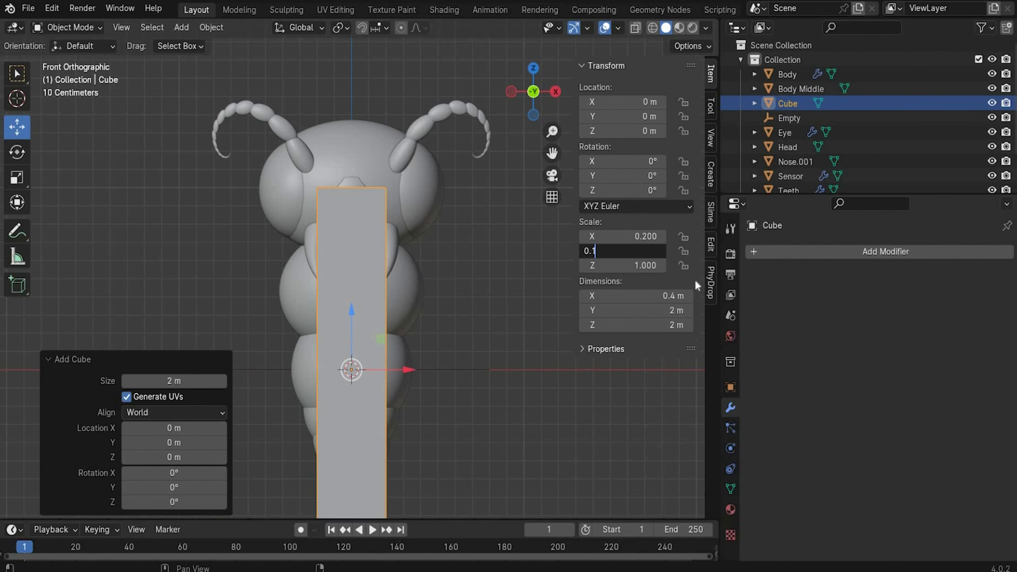
key(Return)
click(644, 266)
text(0.6)
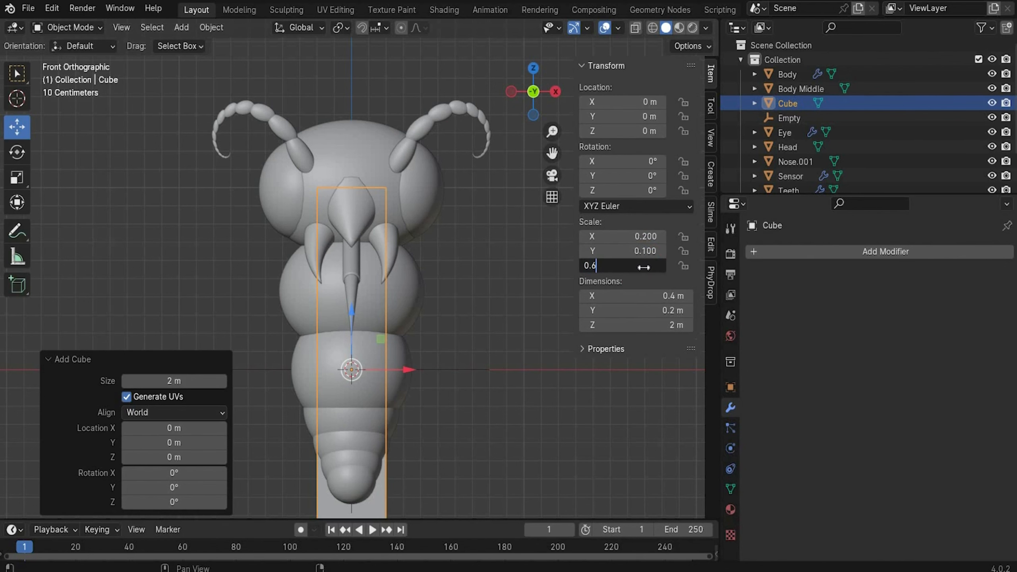
key(Return)
drag(408, 368, 207, 369)
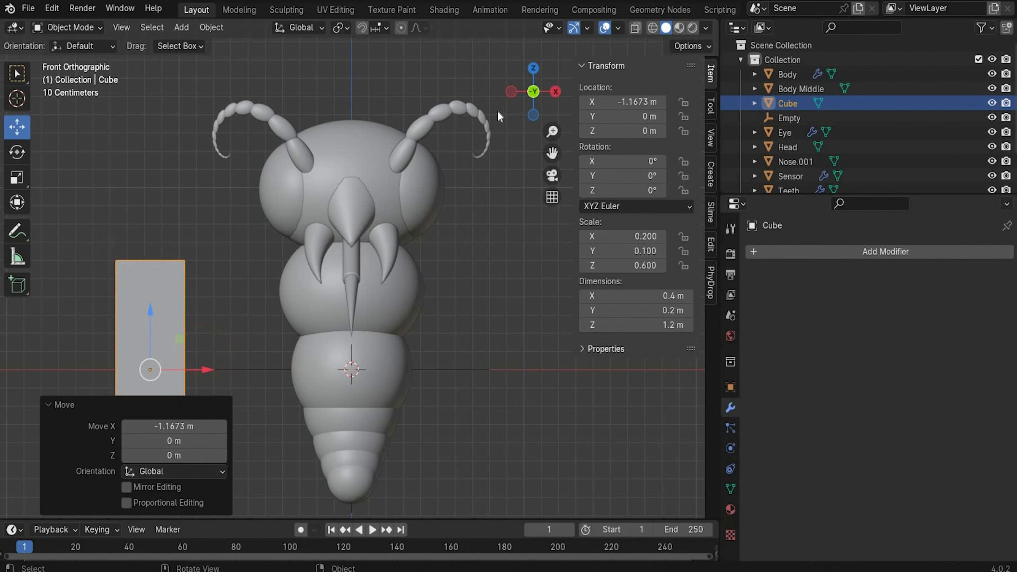
Add a Subdivision Surface modifier to the cube with viewport and render levels of 4.
drag(552, 154, 728, 43)
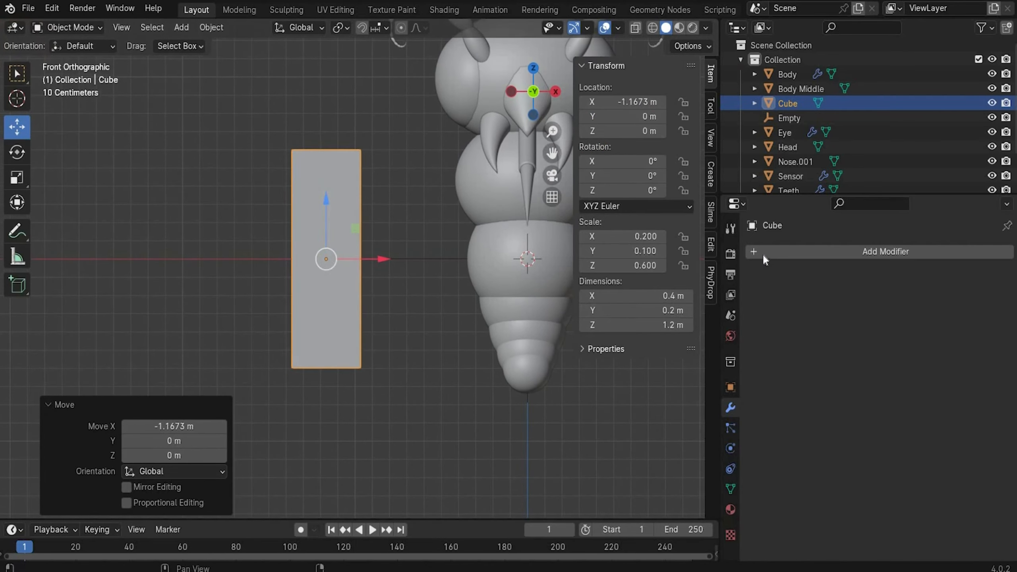
click(763, 253)
mouse_move(763, 252)
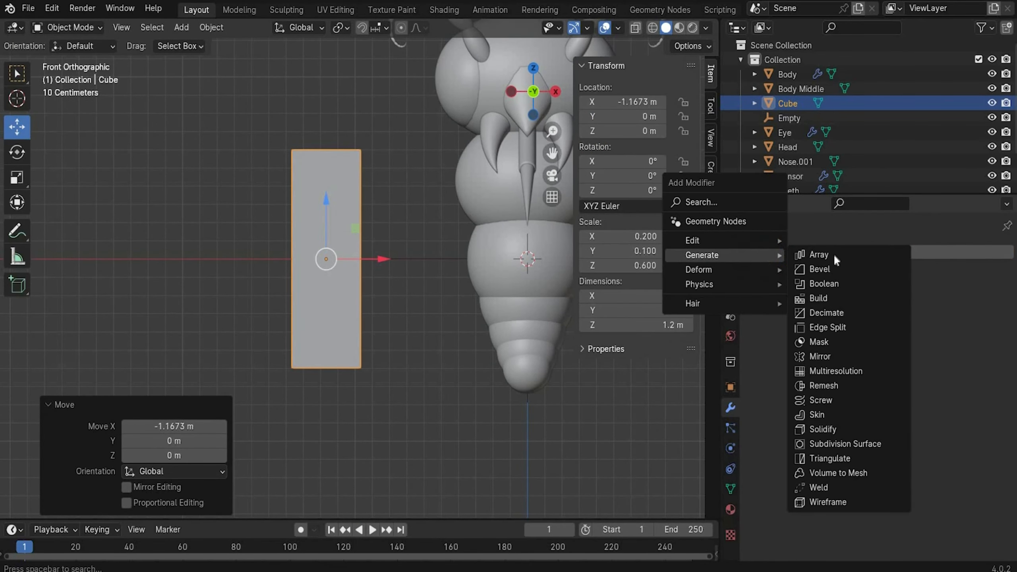
click(868, 443)
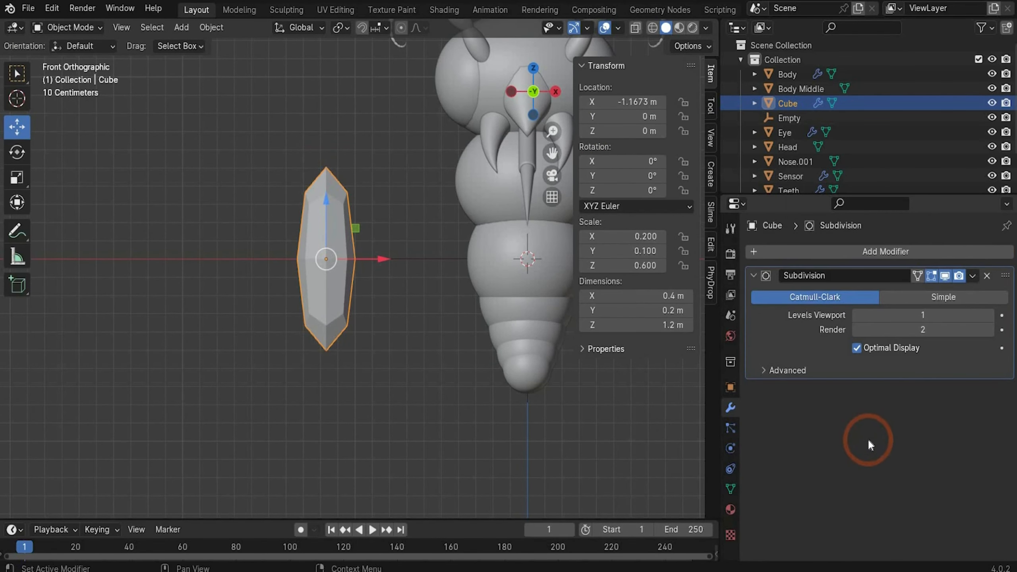
click(917, 315)
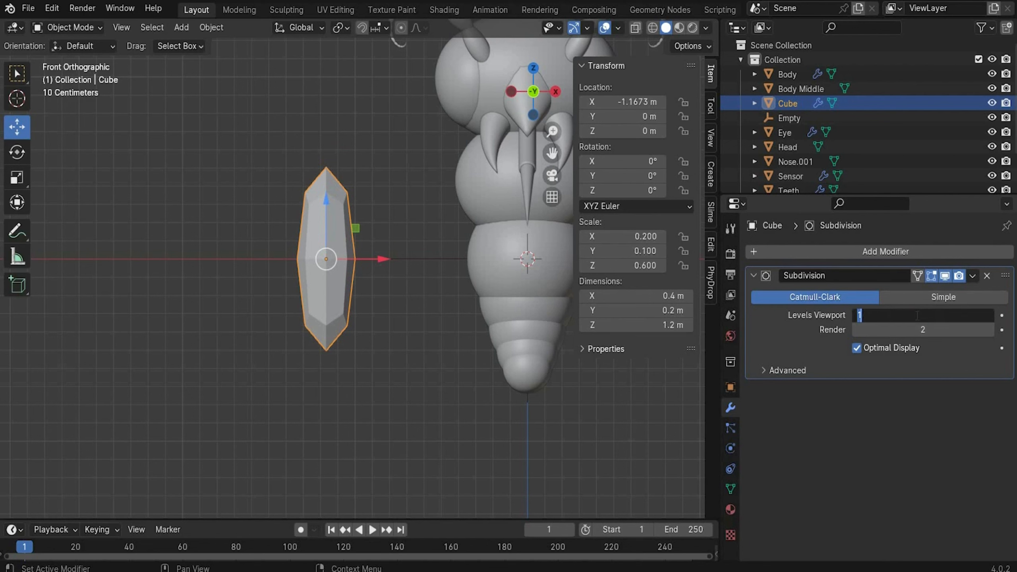
key(Return)
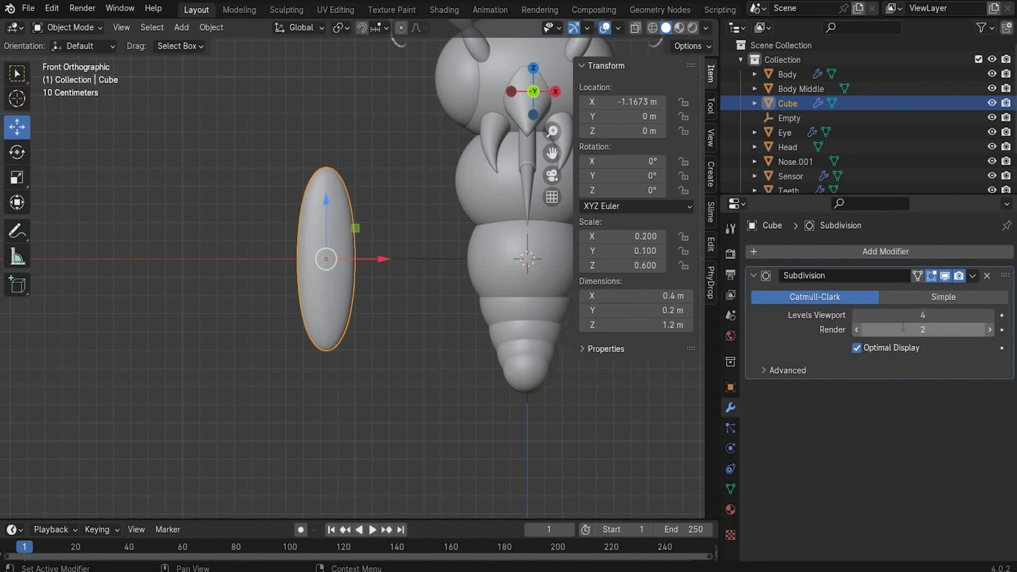
click(902, 329)
text(4)
key(Return)
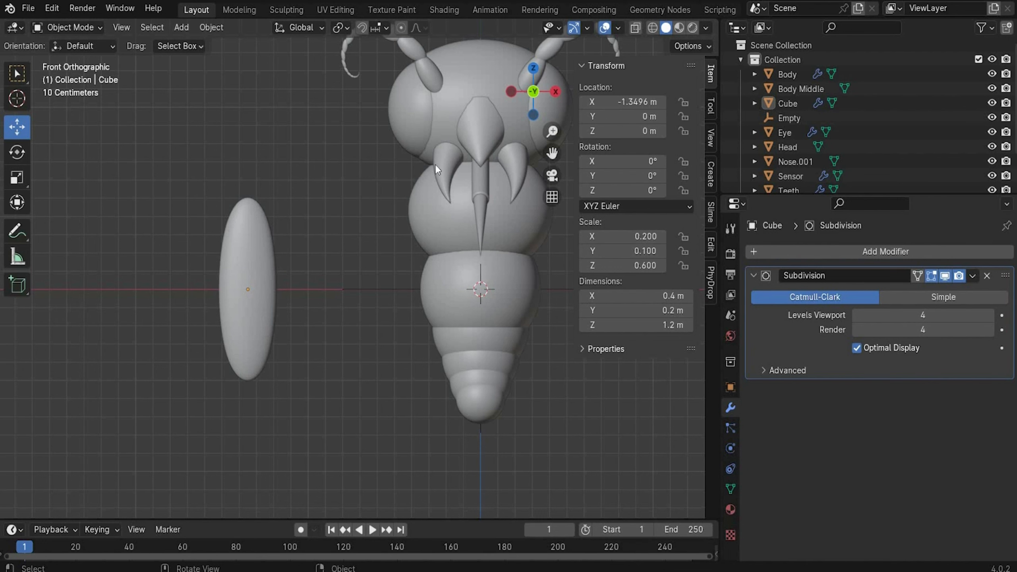
Copy and paste the Teeth, and delete the extra Head.001 pasted along with them.
click(449, 169)
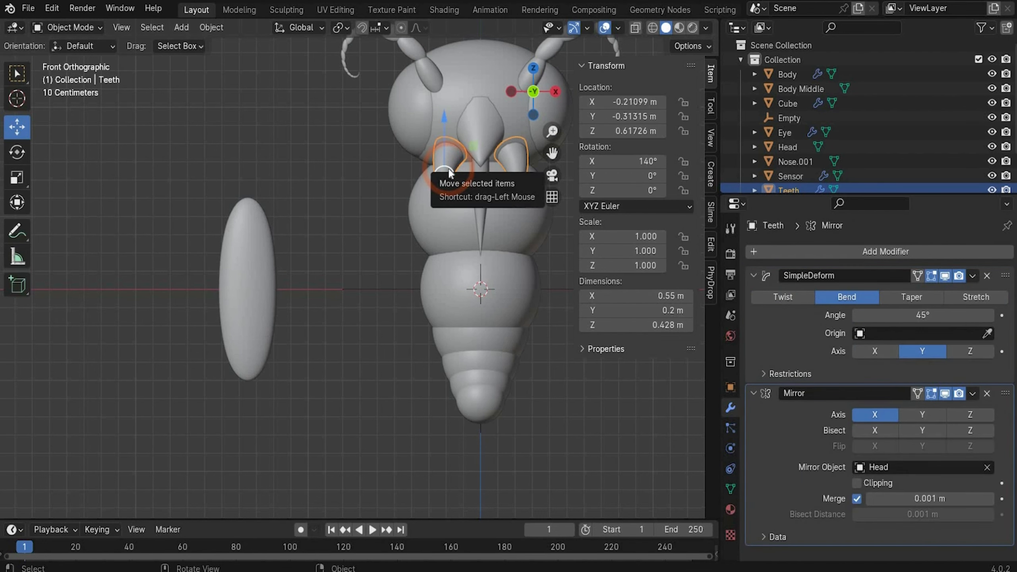
key(ctrl+v)
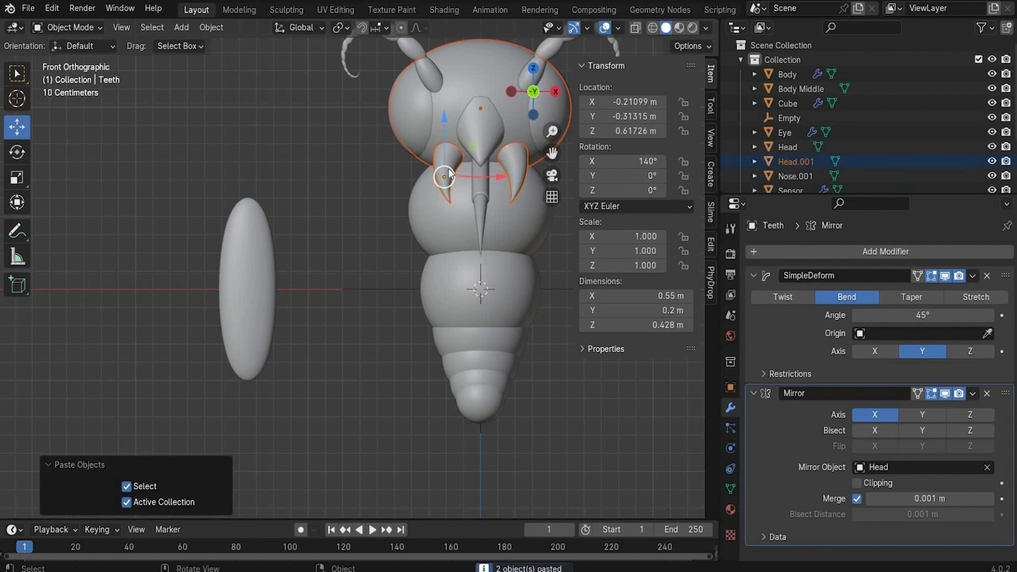
click(802, 162)
key(Delete)
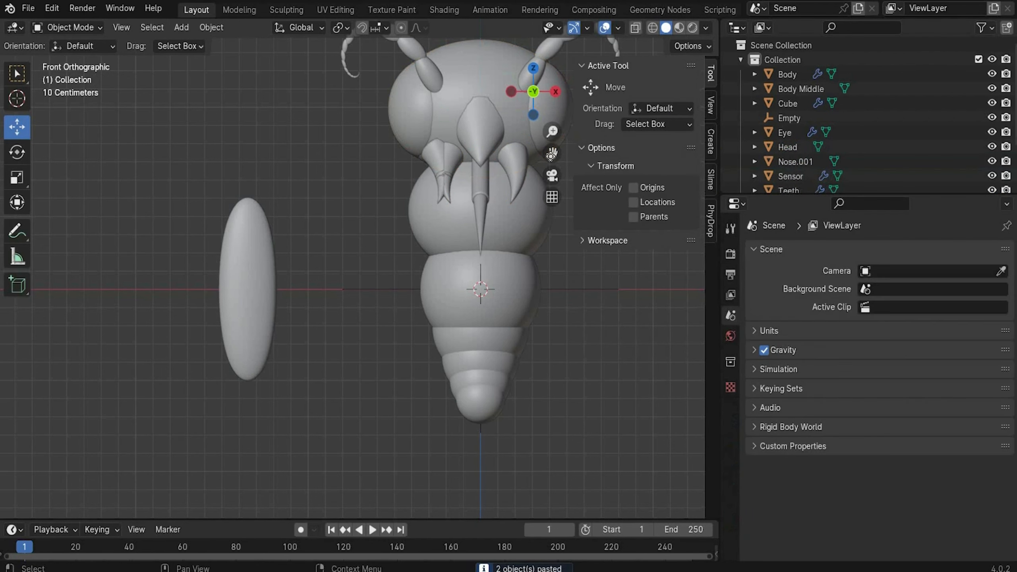
Remove the copied tooth's Mirror modifier and place it at the cube's upper end, rotated to 0°, 82° and 0° in X, Y and Z.
drag(435, 156, 309, 156)
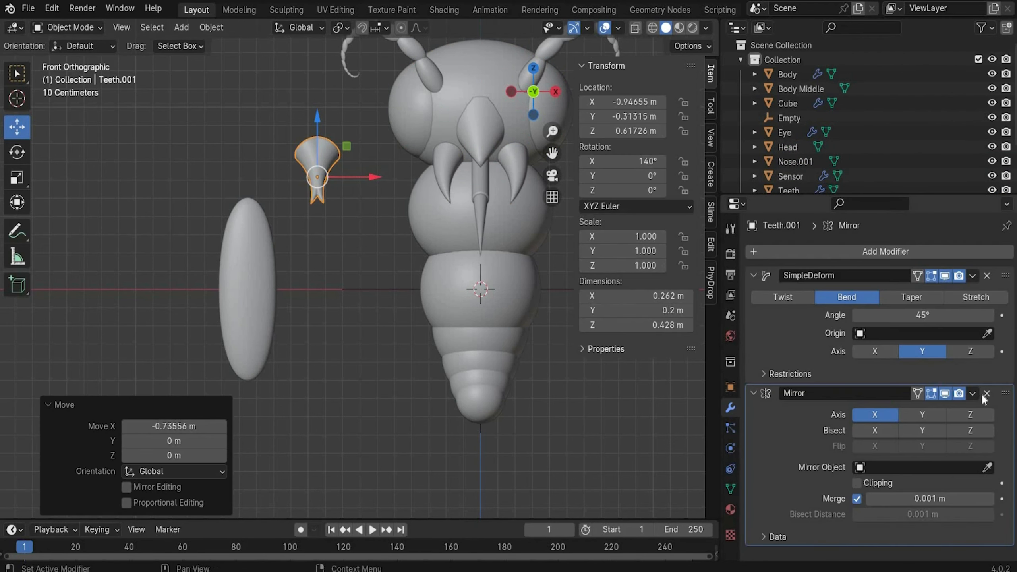
click(986, 393)
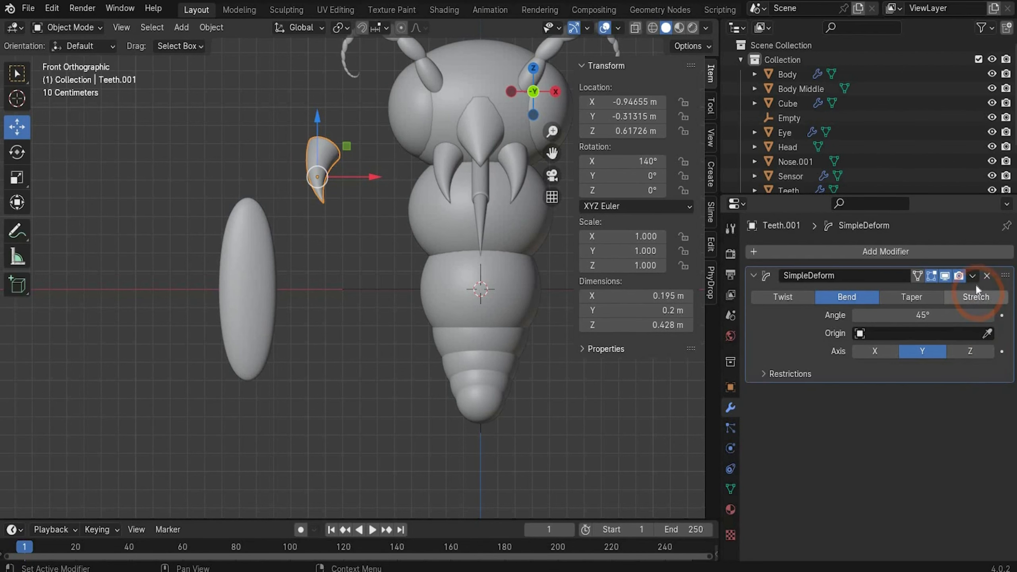
mouse_move(624, 161)
mouse_down()
mouse_move(544, 159)
mouse_move(639, 164)
mouse_up()
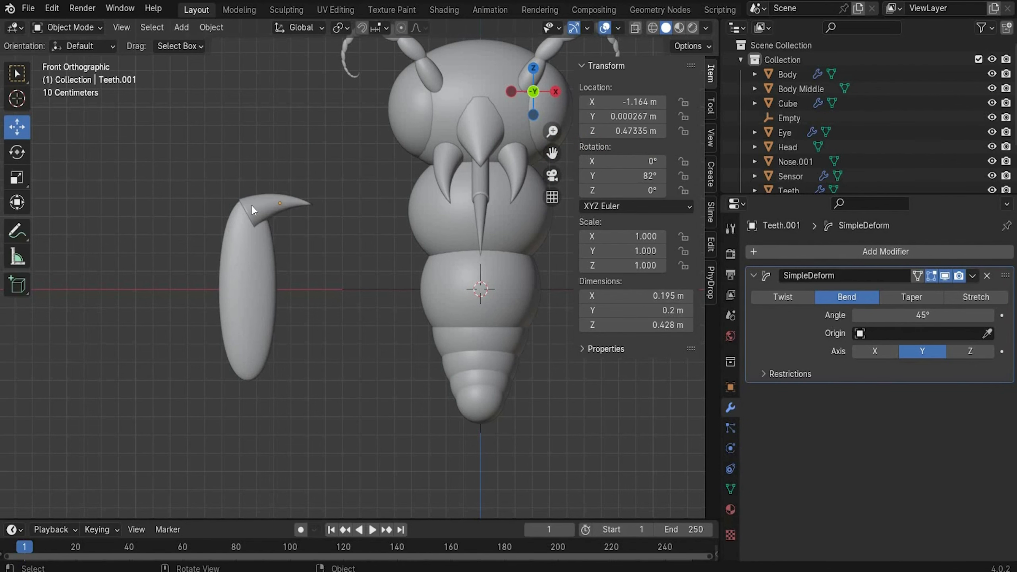
Narrow the copied tooth in Y to a scale of about 0.536, checking it from the left side.
click(511, 93)
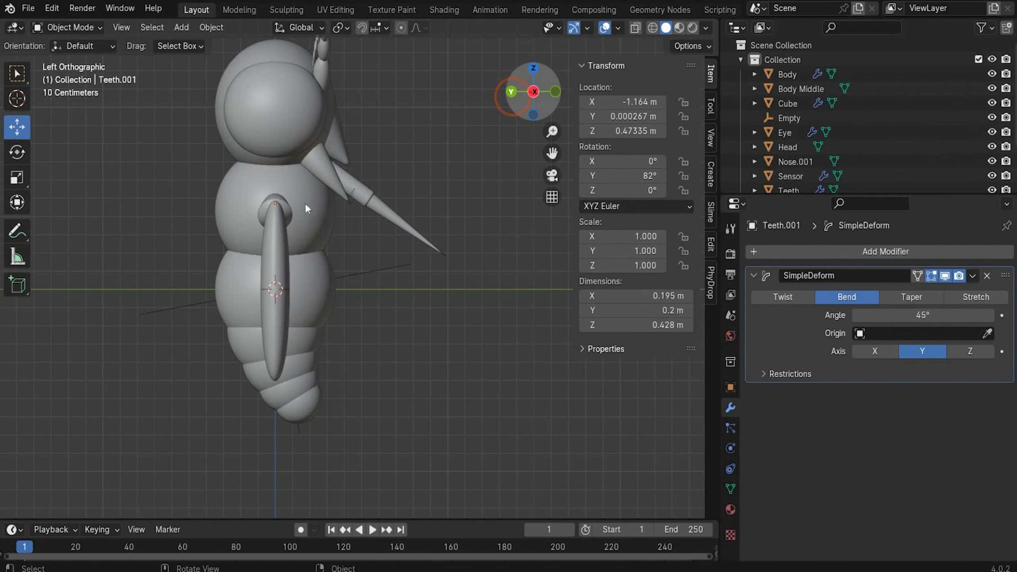
click(267, 202)
key(shift+space)
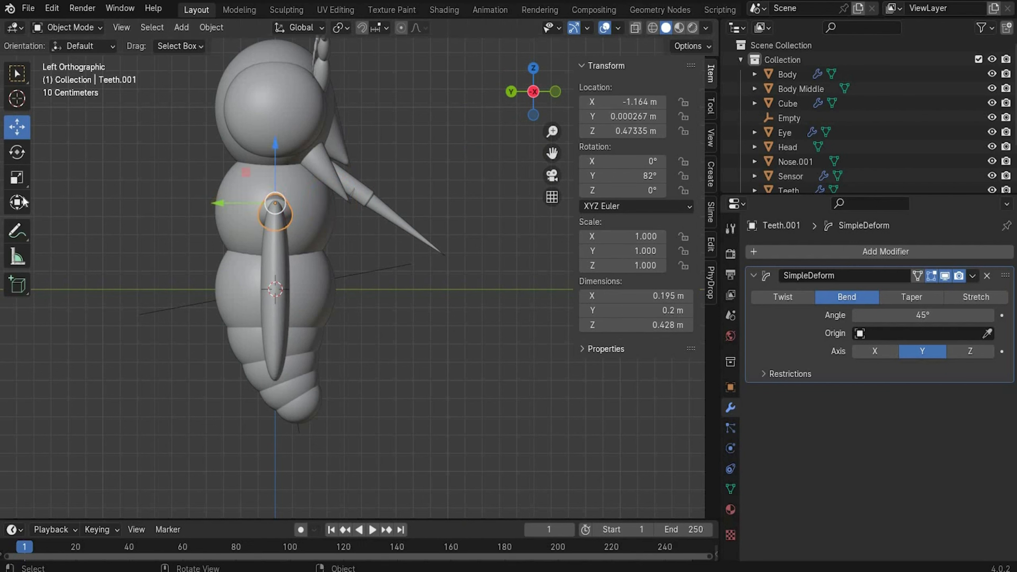
key(s)
drag(221, 200, 245, 196)
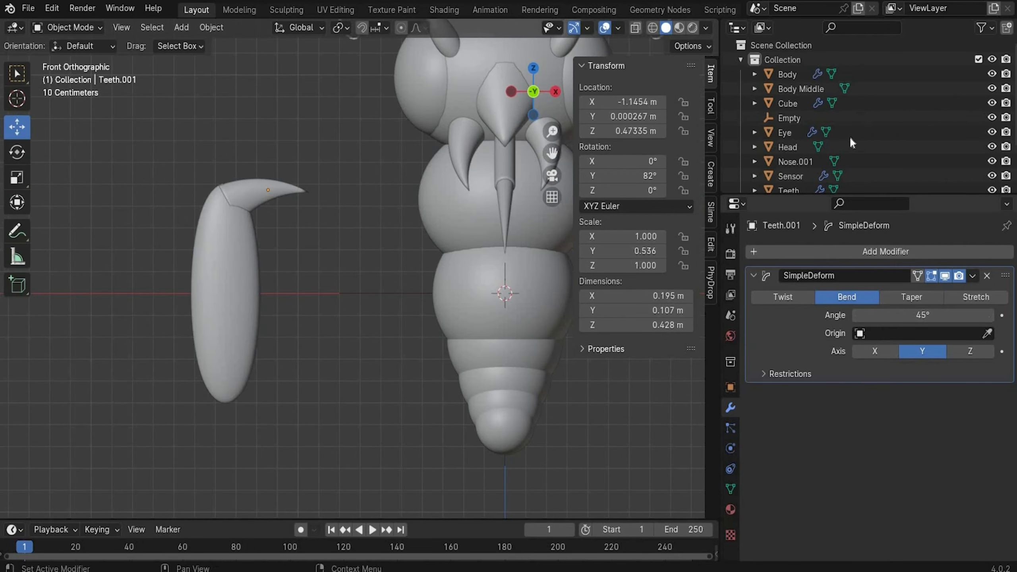
Create a new collection in the scene and name it Feed.
scroll(850, 136, down, 4)
right_click(761, 184)
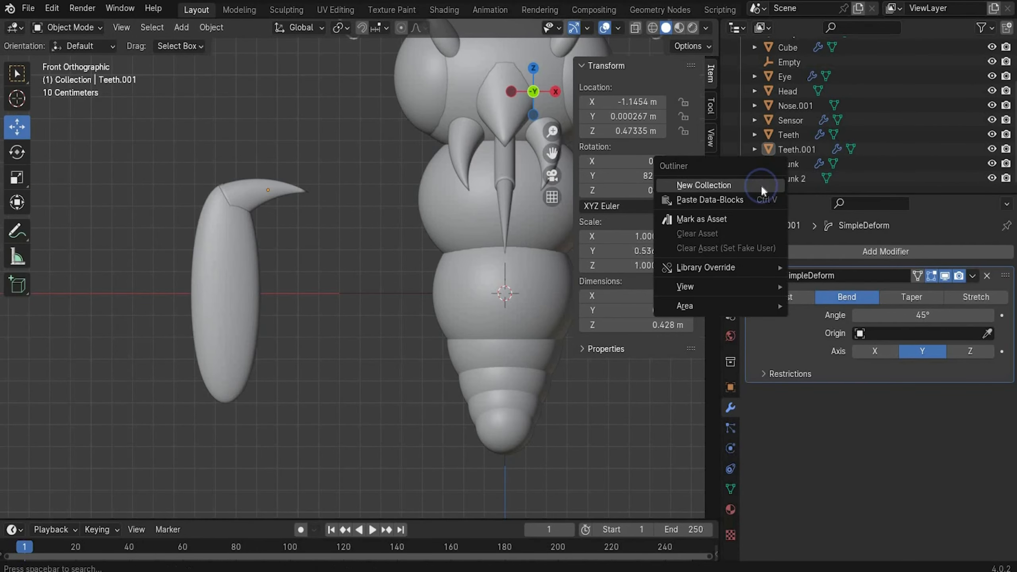
click(762, 185)
scroll(801, 168, down, 1)
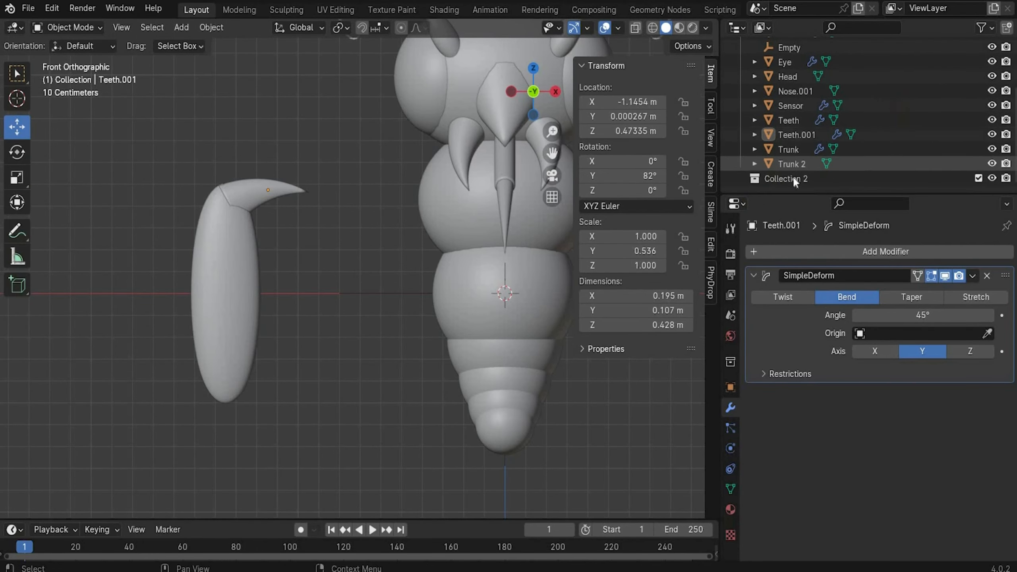
double_click(785, 179)
text(Feed)
key(Return)
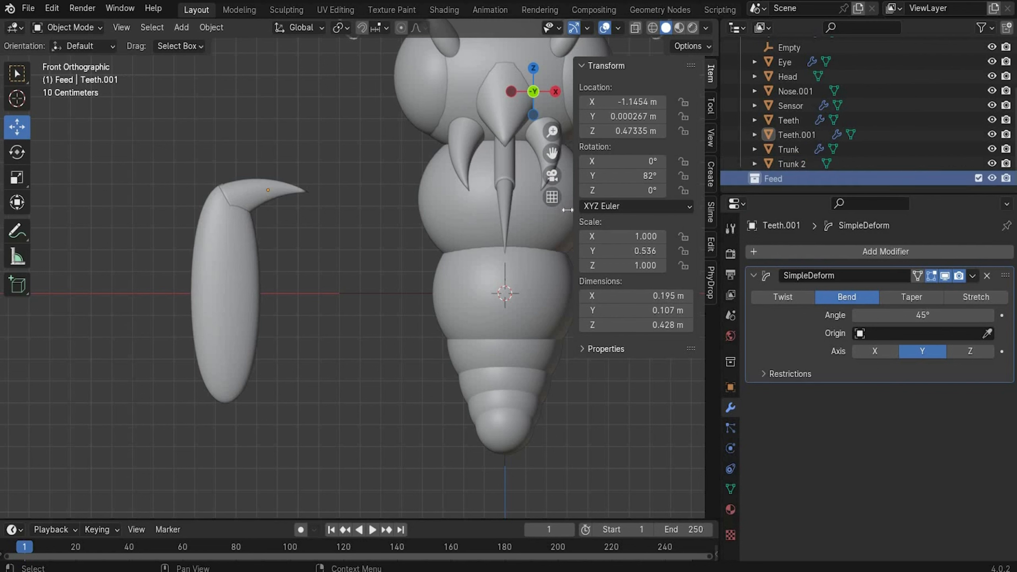
Put the elongated cube and its attached tooth into the Feed collection.
click(251, 264)
click(797, 138)
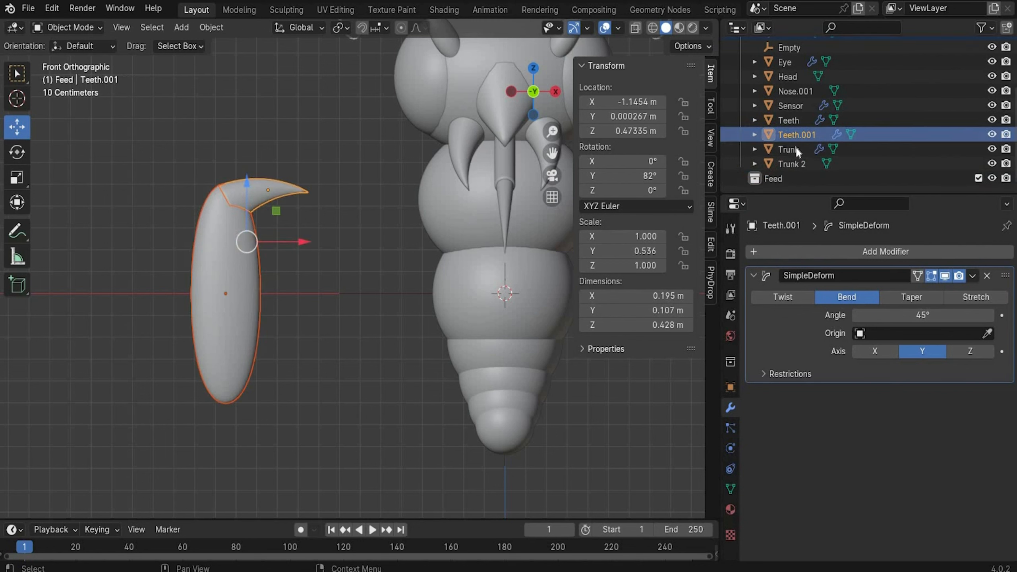
drag(784, 184, 781, 180)
Rename the cube in the Feed collection to Down Part.
click(793, 164)
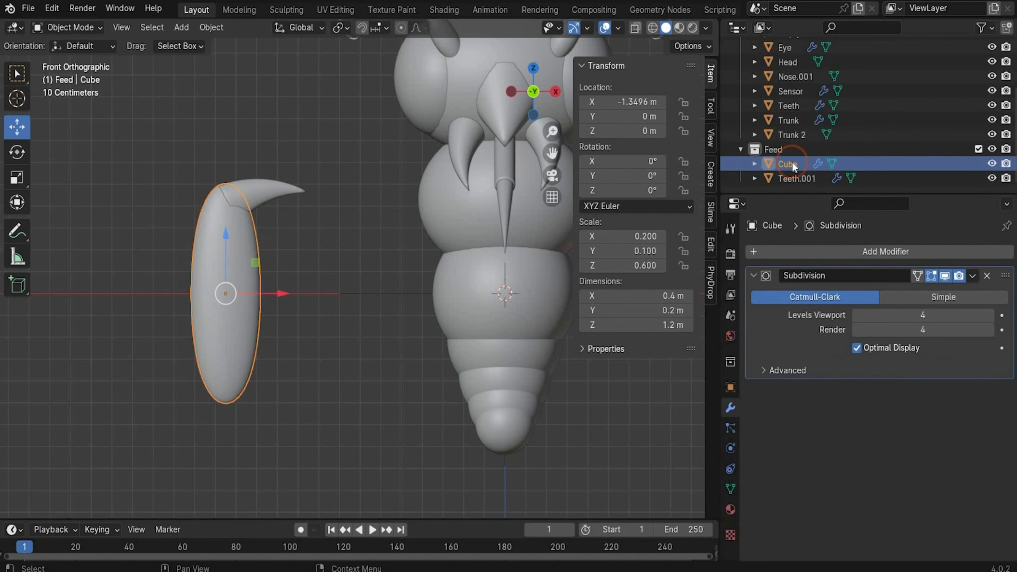
double_click(788, 163)
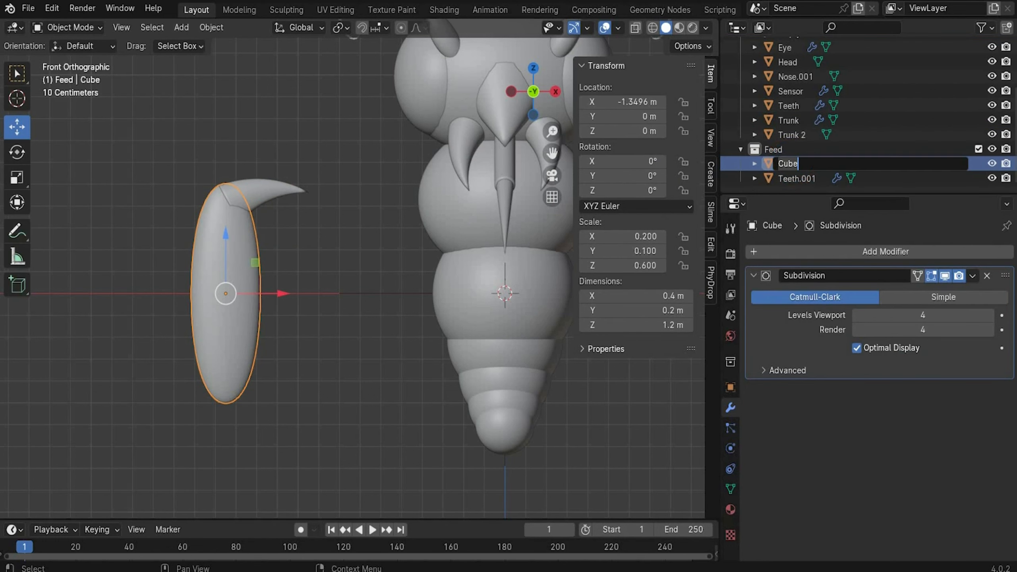
text(Down Part)
click(288, 314)
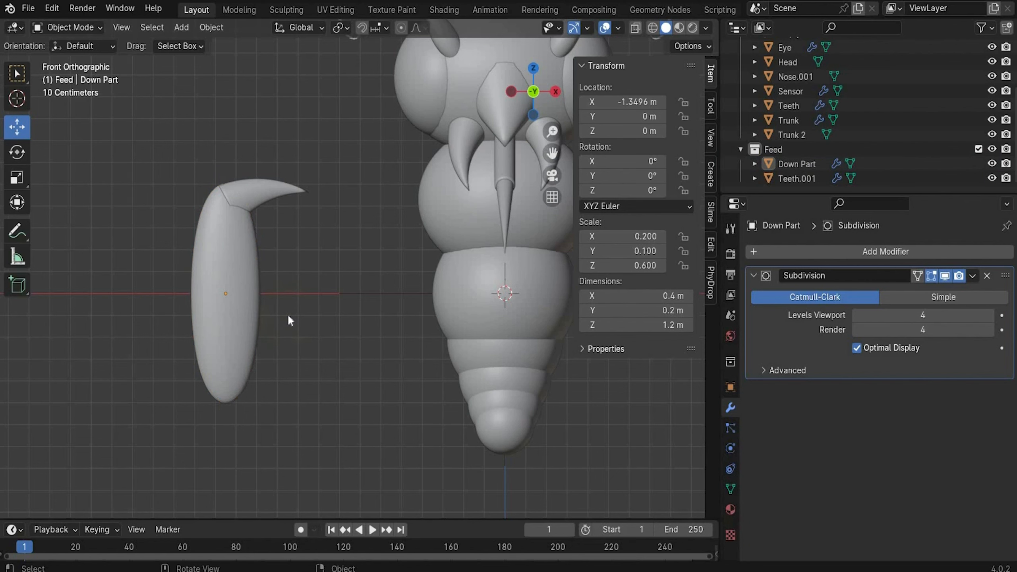
Copy and paste the Down Part, and raise the copy about 0.94 m in Z so it stands on the original.
click(229, 311)
scroll(230, 311, down, 2)
key(ctrl+c)
key(ctrl+v)
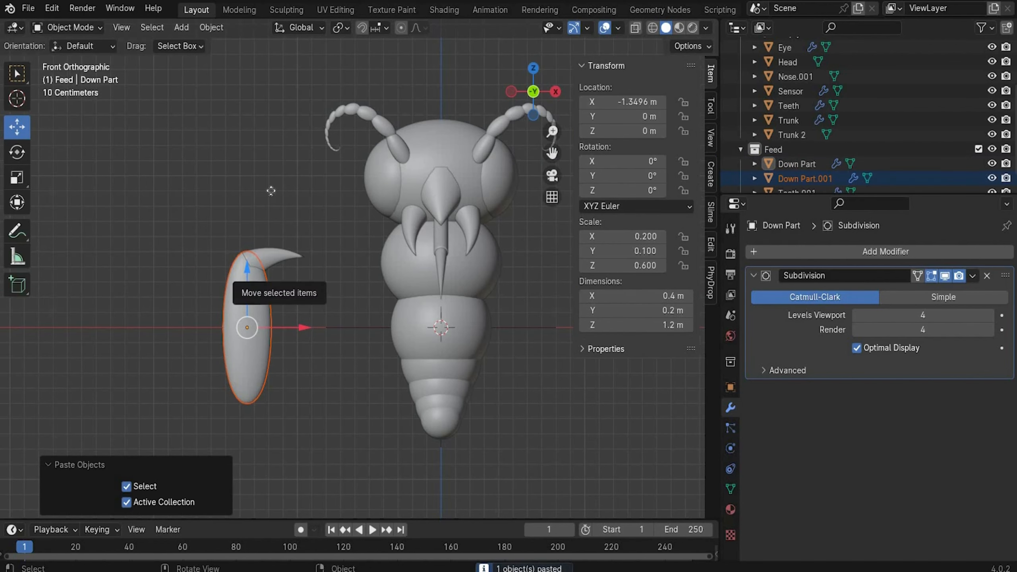
drag(251, 278, 279, 136)
Rename the raised copy of the Down Part to Up Part.
click(806, 178)
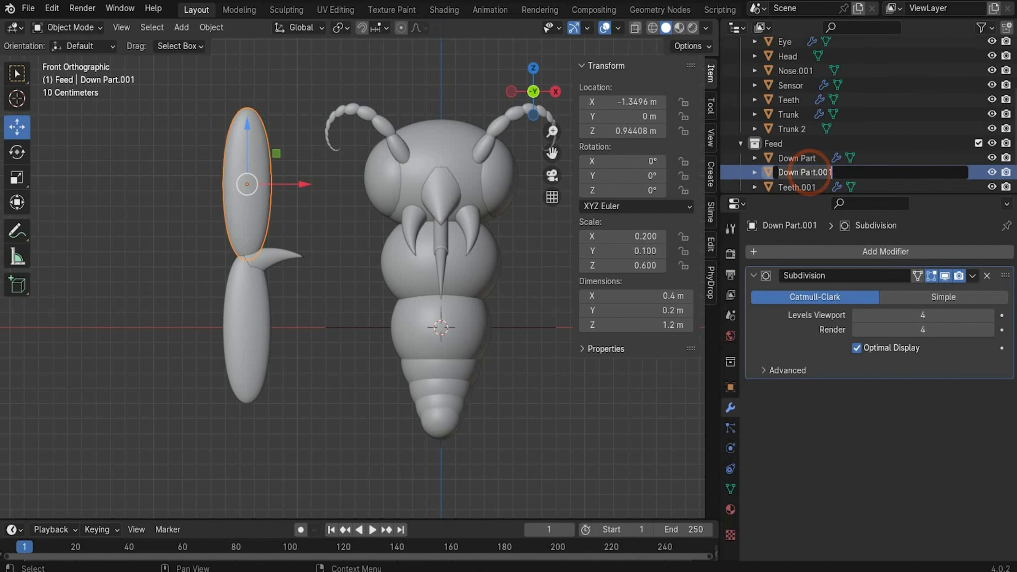
double_click(811, 174)
text(Up Par)
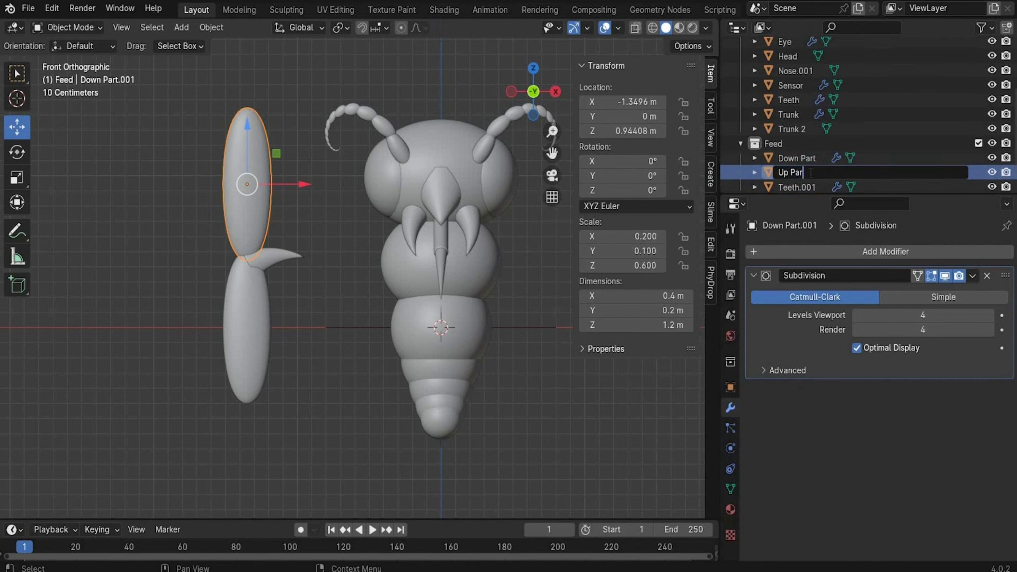
text(t)
key(Return)
Rescale the Up Part so it is narrower in X and longer in Z than the Down Part, standing on its upper end.
click(651, 237)
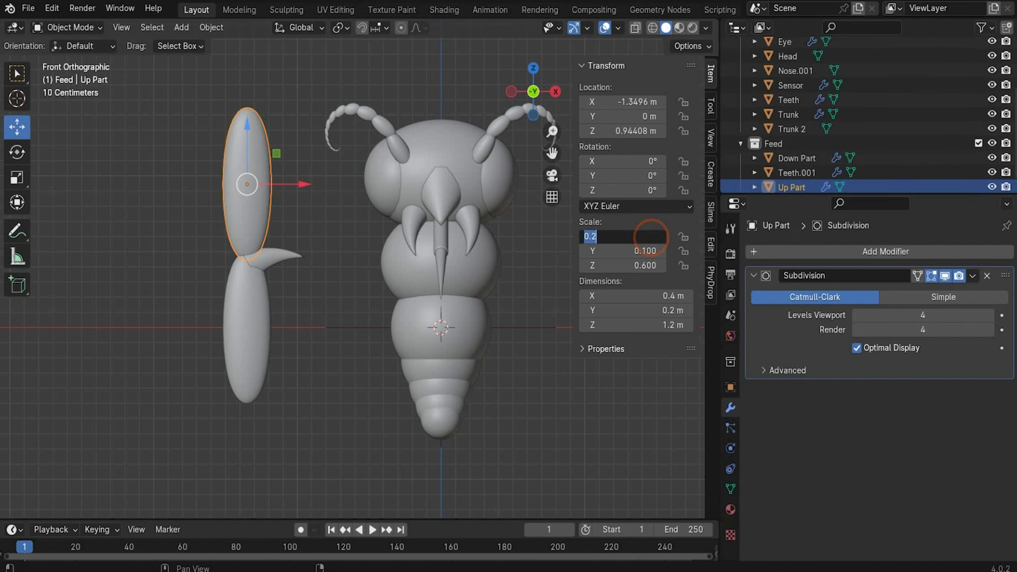
text(0)
text(.195)
key(Return)
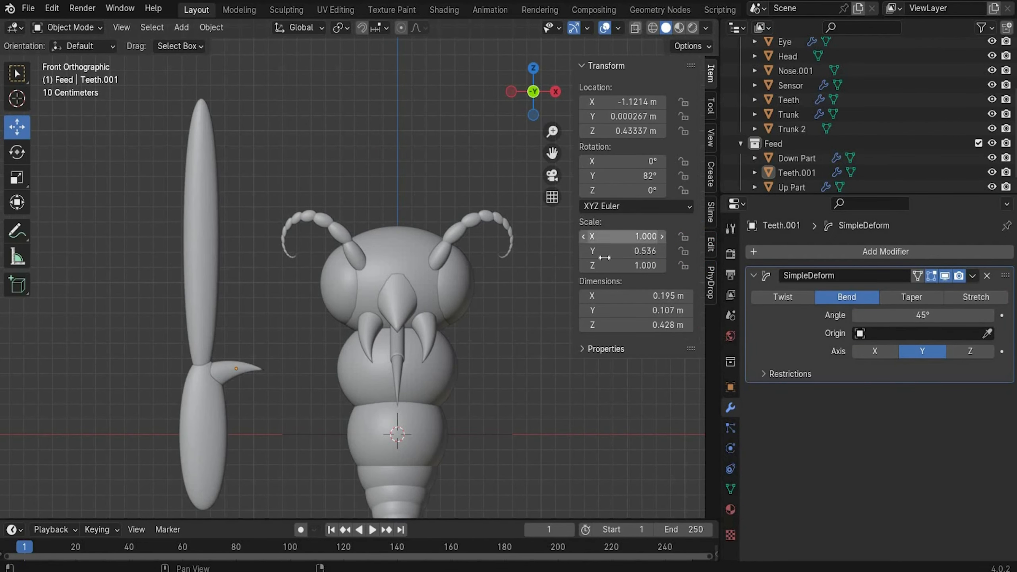
Copy and paste the tooth on the Down Part, and raise the copy about 0.64 m in Z beside the Up Part.
click(226, 373)
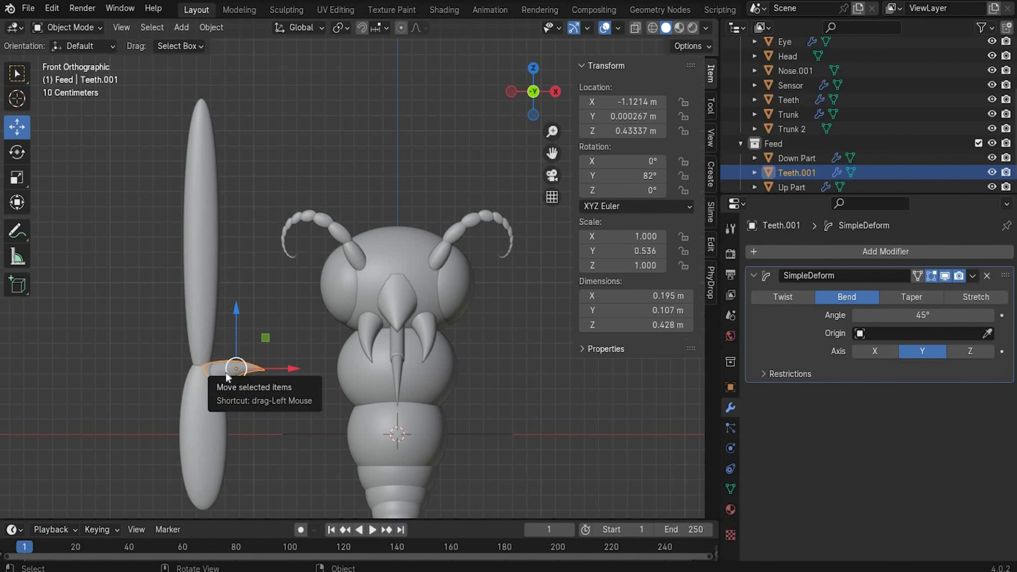
key(ctrl+c)
key(ctrl+v)
key(g)
key(z)
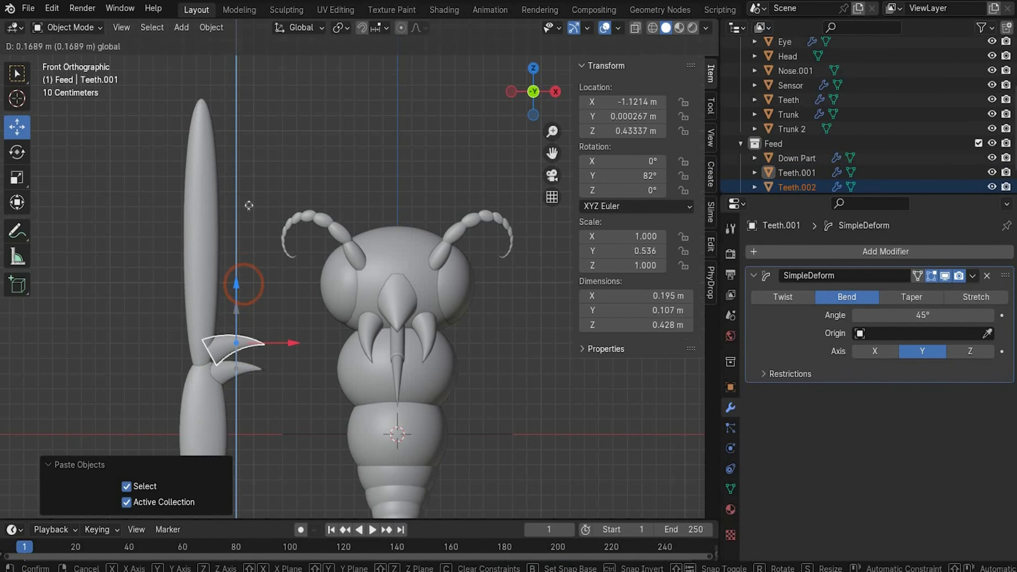
click(249, 217)
Scale the new tooth to 0.5, 0.5 and 1.4, and rotate it -24° in Y and 180° in Z as a thin spike.
click(641, 237)
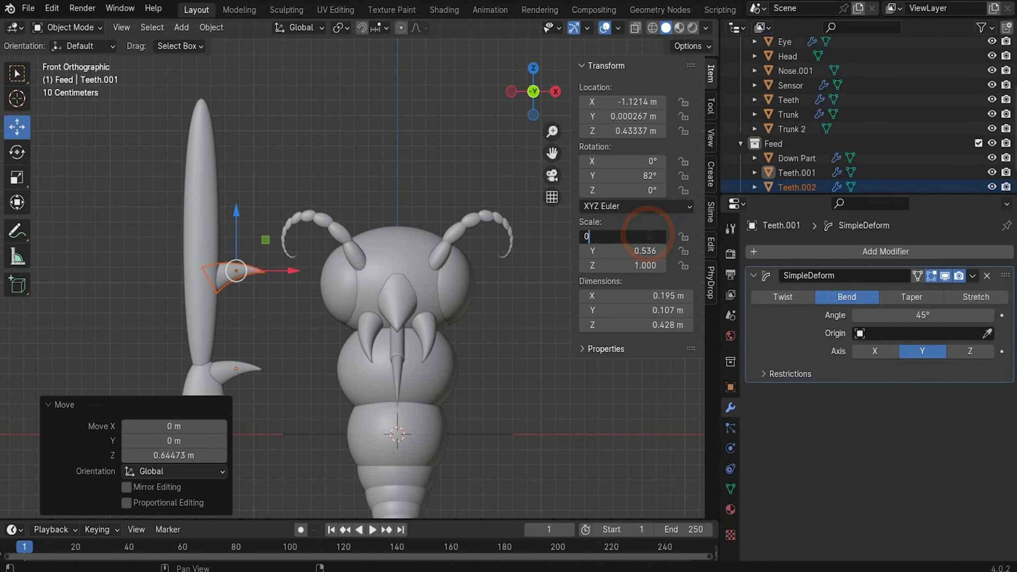
text(0.5)
key(Return)
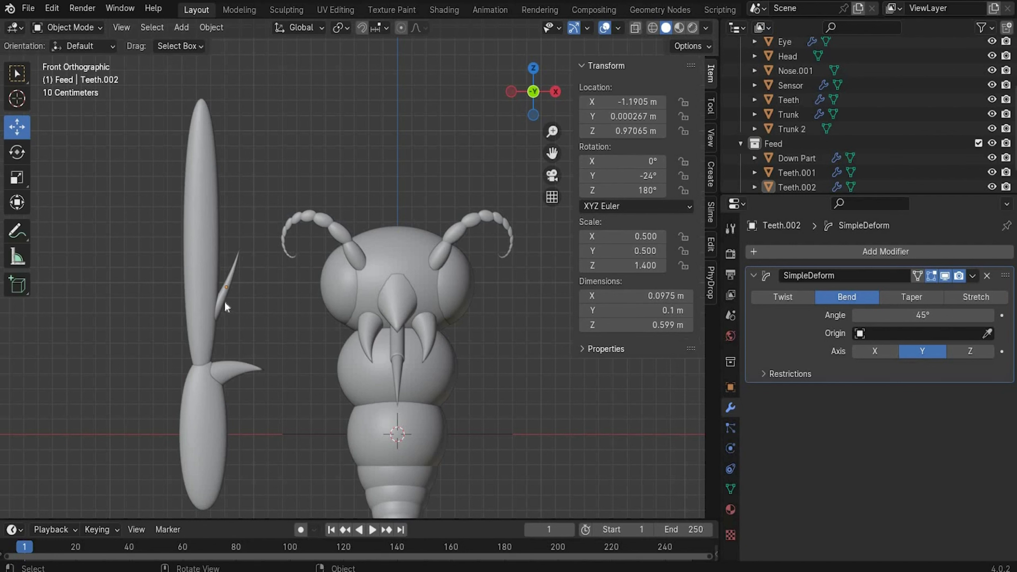
Copy and paste the thin spike, and move the copy about 0.41 m higher along the Up Part.
click(220, 298)
key(ctrl+c)
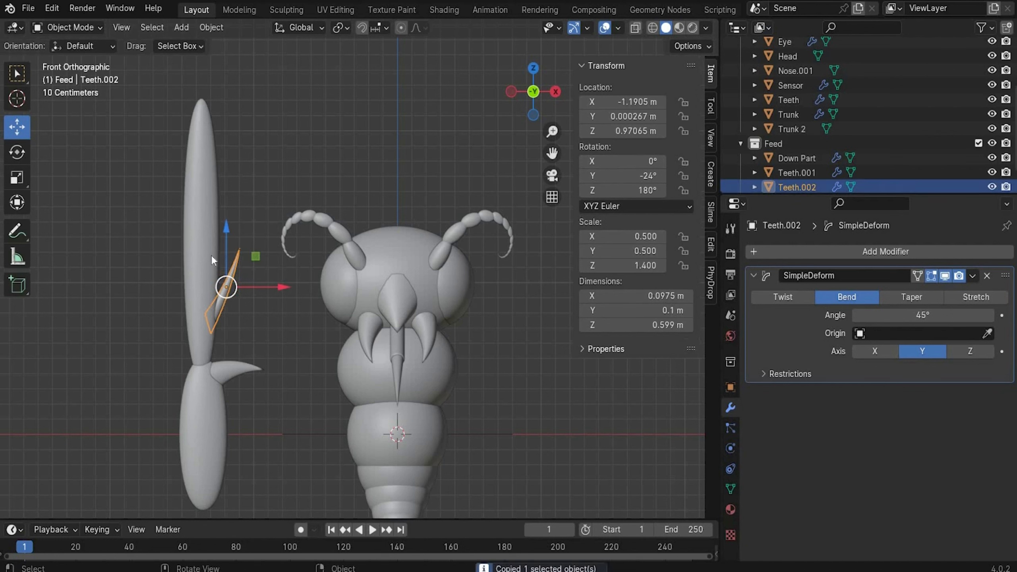
key(ctrl+v)
key(g)
key(z)
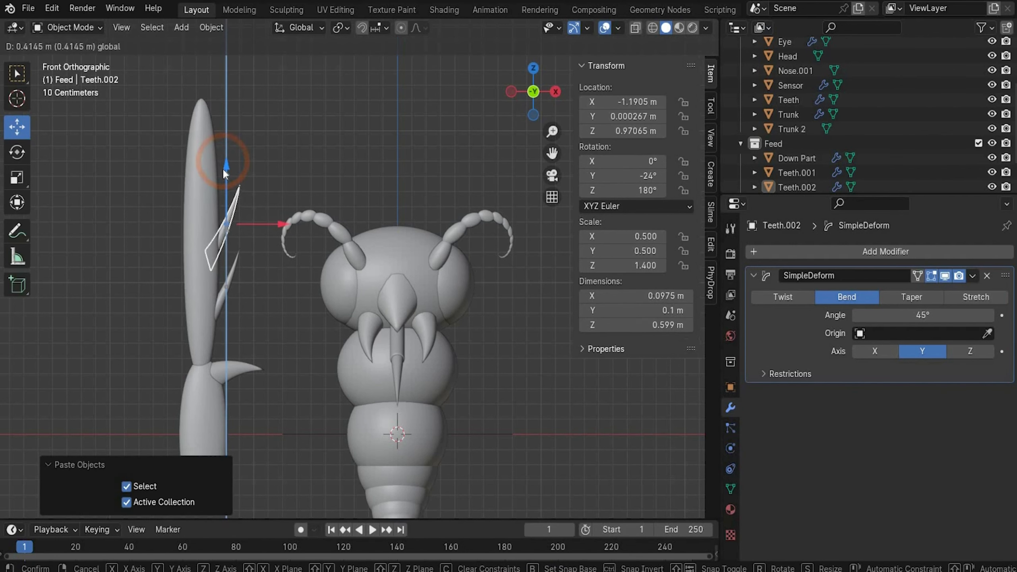
click(222, 168)
Paste a third spike and move it about 0.48 m above the second, near the Up Part's tip.
key(ctrl+c)
key(ctrl+v)
drag(227, 165, 239, 90)
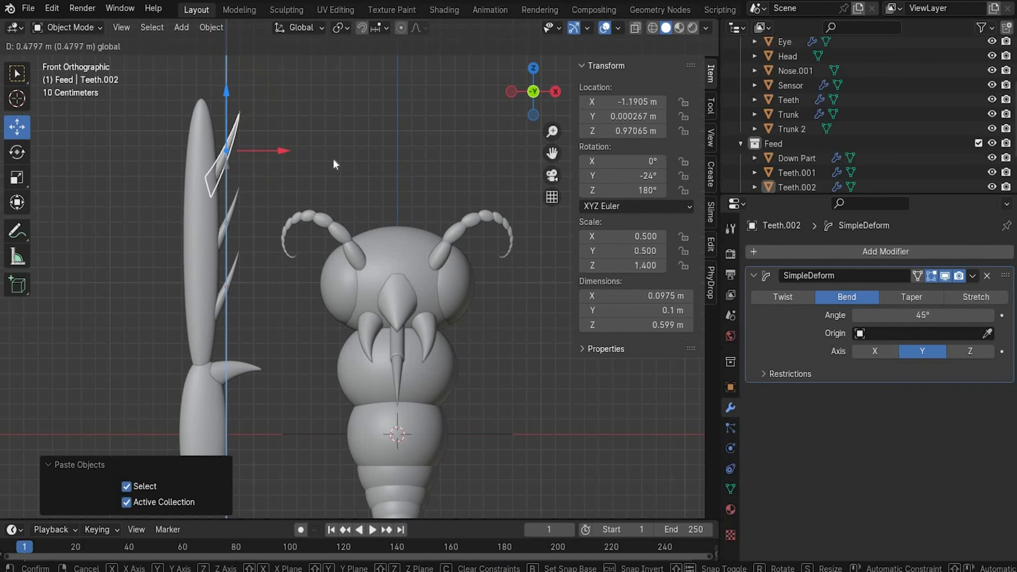
click(332, 158)
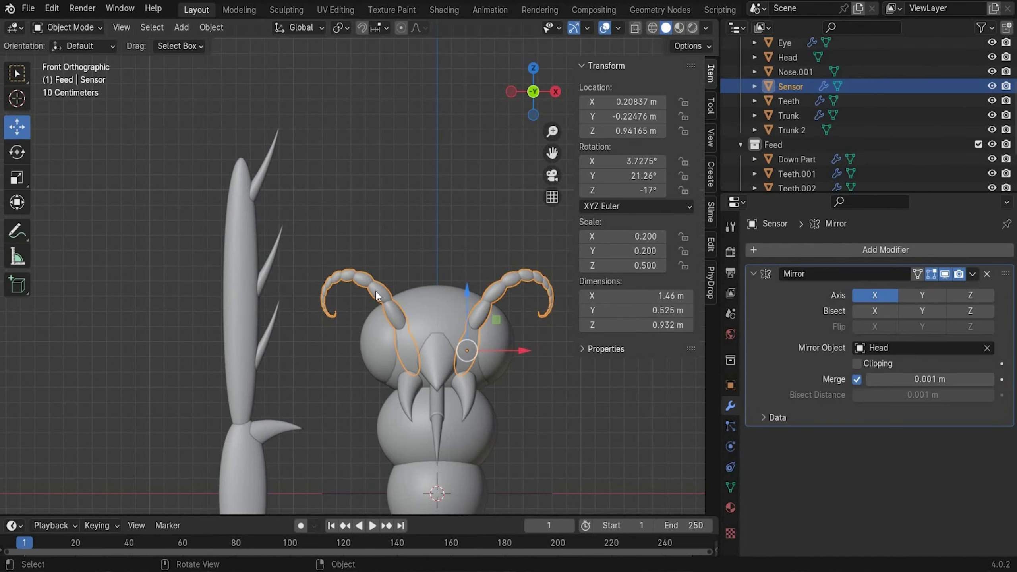
Copy and paste the head's Sensor, and delete the extra Head.001 pasted along with it.
shift+click(375, 291)
key(ctrl+c)
key(ctrl+v)
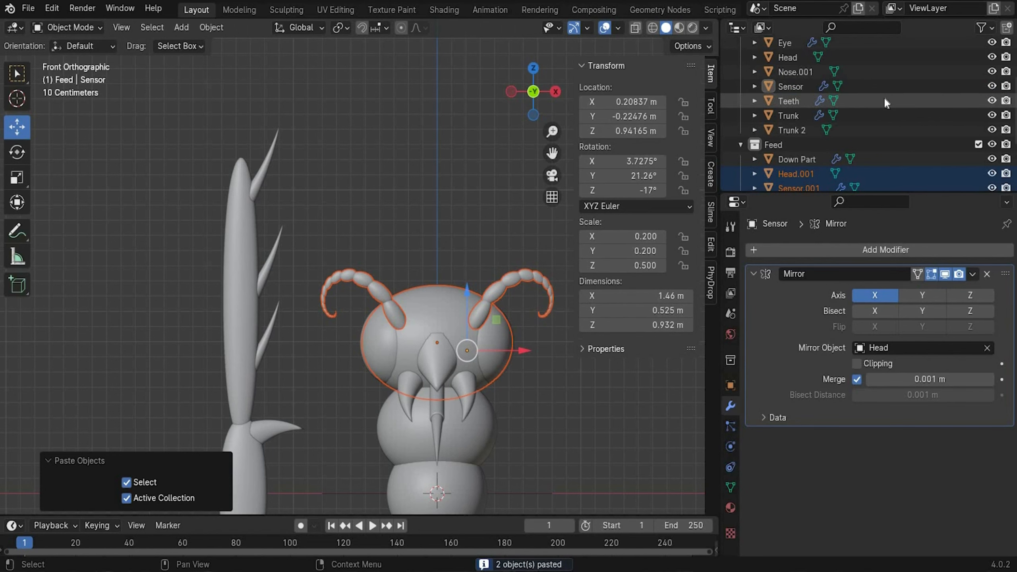
scroll(885, 102, down, 3)
click(796, 88)
key(Delete)
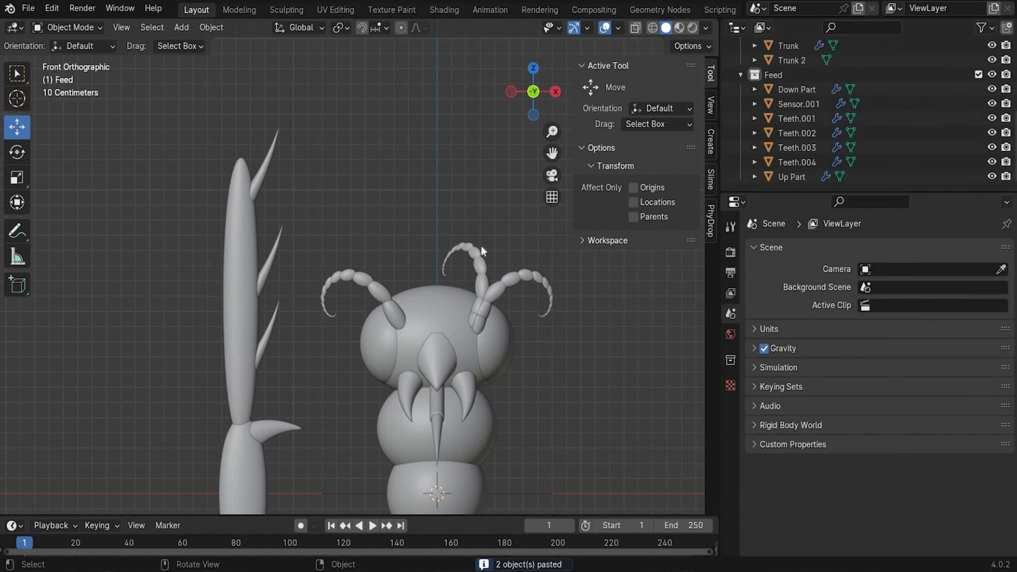
Remove the Mirror modifier from Sensor.001 and move it to the Up Part's upper end, about -1.36 m in X and 2.16 m in Z.
click(799, 103)
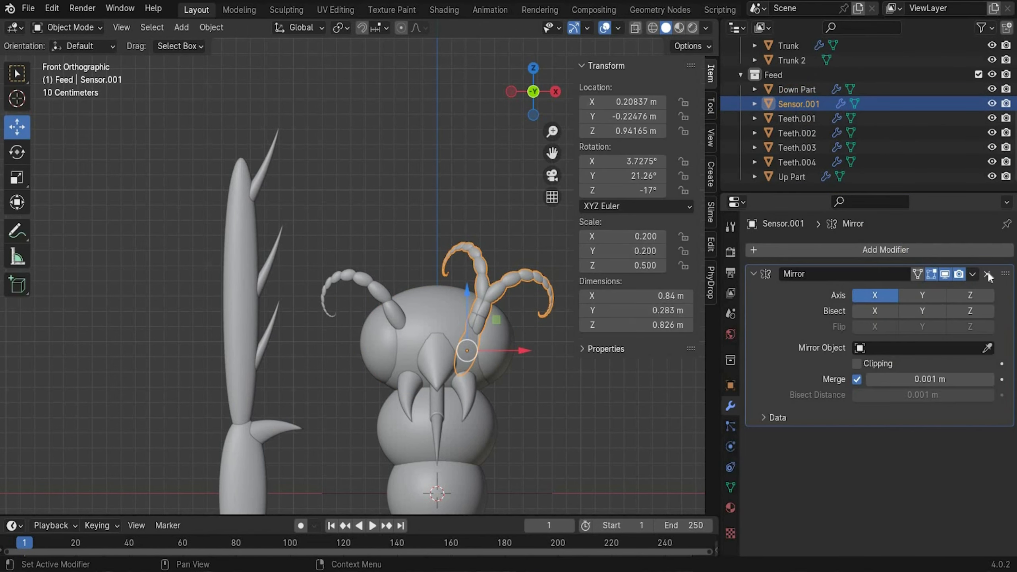
click(988, 274)
drag(521, 351, 245, 305)
drag(244, 298, 241, 116)
Set the scale of Sensor.001 to 0.15 on all axes, and rotate it to 49° in X, -54° in Y and 0° in Z.
double_click(627, 236)
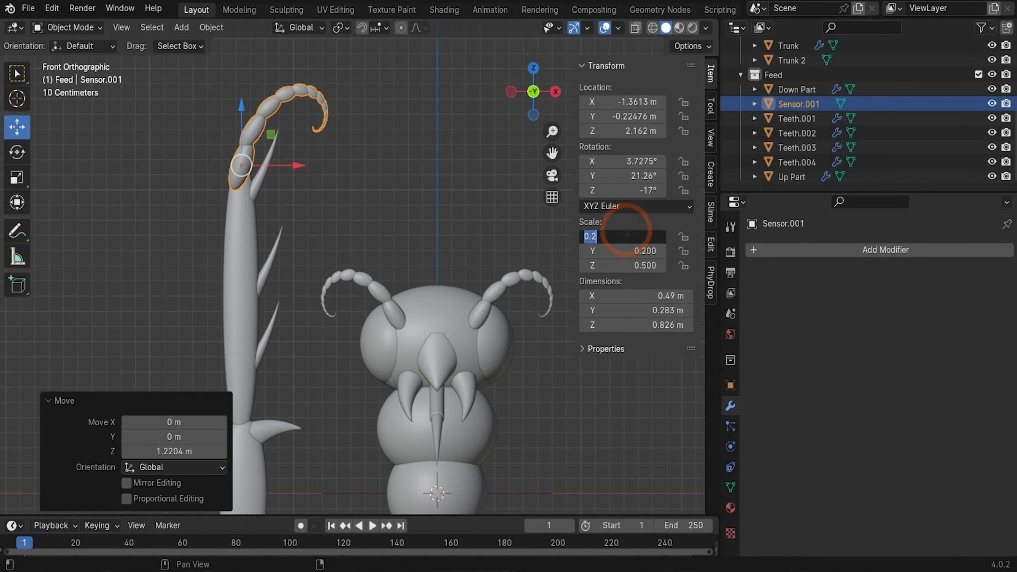
text(0)
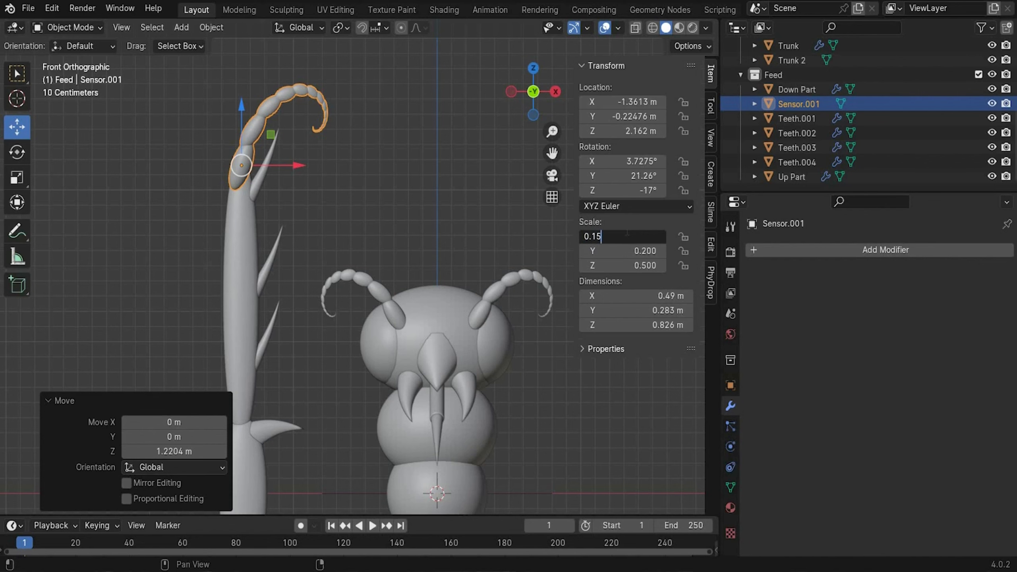
key(Return)
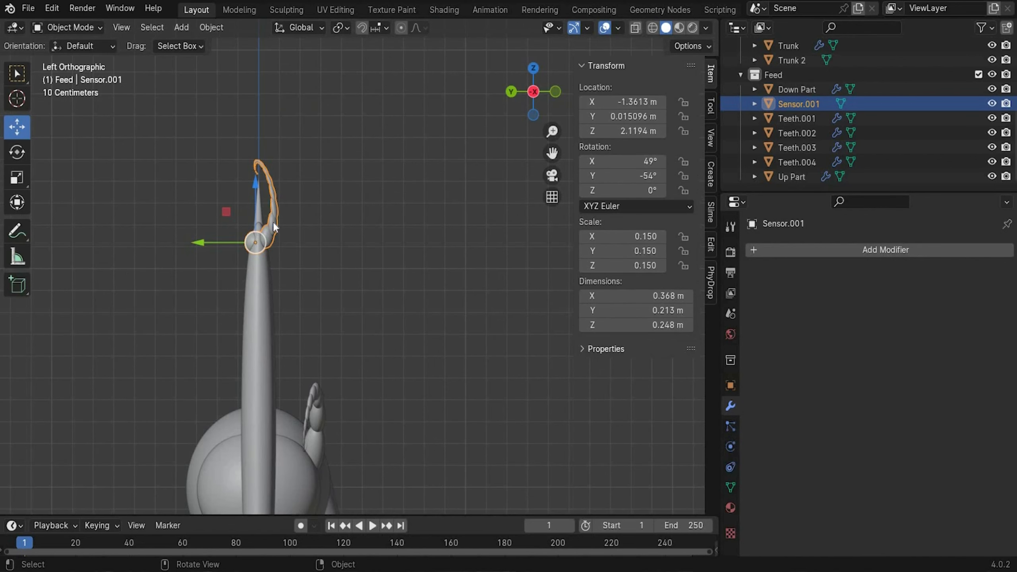
Add a Mirror modifier on the X axis to Sensor.001, using the Up Part as the mirror object.
click(778, 249)
mouse_move(778, 250)
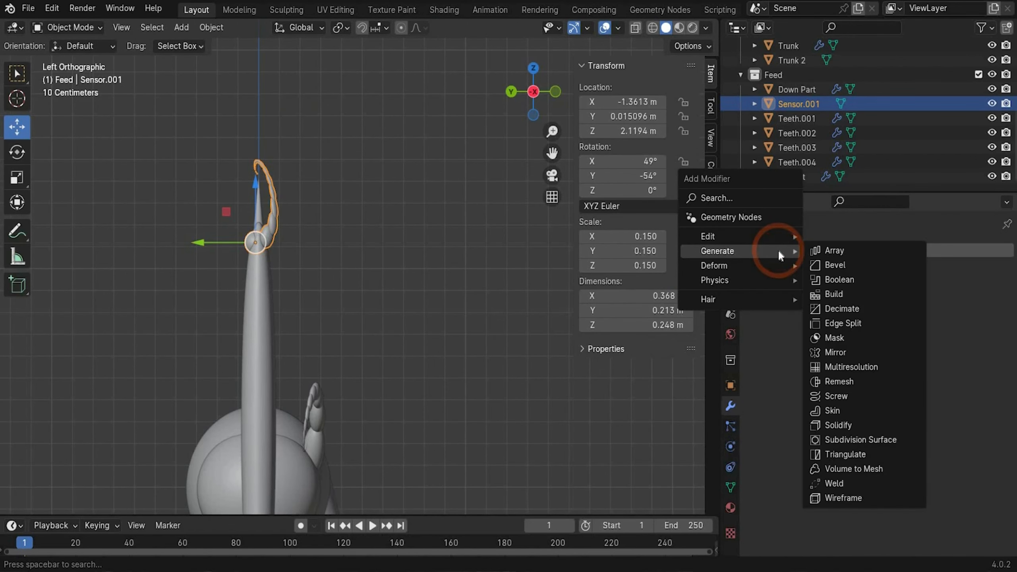
click(837, 352)
click(988, 347)
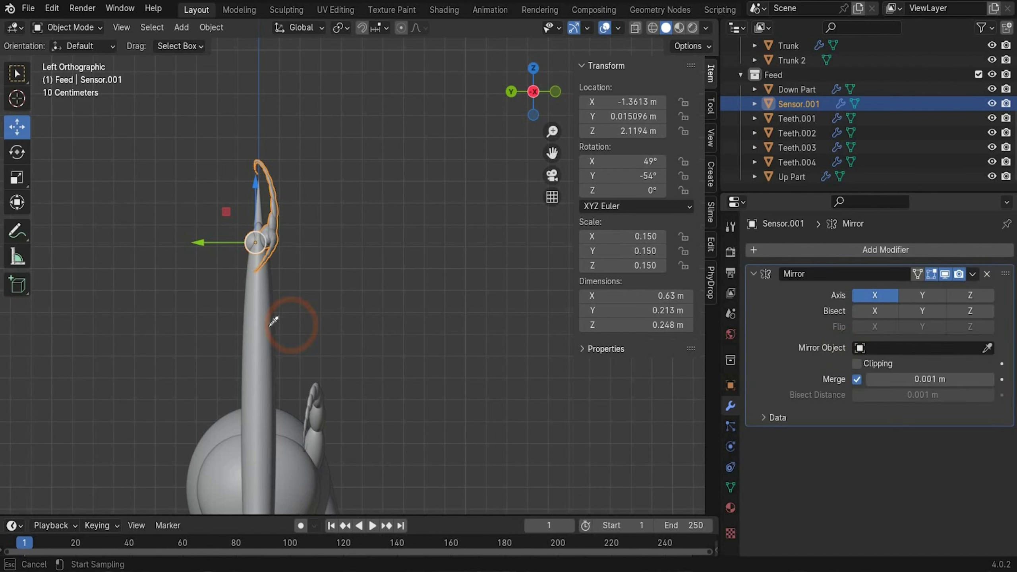
click(261, 326)
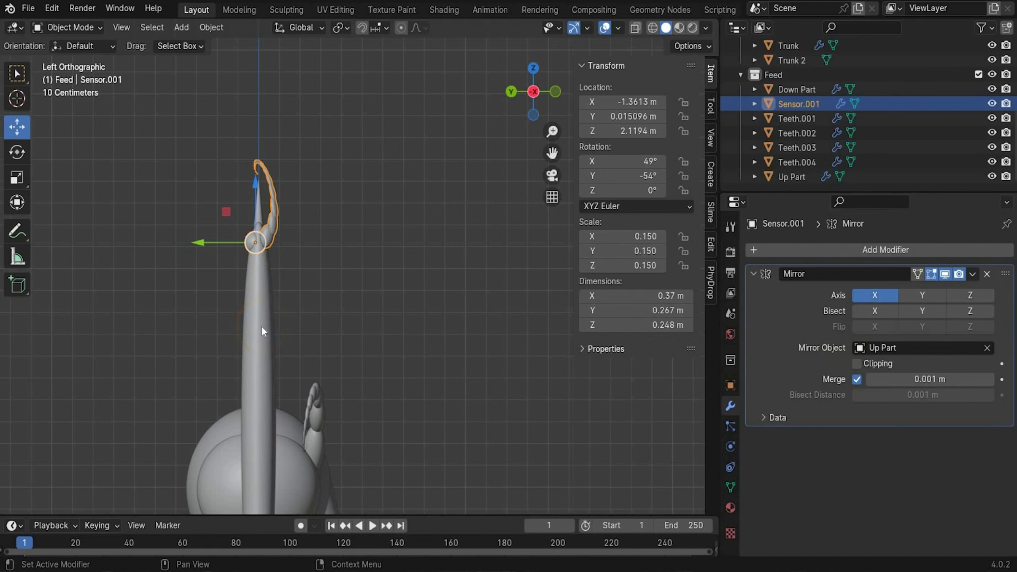
Switch the Mirror modifier of Sensor.001 to the Y axis, and adjust the sensor to about -0.024 m in Y with rotation 76.5°, -74.4°, -18.6°.
click(922, 297)
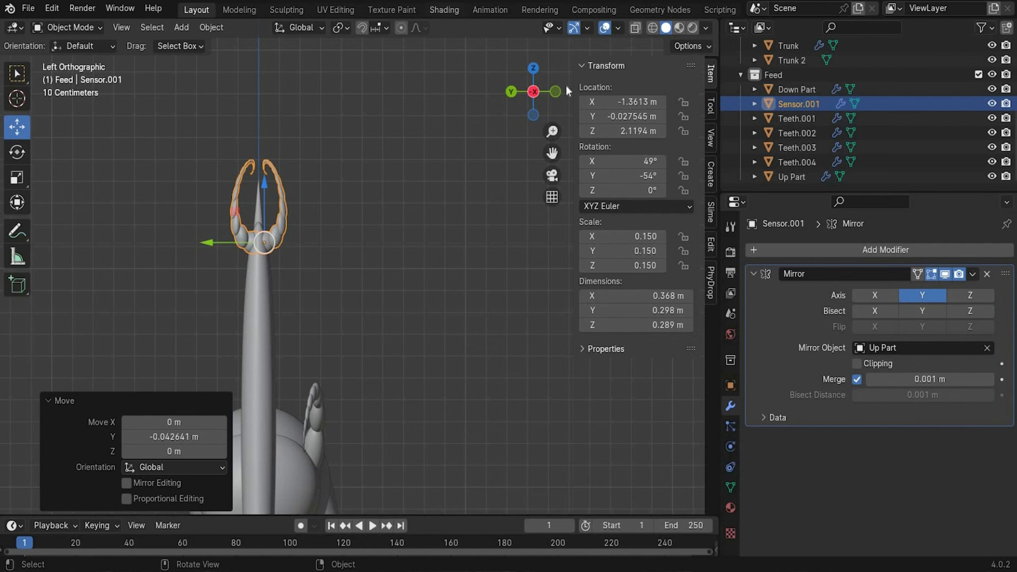
click(511, 92)
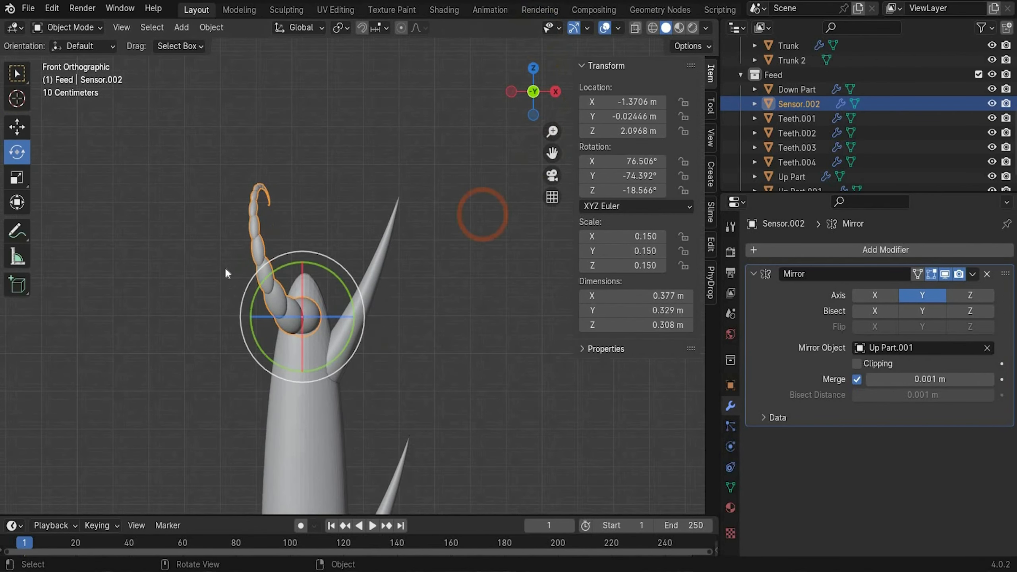
Copy and paste the leg's sensor, and remove the Mirror modifier from Sensor.002.
key(ctrl+c)
key(ctrl+v)
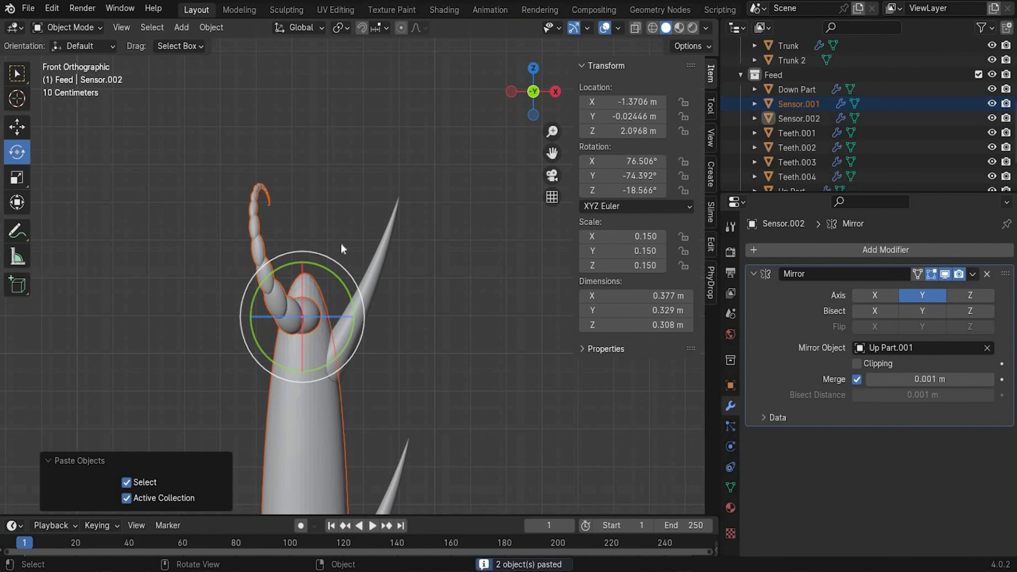
click(988, 274)
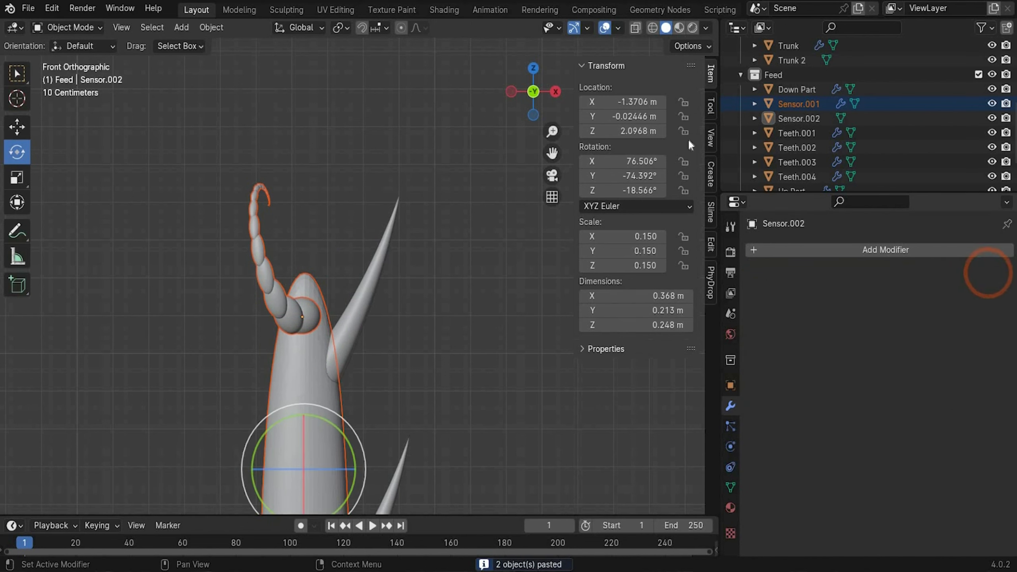
Raise Sensor.001 about 0.1 m in Z, rotate it to about 205.5° in X and -187.4° in Y, and set its scale to 0.3.
click(806, 103)
drag(303, 256, 303, 219)
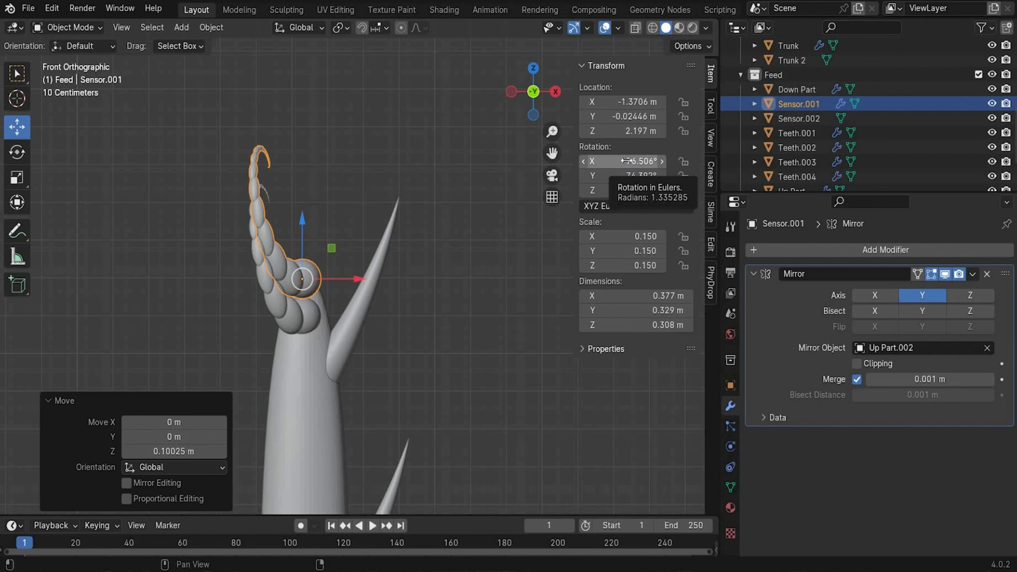
click(625, 265)
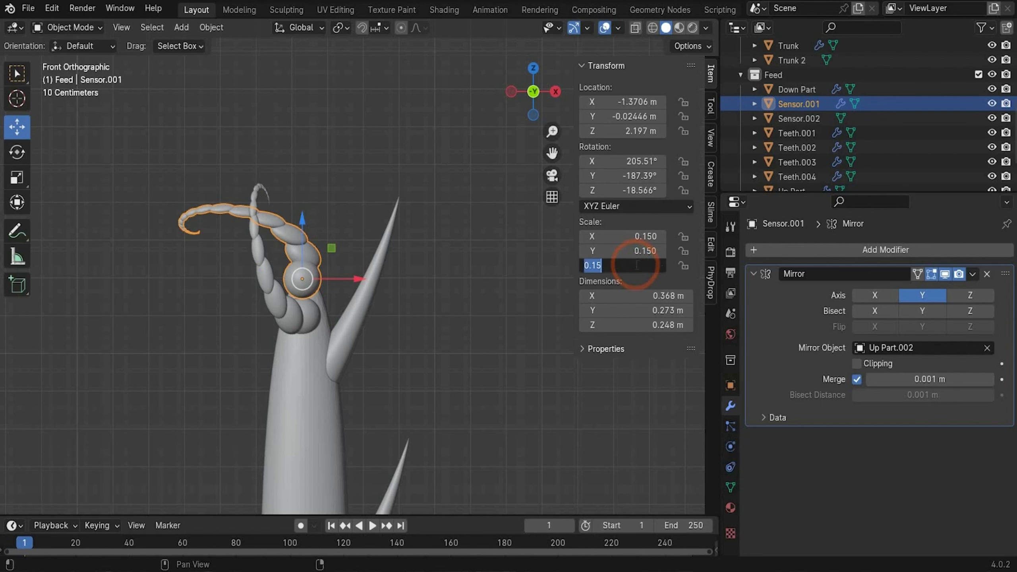
text(0)
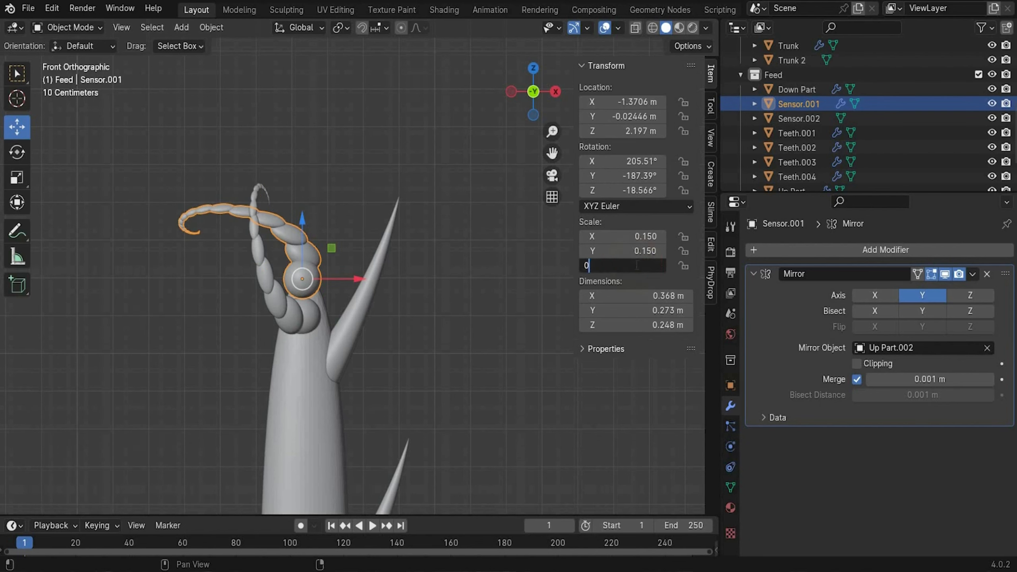
text(.3)
key(Return)
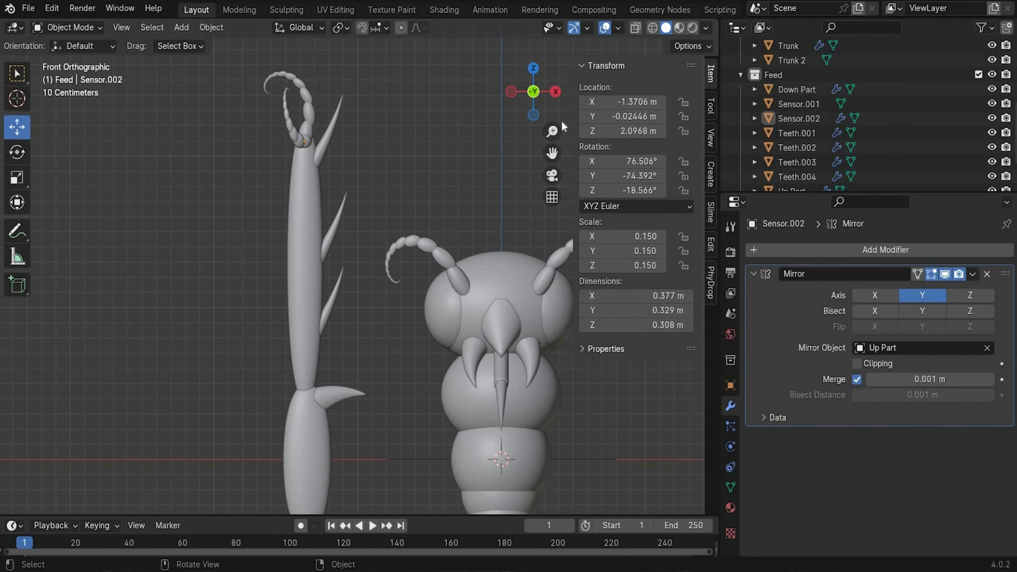
Convert the Down Part and its curved spike Teeth.001 to meshes, and join them with the Down Part as the active object.
shift+middle_drag(422, 402, 413, 319)
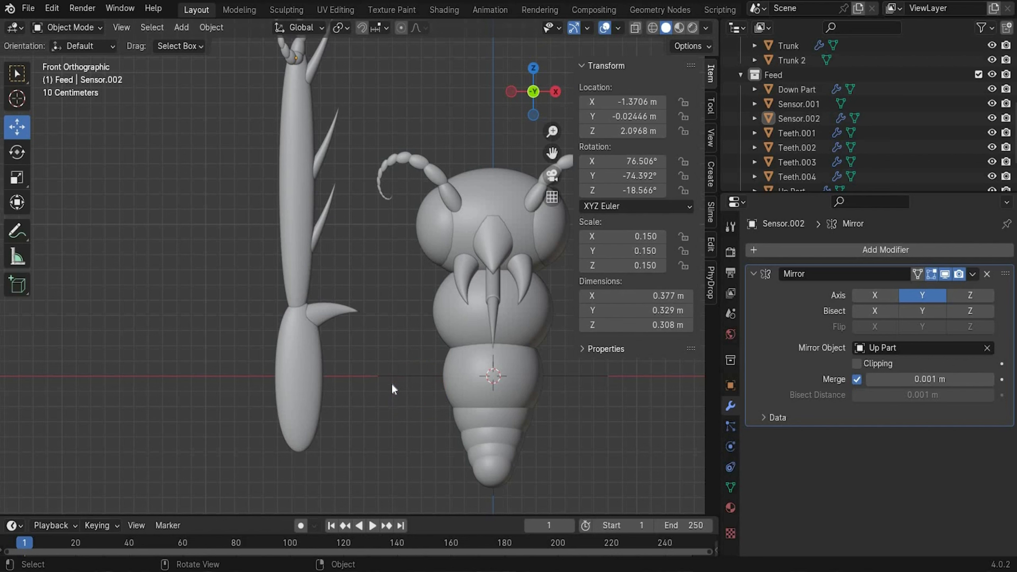
click(318, 314)
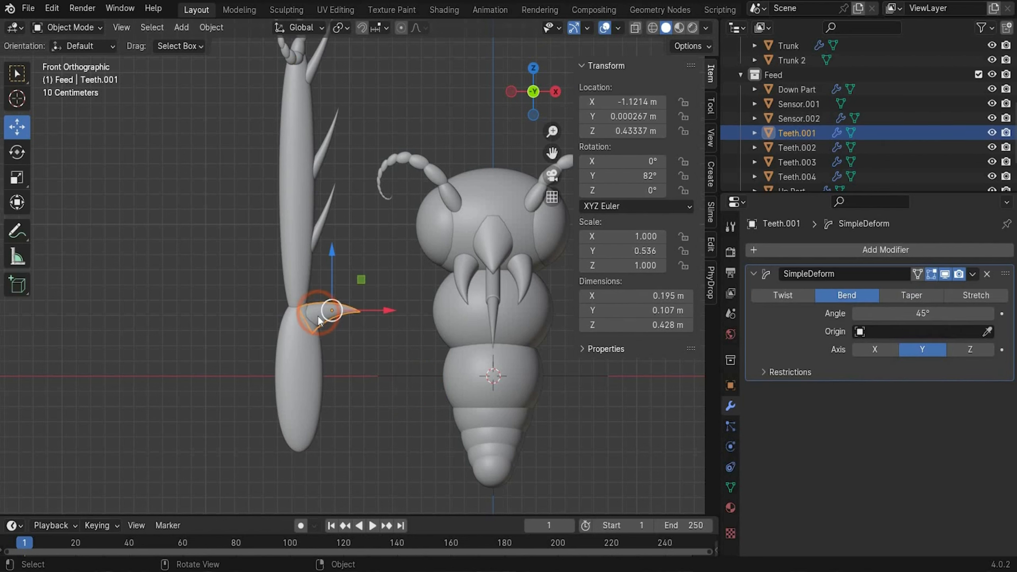
shift+click(299, 356)
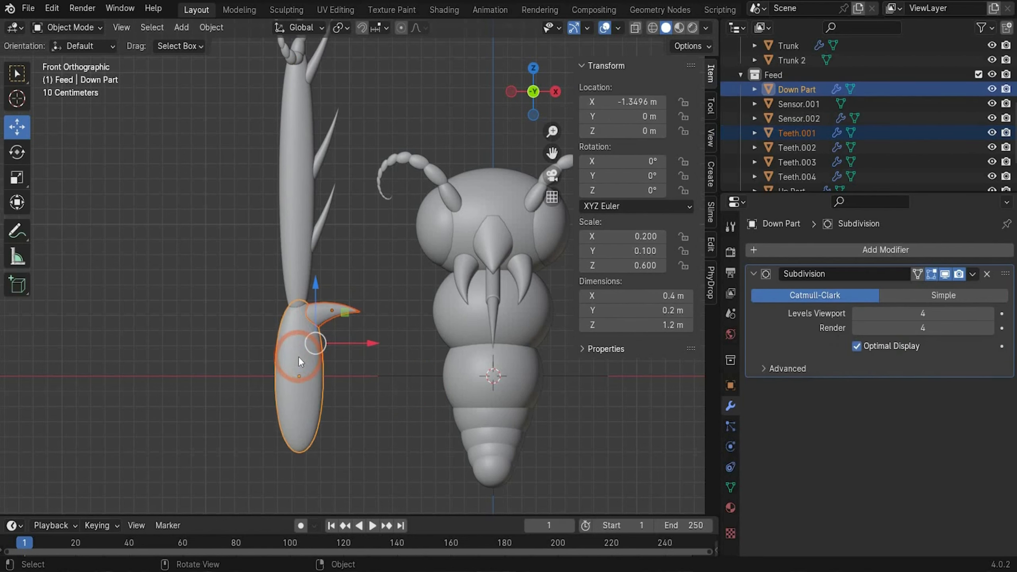
right_click(299, 356)
mouse_move(299, 354)
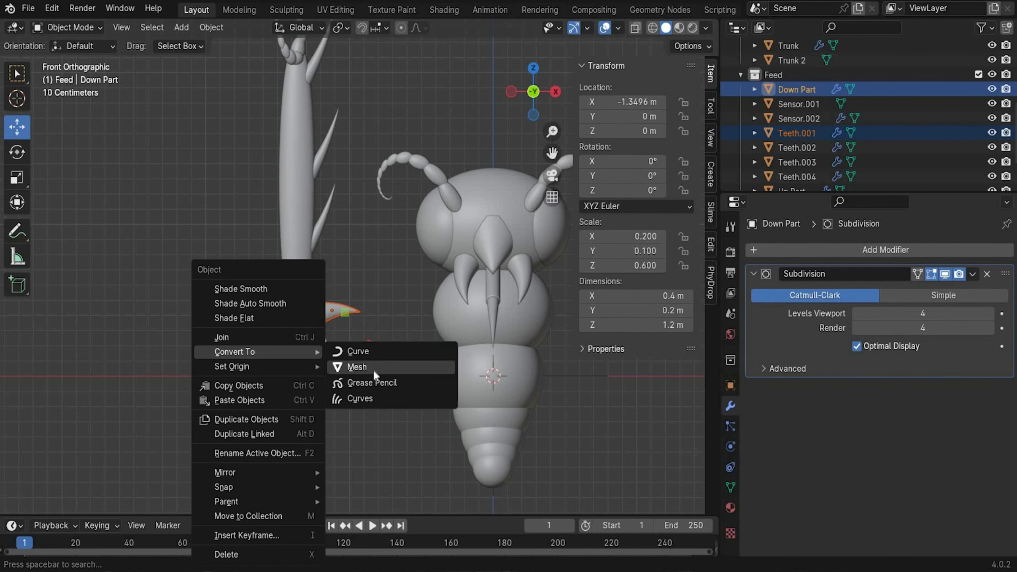
click(343, 367)
right_click(292, 361)
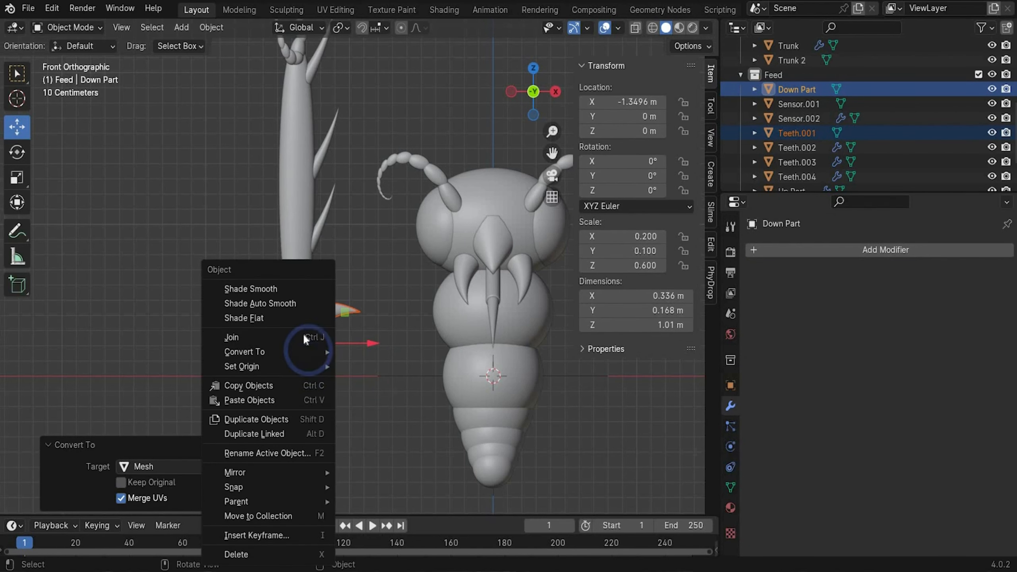
click(303, 338)
Convert Up Part.001 and its spikes Teeth.002, Teeth.003 and Teeth.004 to meshes, and join them with Teeth.002 as the active object.
drag(552, 153, 564, 237)
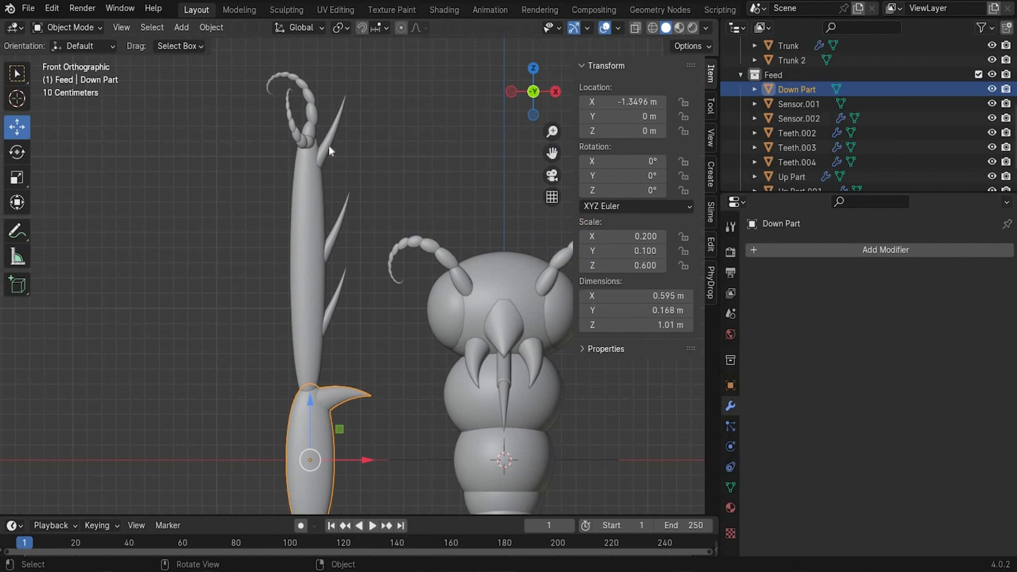
click(328, 145)
shift+click(301, 210)
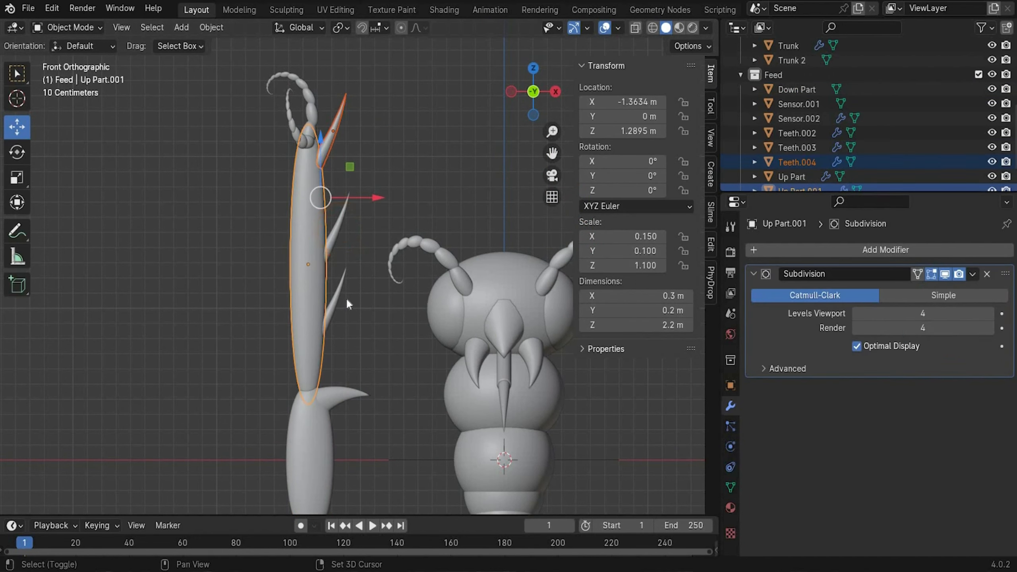
shift+click(340, 294)
shift+click(323, 179)
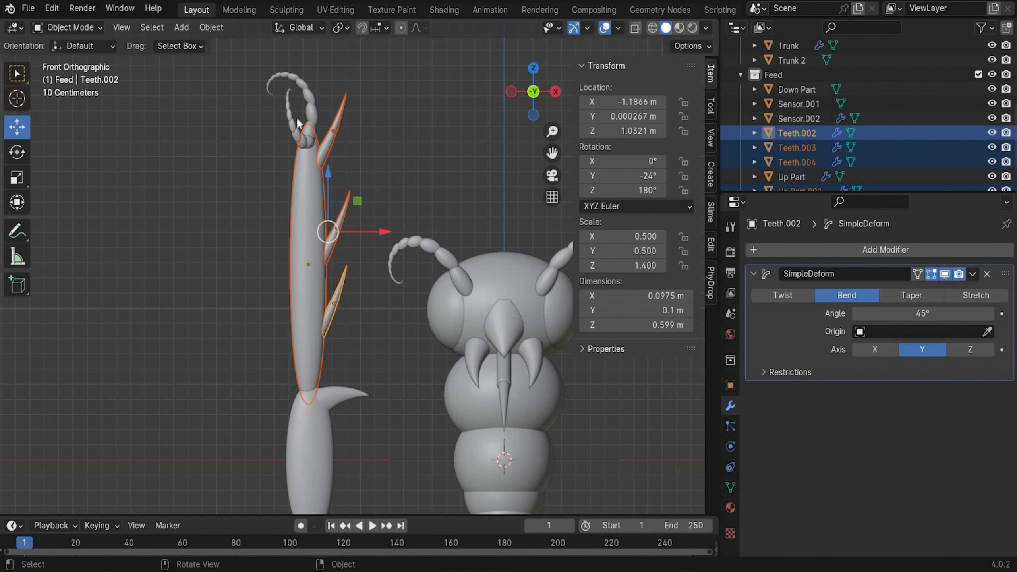
right_click(318, 274)
mouse_move(316, 277)
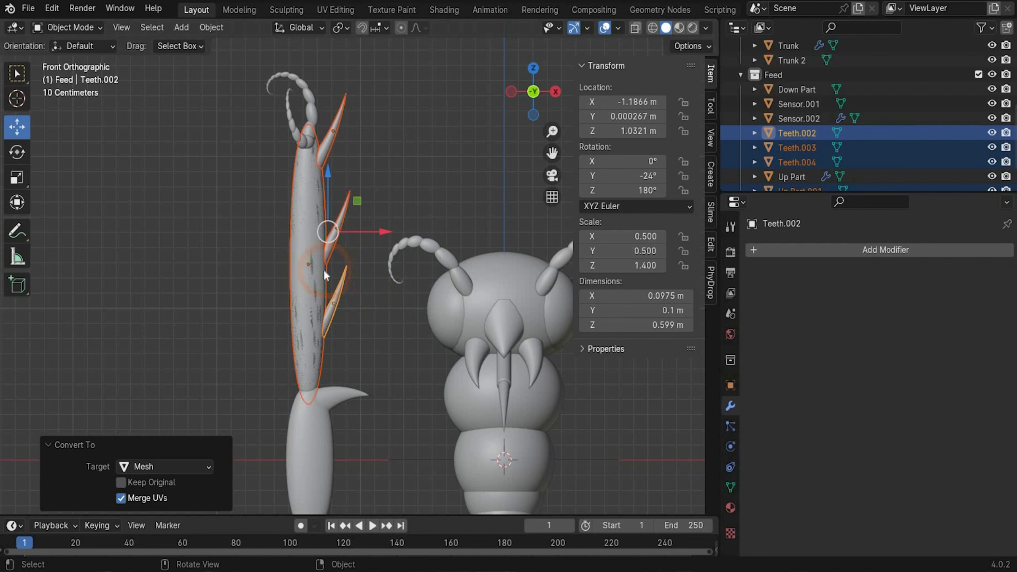
right_click(325, 271)
click(259, 256)
click(261, 297)
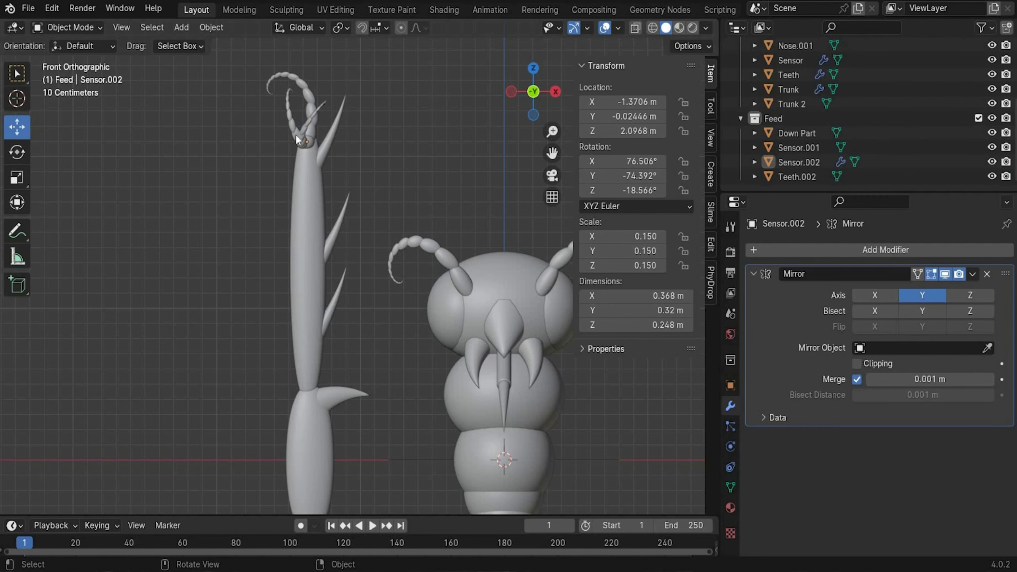
Set the joined upper leg mesh Teeth.002 as the mirror object of Sensor.002's Mirror modifier.
click(297, 137)
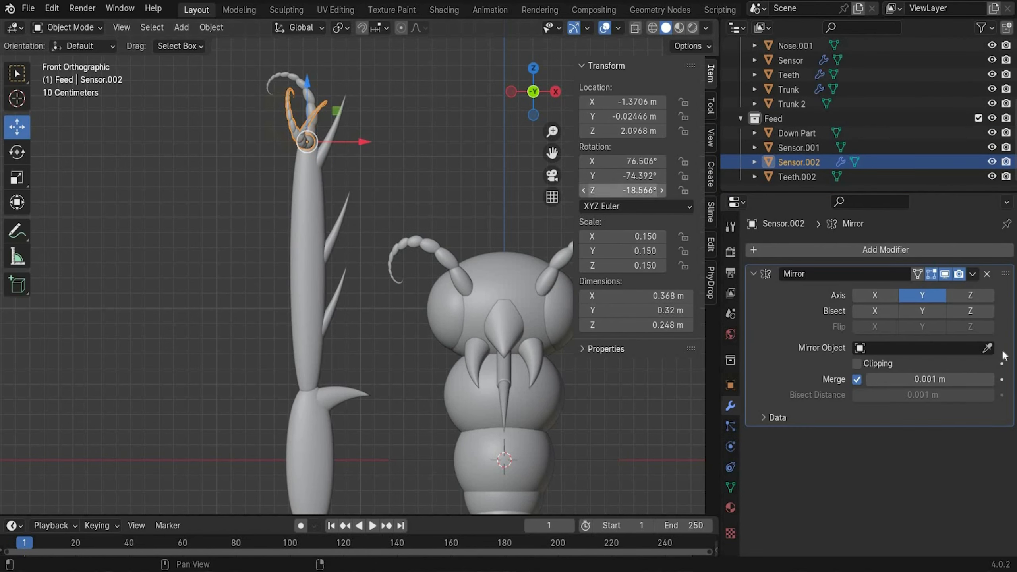
click(987, 348)
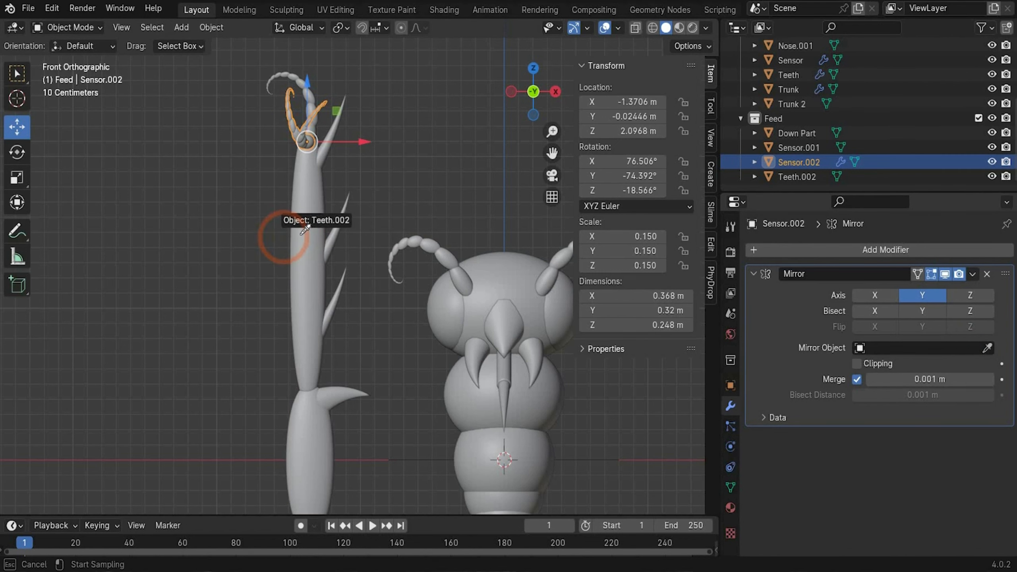
click(302, 237)
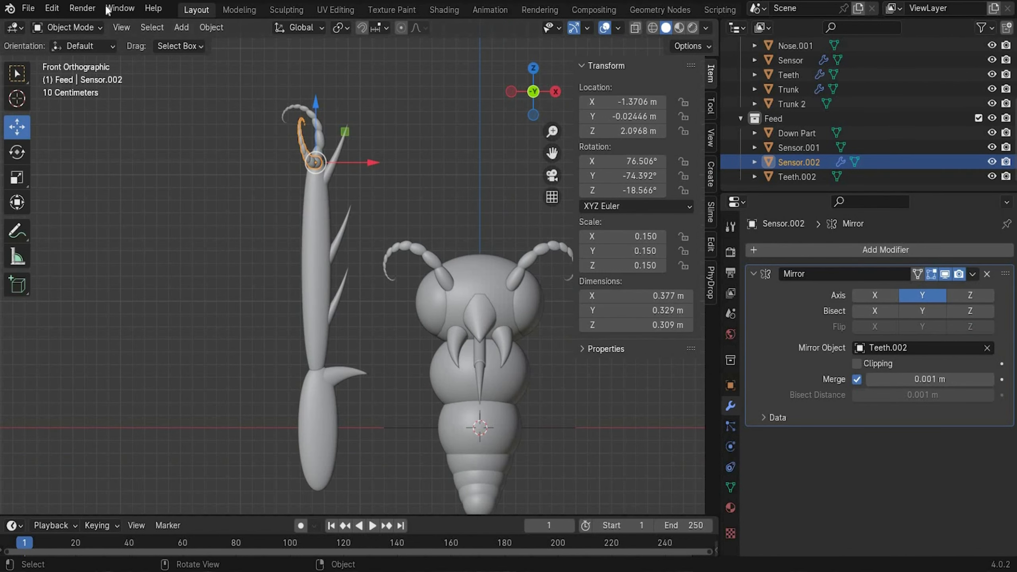
Rename the joined mesh Teeth.002 as Up Part, and start adding a Generate modifier to the Down Part.
scroll(279, 222, down, 1)
click(29, 8)
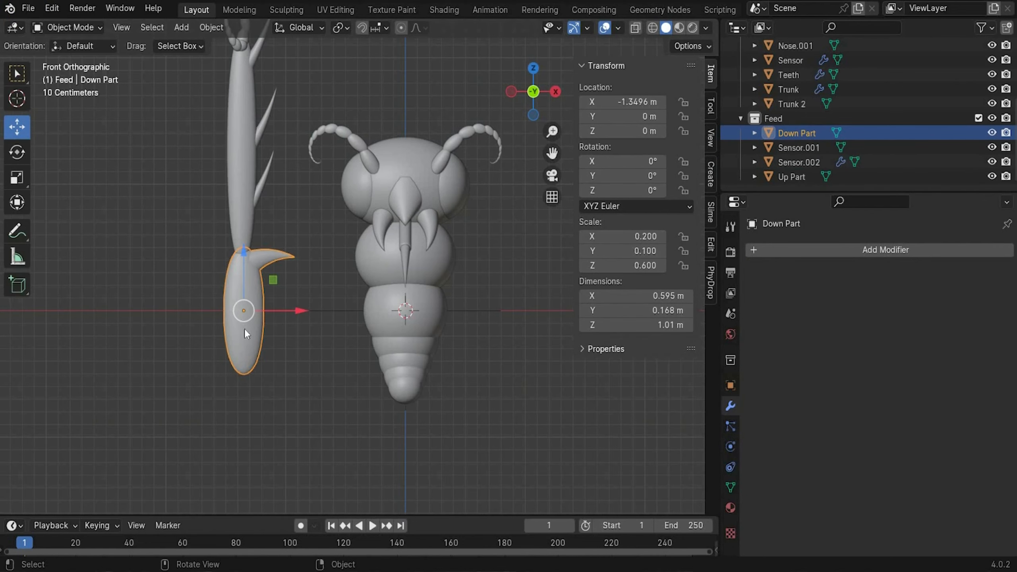
click(866, 243)
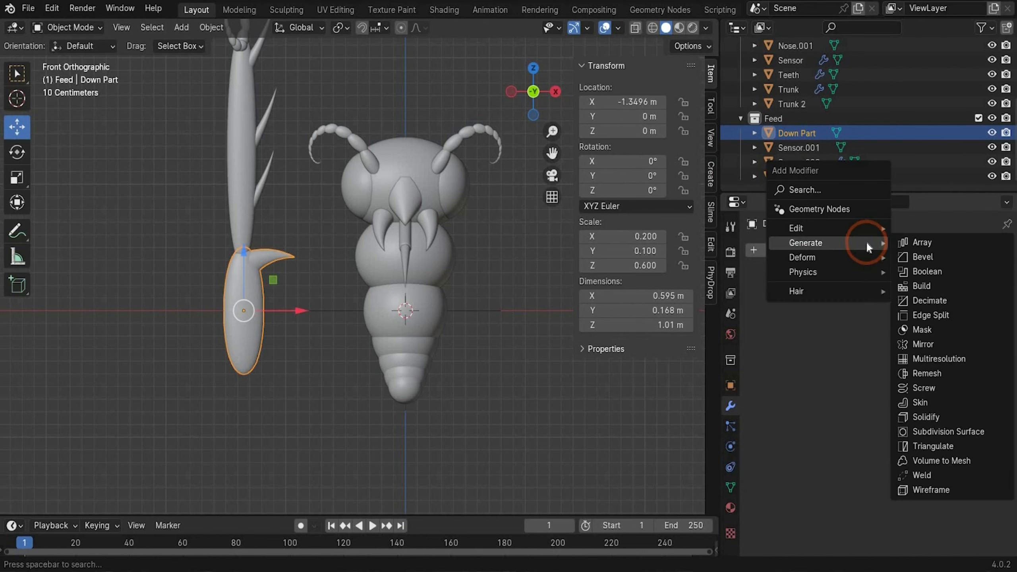
Add a Remesh modifier to Down Part with a voxel size of 0.02 m and smooth shading enabled.
click(958, 372)
click(912, 313)
text(0)
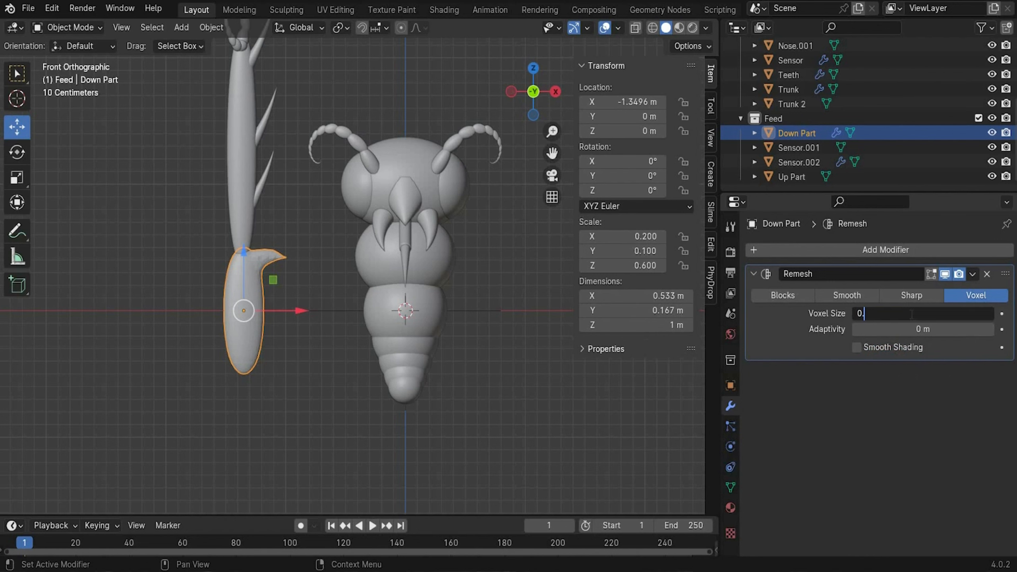
text(.02)
key(Return)
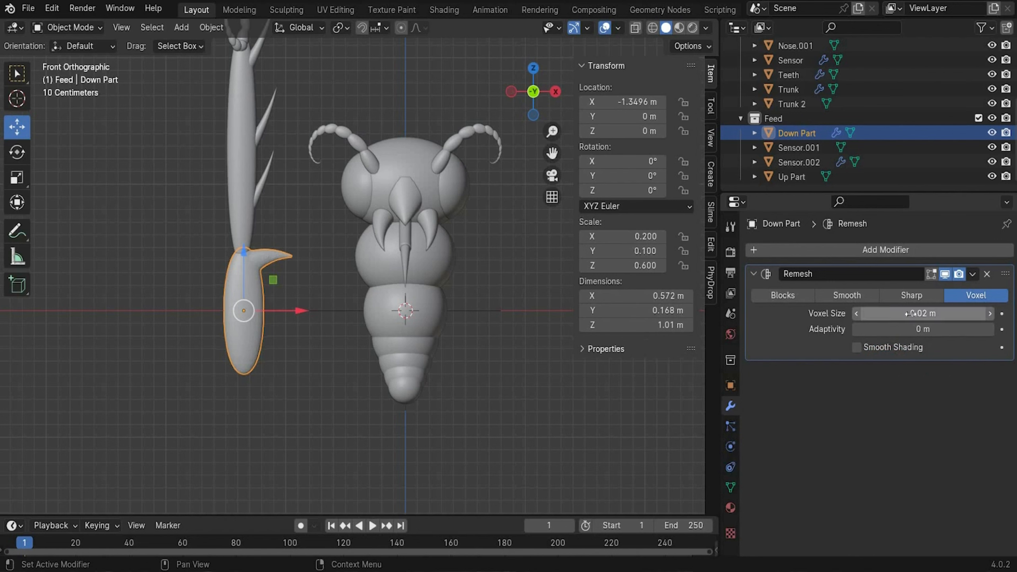
click(857, 347)
Convert Down Part to a mesh so that its Remesh modifier is baked in.
click(313, 429)
scroll(256, 409, up, 2)
click(208, 307)
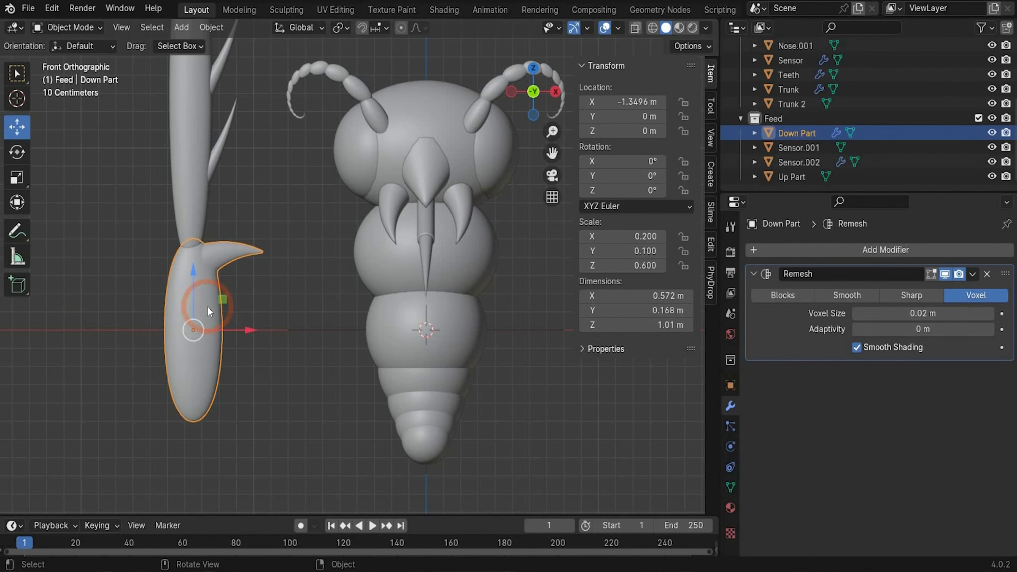
right_click(208, 307)
mouse_move(205, 349)
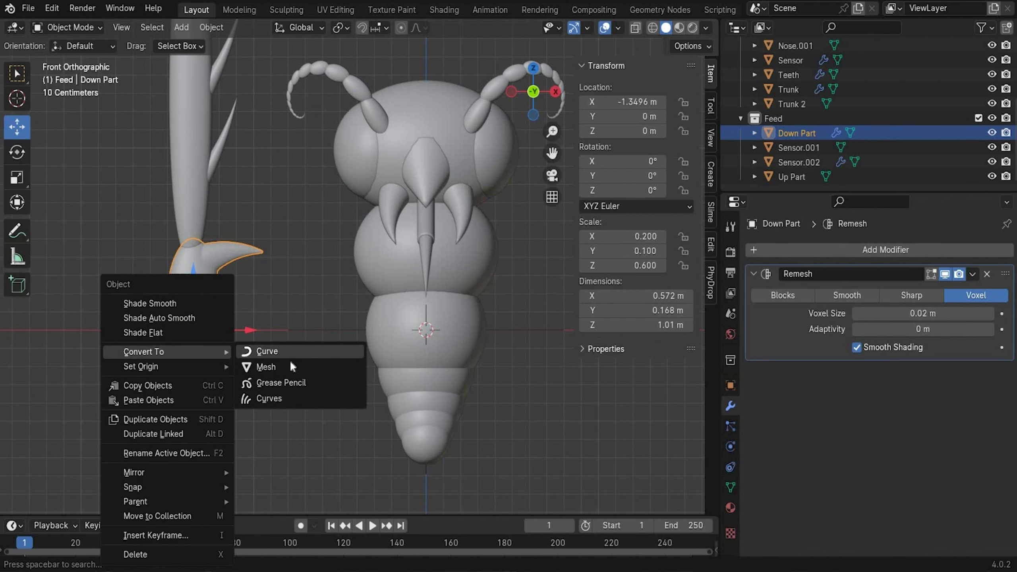
click(267, 367)
Add a Remesh modifier to Up Part with a voxel size of 0.012 m and smooth shading enabled.
scroll(240, 193, down, 2)
click(237, 181)
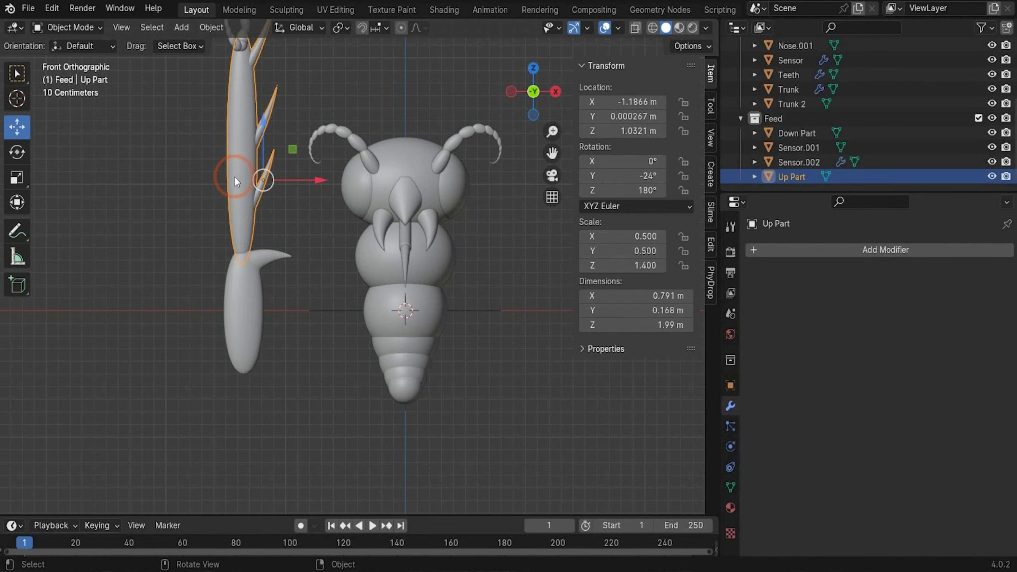
click(808, 247)
mouse_move(809, 244)
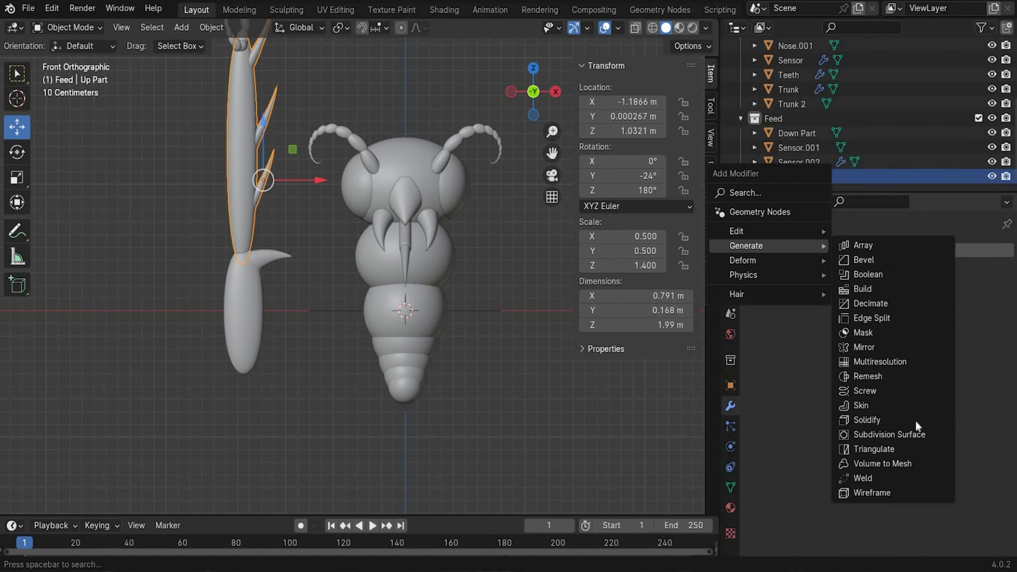
click(902, 379)
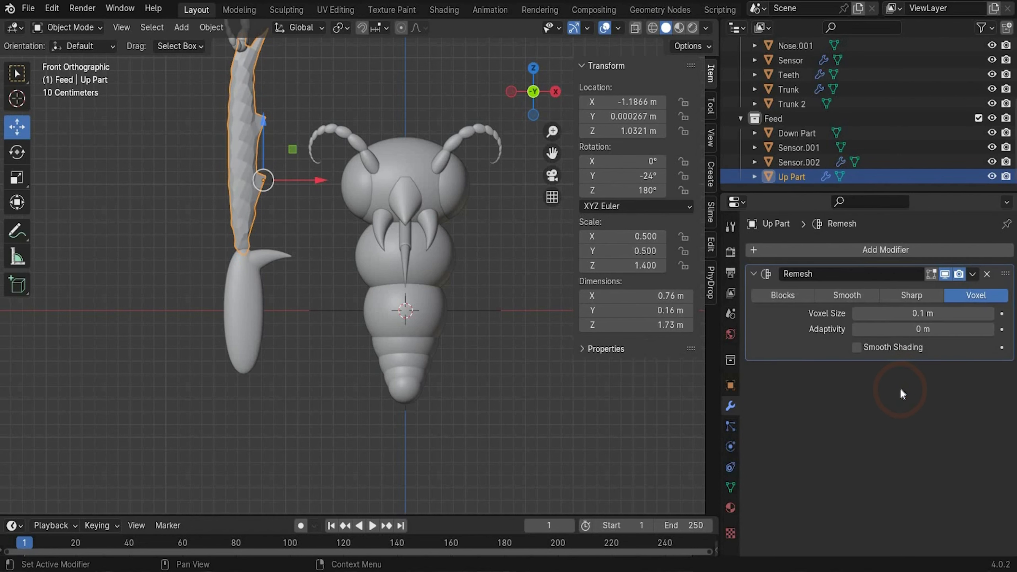
click(902, 313)
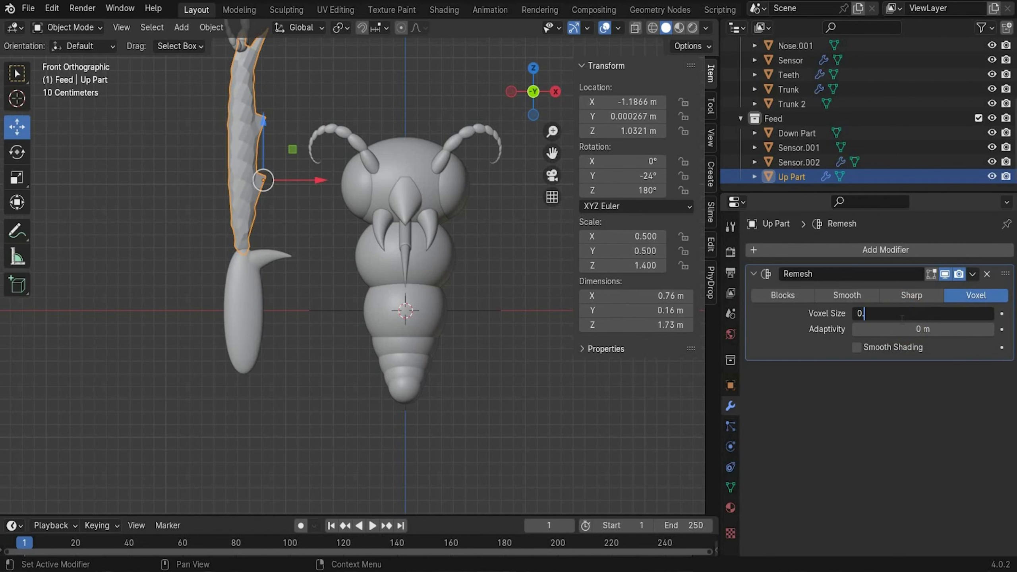
text(0.012)
key(Return)
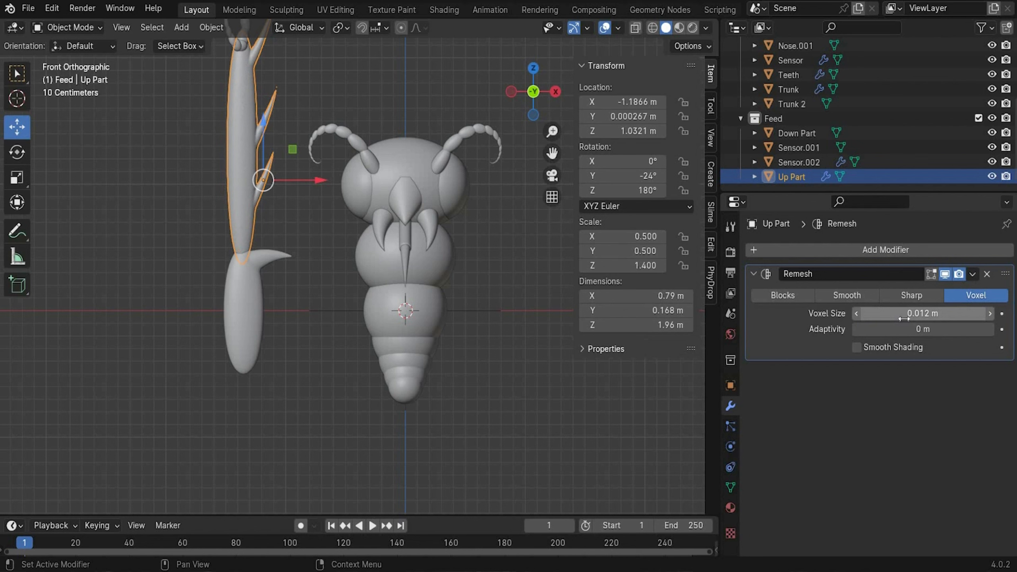
click(856, 346)
Convert Up Part to a mesh to bake in its Remesh modifier, and deselect it.
right_click(239, 159)
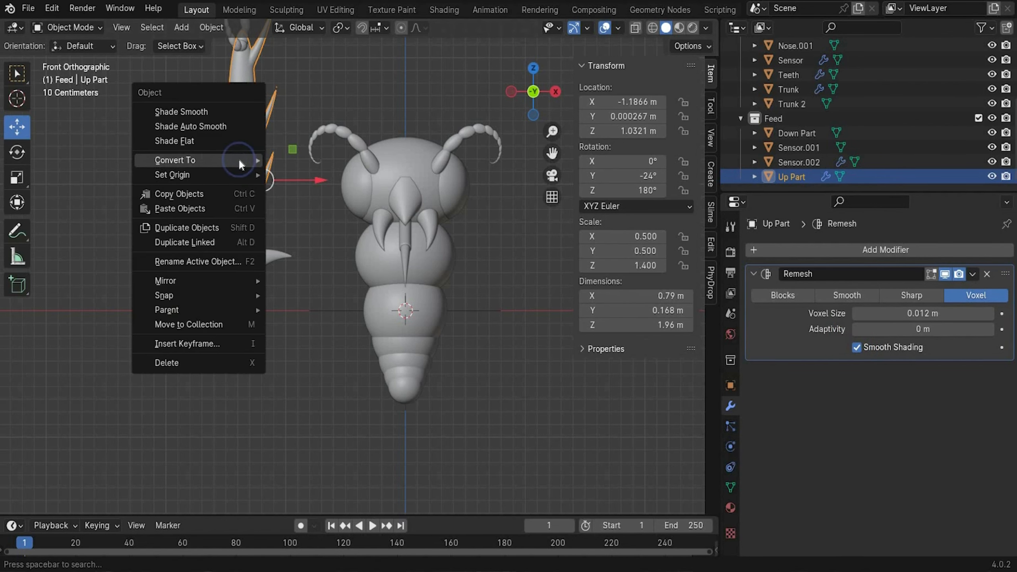
mouse_move(238, 159)
click(319, 183)
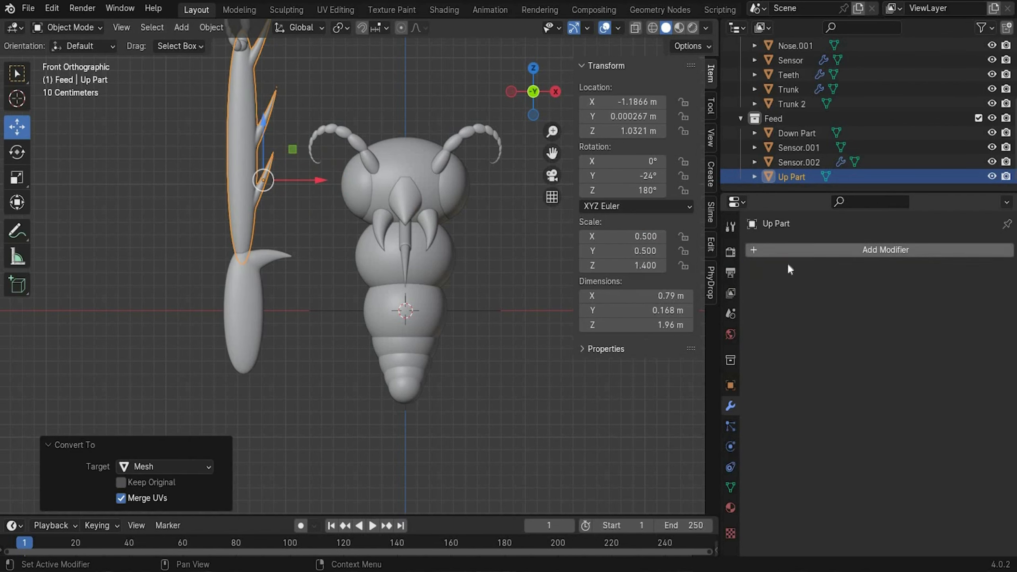
shift+middle_drag(94, 69, 169, 158)
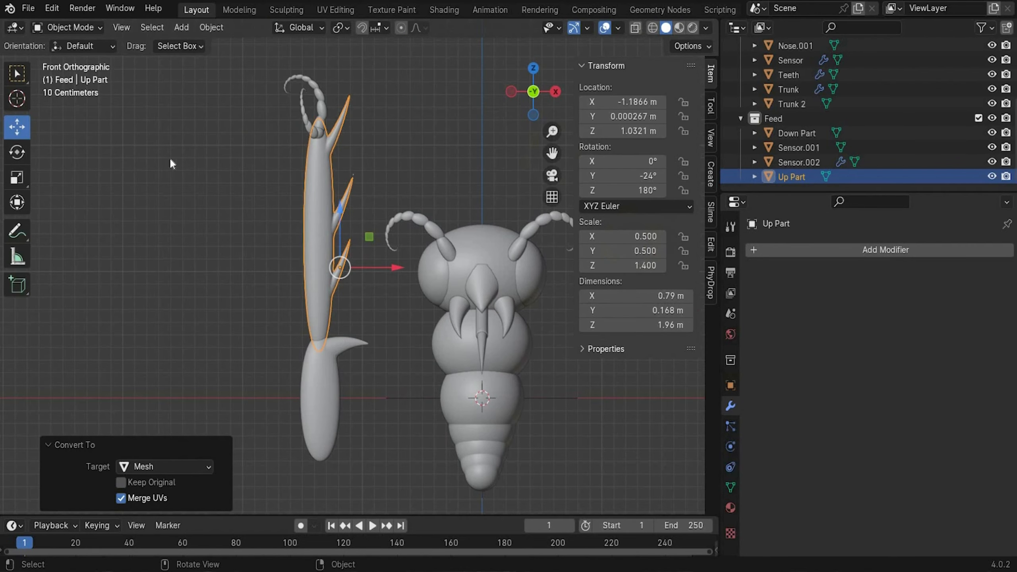
click(172, 158)
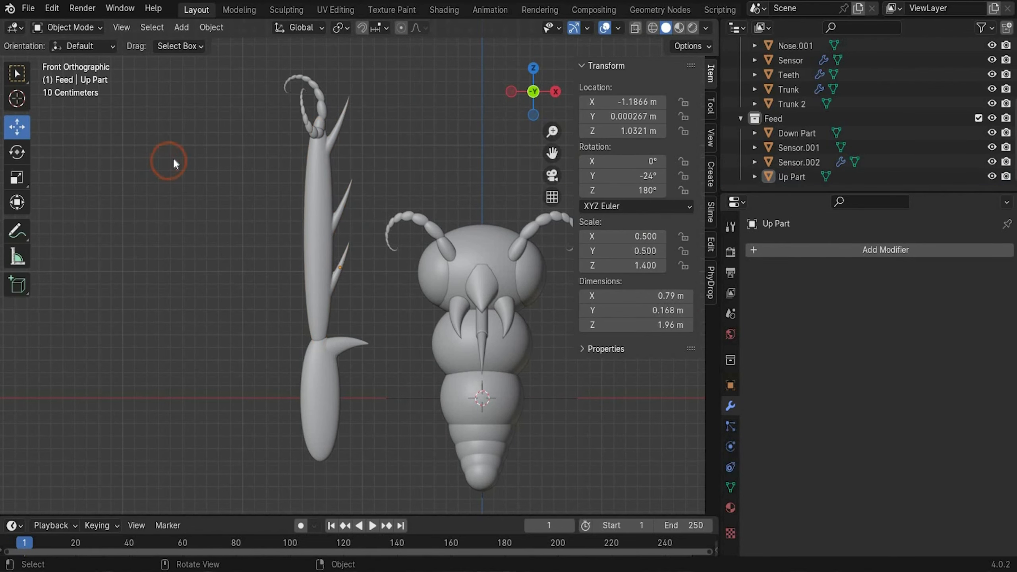
Switch Down Part to Sculpt Mode and smooth the joint between its spike and body from the front and back.
click(325, 405)
scroll(319, 412, up, 1)
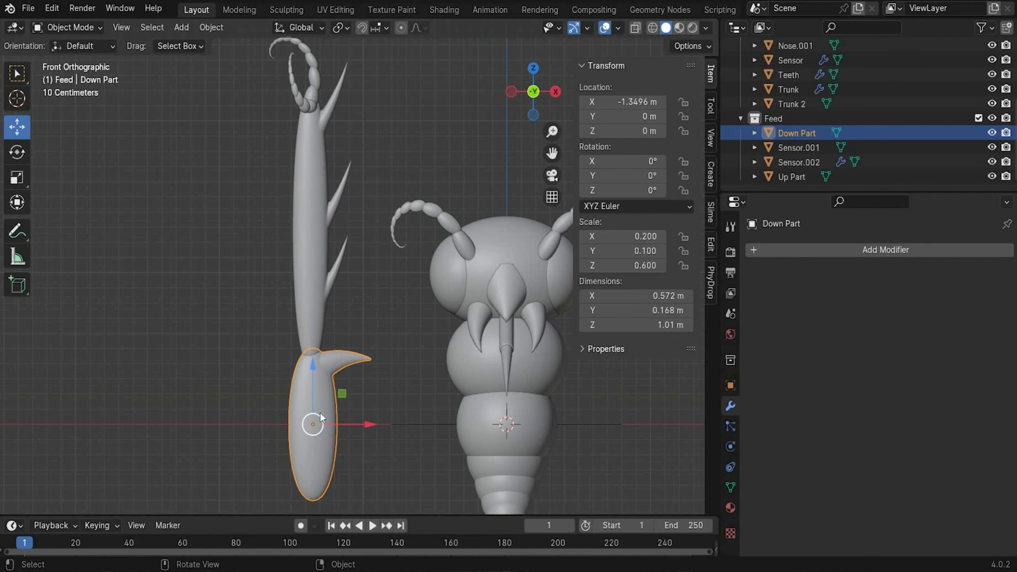
click(61, 27)
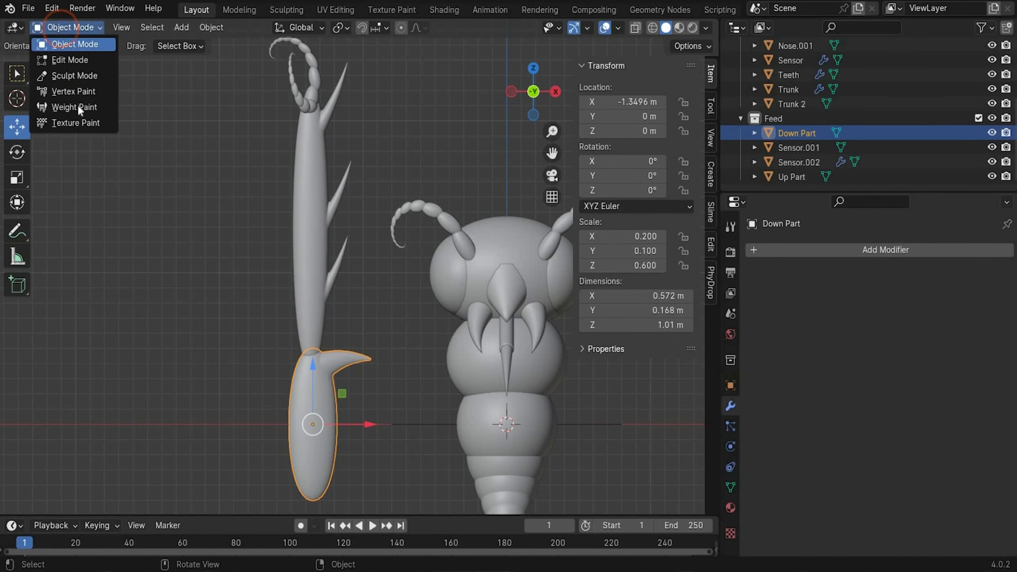
click(74, 76)
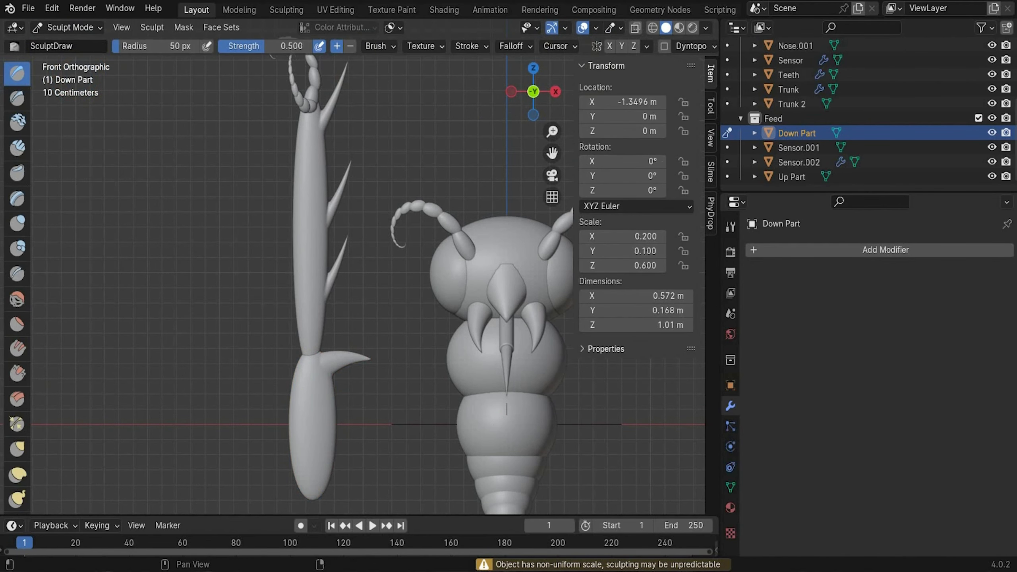
click(17, 299)
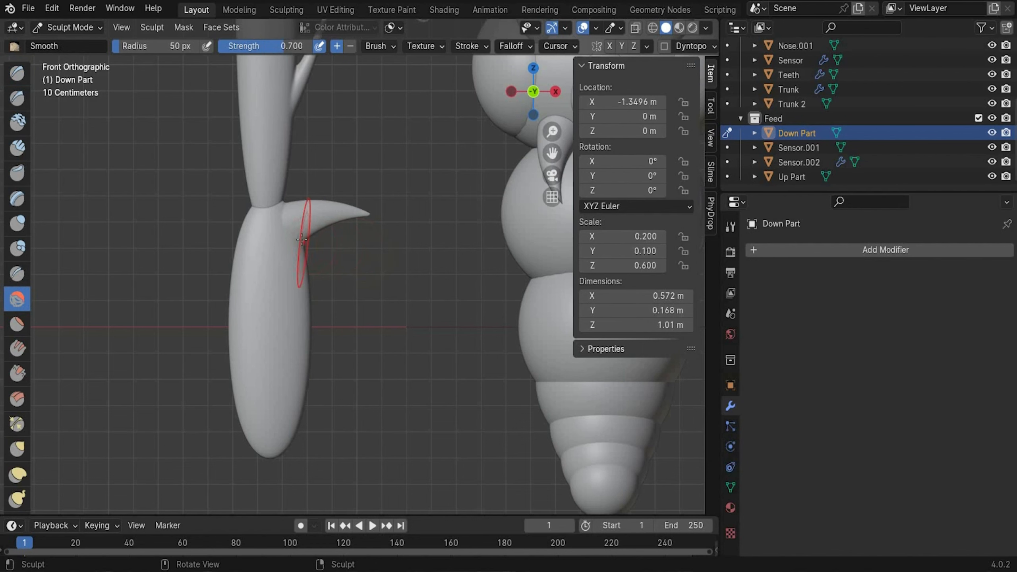
mouse_move(302, 240)
mouse_down()
mouse_move(284, 221)
mouse_move(296, 245)
mouse_up()
click(511, 92)
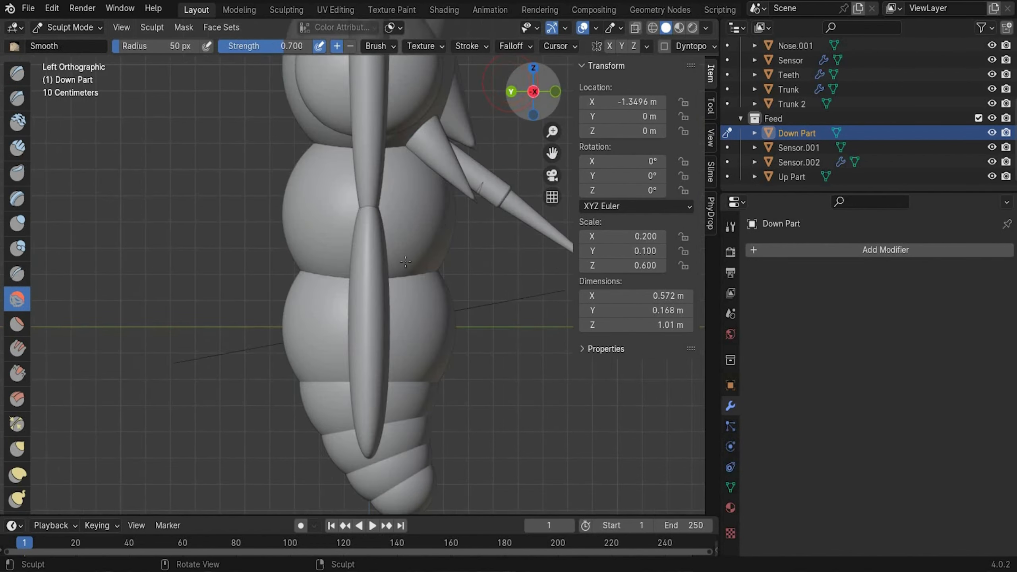
click(511, 92)
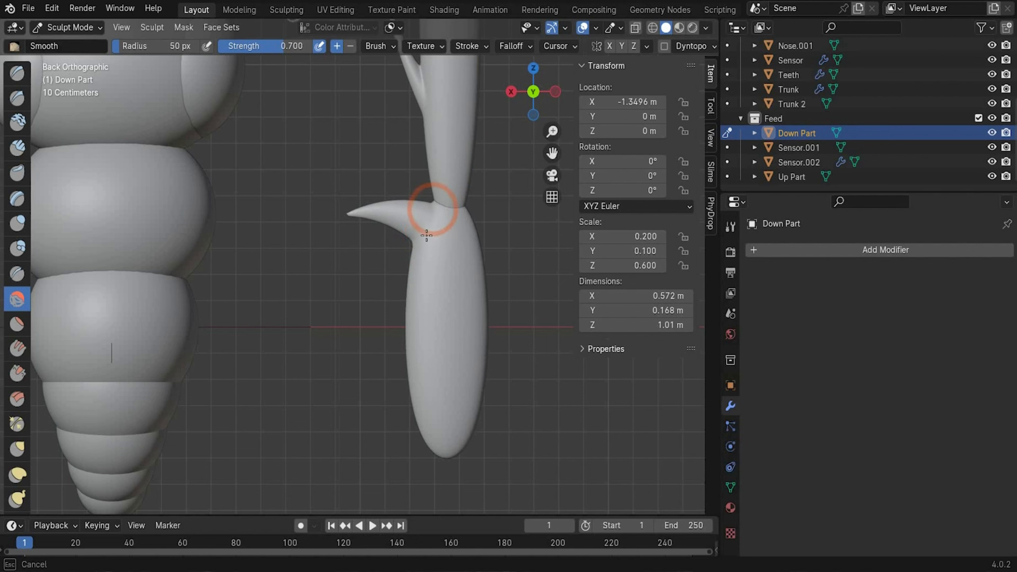
Thicken the base of Down Part's spike from the back and front using the Inflate brush at 25 px radius.
key(i)
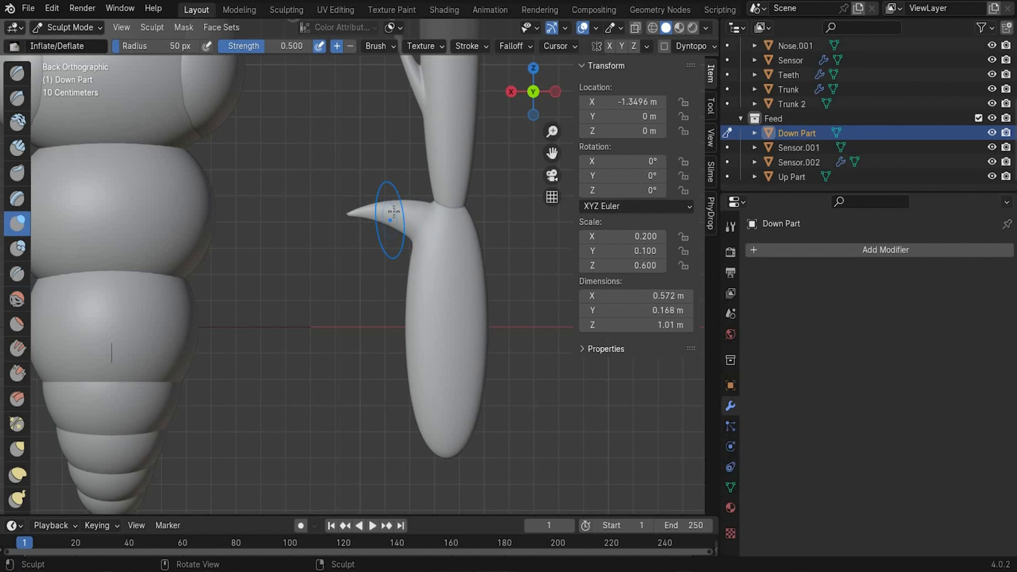
drag(120, 46, 116, 46)
key(f)
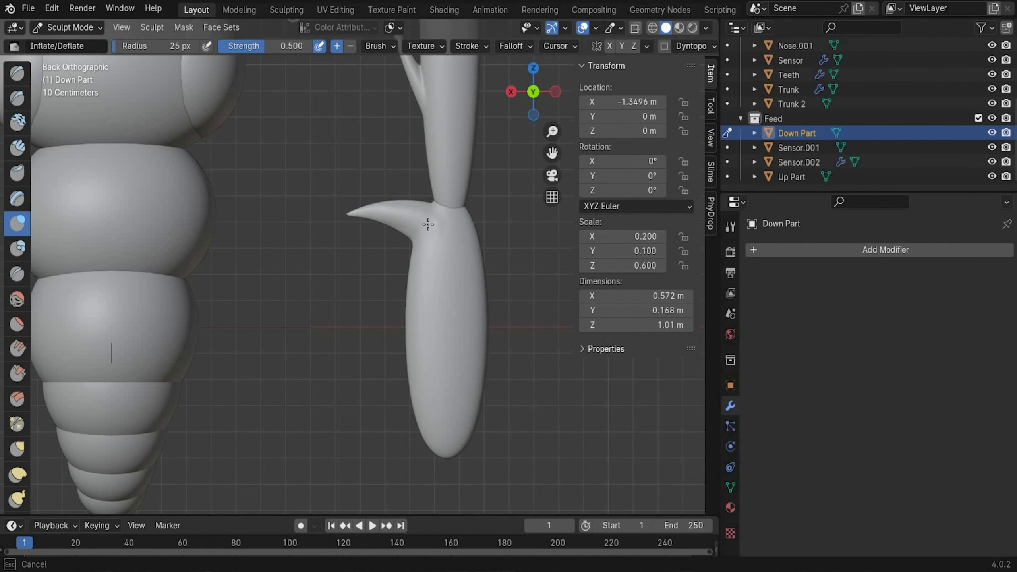
drag(428, 224, 429, 229)
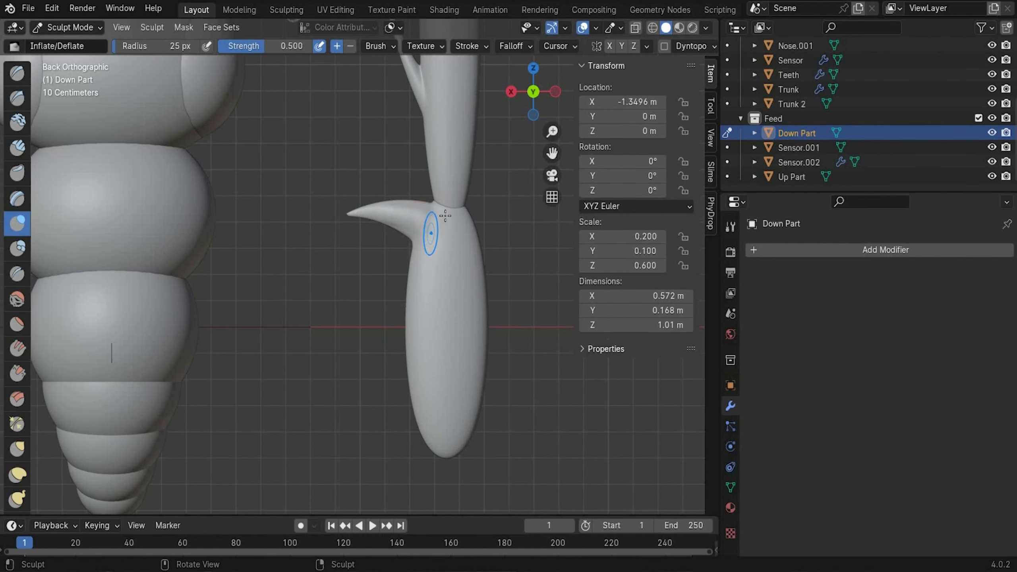
key(KP_1)
key(f)
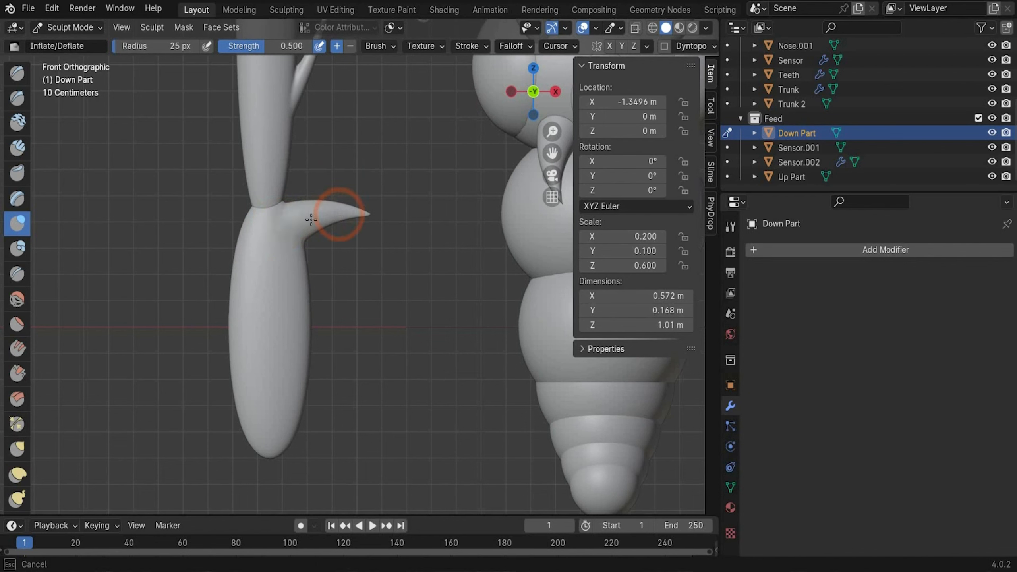
click(291, 229)
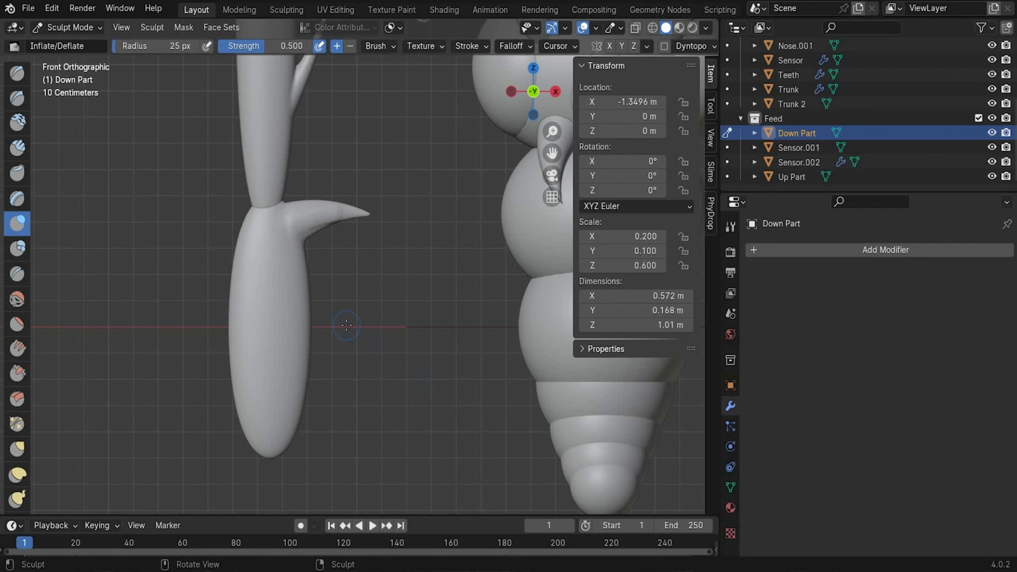
Widen Down Part's lower end and pull its upper end upward using the Grab brush at 75 px radius.
click(17, 448)
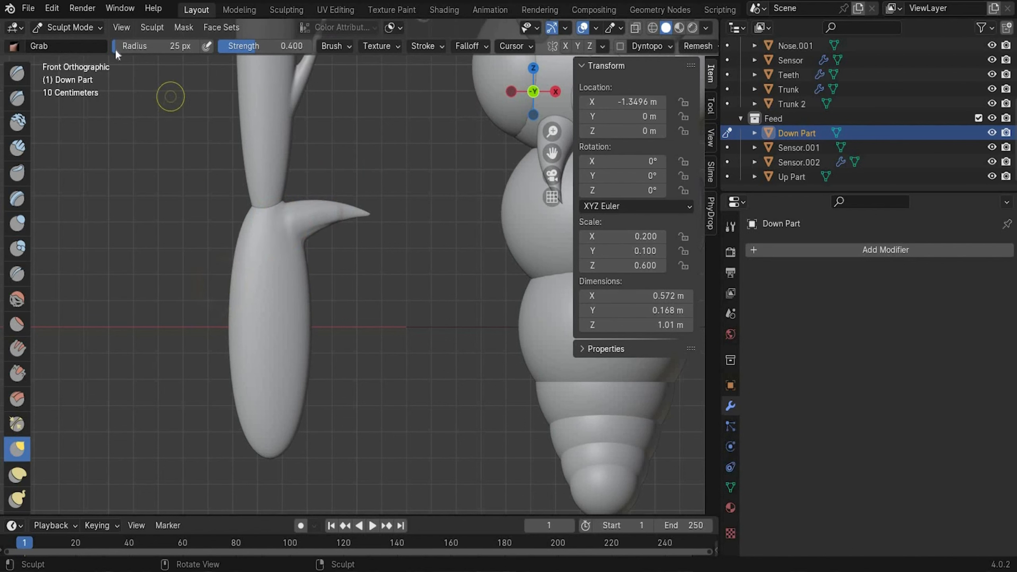
drag(120, 47, 123, 46)
key(f)
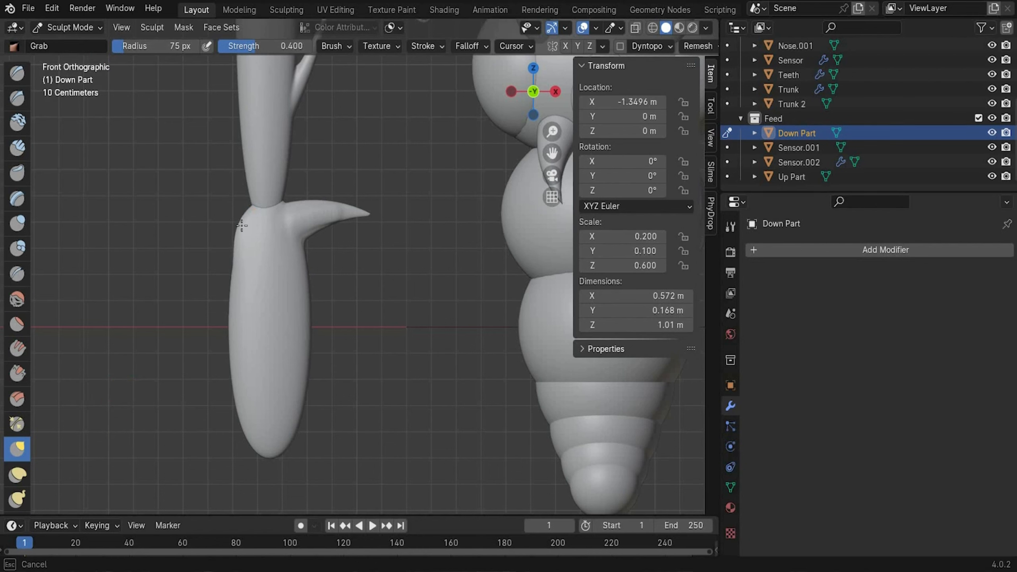
key(ctrl+z)
drag(250, 437, 232, 441)
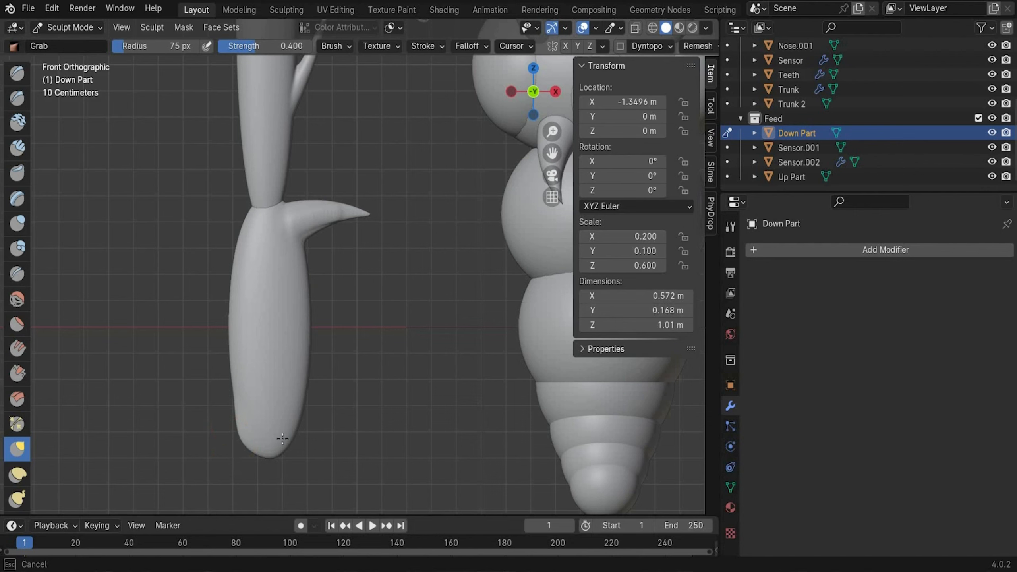
mouse_move(262, 207)
mouse_down()
mouse_move(250, 189)
mouse_move(274, 189)
mouse_up()
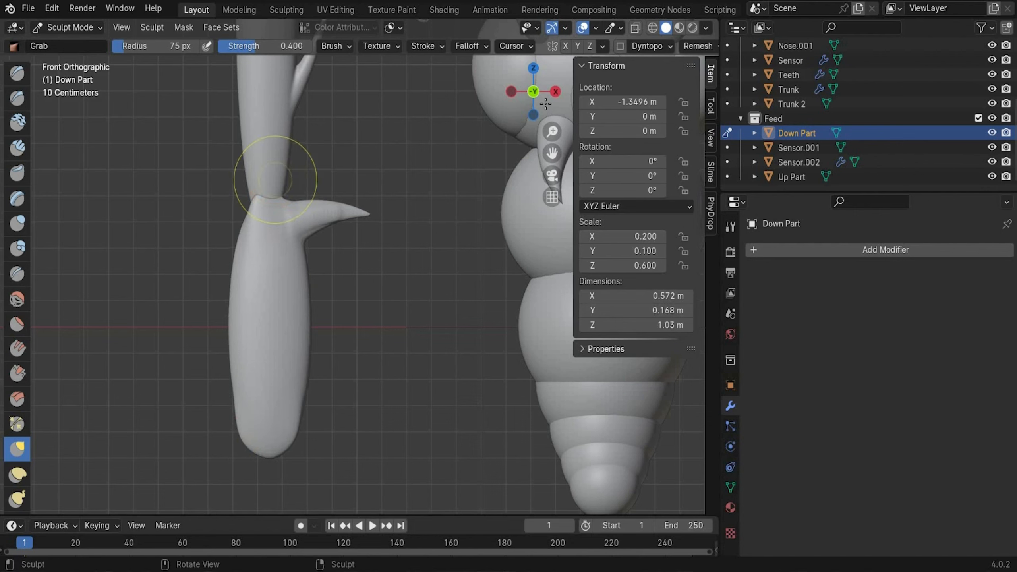
From the back view, bulge Down Part's outer side and pull in its upper corner, and return to Object Mode.
click(533, 91)
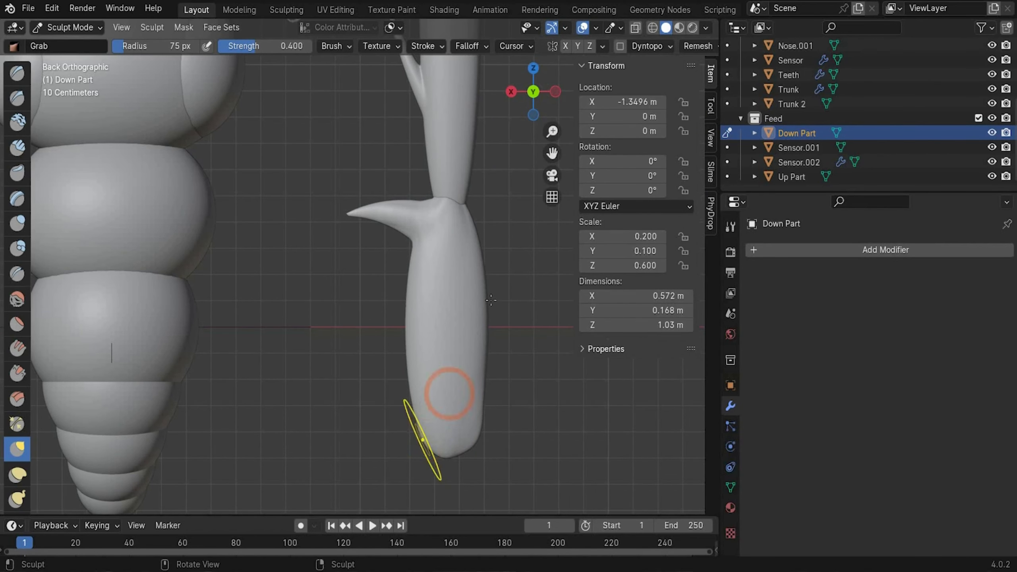
drag(485, 314, 492, 313)
mouse_move(473, 223)
mouse_down()
mouse_move(459, 222)
mouse_move(468, 216)
mouse_up()
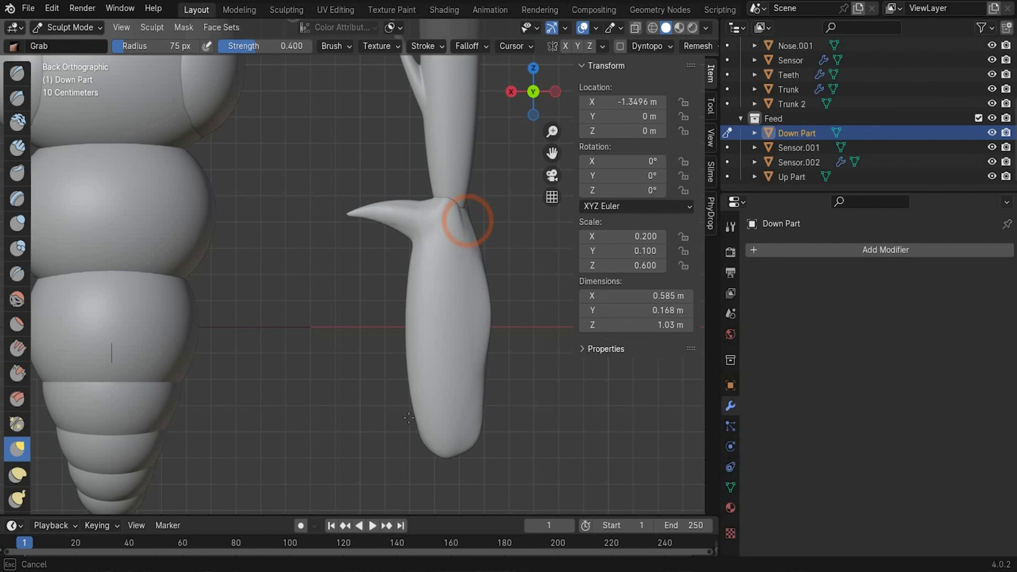
click(81, 29)
click(70, 43)
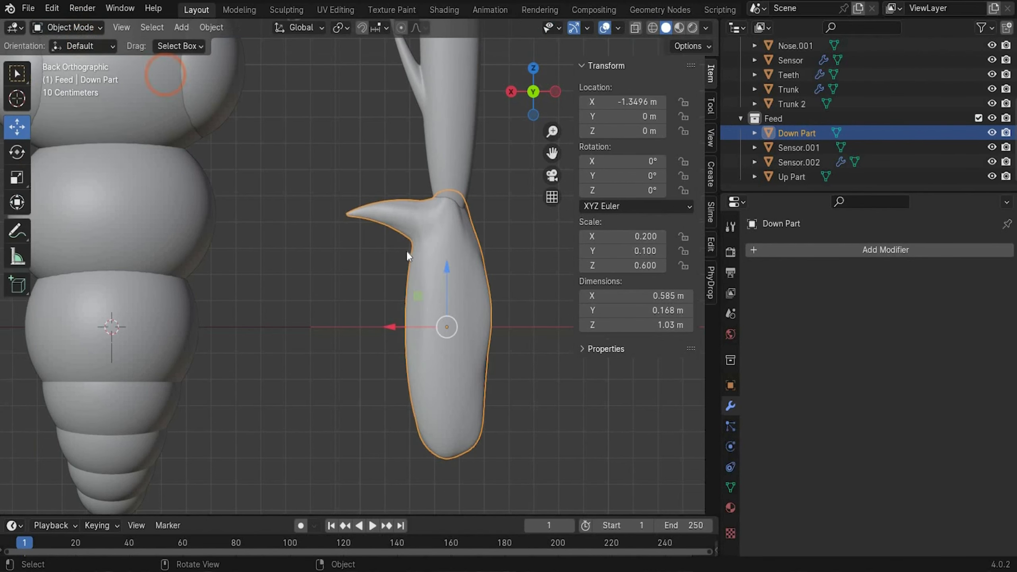
Put Up Part in Sculpt Mode and smooth where its lower and middle spikes meet the body, using the Smooth brush at 29 px radius.
scroll(407, 186, down, 3)
click(402, 185)
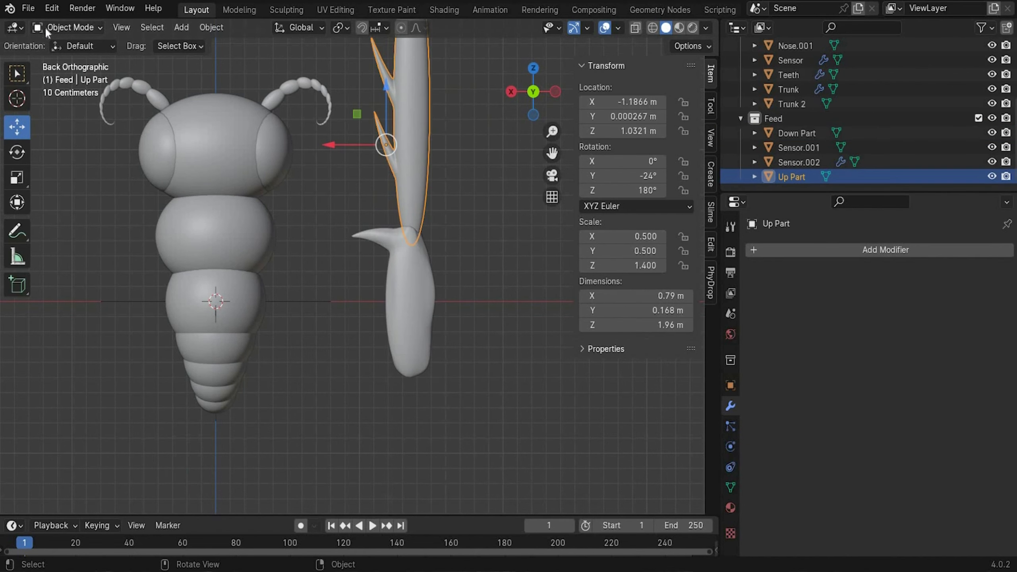
click(45, 28)
click(76, 70)
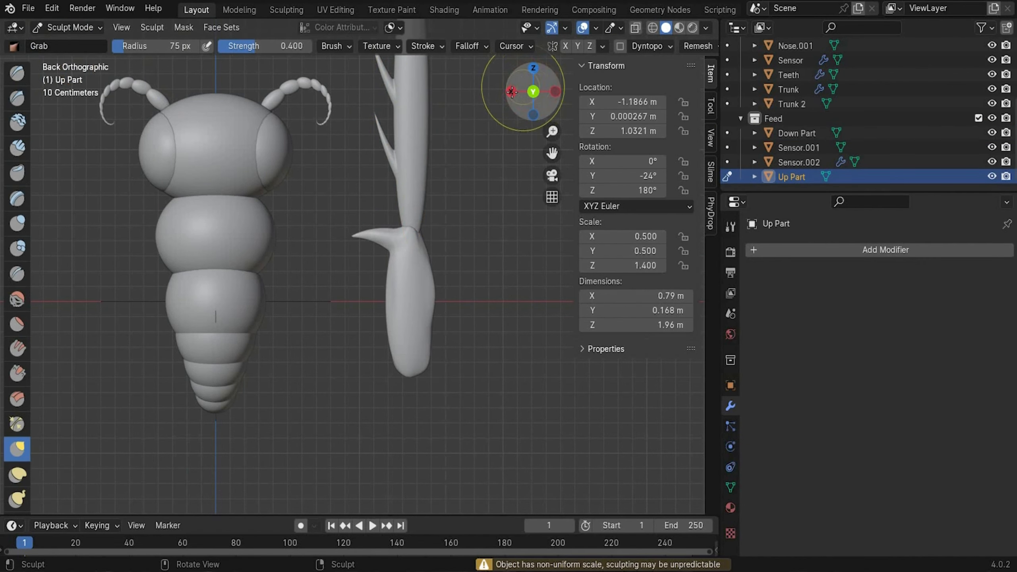
click(532, 92)
shift+middle_drag(488, 131, 491, 225)
key(shift+s)
scroll(310, 251, up, 2)
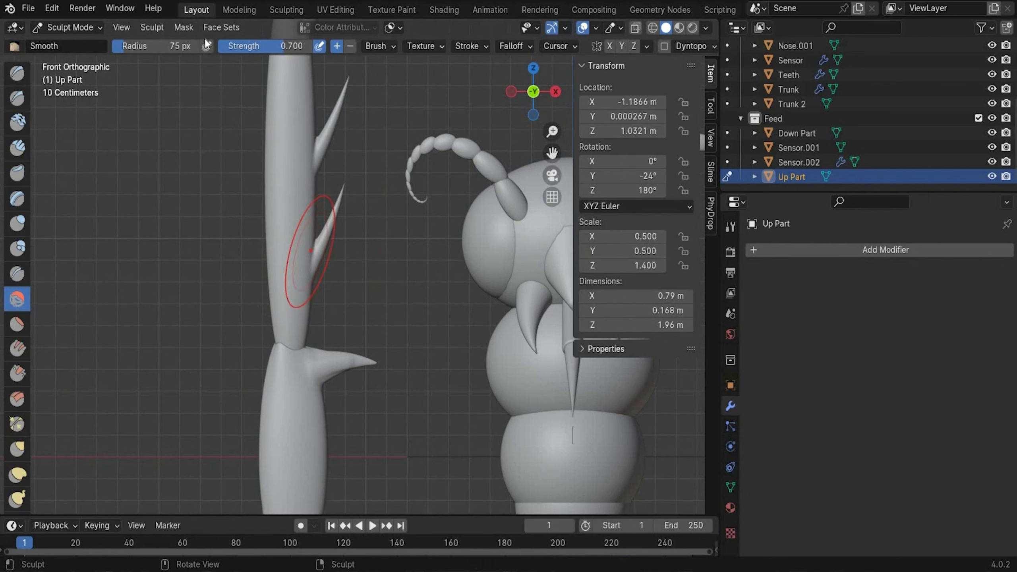
drag(120, 46, 112, 46)
drag(311, 250, 312, 267)
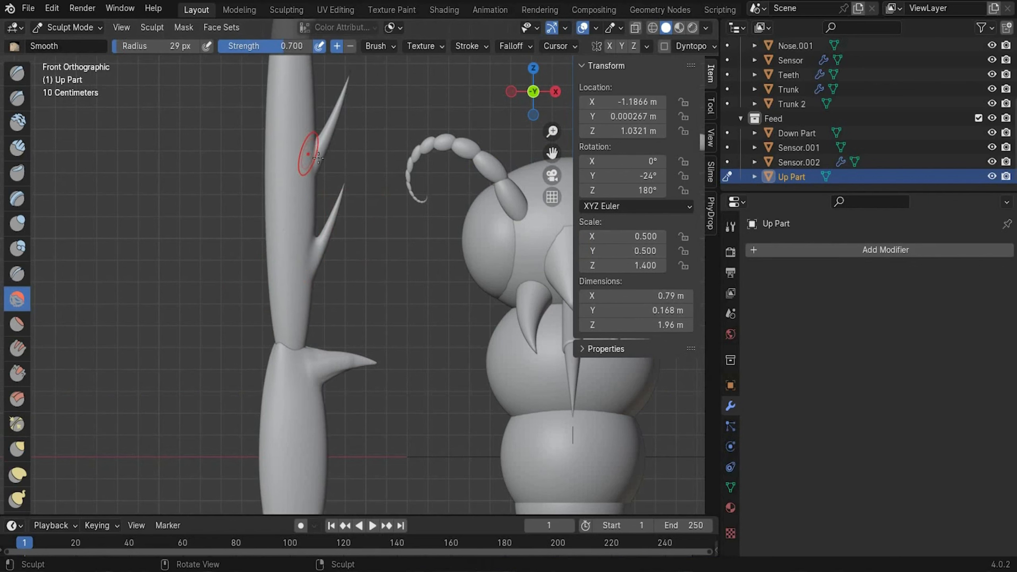
drag(308, 155, 319, 131)
scroll(554, 173, down, 3)
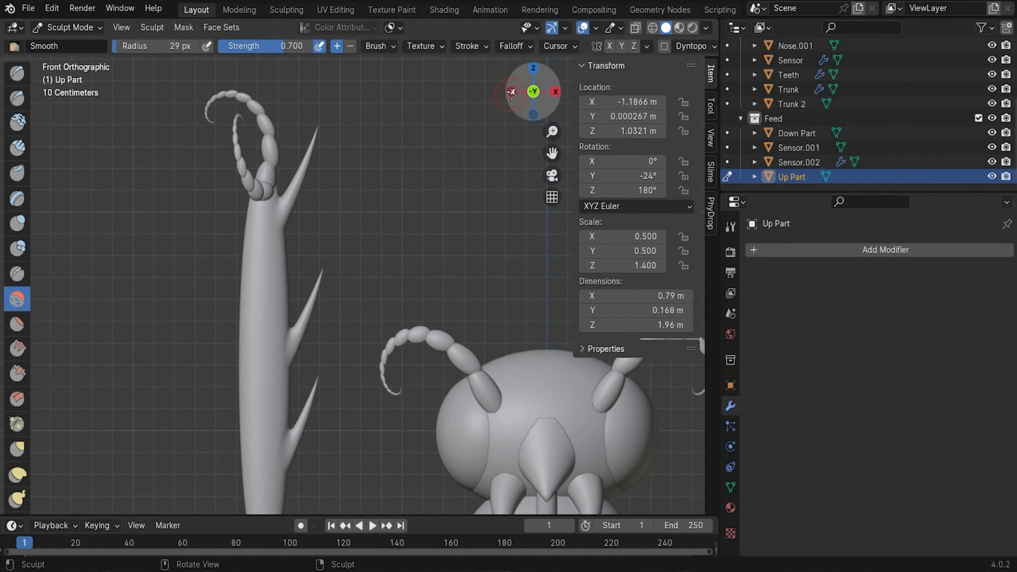
From the front view, push in Up Part's outer side beside the lower and middle spikes using the Grab brush at 106 px radius.
click(511, 92)
key(KP_1)
scroll(360, 357, down, 2)
click(17, 449)
scroll(218, 445, up, 3)
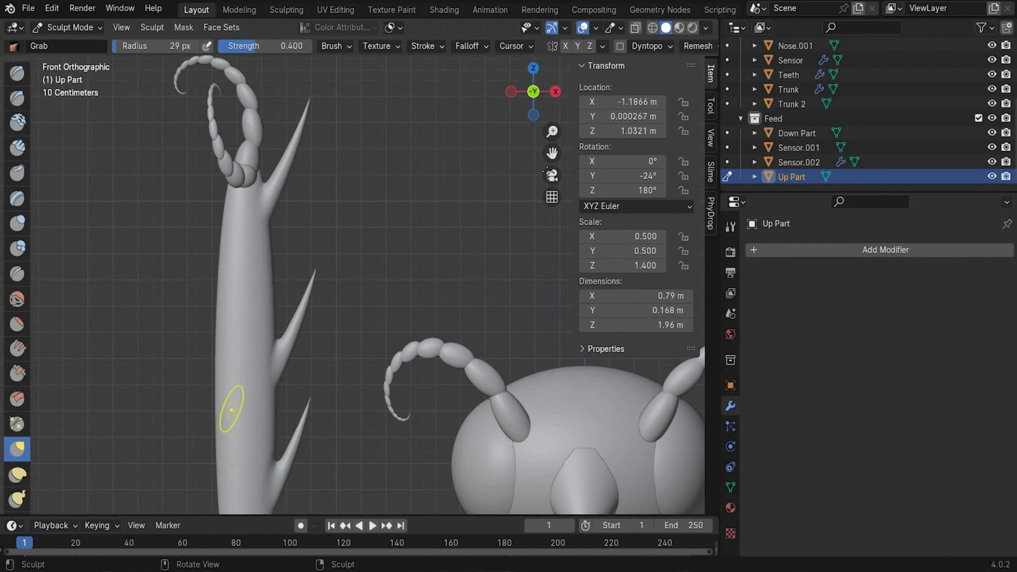
drag(124, 46, 139, 46)
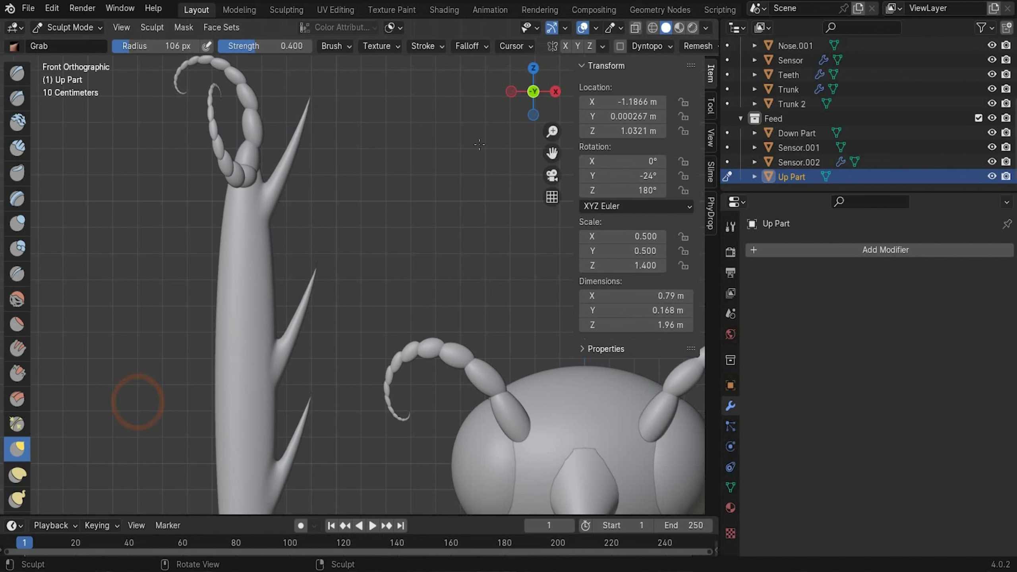
shift+middle_drag(312, 462, 340, 312)
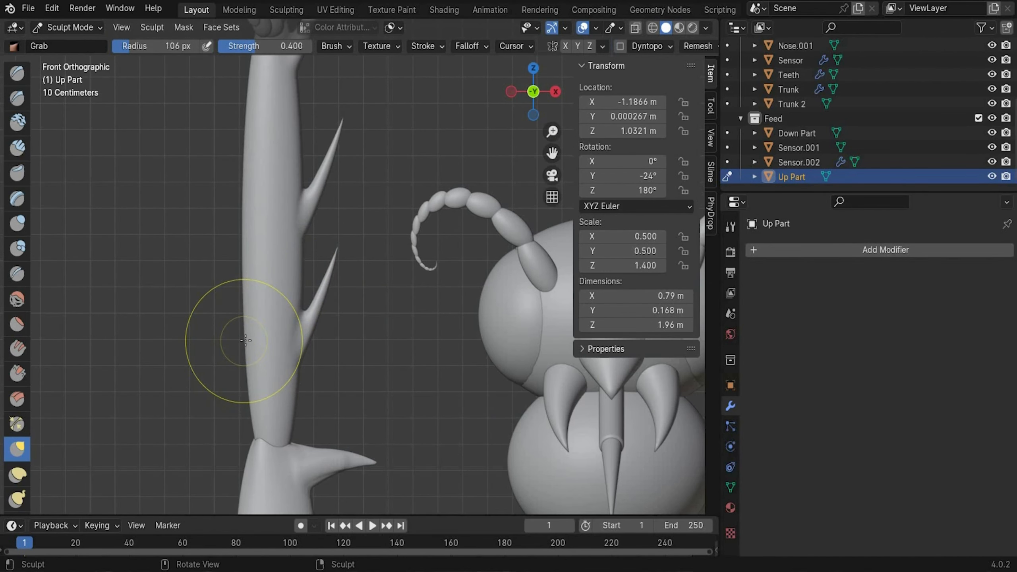
drag(246, 341, 261, 344)
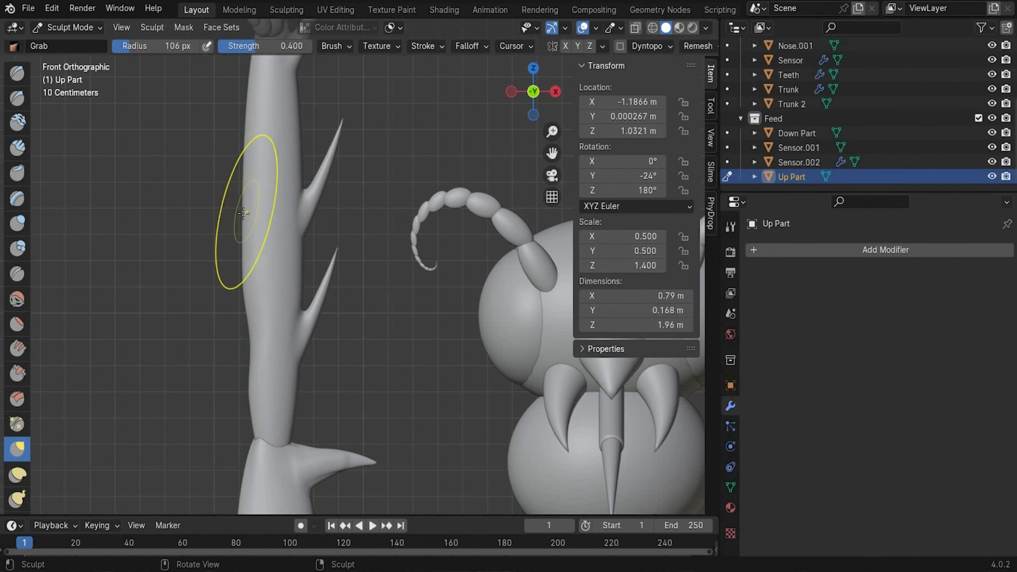
drag(244, 213, 256, 213)
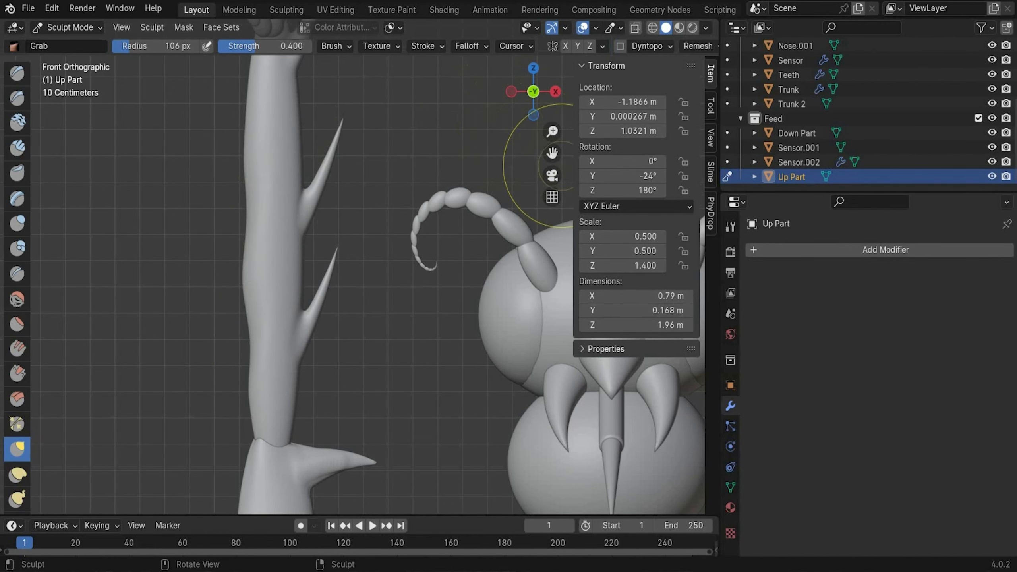
Push in the outer side of Up Part near its upper end with the Grab brush, and return to Object Mode.
shift+middle_drag(276, 70, 308, 213)
drag(287, 209, 304, 210)
scroll(305, 209, down, 3)
mouse_move(549, 148)
mouse_down()
mouse_move(438, 479)
mouse_move(460, 59)
mouse_up()
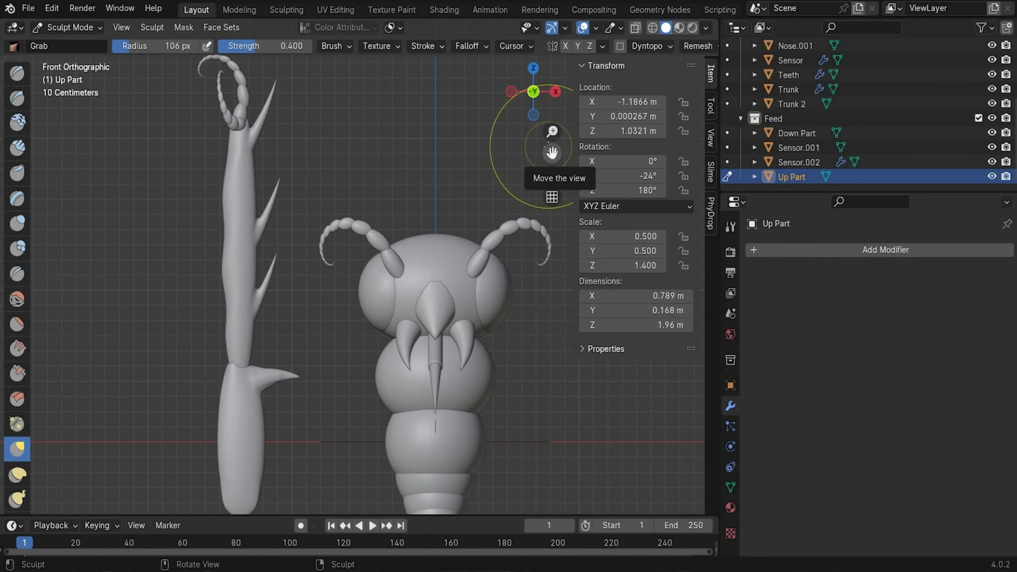
click(62, 29)
click(70, 45)
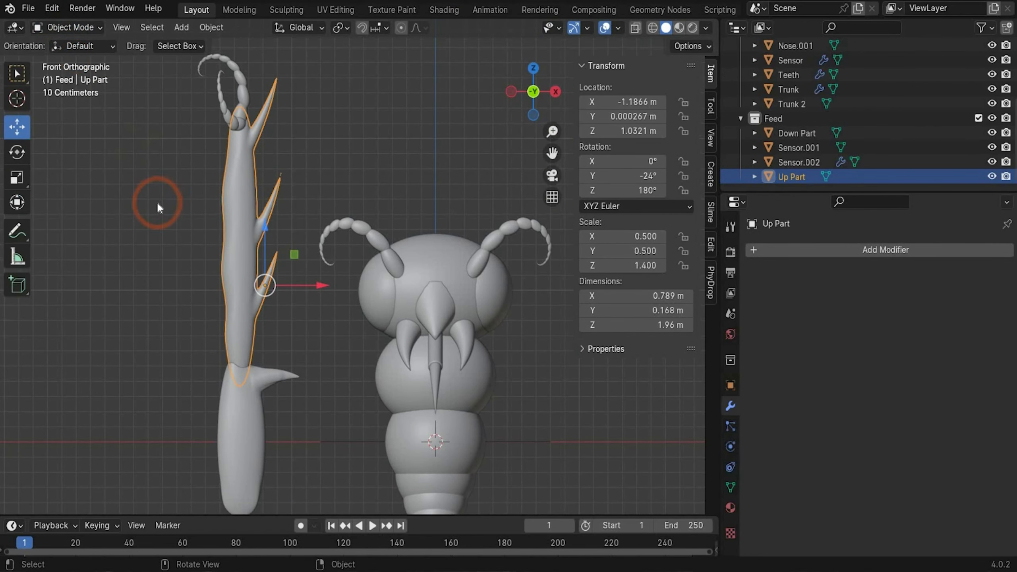
Convert Up Part and the two curled sensors at its tip to meshes, and join them into Up Part.
click(156, 201)
scroll(192, 76, down, 1)
drag(191, 72, 300, 241)
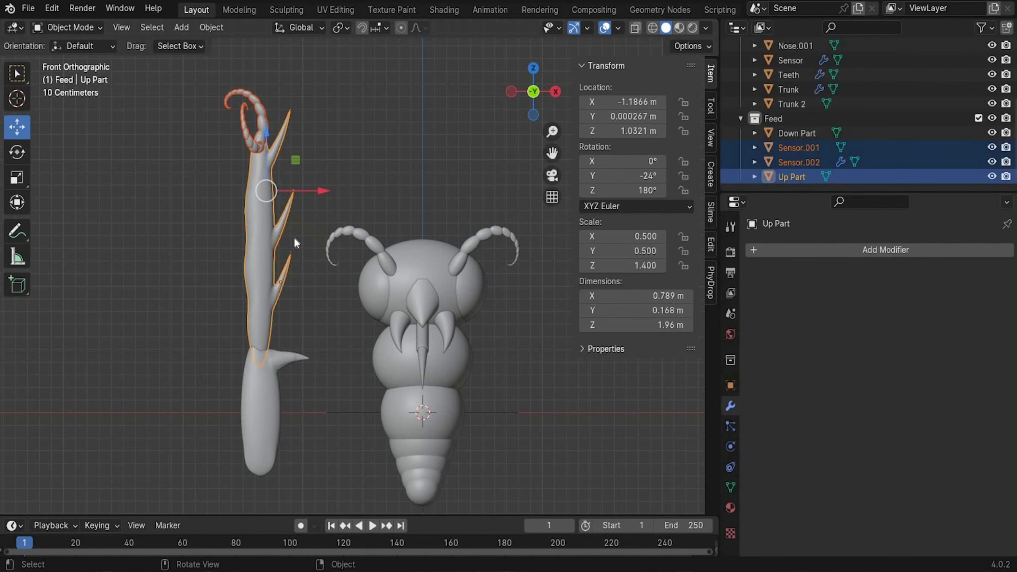
right_click(268, 226)
click(322, 234)
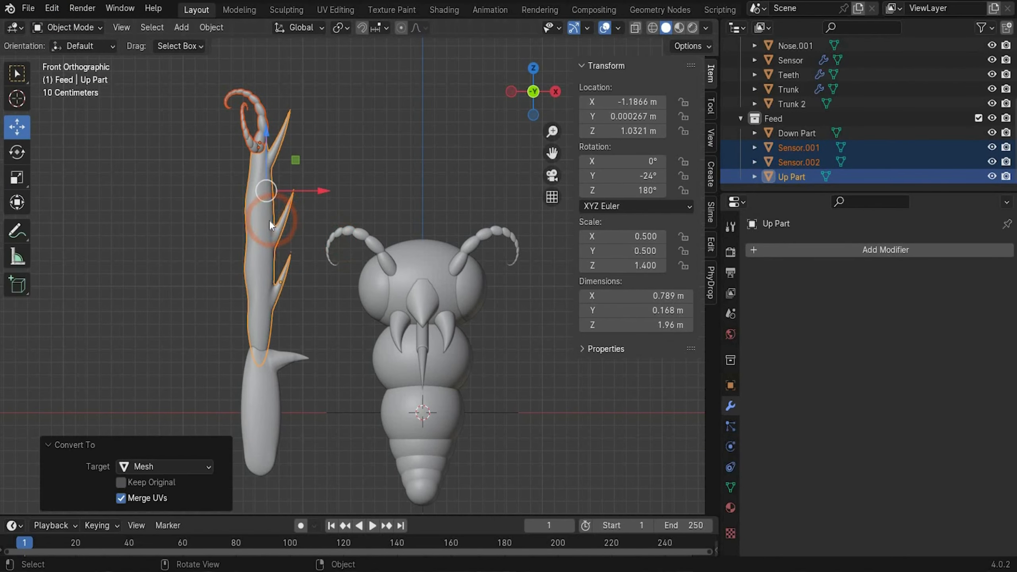
right_click(268, 220)
click(273, 207)
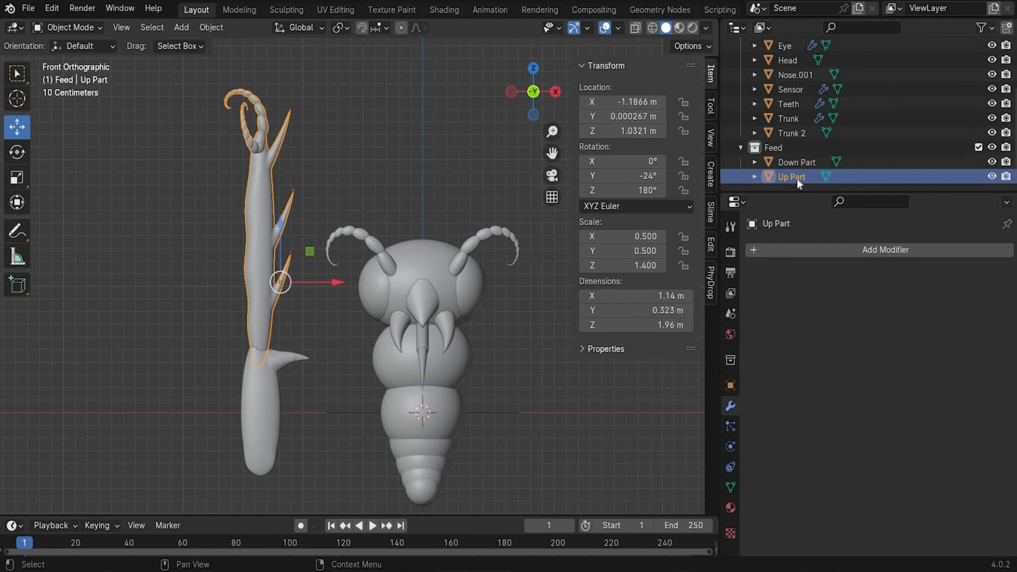
Apply the scale of Down Part and of Up Part.
click(283, 405)
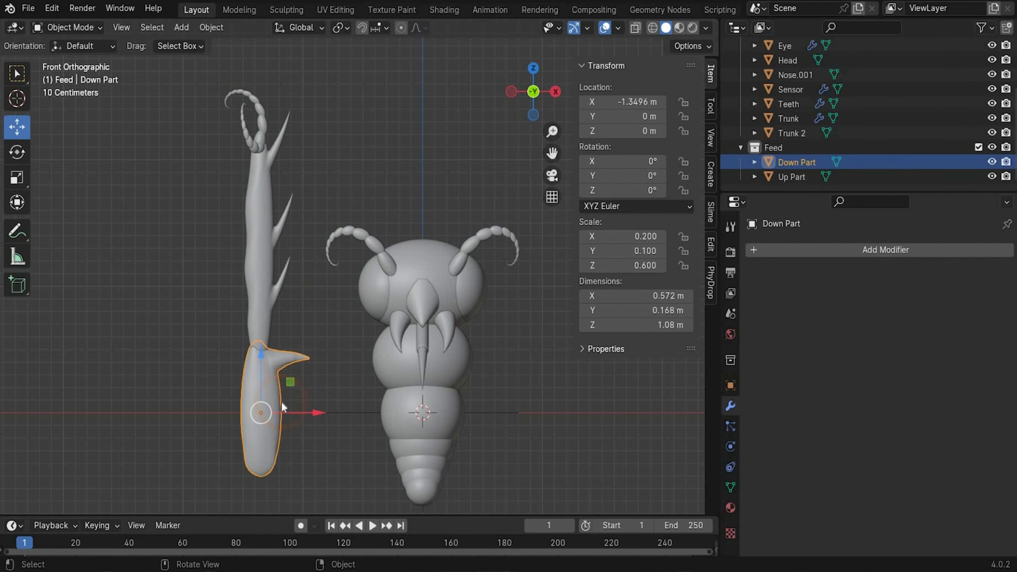
click(163, 367)
key(ctrl+a)
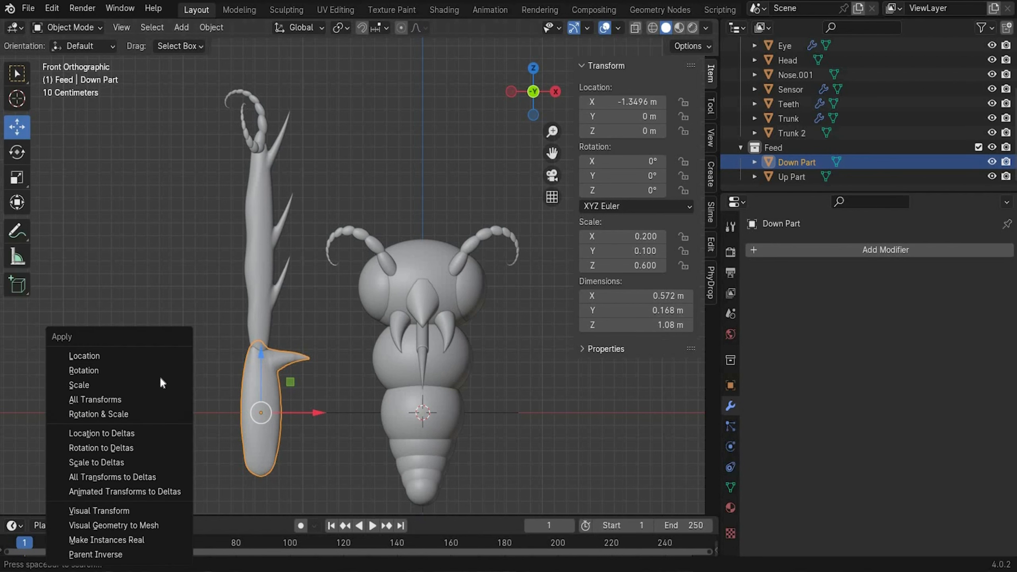
click(159, 380)
click(260, 289)
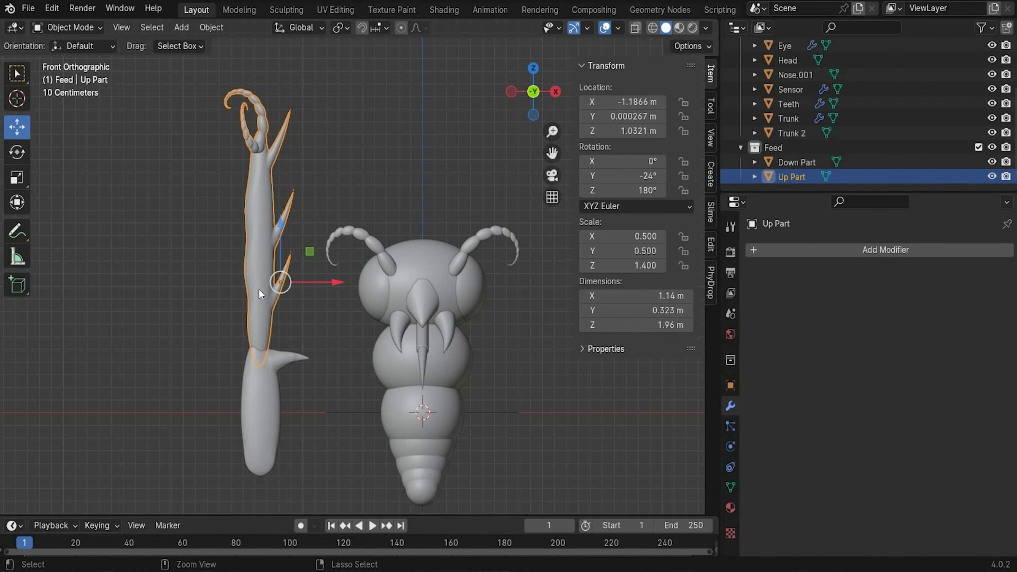
key(ctrl+a)
click(234, 288)
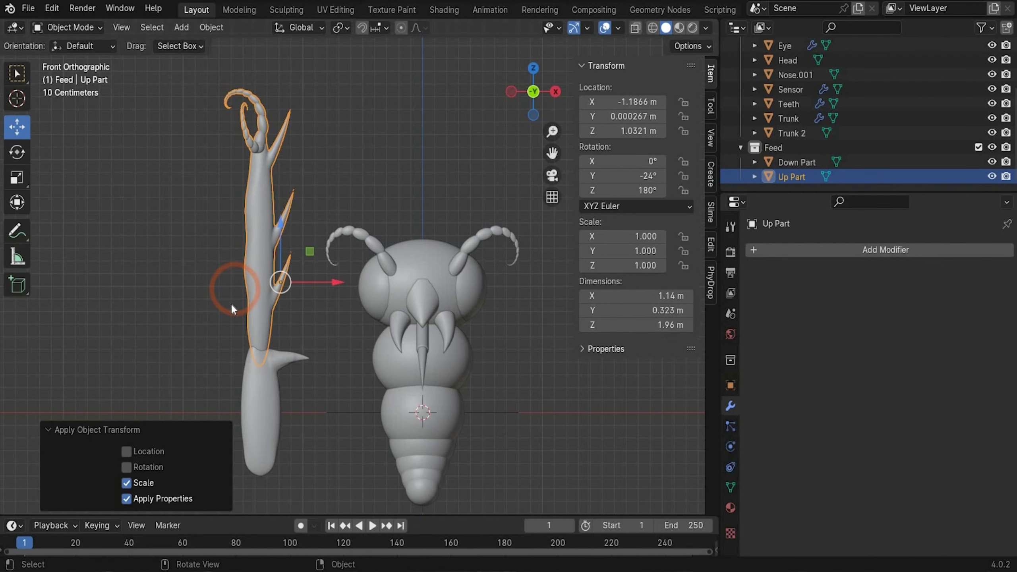
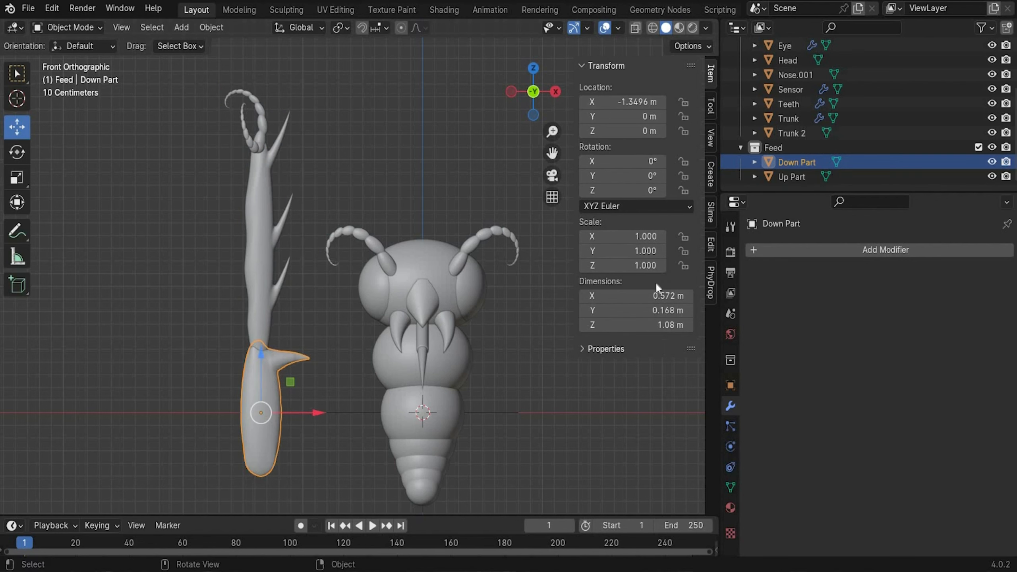
Set Down Part's scale to 0.6 in X, 0.6 in Y and 0.8 in Z.
double_click(644, 237)
text(0.6)
key(Return)
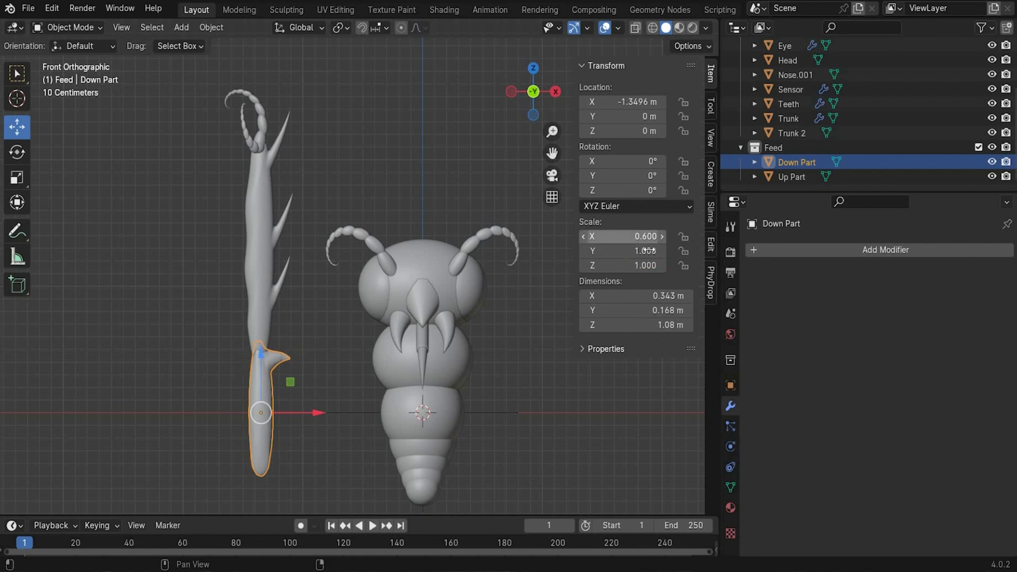
double_click(649, 251)
text(0.6)
key(Return)
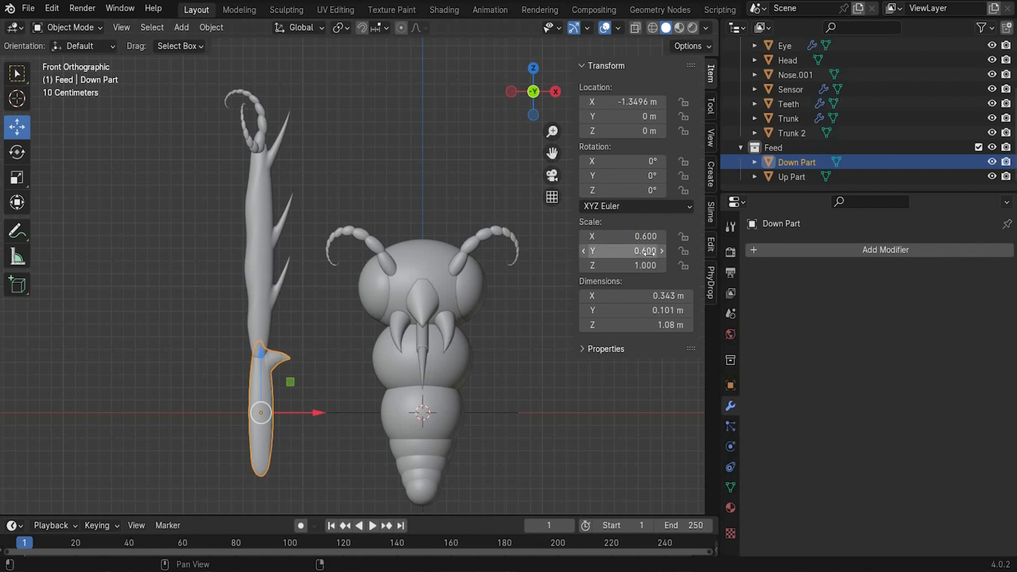
double_click(648, 264)
text(0.8)
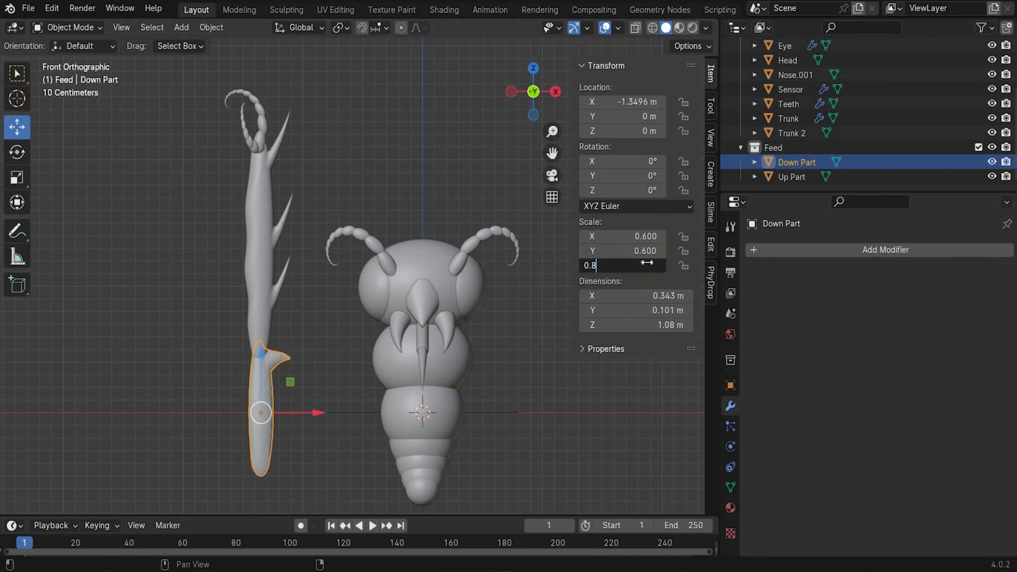
key(Return)
Set Up Part's scale to 0.6 in X, 0.6 in Y and 0.7 in Z.
click(261, 293)
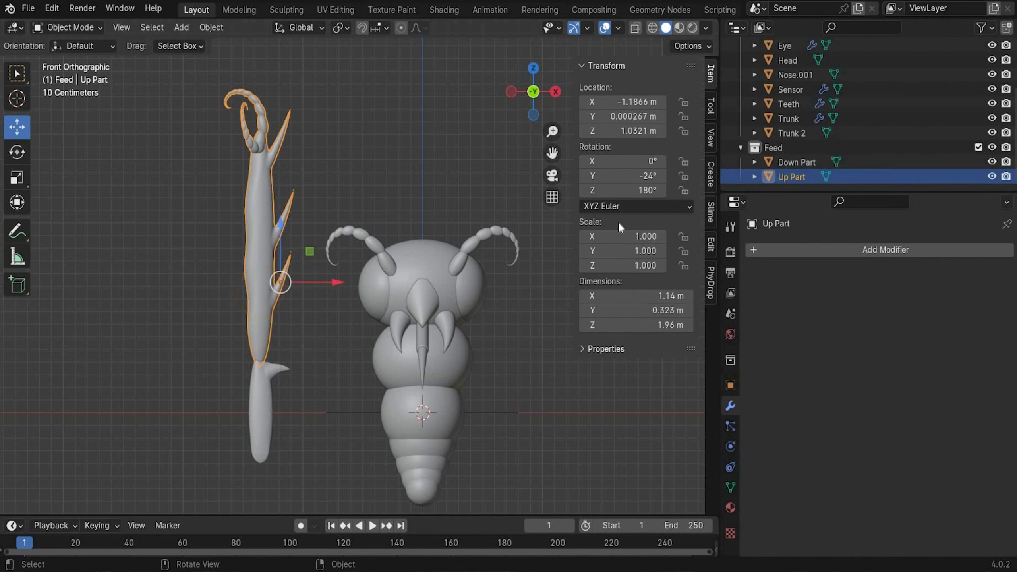
double_click(631, 237)
text(0.6)
key(Return)
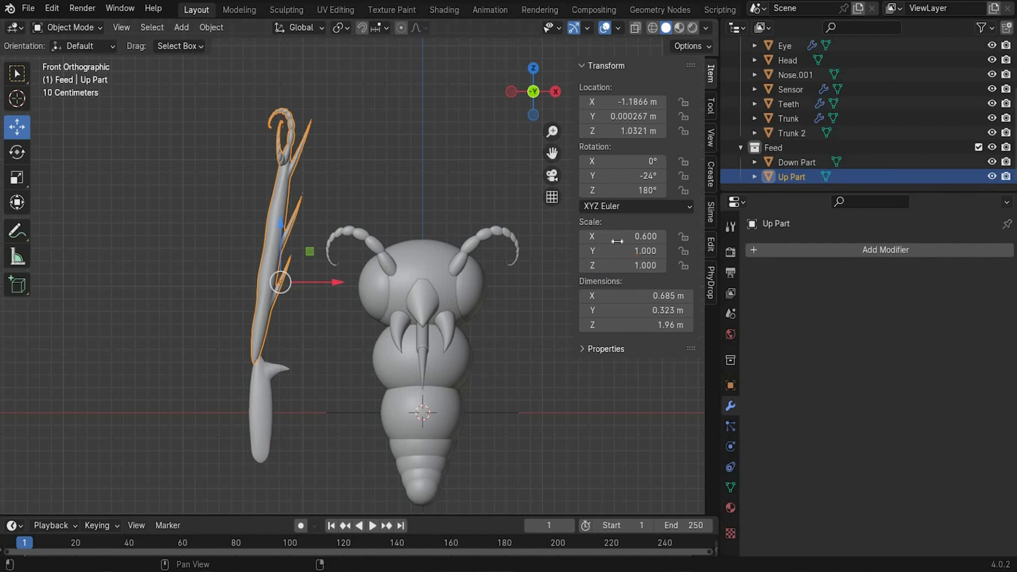
double_click(620, 249)
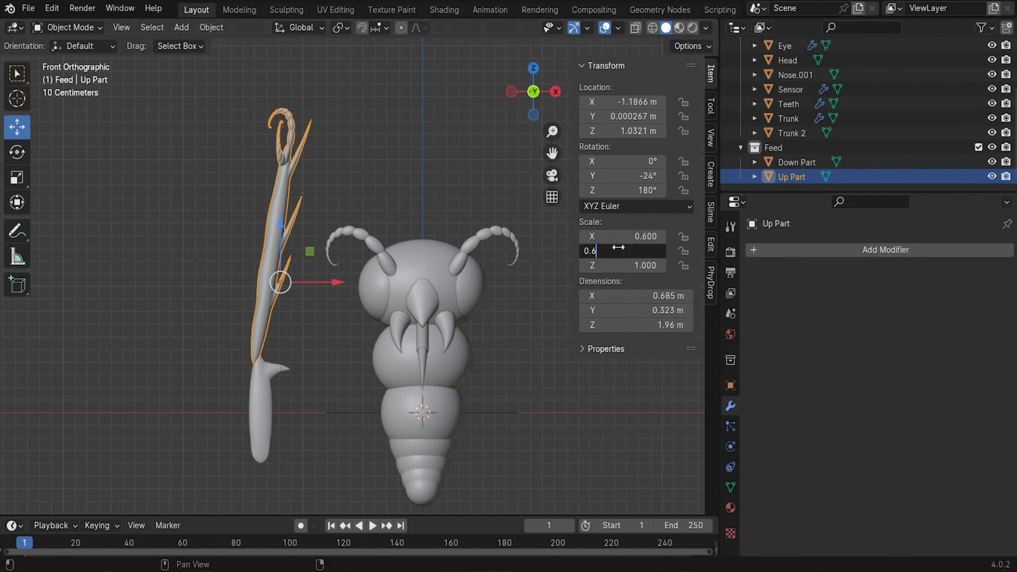
double_click(621, 266)
text(0.7)
key(Return)
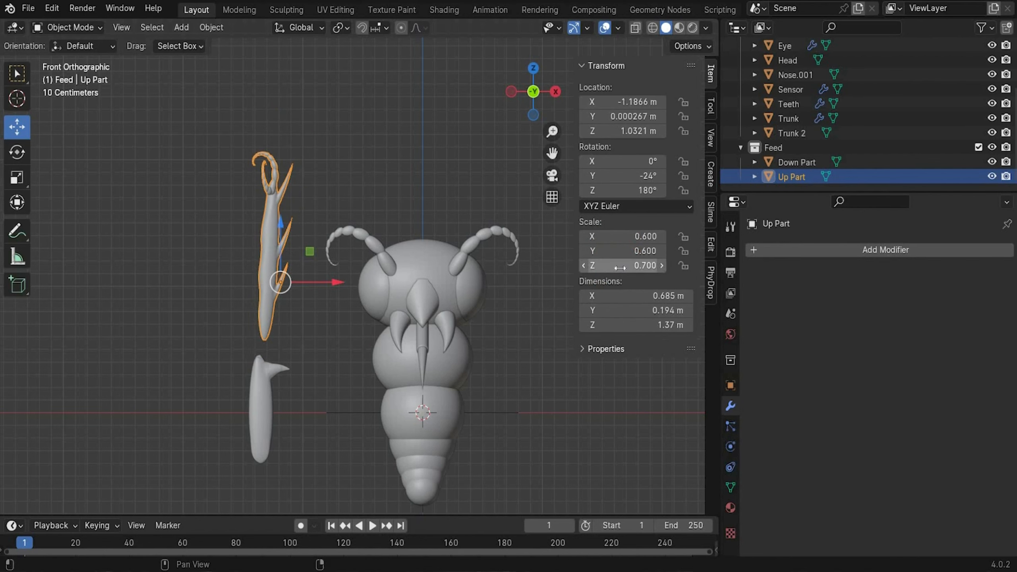
Move Up Part's origin to its center of mass (surface), and select Down Part.
shift+middle_drag(265, 284, 112, 189)
right_click(111, 188)
mouse_move(109, 235)
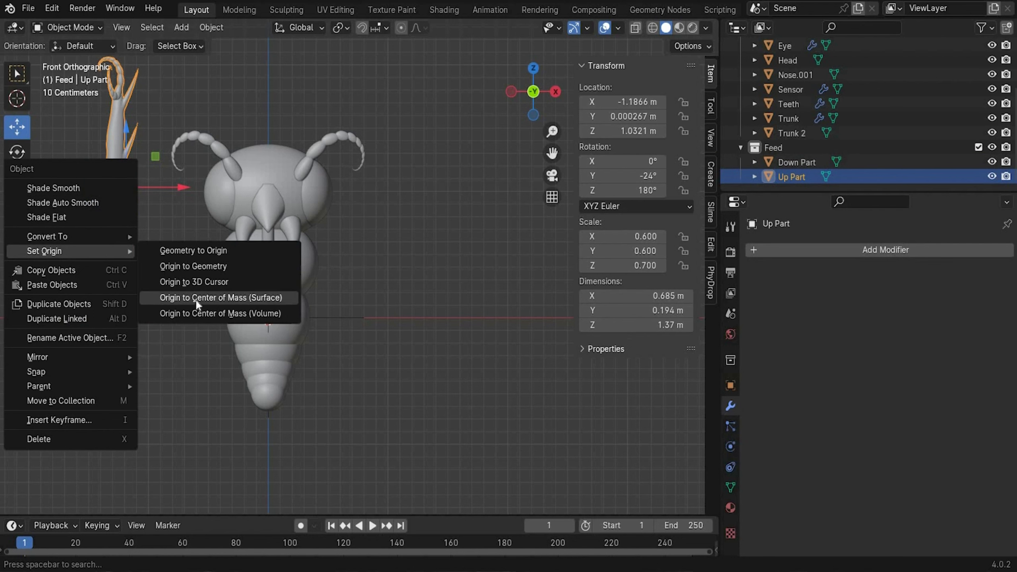
click(200, 298)
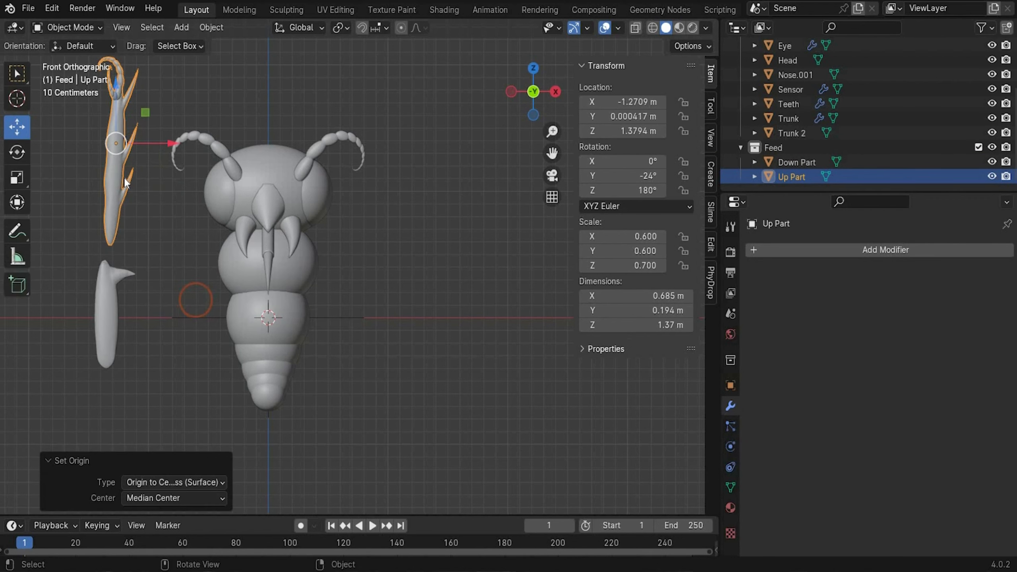
click(113, 299)
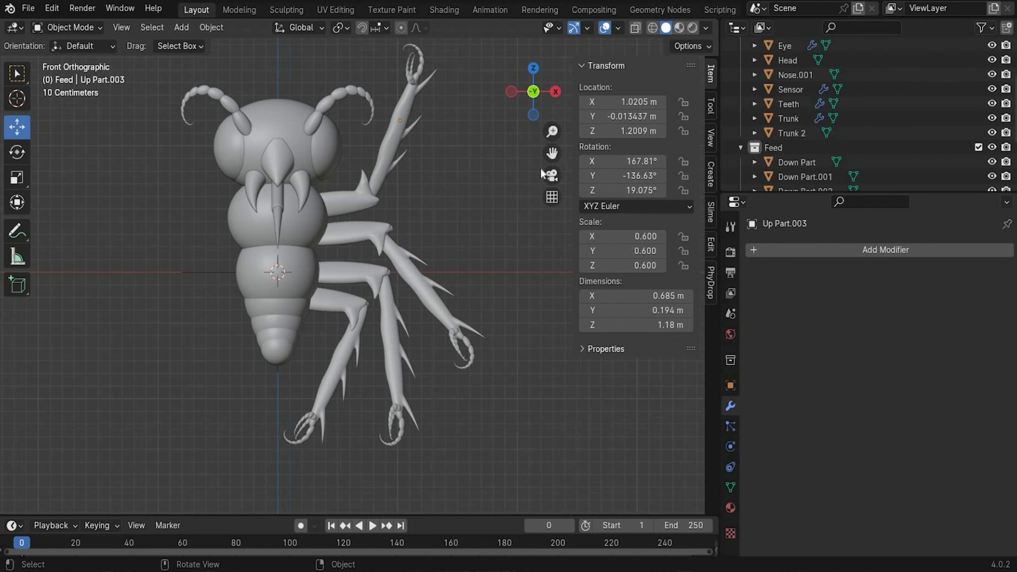
Compare the arrangement of the four legs with the reference image Artwork.png, and return to the Blender scene.
drag(553, 153, 570, 165)
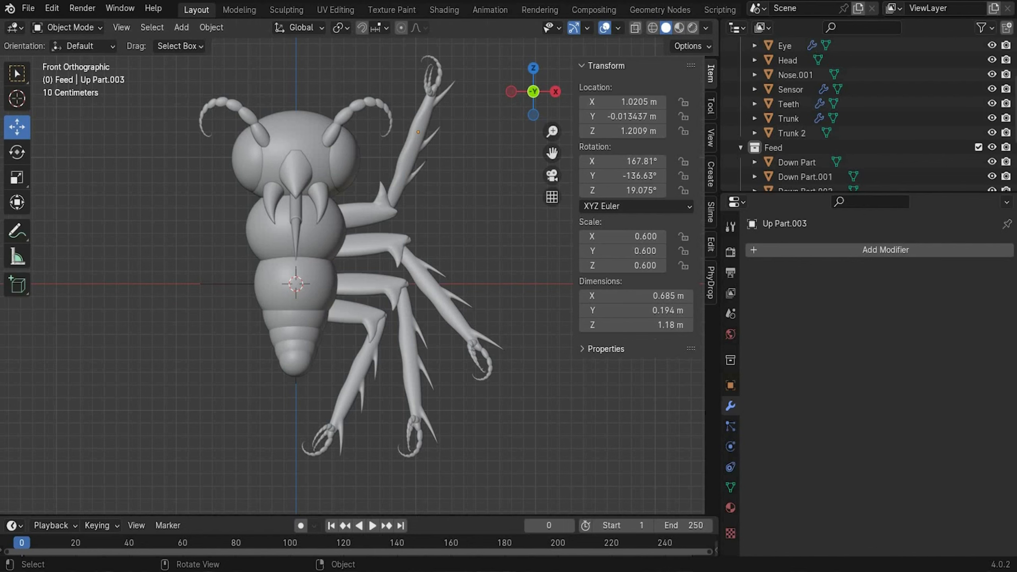
key(alt+Tab)
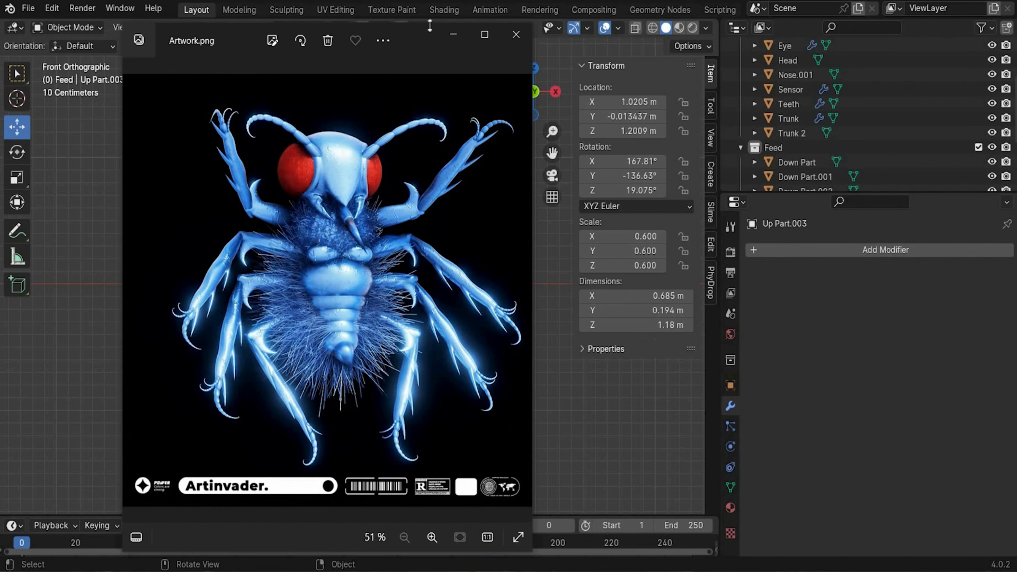
click(453, 34)
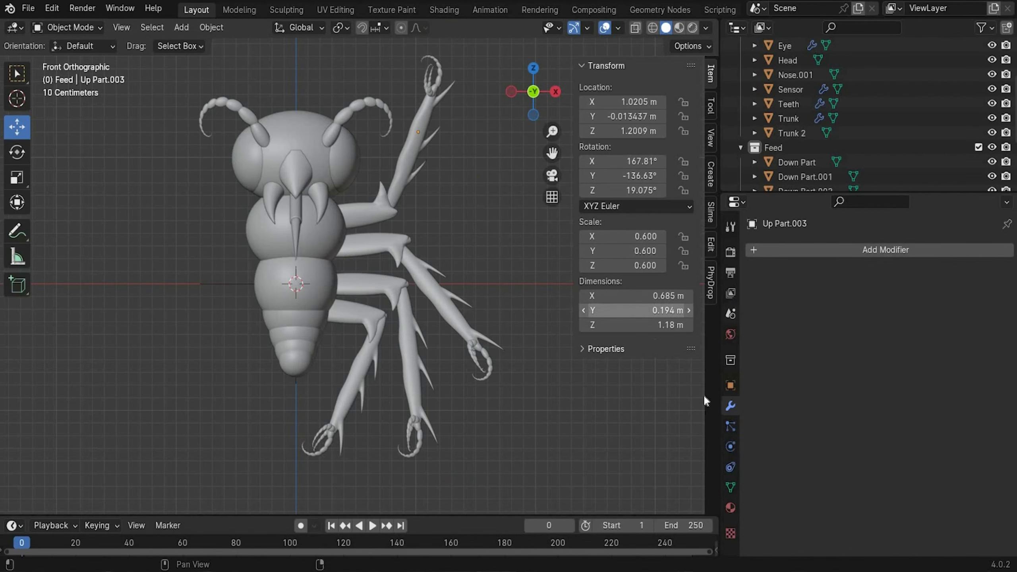
Add a Mirror modifier on the X axis to Down Part.003, using Body Middle as the mirror object.
scroll(753, 160, down, 3)
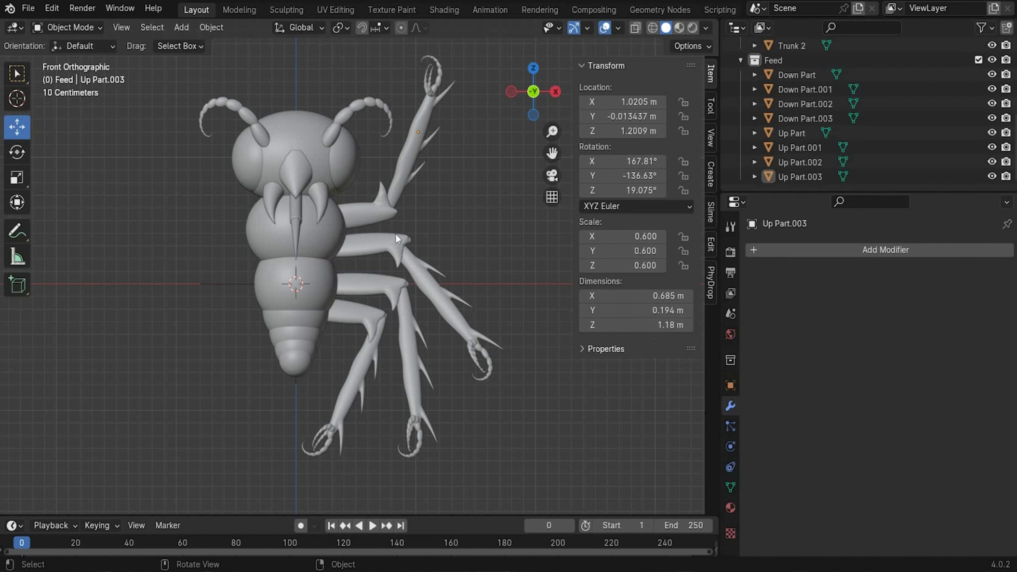
click(373, 215)
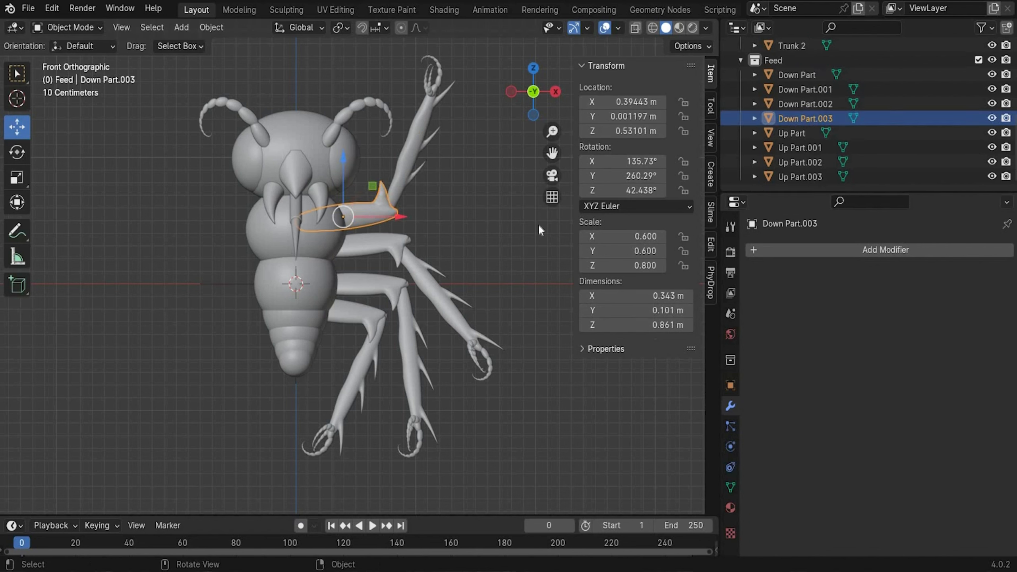
click(779, 250)
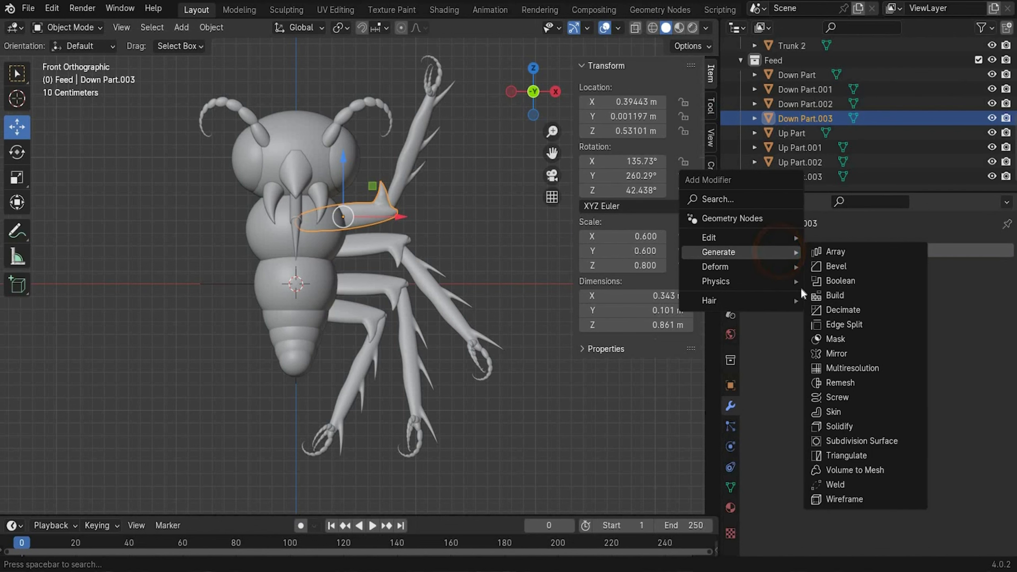
click(848, 354)
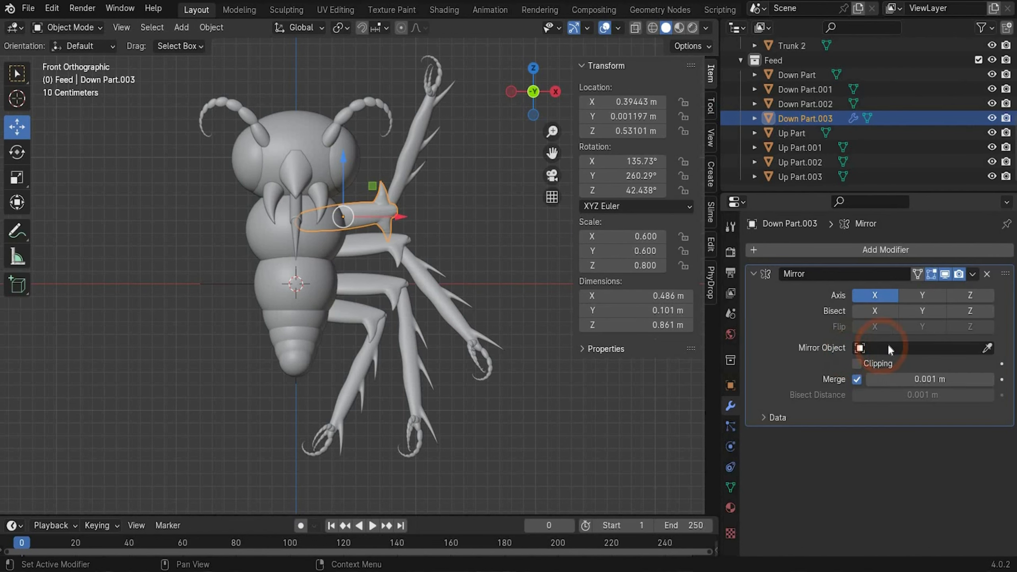
key(e)
click(316, 245)
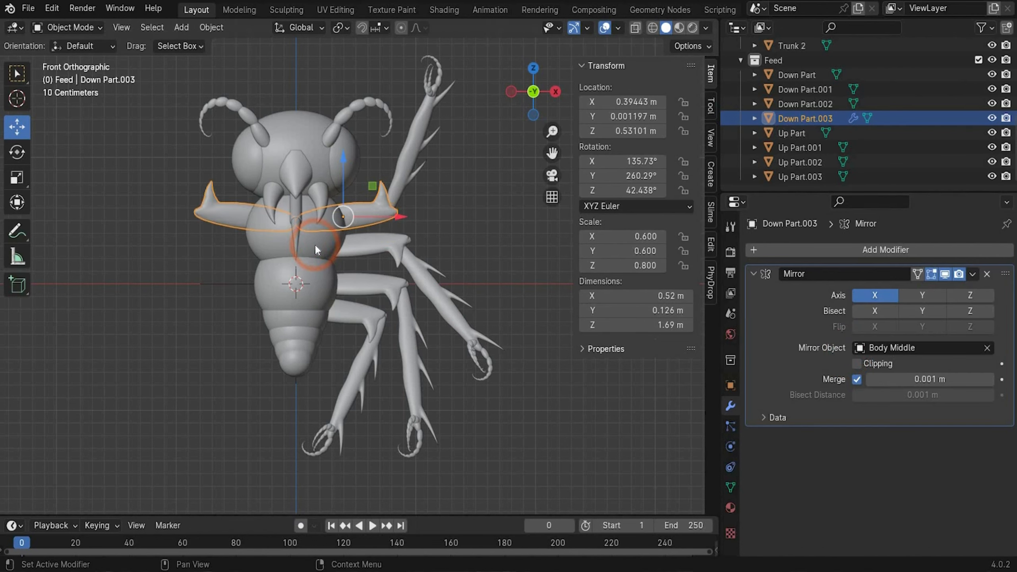
Copy Down Part.003's Mirror modifier to all the other Up Part and Down Part leg pieces in the Feed collection.
click(802, 175)
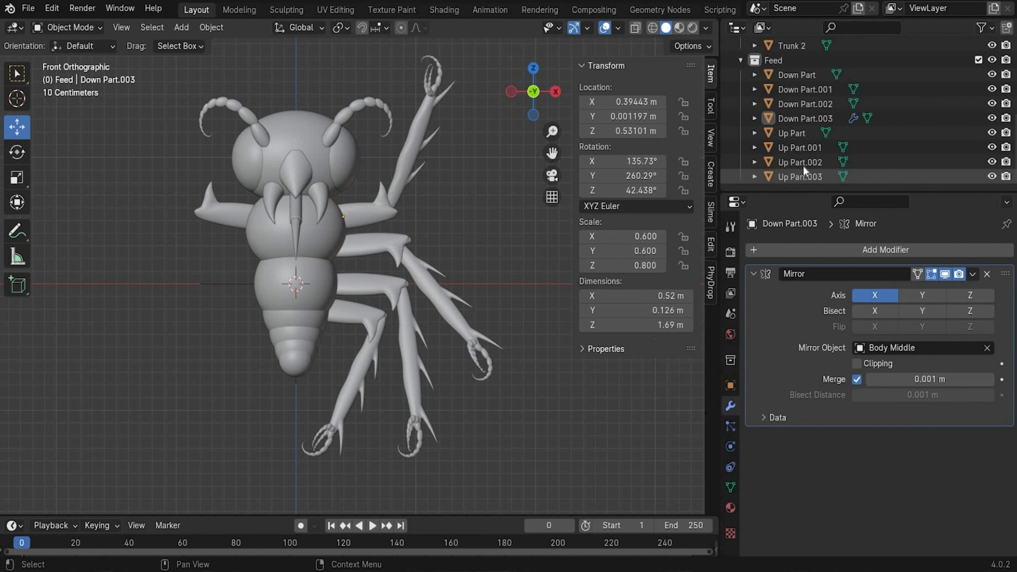
drag(804, 163, 810, 89)
ctrl+click(805, 76)
ctrl+click(810, 120)
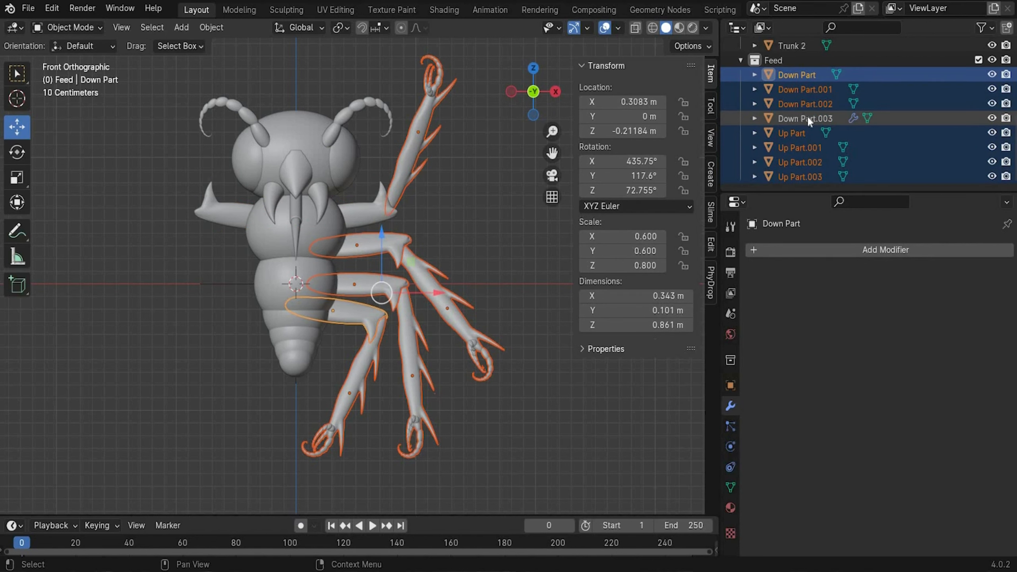
ctrl+click(808, 118)
click(972, 274)
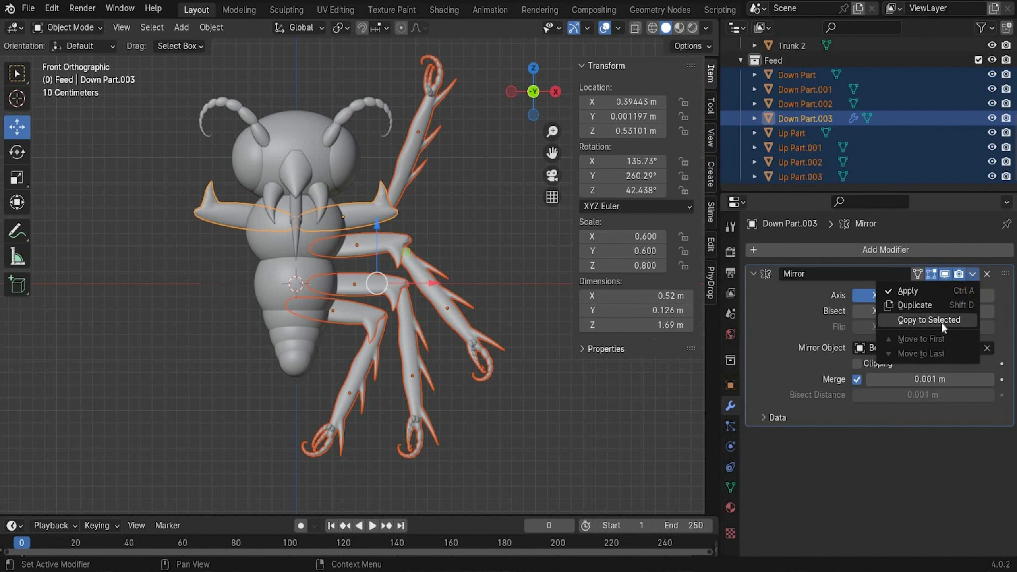
click(929, 320)
click(328, 219)
scroll(328, 220, down, 2)
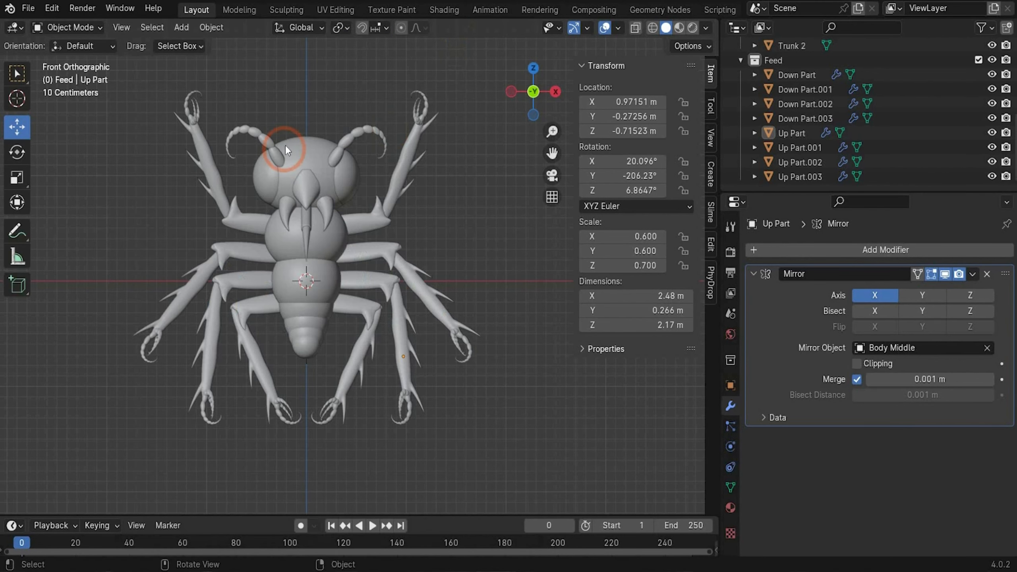
scroll(285, 144, up, 1)
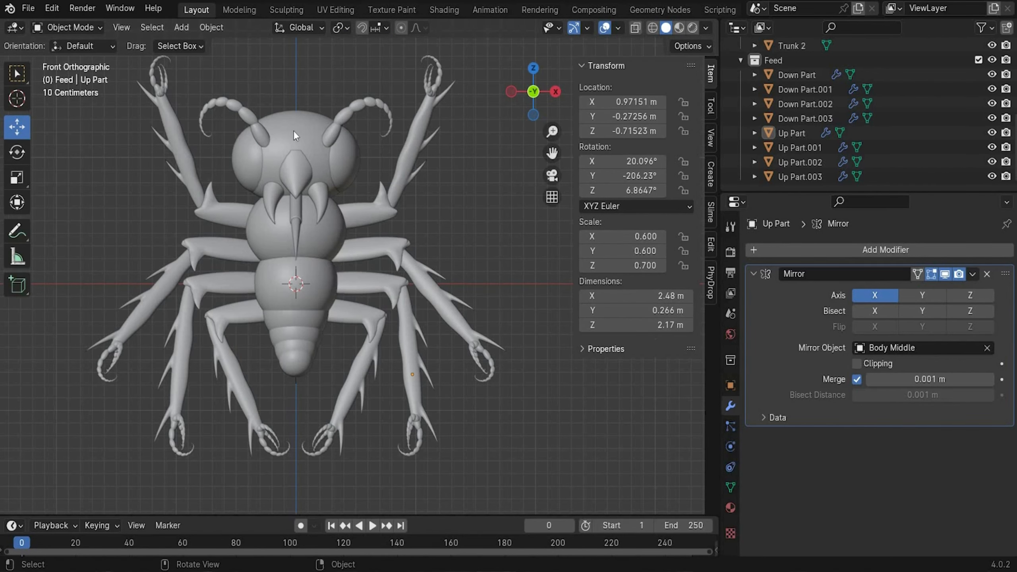
Convert the head, eyes, antennae, nose, teeth and both trunk pieces to meshes.
drag(227, 77, 355, 178)
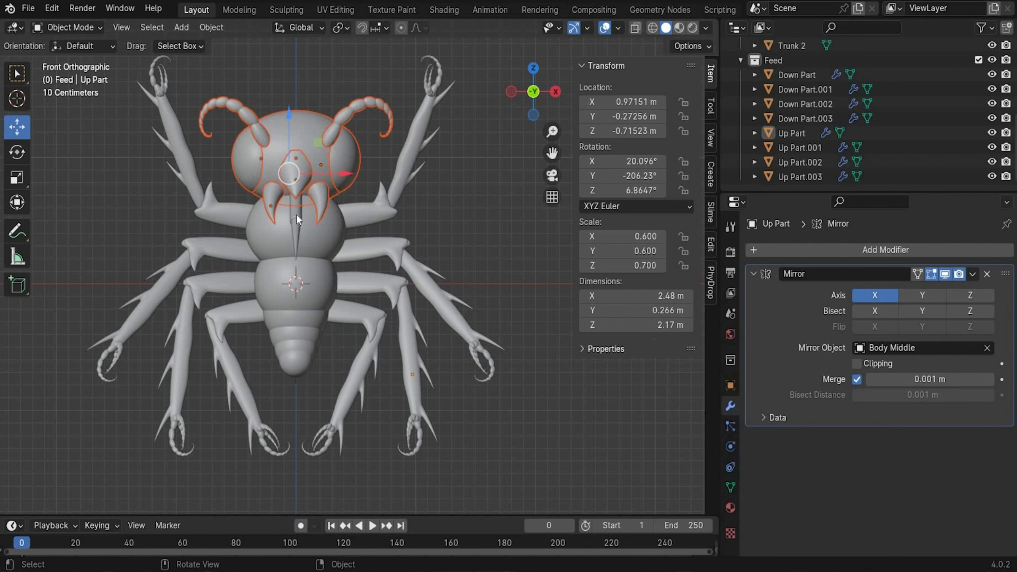
shift+click(297, 218)
right_click(297, 219)
mouse_move(313, 134)
click(339, 148)
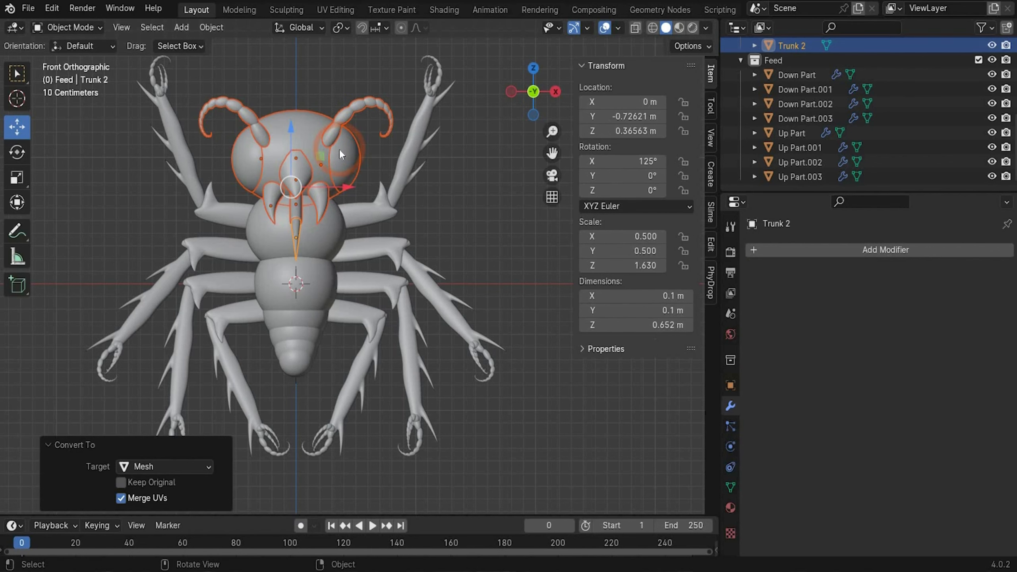
Add a Subdivision Surface modifier to Head with 4 viewport levels and 4 render levels.
click(304, 76)
click(302, 120)
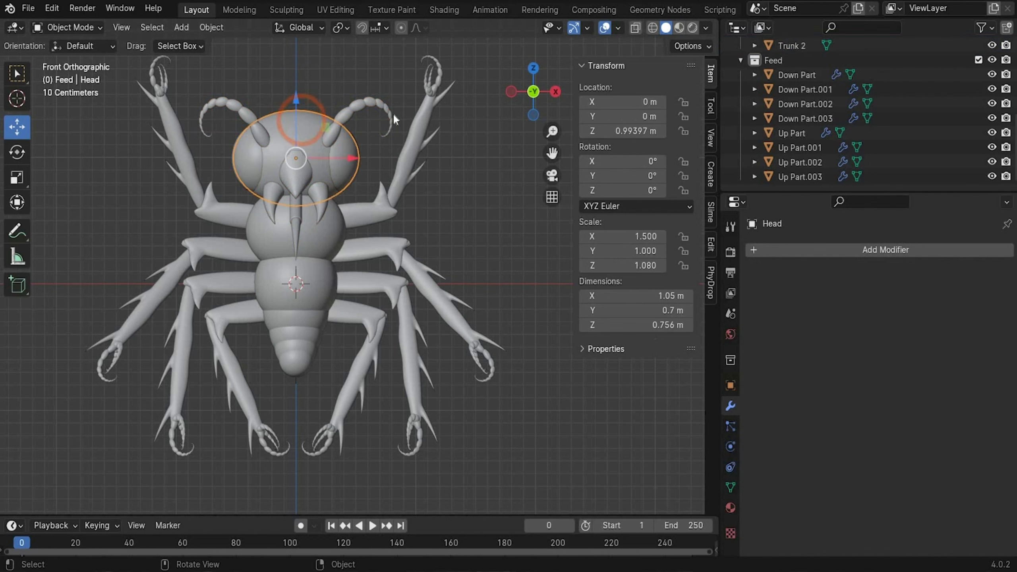
click(771, 251)
mouse_move(771, 254)
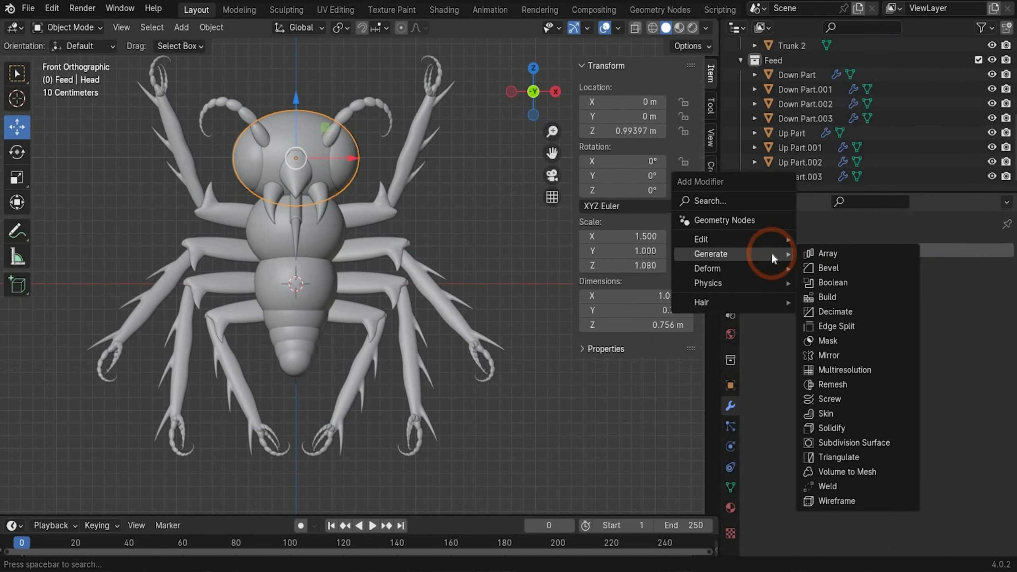
click(881, 442)
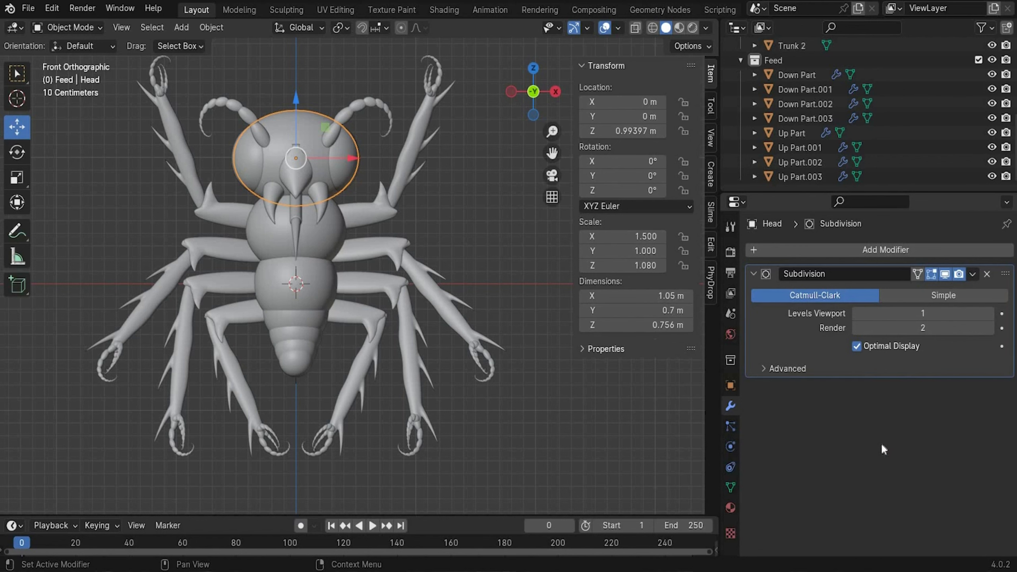
click(923, 314)
text(4)
key(Return)
click(928, 328)
text(4)
key(Return)
Copy Head's Subdivision modifier to the teeth and the nose, and clear the selection.
click(269, 198)
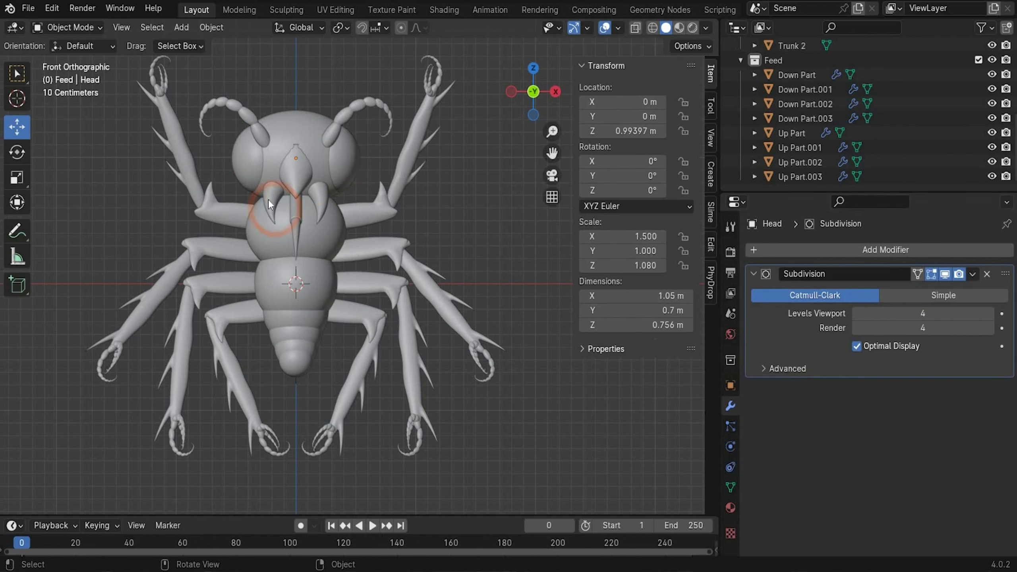
click(268, 199)
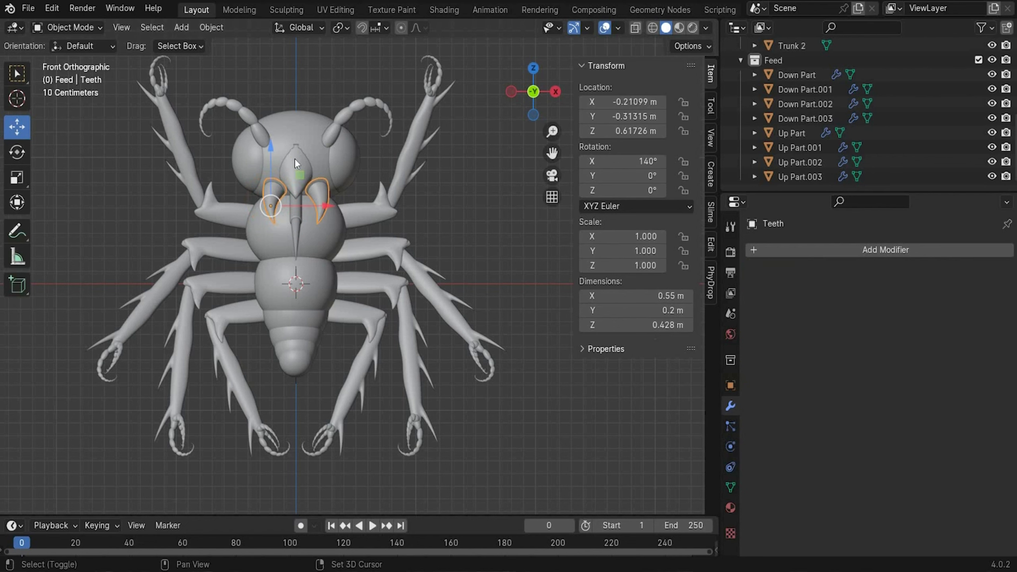
shift+click(304, 121)
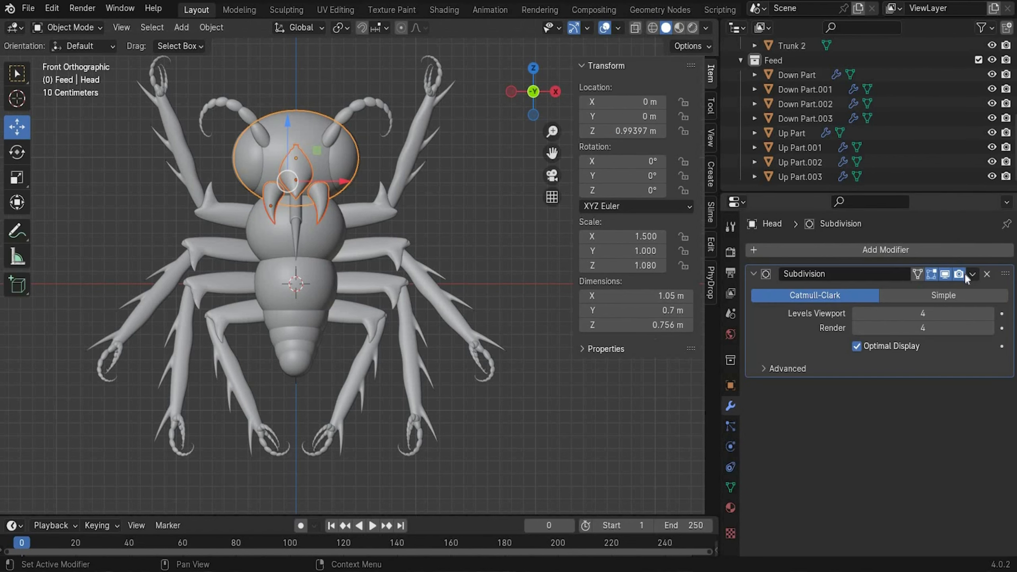
click(972, 274)
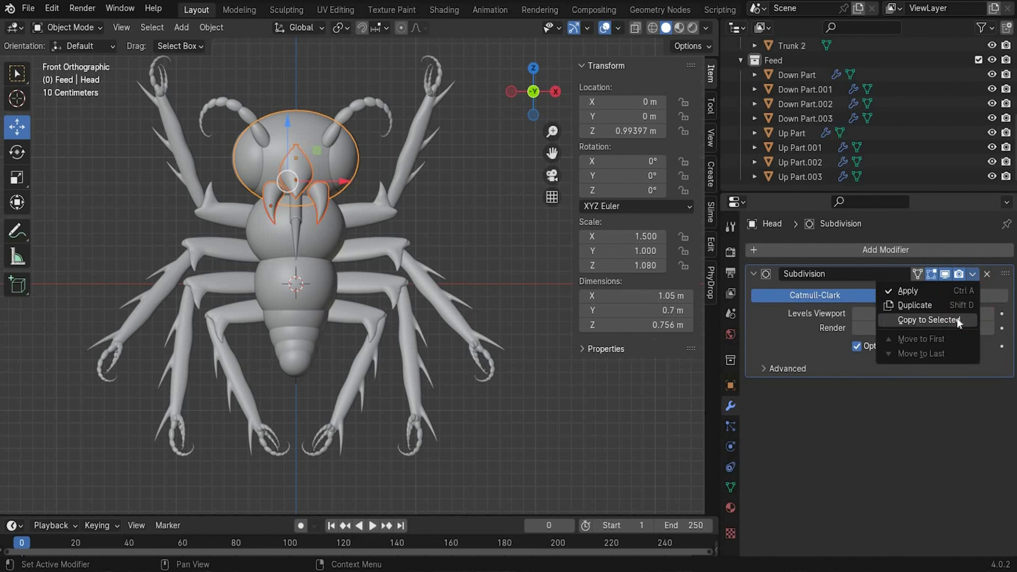
click(942, 317)
key(alt+a)
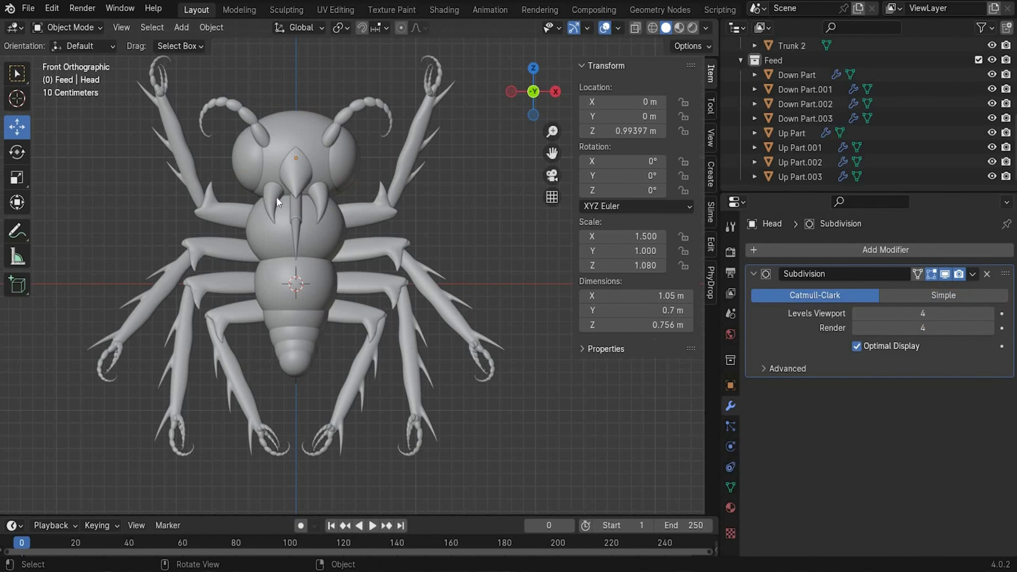
Join the teeth and the nose into Head, and hide the Sensor antennae.
click(324, 199)
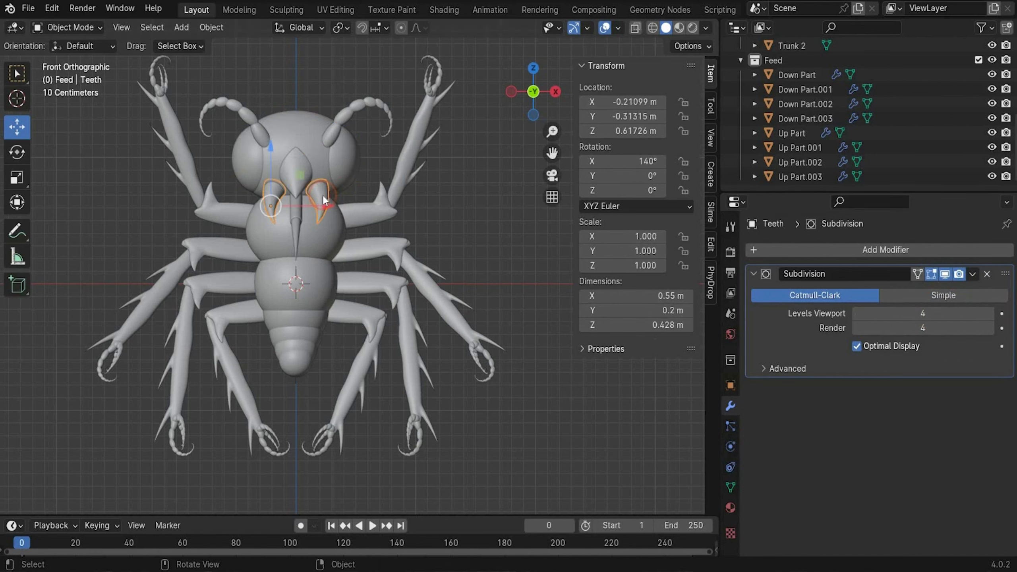
shift+click(297, 163)
shift+click(302, 133)
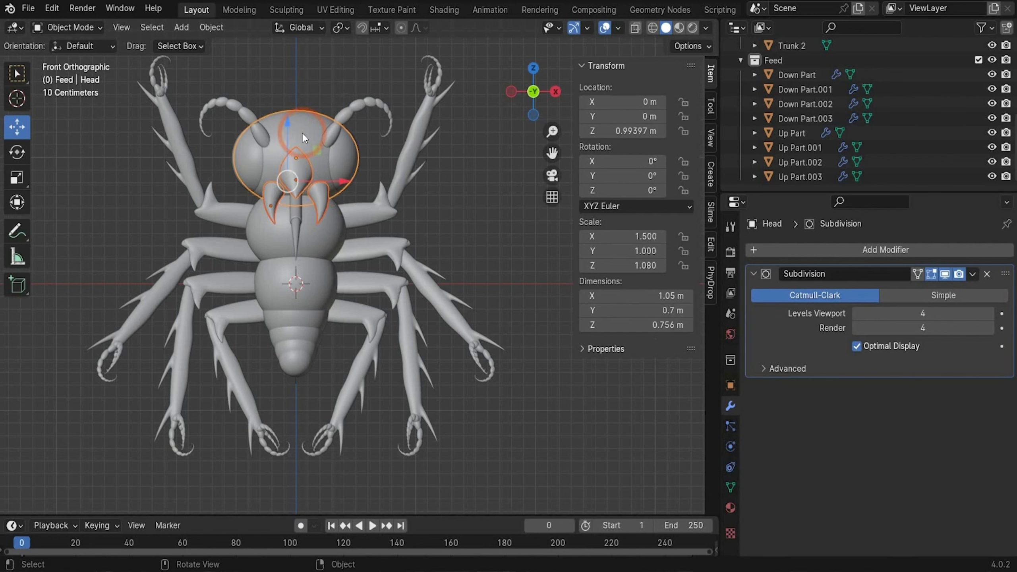
right_click(302, 133)
click(295, 116)
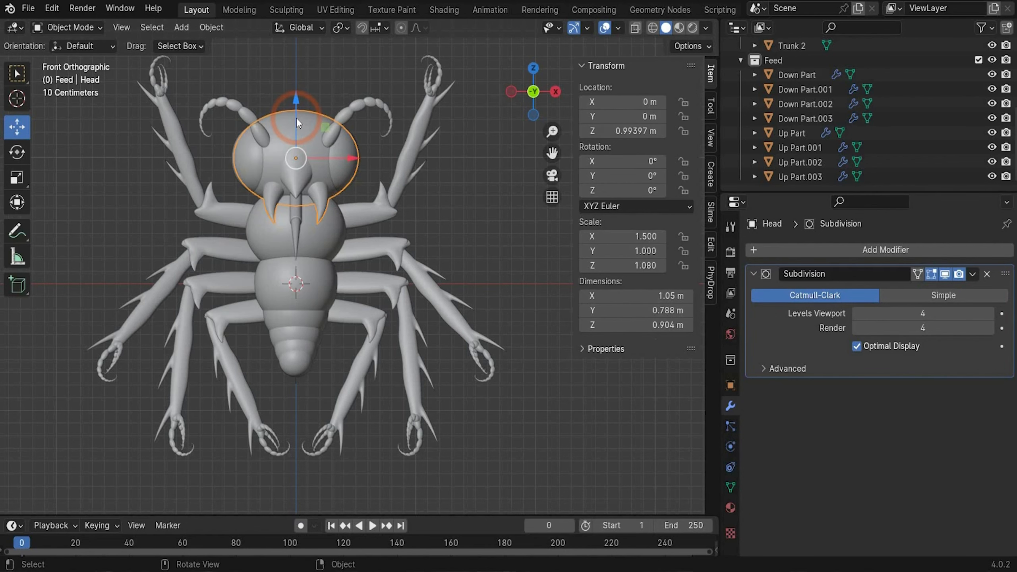
click(345, 114)
click(992, 147)
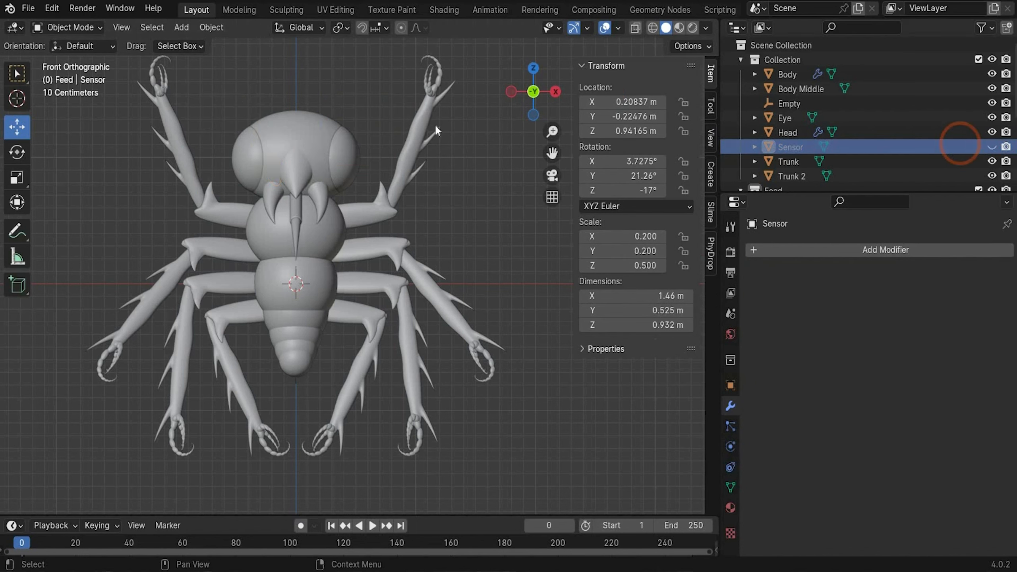
Convert the joined Head to a mesh and save the file.
click(302, 134)
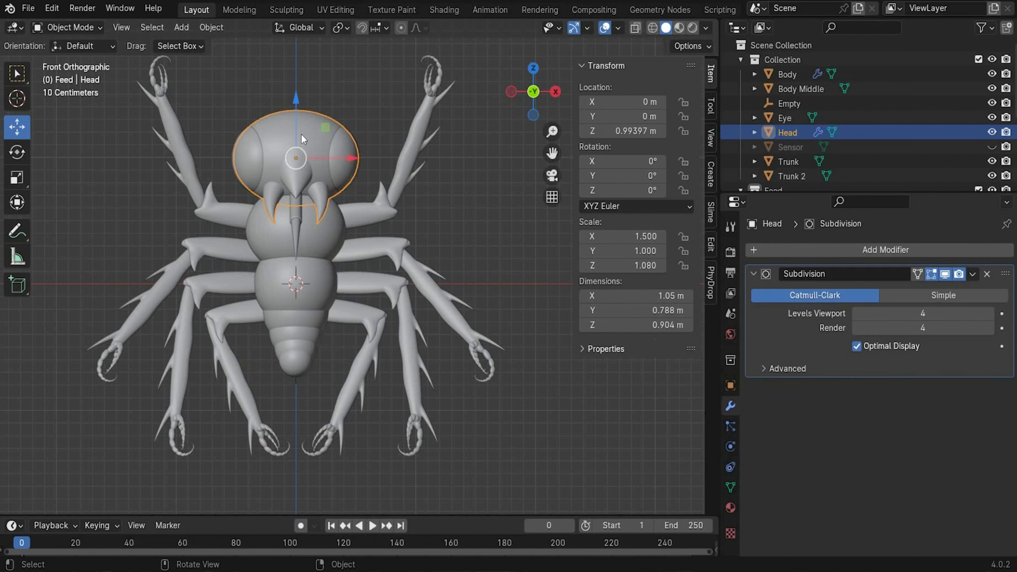
right_click(301, 134)
mouse_move(304, 181)
click(387, 200)
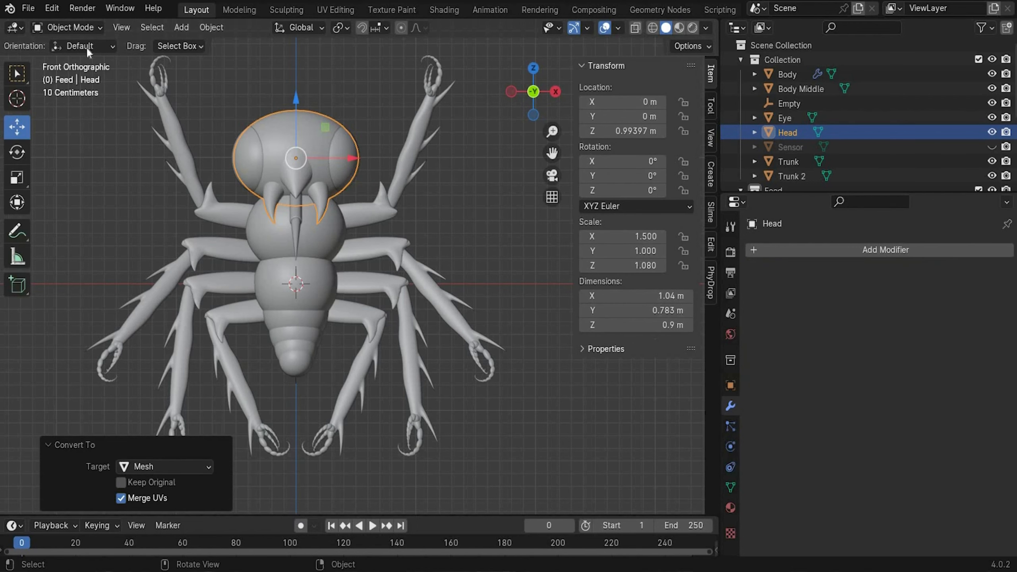
click(31, 8)
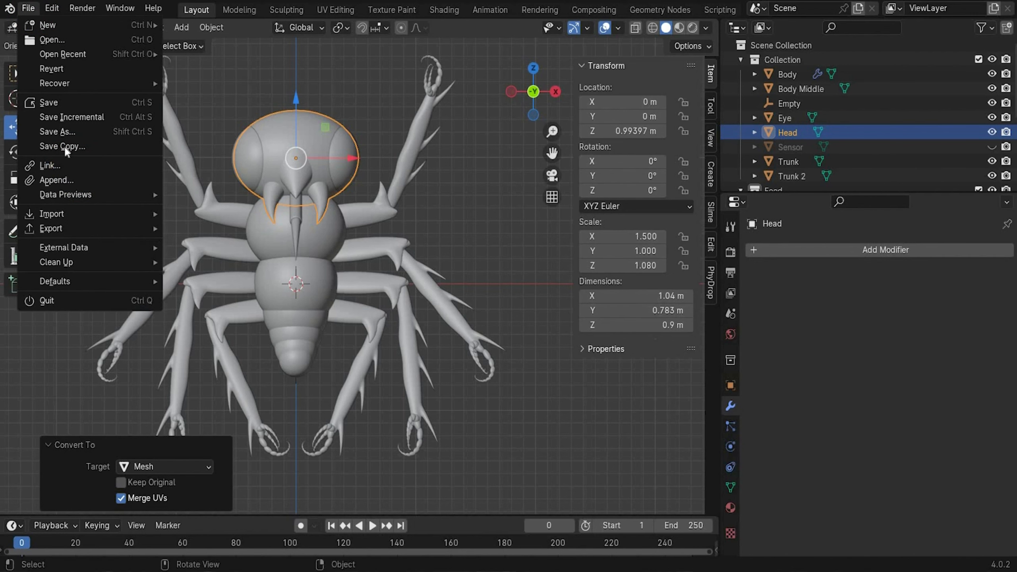
click(62, 96)
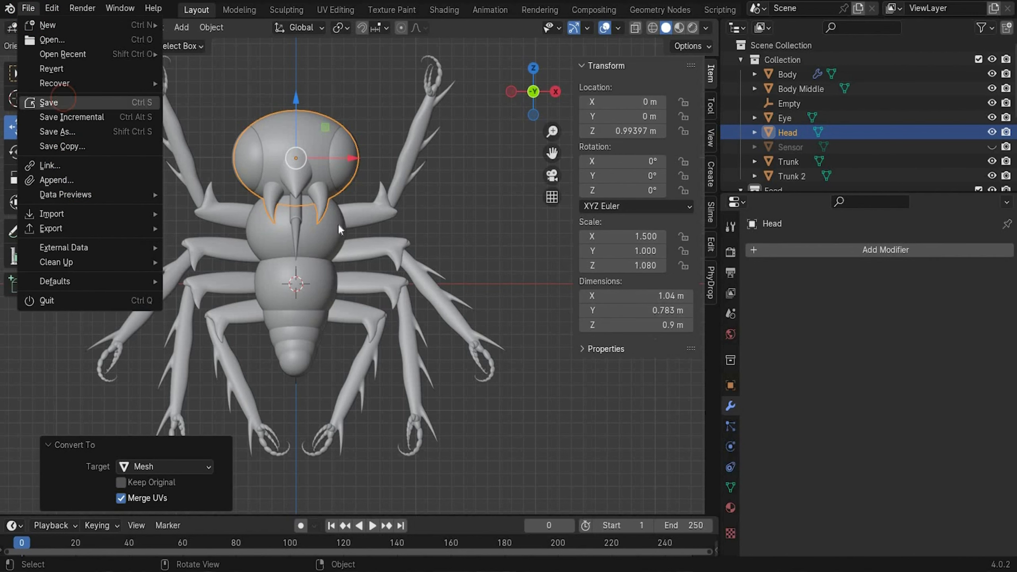
Add a Voxel Remesh modifier with 0.01 m voxel size and smooth shading to Head, and convert Head to a mesh.
click(837, 250)
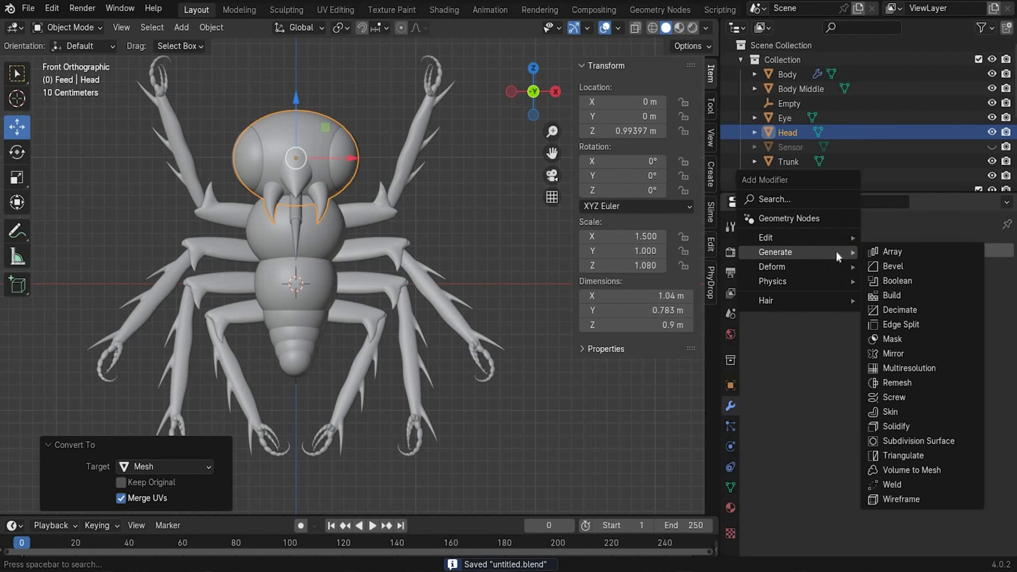
click(926, 381)
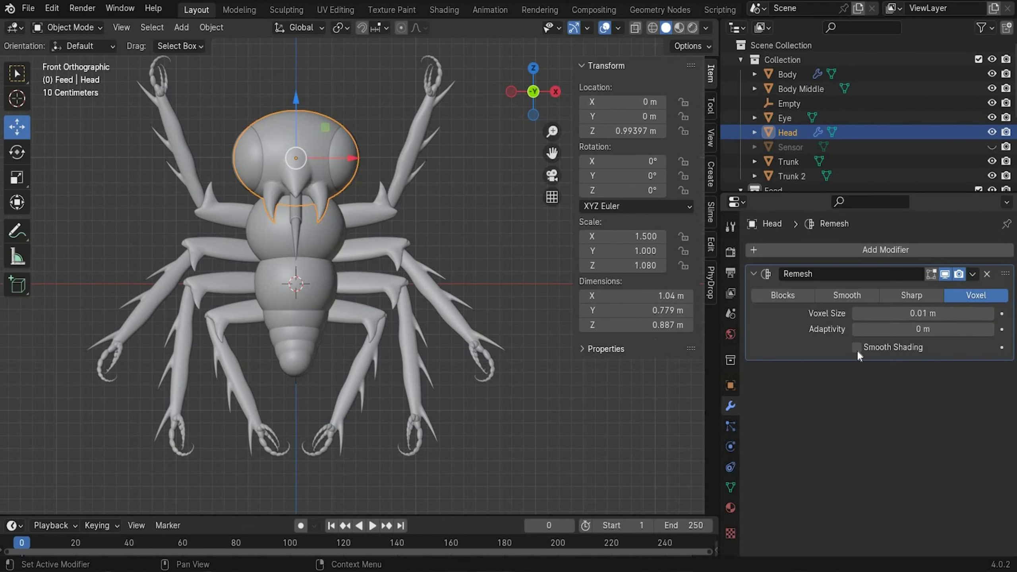
click(857, 346)
right_click(279, 121)
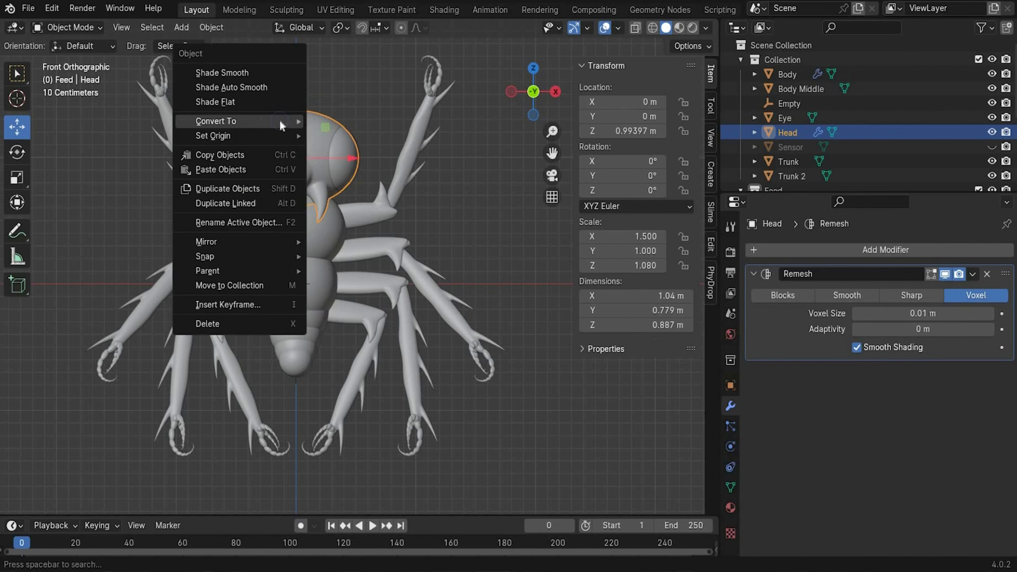
mouse_move(279, 120)
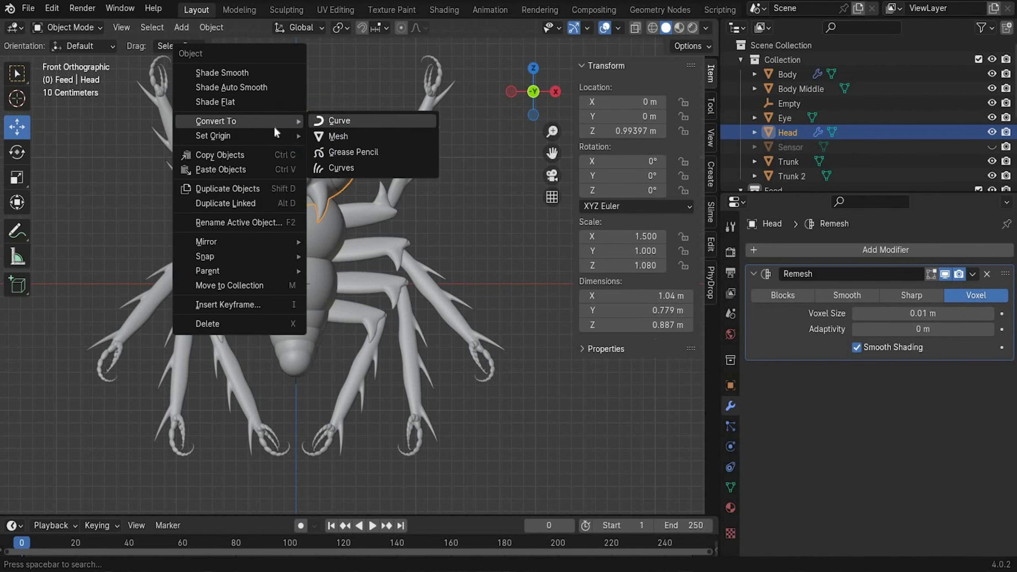
click(323, 137)
Switch Head to Sculpt Mode and smooth the joins around the nose and teeth with a 35 px Smooth brush.
scroll(323, 137, up, 2)
drag(552, 153, 617, 363)
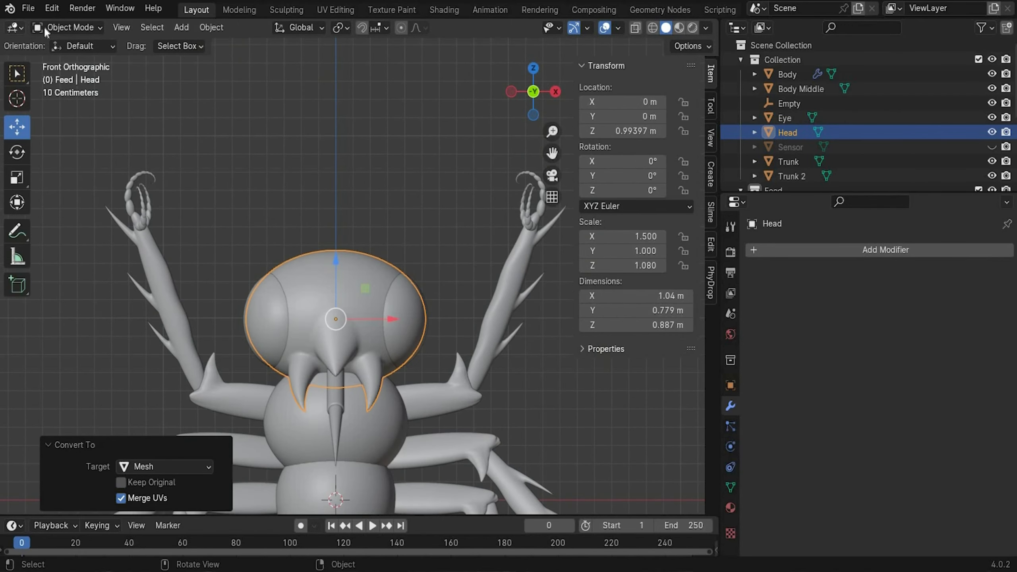
click(44, 26)
click(76, 68)
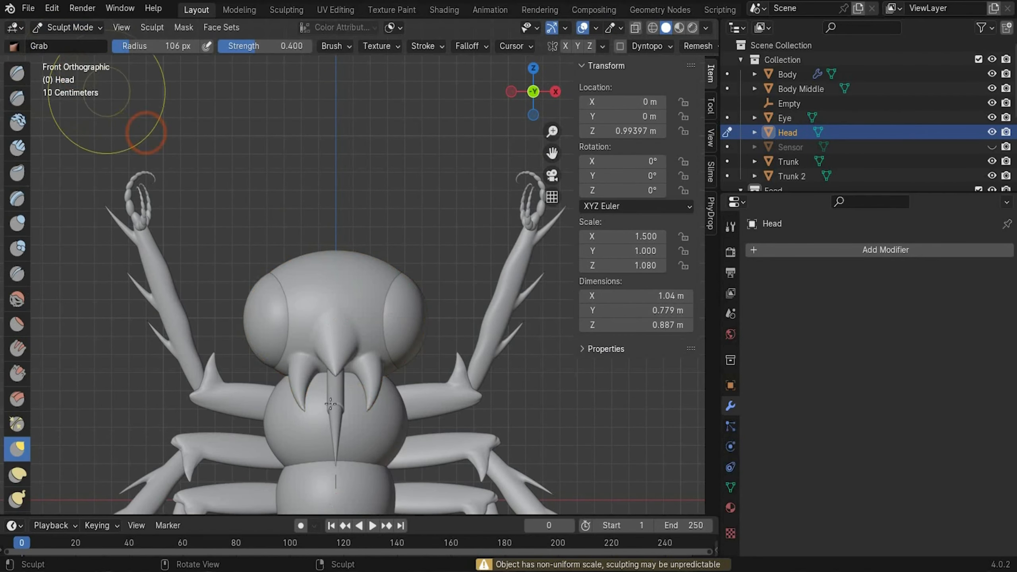
scroll(297, 397, up, 2)
click(17, 299)
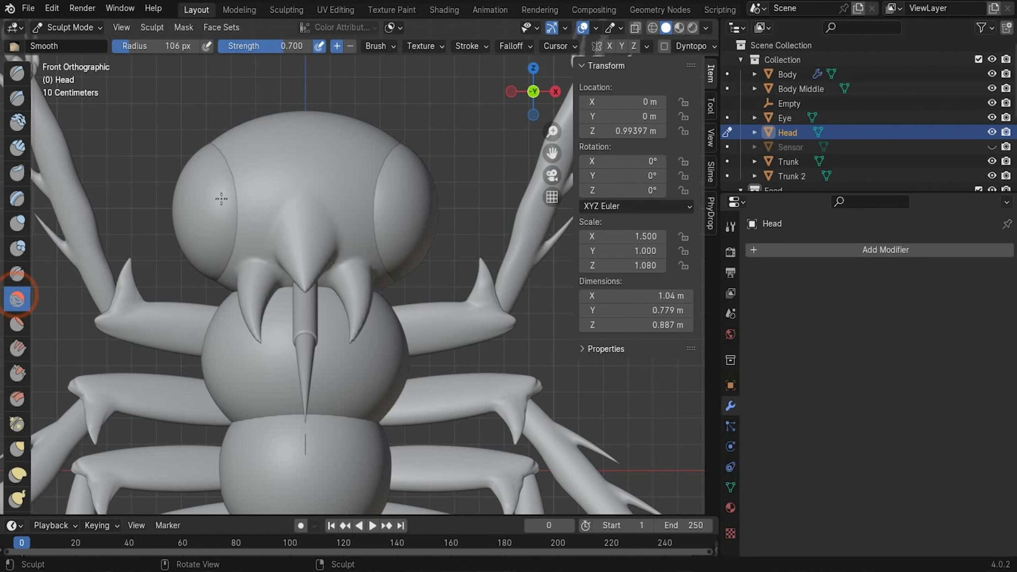
drag(125, 44, 98, 45)
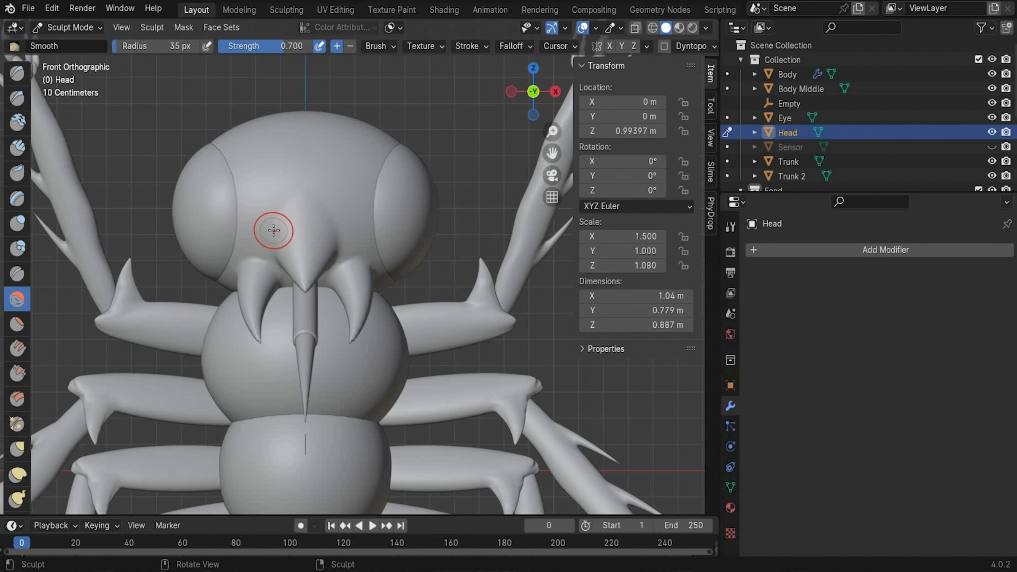
mouse_move(275, 233)
mouse_down()
mouse_move(319, 202)
mouse_move(345, 278)
mouse_up()
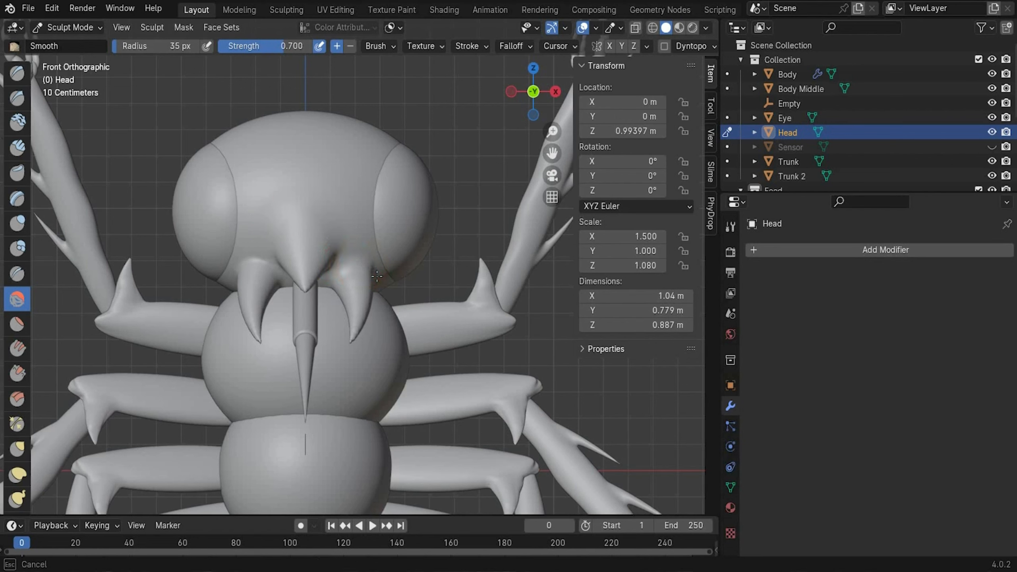
Use the Inflate/Deflate brush with a 15 px radius on Head along the edge of one eye.
click(12, 224)
click(163, 42)
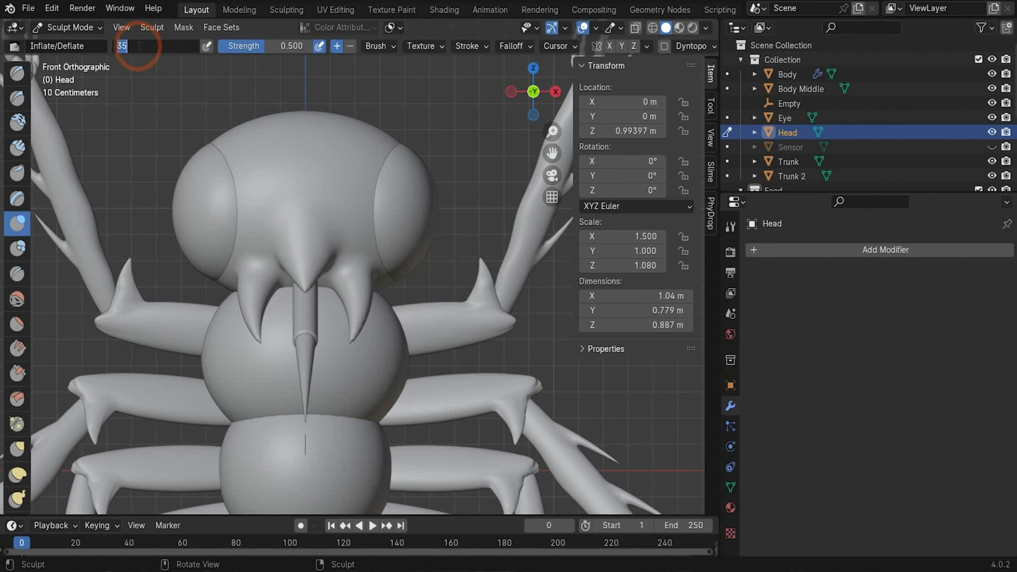
text(15)
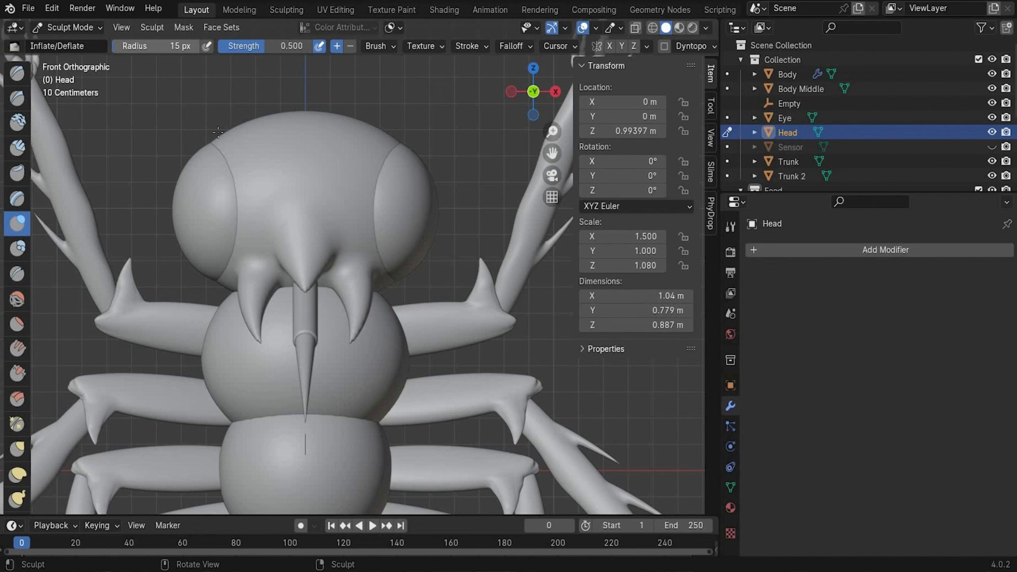
key(Return)
mouse_move(216, 143)
mouse_down()
mouse_move(240, 169)
mouse_move(237, 266)
mouse_move(236, 200)
mouse_up()
Inflate raised ridges on Head along both eyes and above the teeth, with a 20 px brush radius and strength 1.000.
click(184, 46)
text(20)
key(Return)
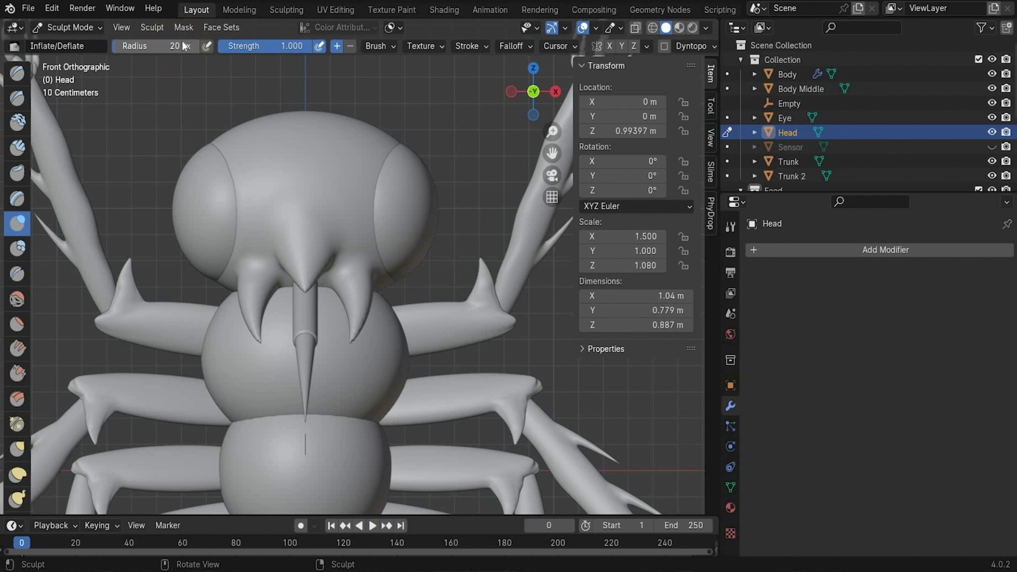
drag(221, 145, 248, 237)
mouse_move(392, 141)
mouse_down()
mouse_move(364, 205)
mouse_move(374, 262)
mouse_up()
drag(237, 276, 374, 267)
Sculpt the nose area of Head with the Flatten/Contrast brush at an 82 px radius.
key(shift+space)
key(6)
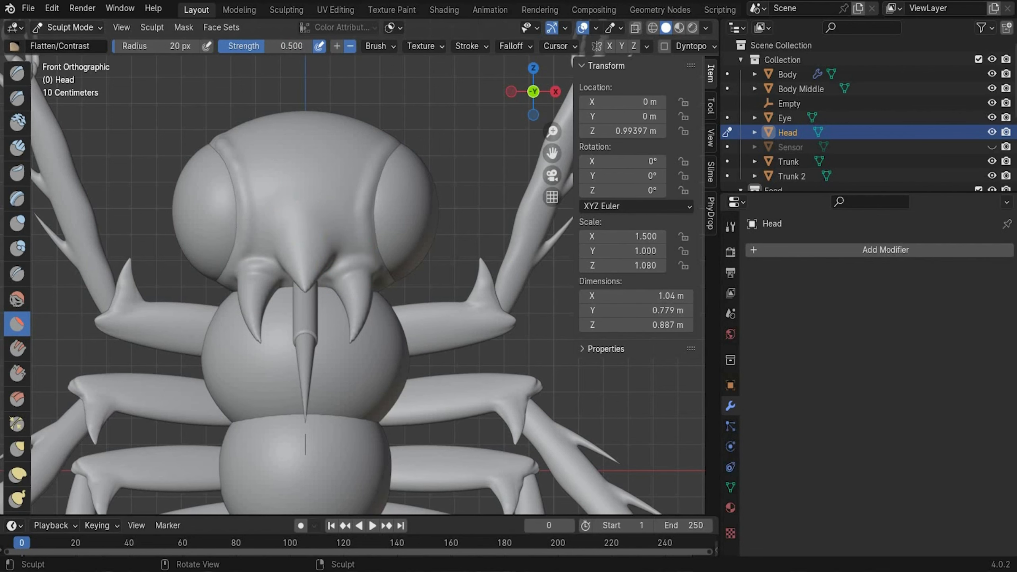
key(f)
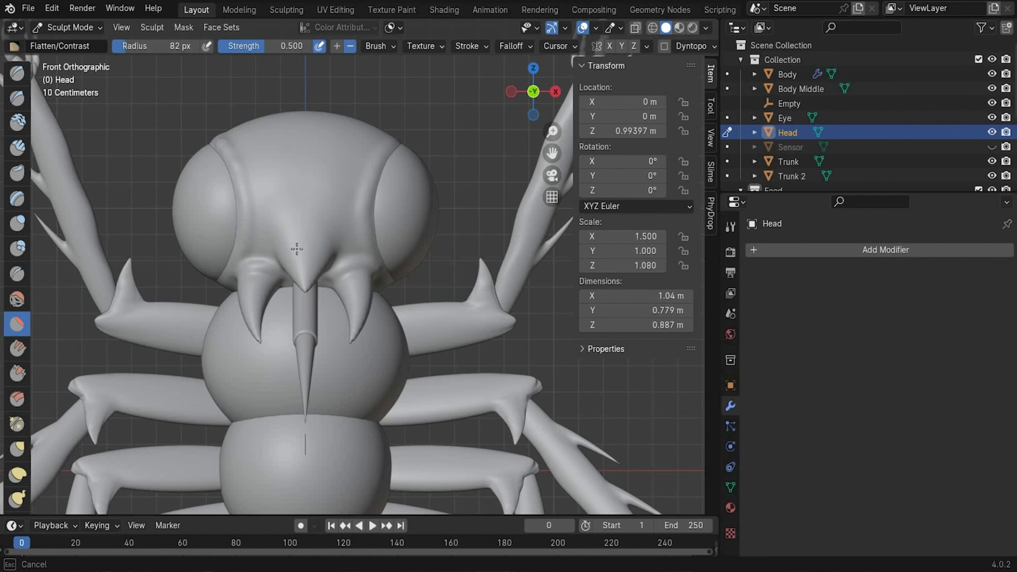
click(306, 245)
Return to Object Mode and unhide the Sensor antennae.
scroll(307, 119, down, 2)
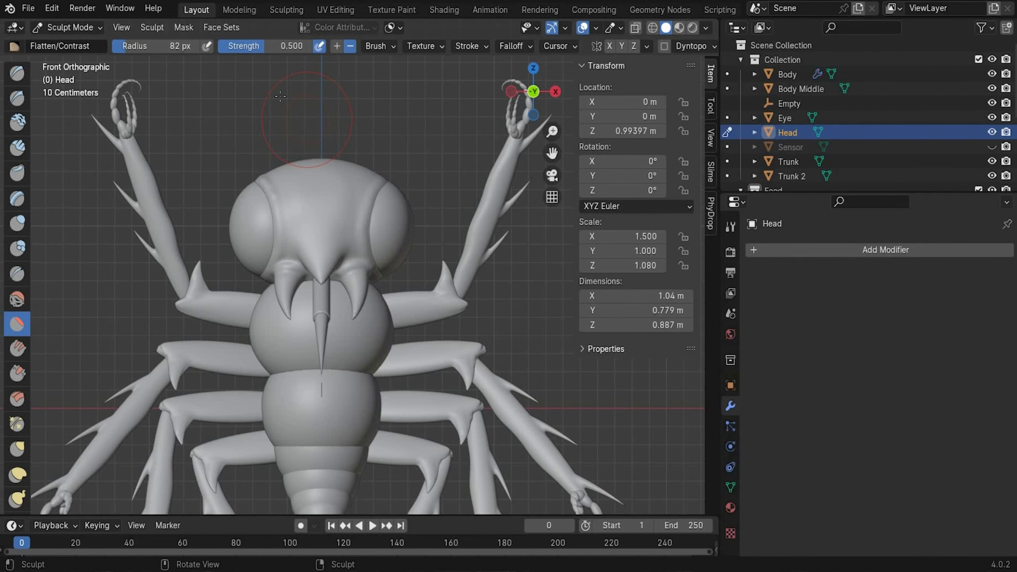
shift+middle_drag(281, 97, 258, 33)
click(76, 27)
click(81, 43)
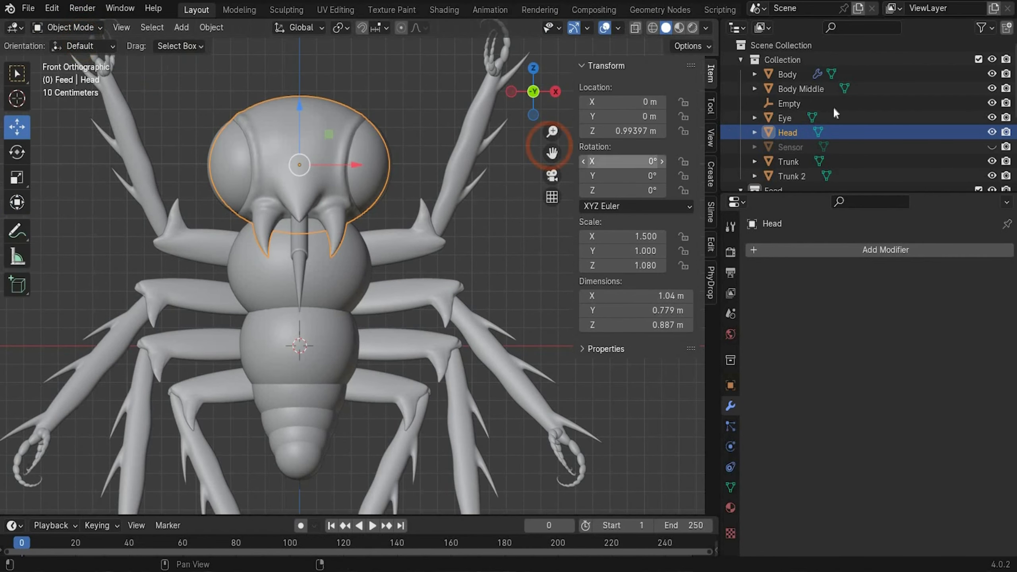
scroll(923, 132, down, 2)
click(992, 117)
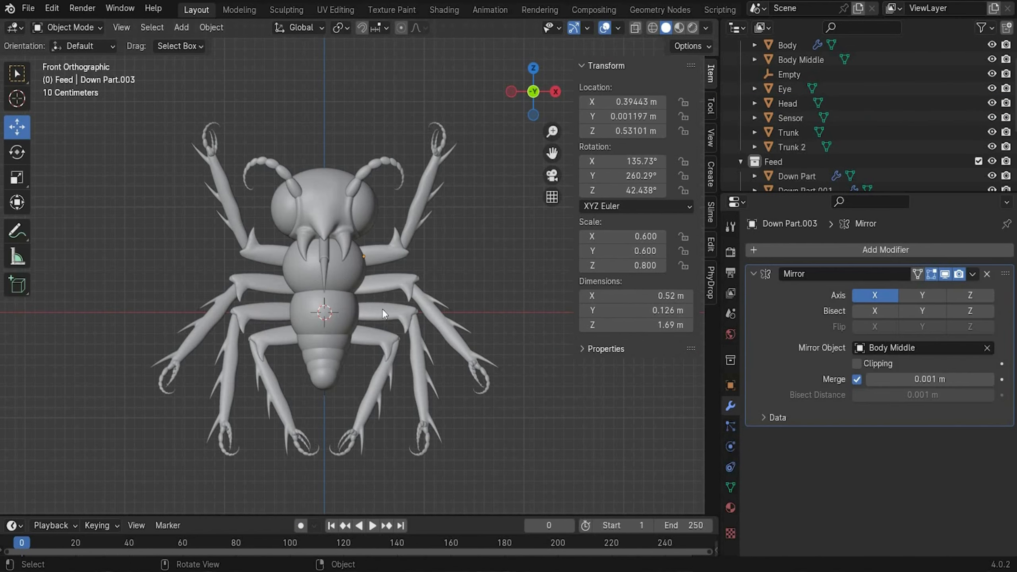
Add a UV sphere with 0.15 m radius and place it on the body's front at about X -0.18, Y -0.25, Z 0.2 m.
click(173, 27)
mouse_move(204, 45)
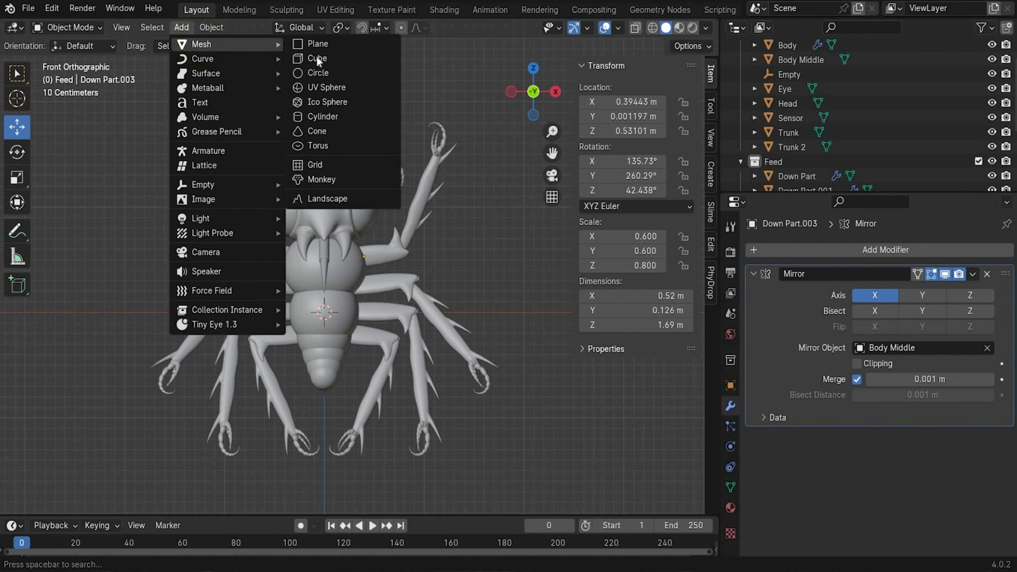
click(331, 87)
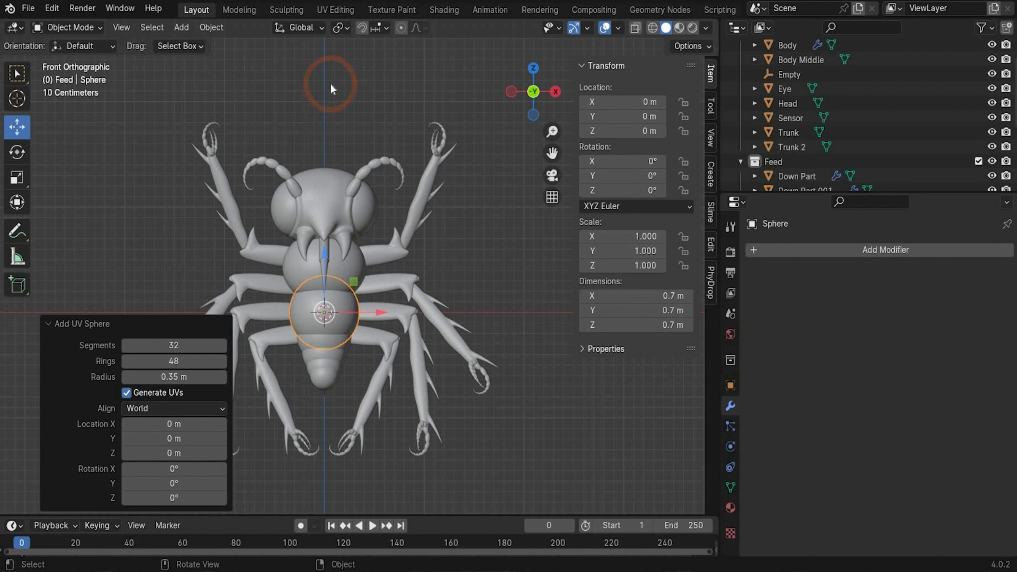
click(186, 376)
text(0.15)
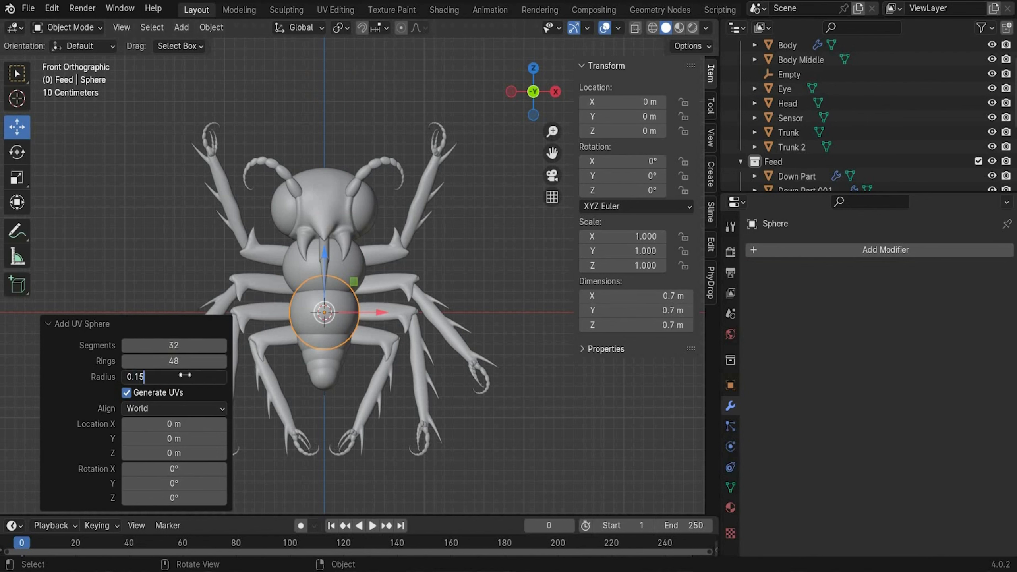
key(Return)
drag(329, 252, 329, 231)
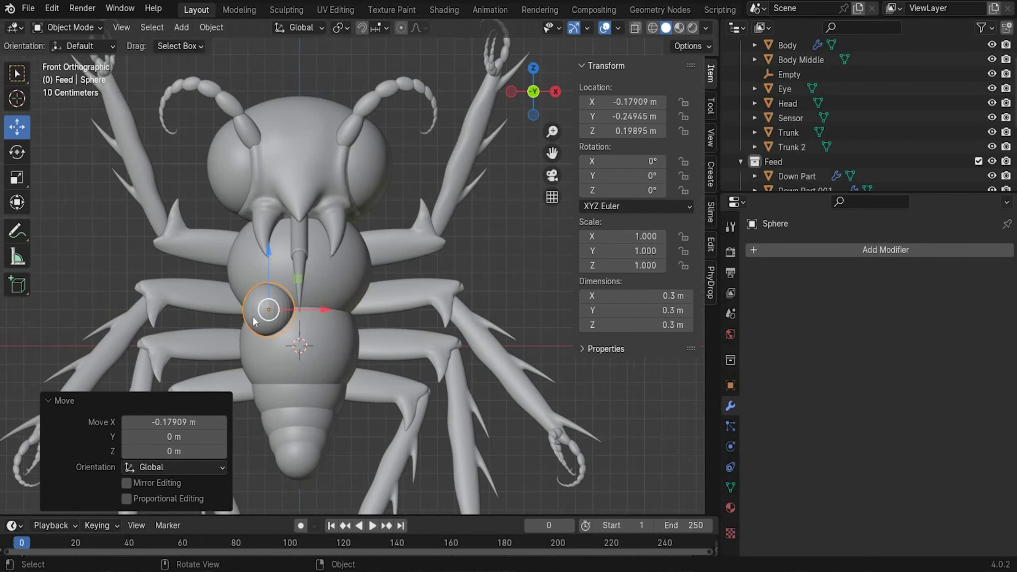
Shade the new sphere smooth and set its Z scale to 0.8.
right_click(253, 316)
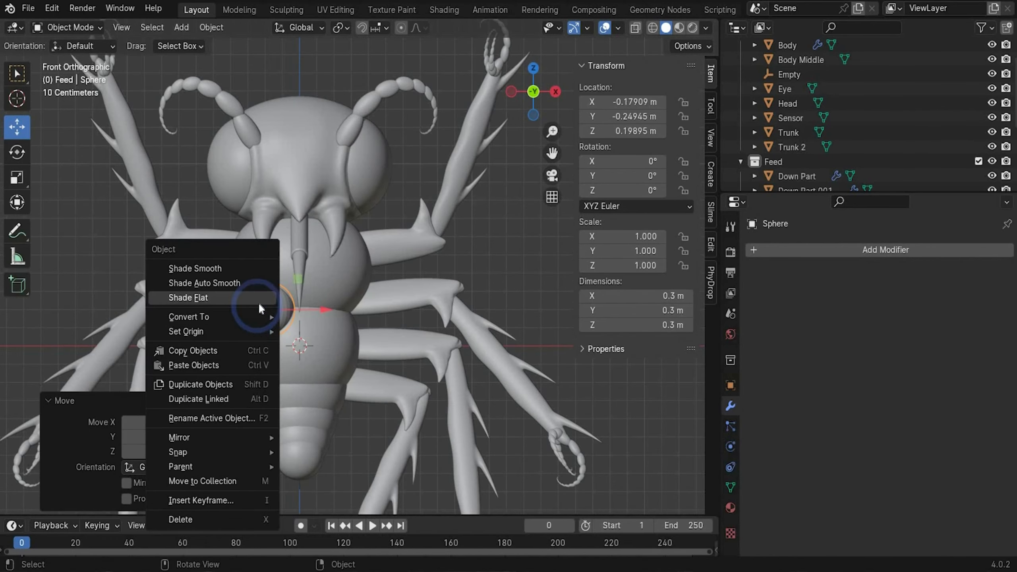
click(257, 269)
click(631, 263)
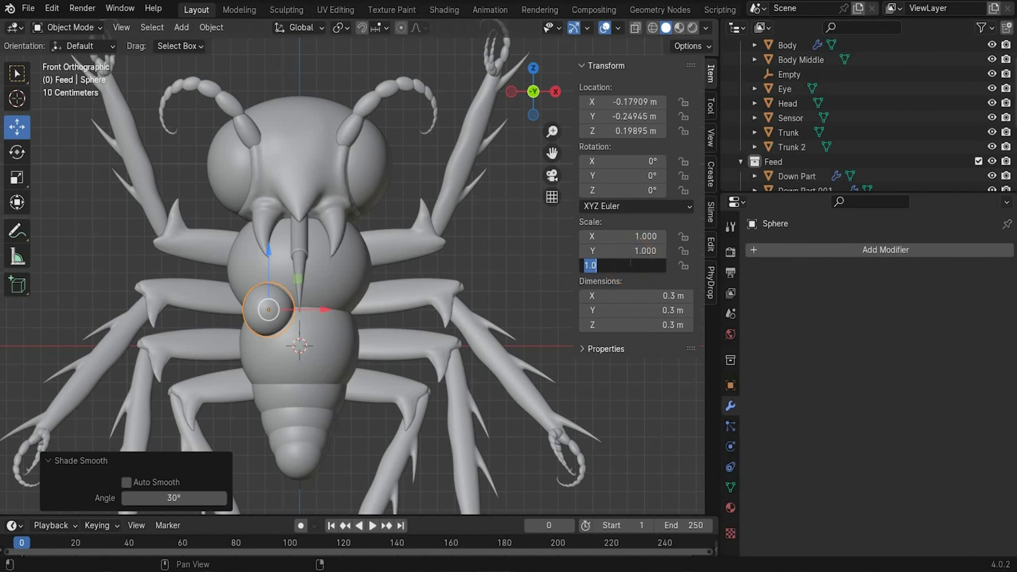
text(0.8)
key(Return)
Paste a copy of the flattened sphere and move it along X to the opposite side of the body.
key(ctrl+c)
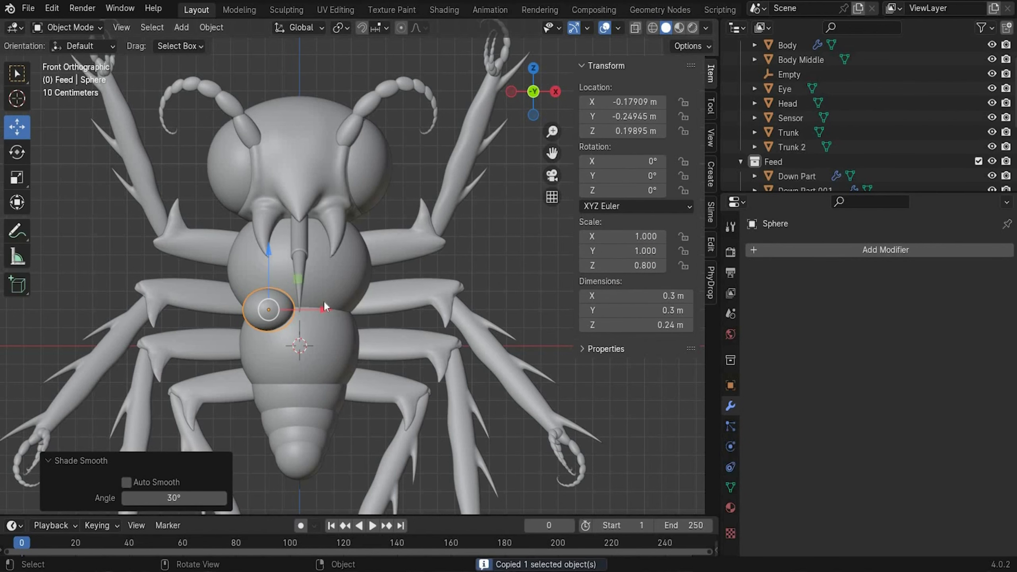
key(ctrl+v)
key(g)
key(x)
click(391, 308)
scroll(316, 277, down, 2)
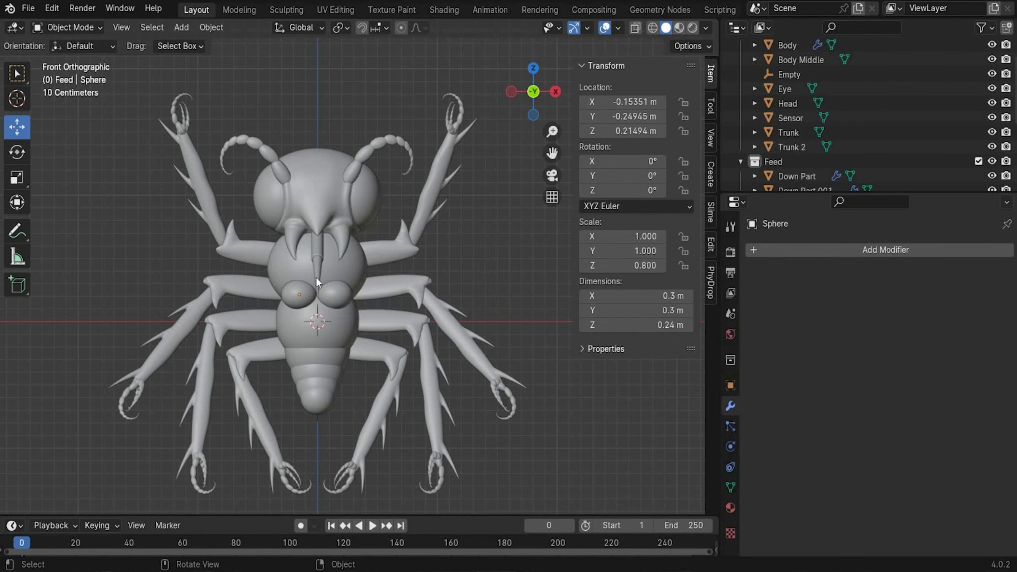
Paste a copy of the Trunk 2 cone, set its scale to 1 on all axes and move it to the abdomen's tip.
click(316, 277)
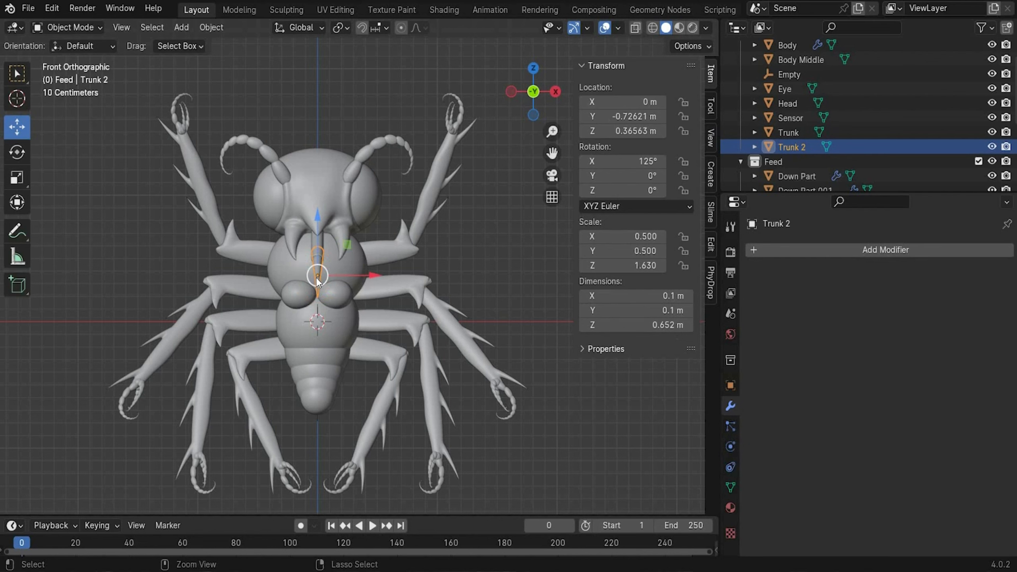
key(ctrl+c)
key(ctrl+v)
key(g)
key(z)
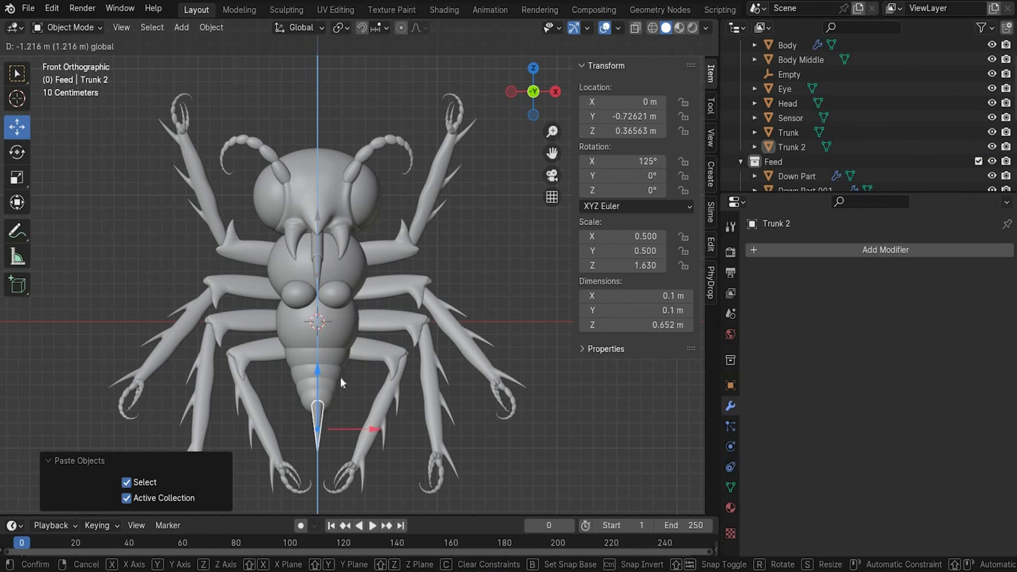
click(340, 376)
click(630, 238)
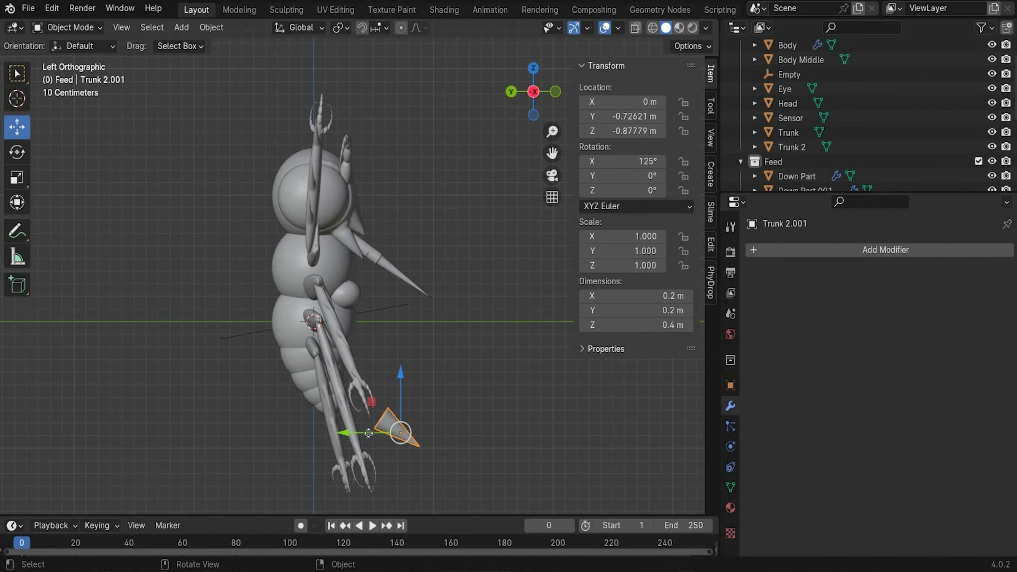
drag(368, 433, 353, 387)
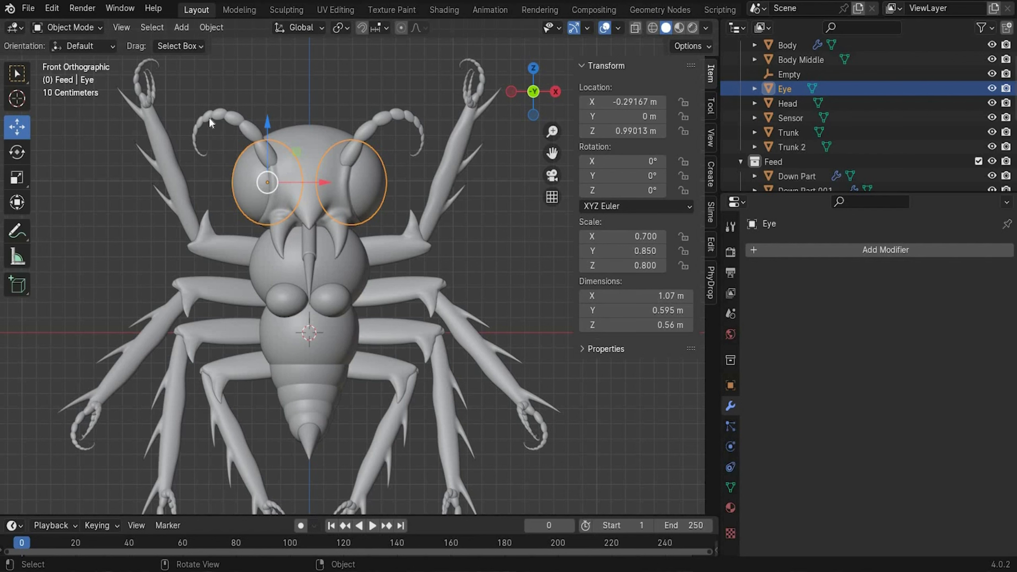
Add another UV sphere with a radius of 0.015 m.
click(182, 28)
mouse_move(208, 45)
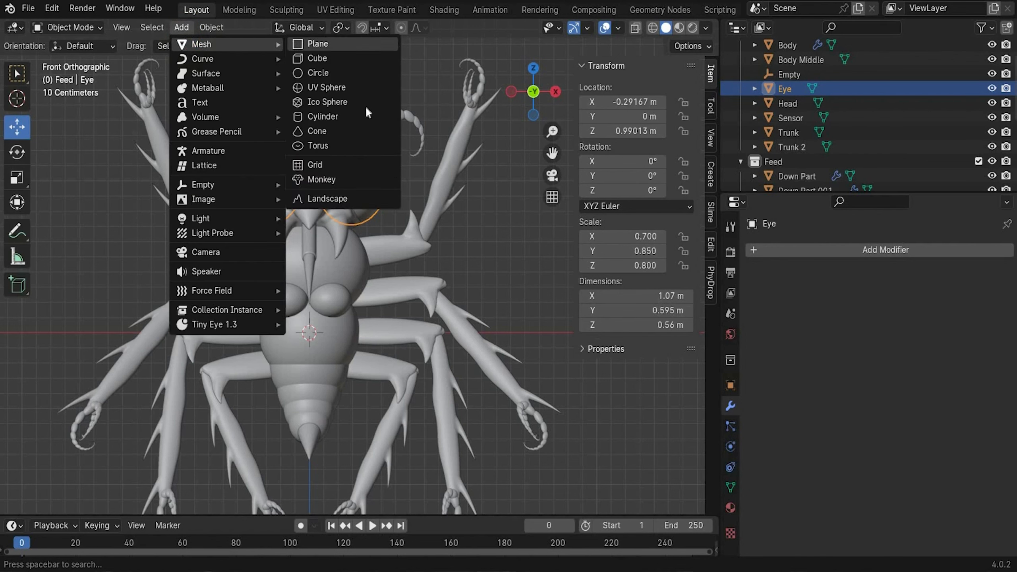
click(364, 91)
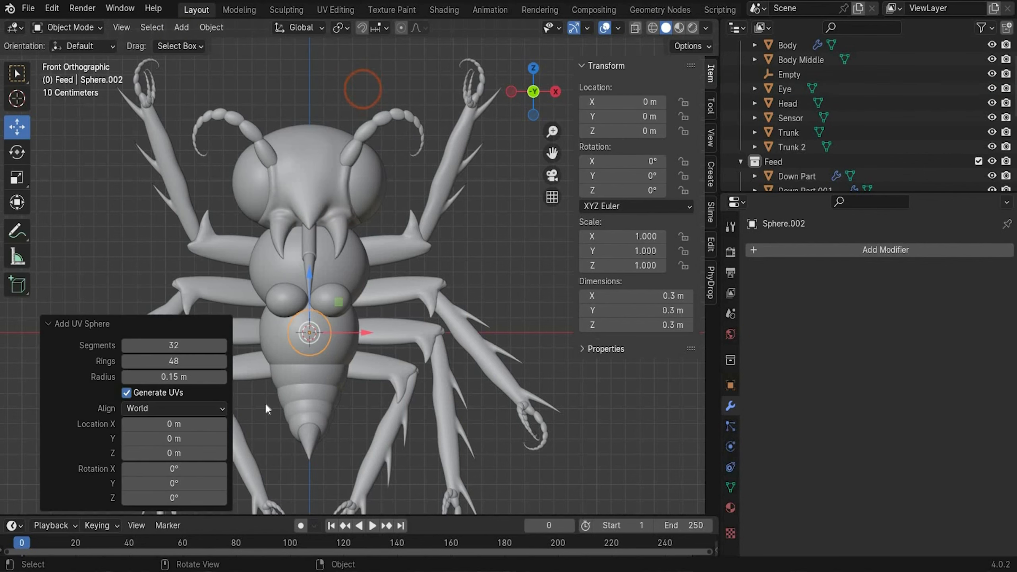
click(160, 376)
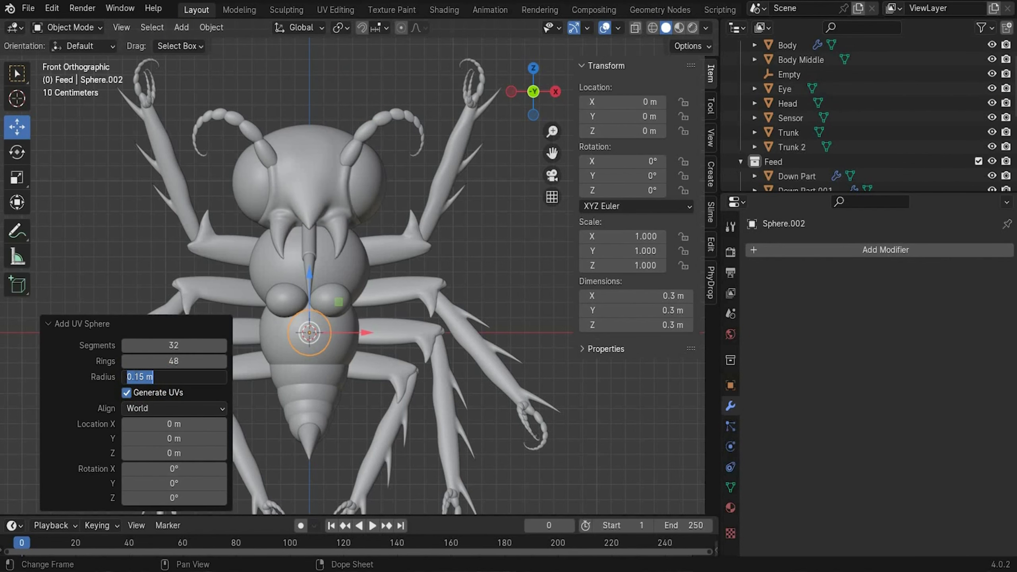
click(133, 377)
text(0)
key(Return)
Rename the small sphere as eYE DETAIL and move it into Collection.
scroll(813, 106, down, 5)
double_click(813, 106)
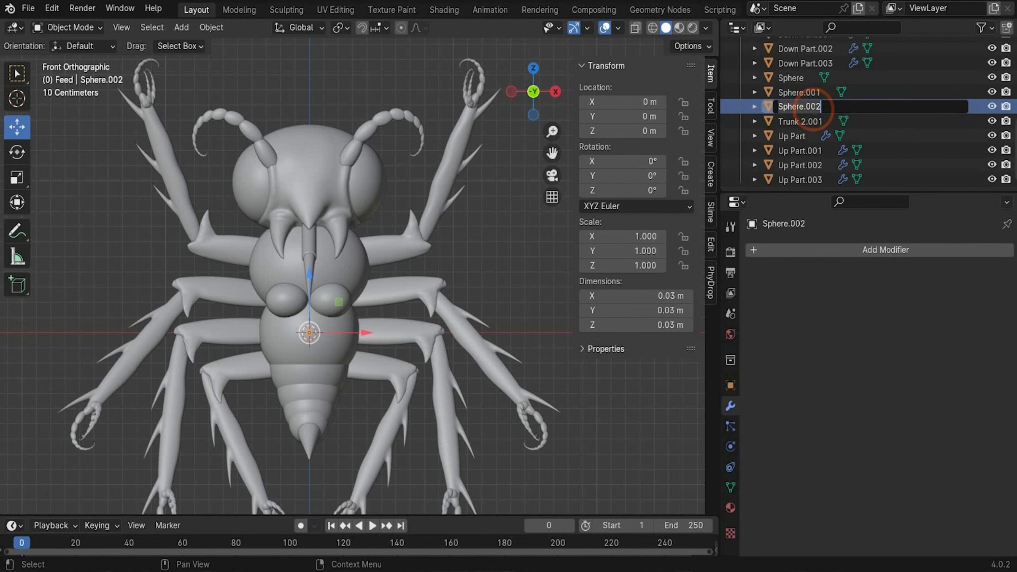
text(eYE)
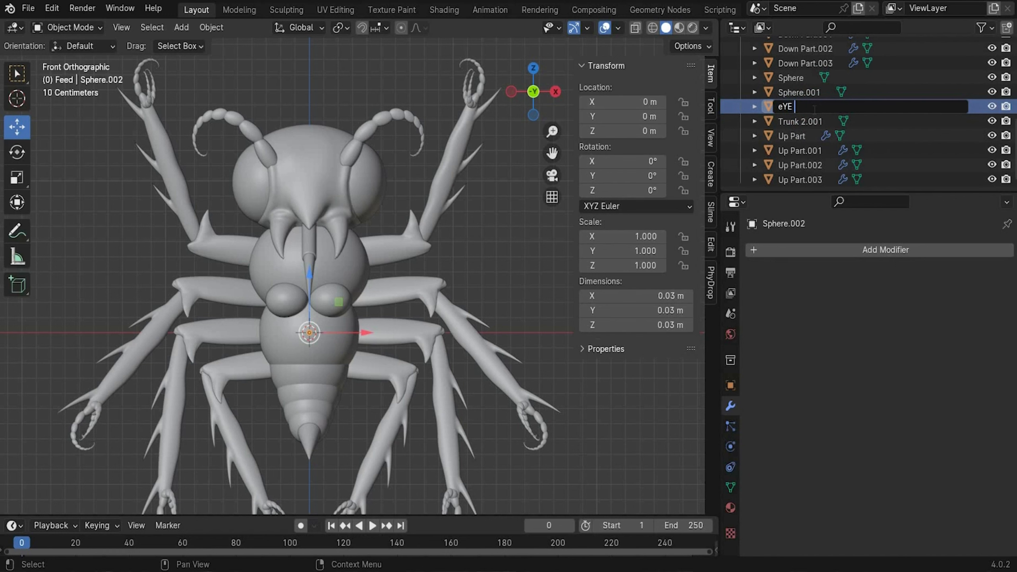
text( DETAIL)
key(Return)
scroll(813, 108, up, 8)
Add a particle system of type Hair to Eye.
click(797, 118)
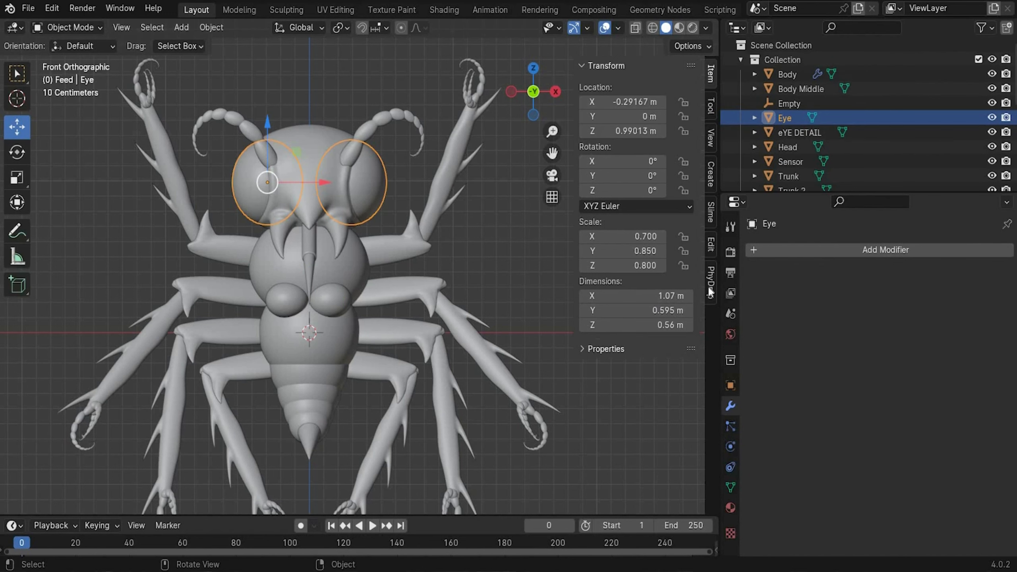
click(731, 427)
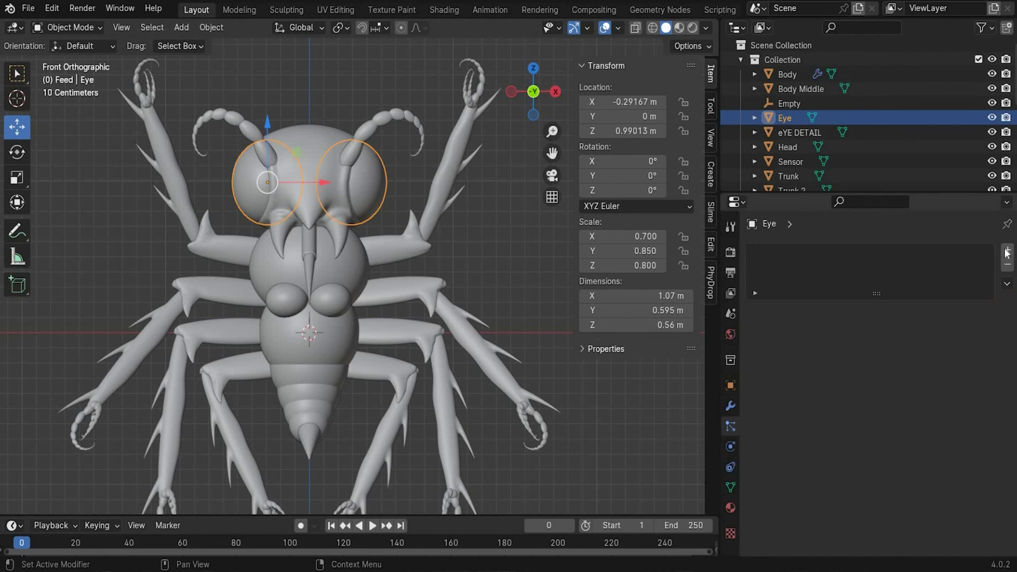
click(1007, 250)
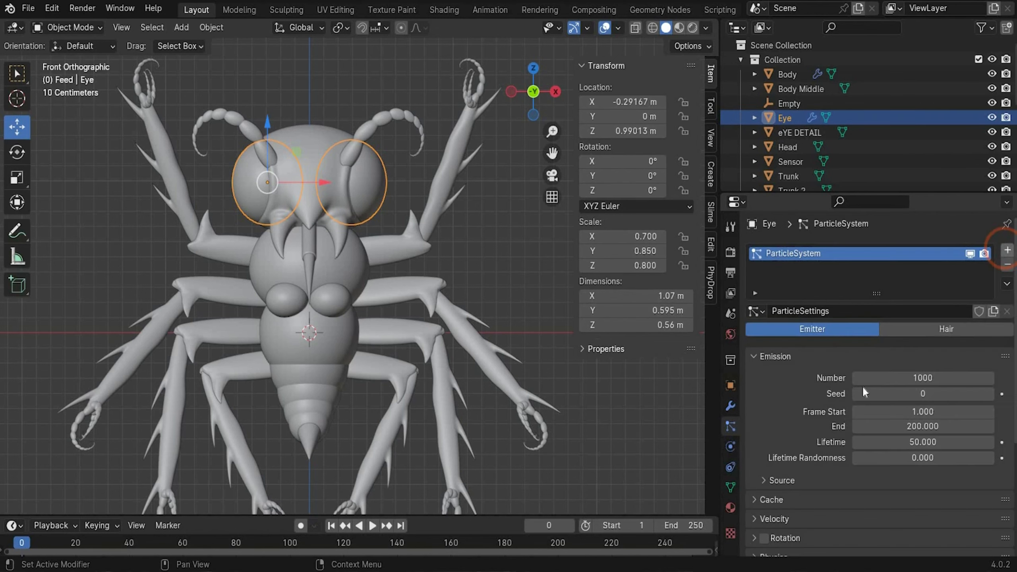
click(918, 329)
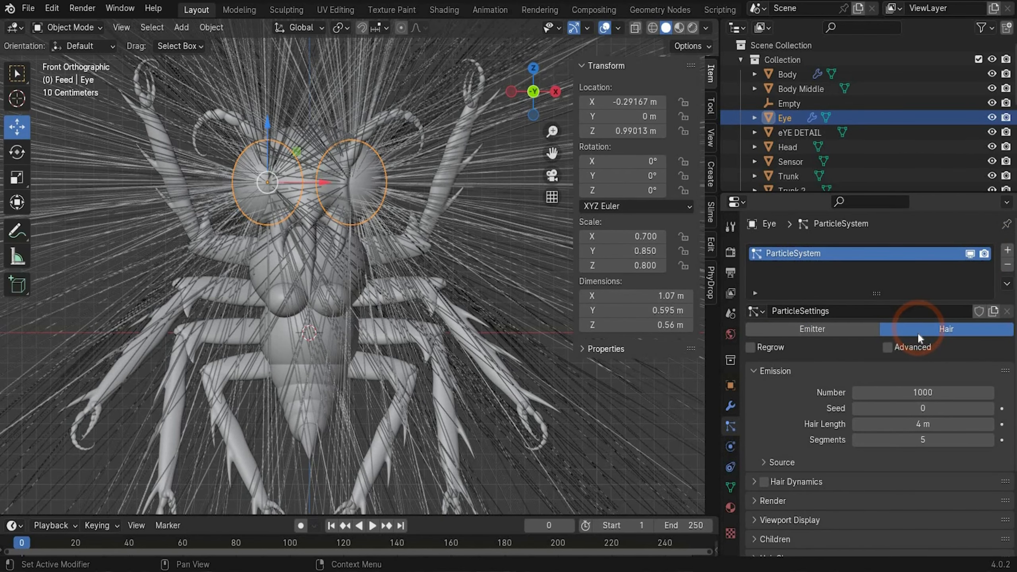
Render the eye's hair particles as Object instances of eYE DETAIL with a scale randomness of 1.
scroll(754, 446, down, 2)
click(813, 442)
scroll(842, 441, down, 1)
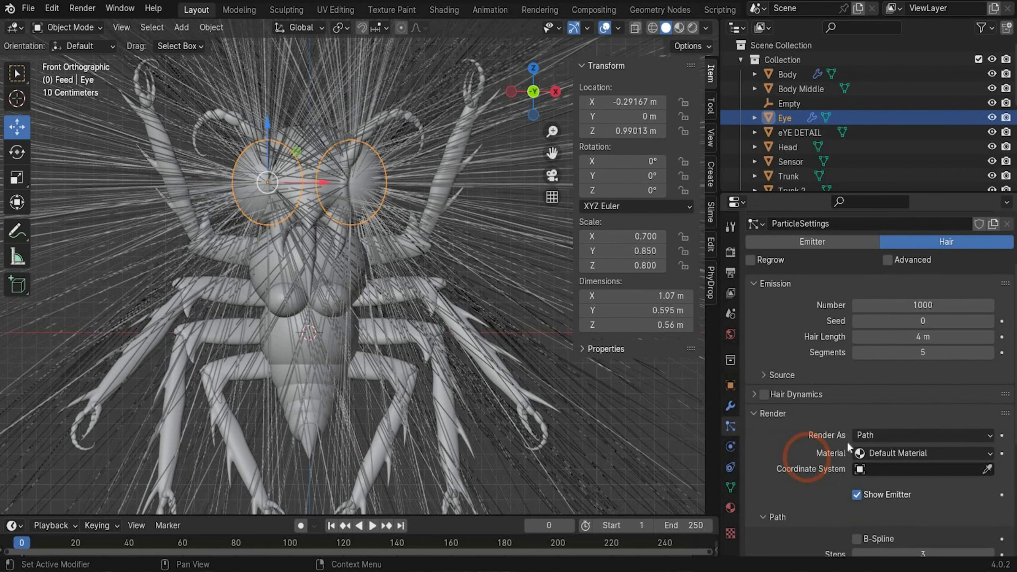
click(872, 431)
click(886, 482)
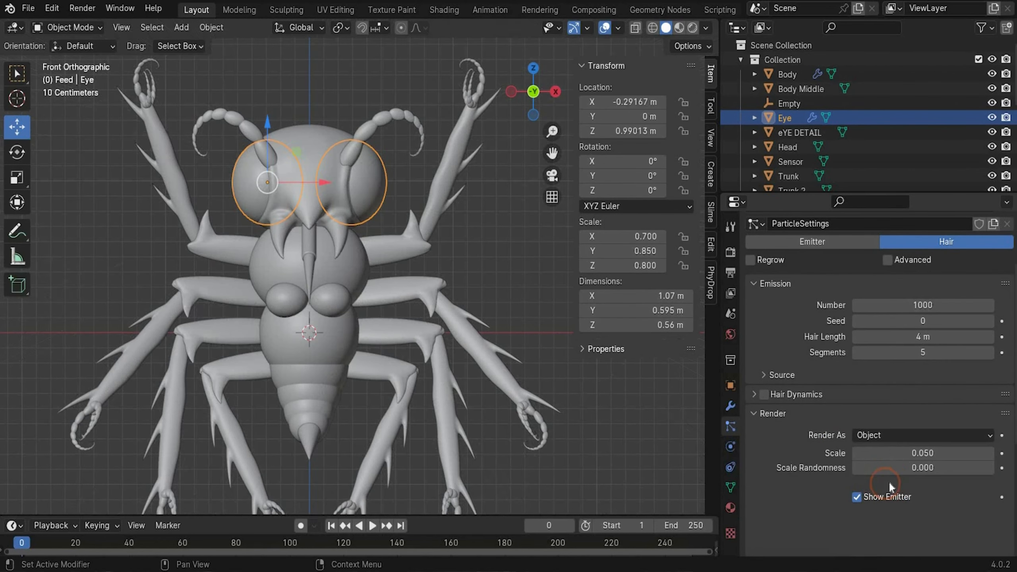
scroll(885, 479, down, 1)
click(922, 512)
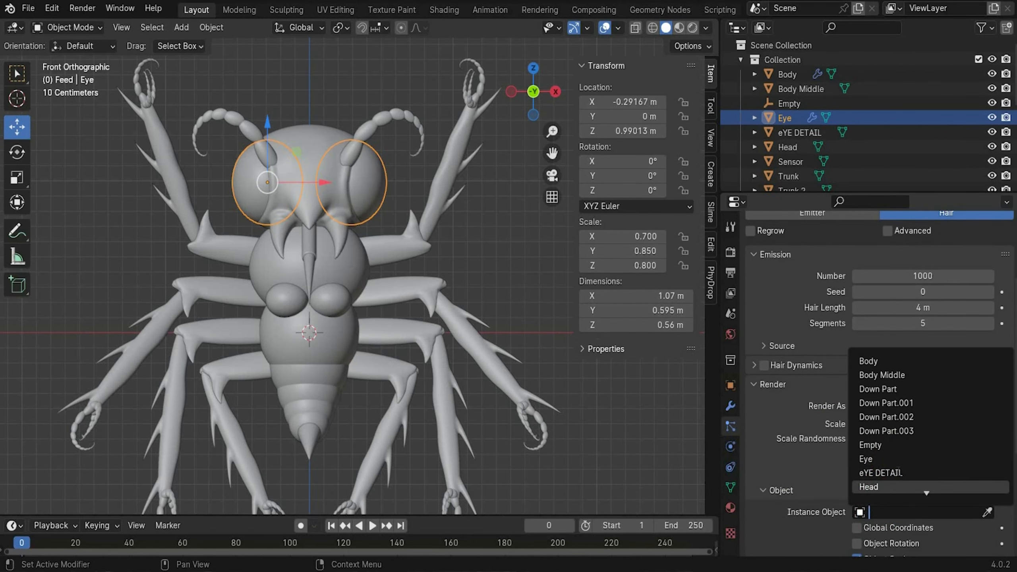
click(898, 474)
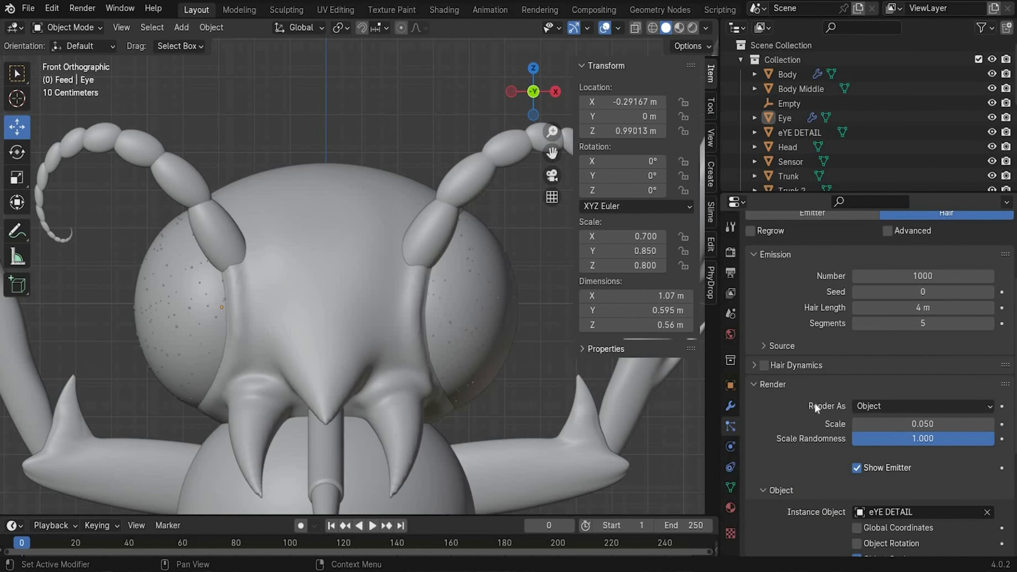
Enter a new emission number for the eye's hair particle system.
scroll(814, 402, up, 4)
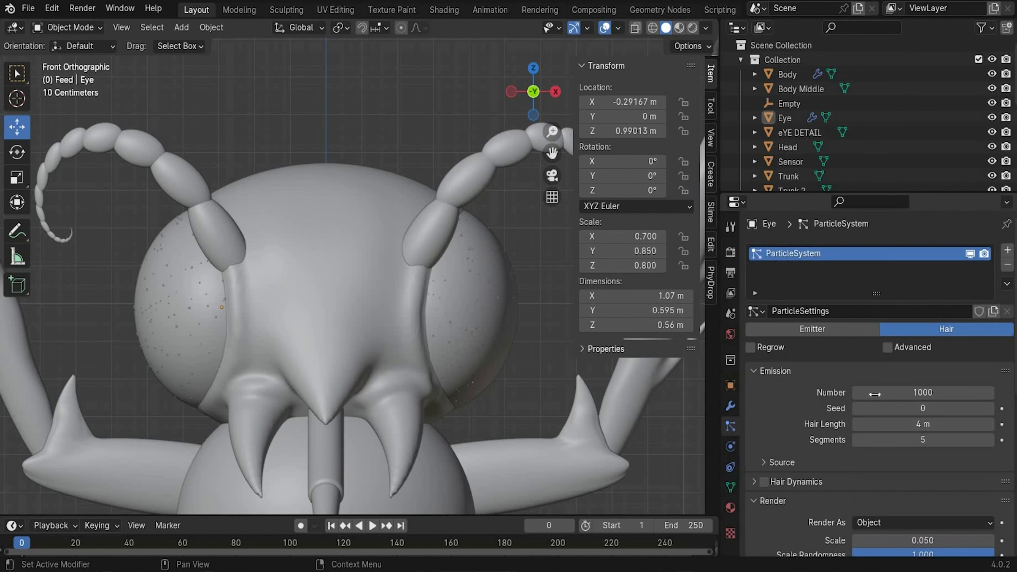
click(875, 393)
text(23)
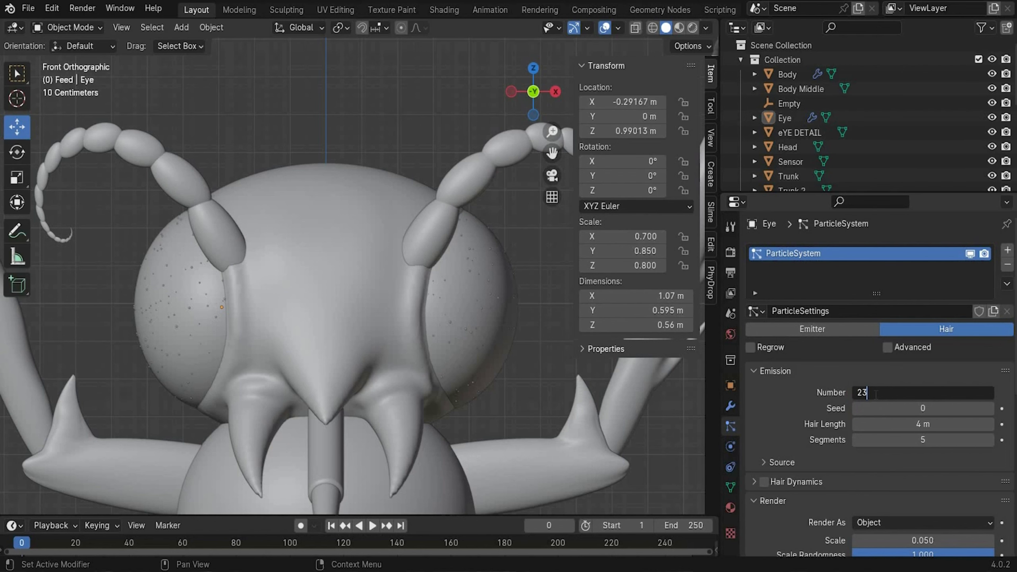
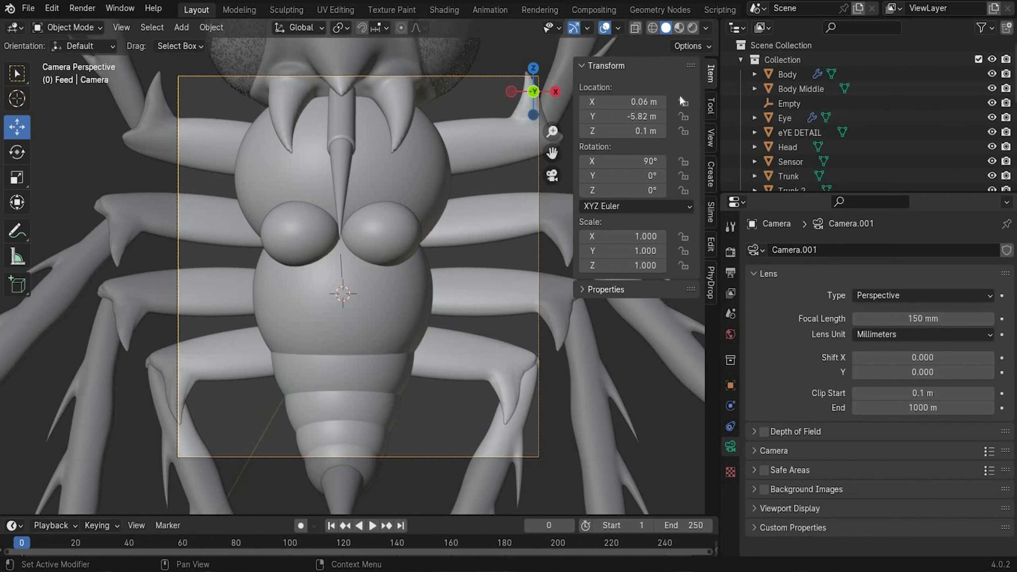
Set the camera's Y location to -16.6 m.
click(633, 116)
text(-16.6)
key(Return)
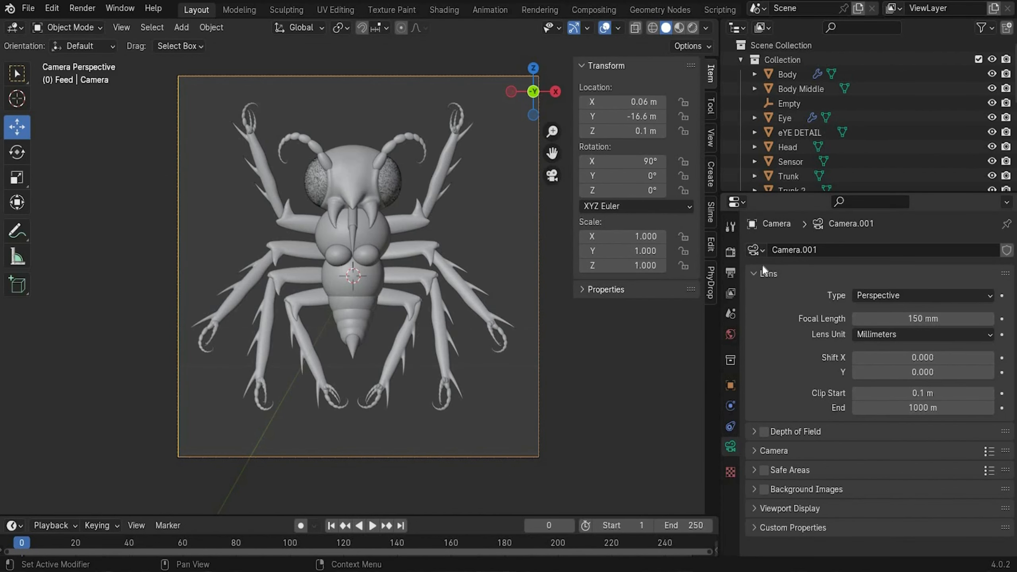
Add a mesh plane as a backdrop for the insect.
click(189, 32)
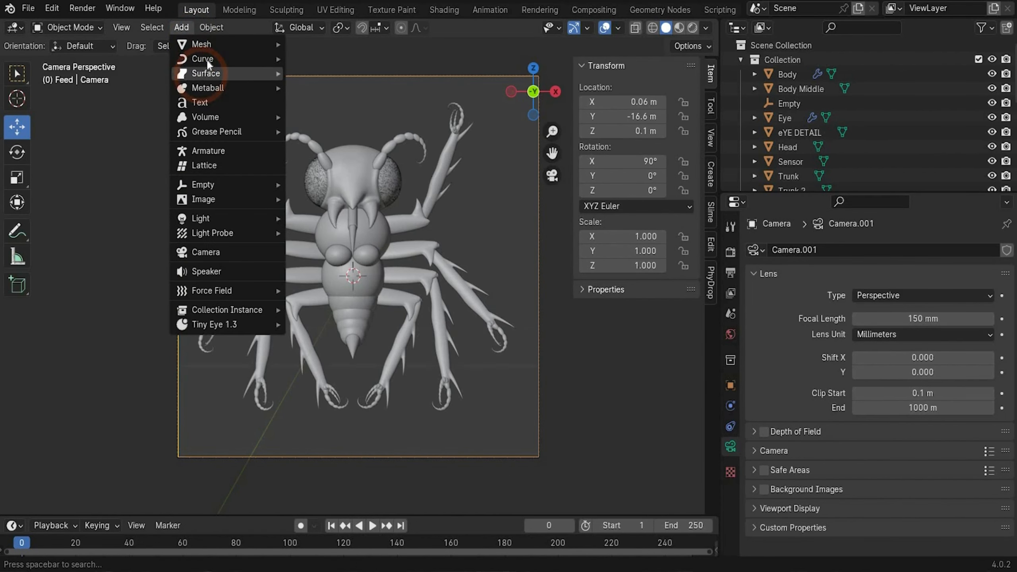
mouse_move(231, 43)
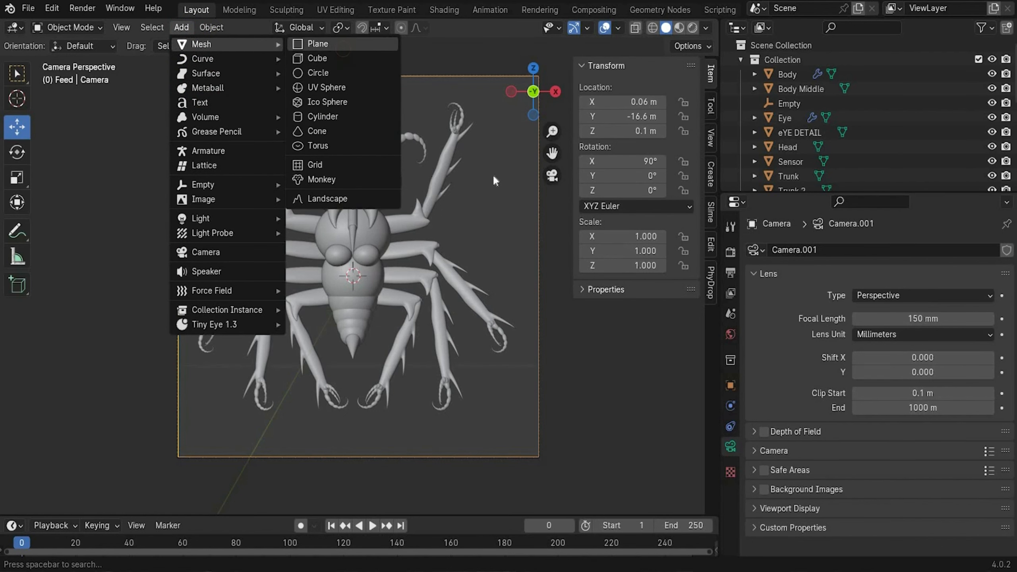
click(342, 45)
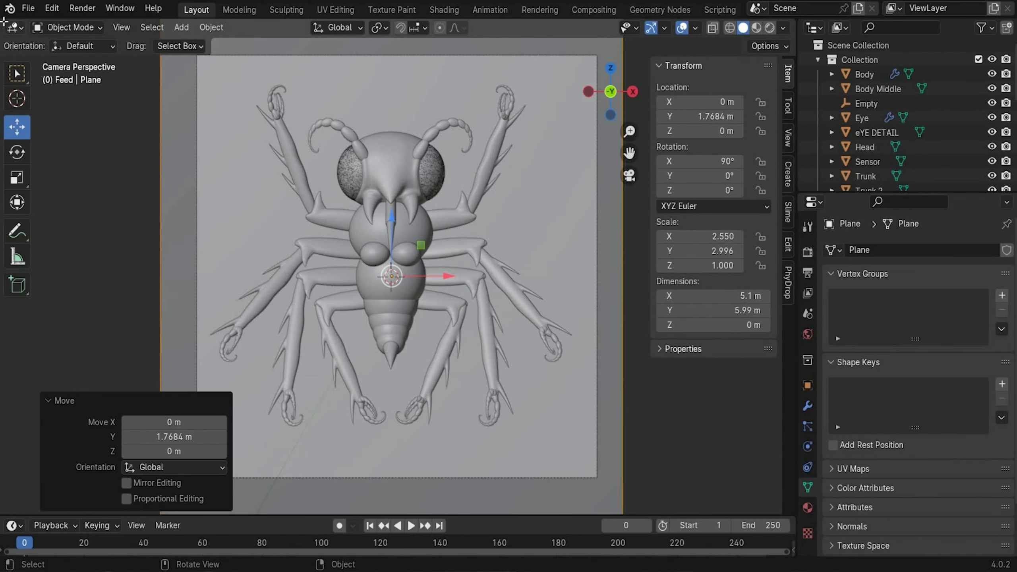
Split the 3D viewport in two, turn the second area into a Shader Editor and hide its sidebar.
drag(63, 16, 335, 26)
click(349, 27)
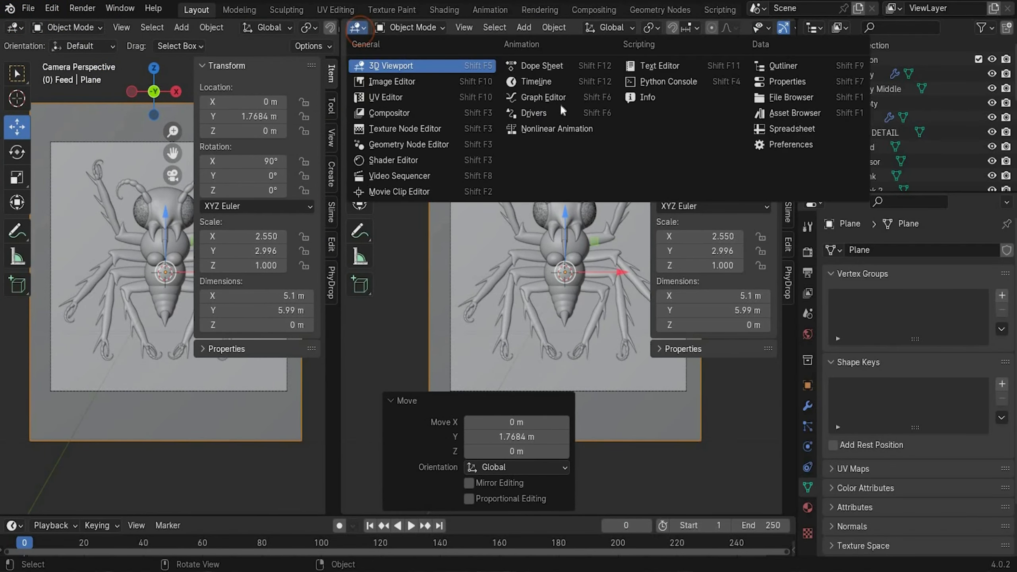
click(420, 162)
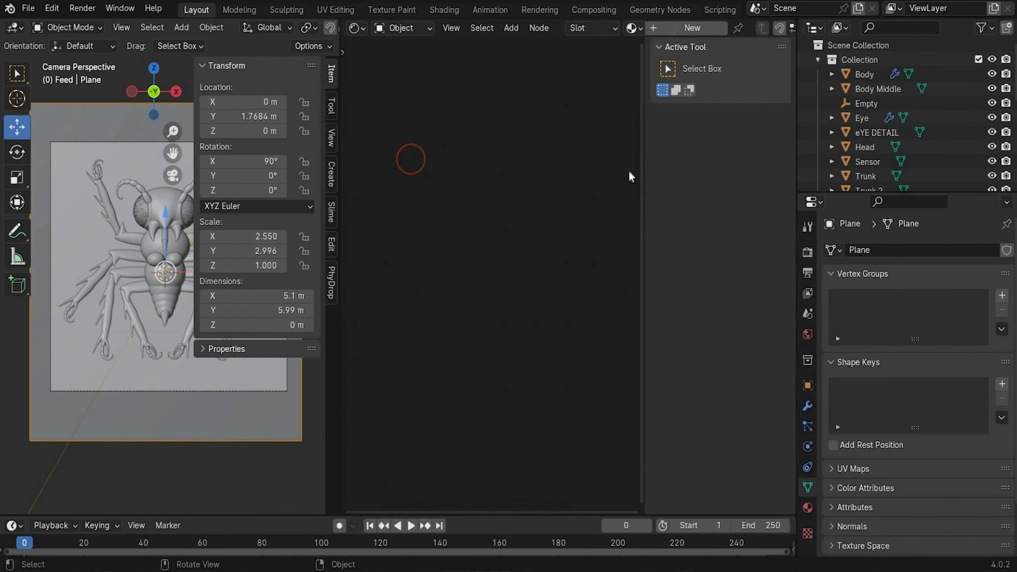
key(n)
click(570, 224)
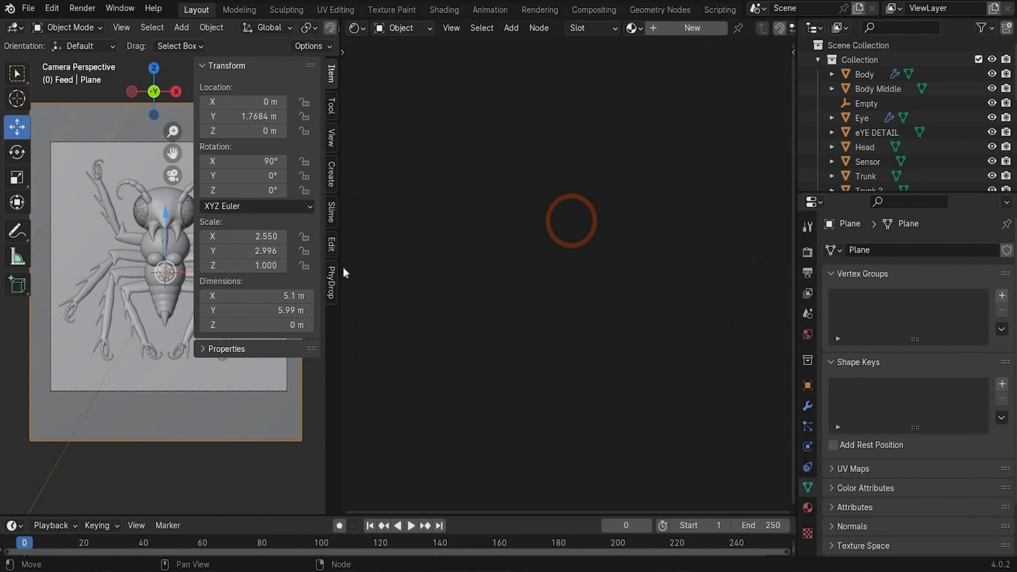
Hide the 3D viewport's sidebar, switch it to Rendered shading and resize it beside the Shader Editor.
drag(351, 265, 442, 256)
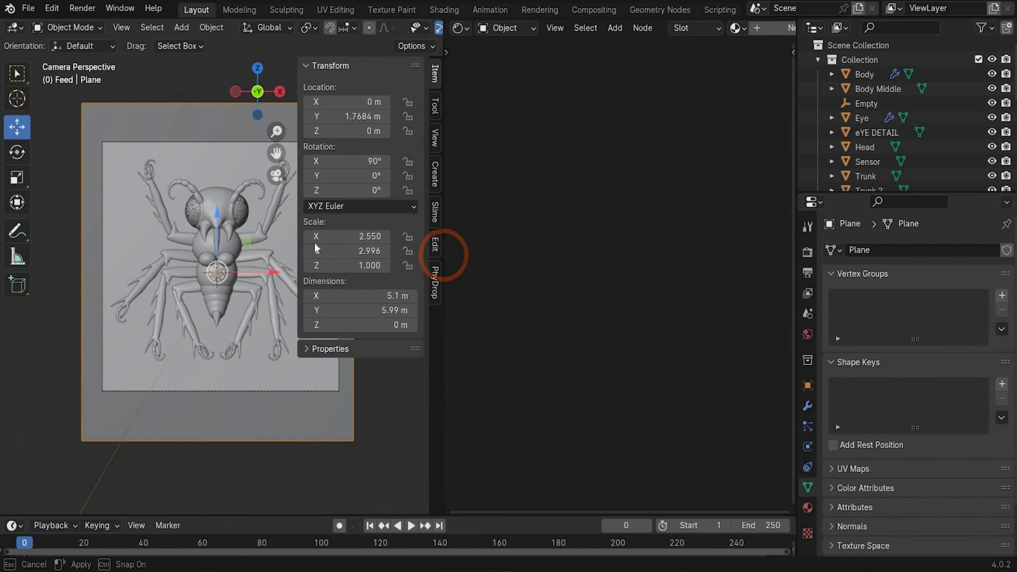
key(n)
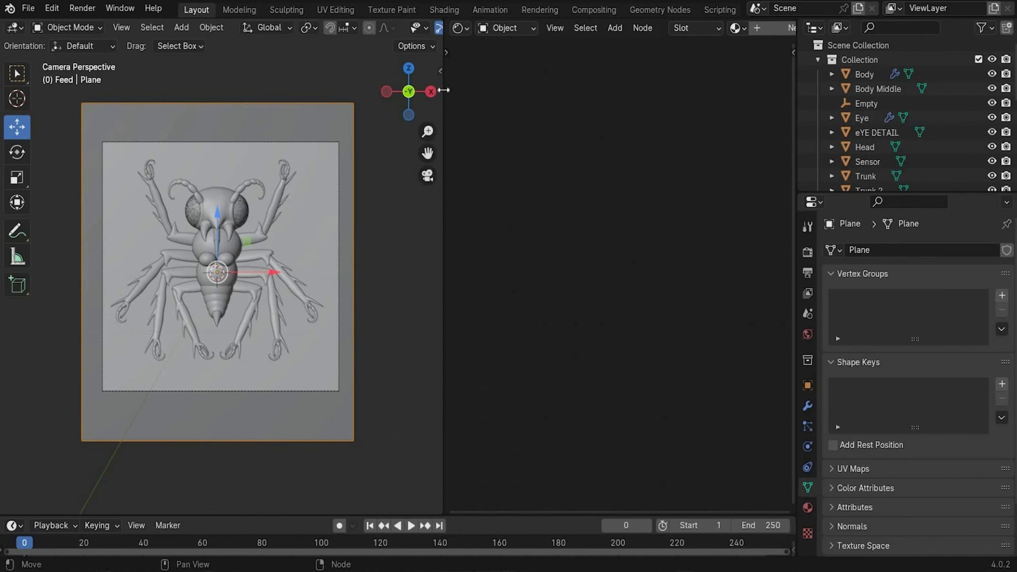
drag(443, 91, 585, 91)
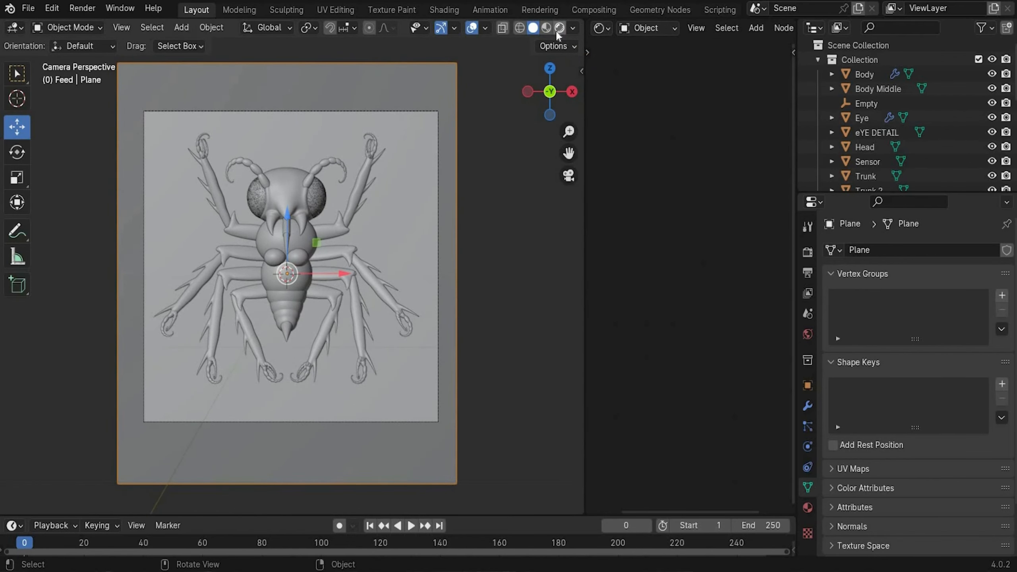
click(560, 28)
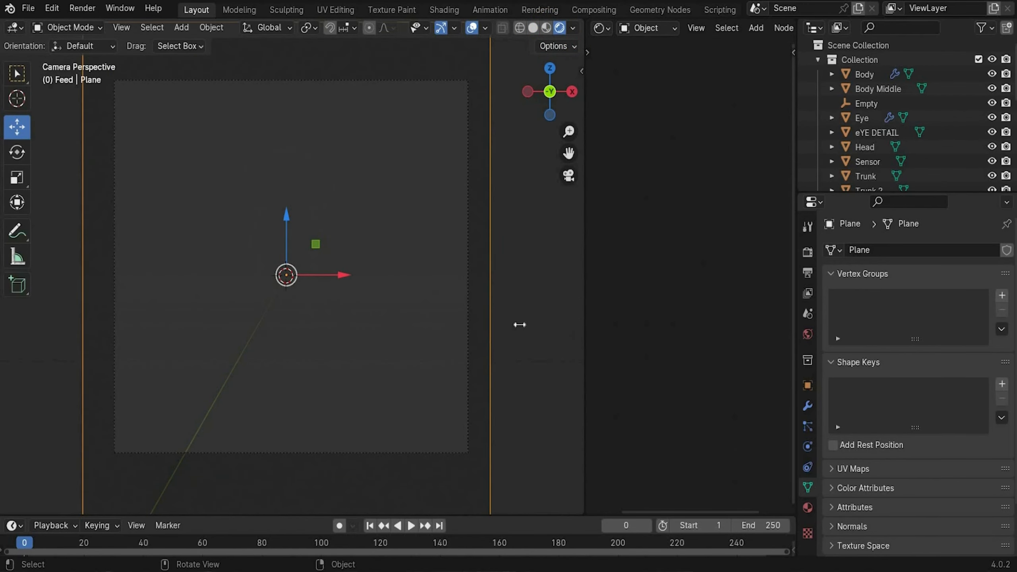
drag(519, 325, 430, 325)
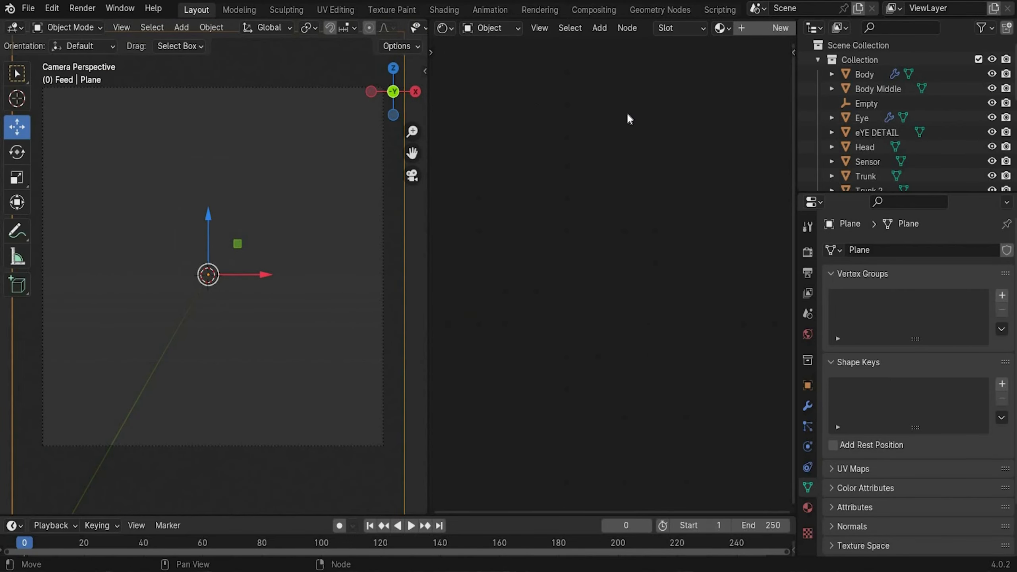
In the World shader, link an Environment Texture node to the Background's Color and load Ski HDRI.exr into it.
click(501, 36)
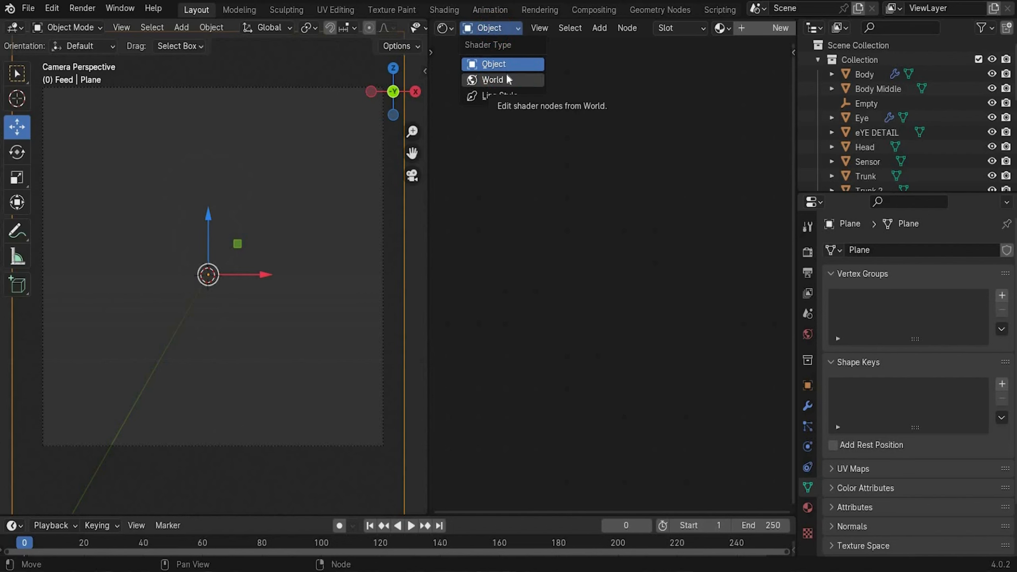
click(488, 79)
scroll(564, 340, up, 5)
middle_drag(604, 297, 656, 257)
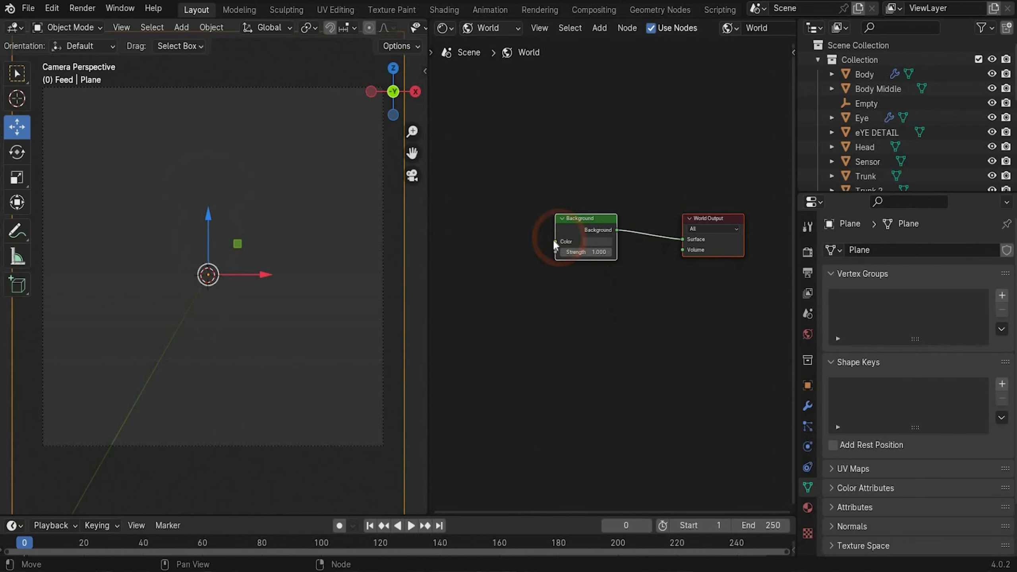
drag(555, 241, 528, 241)
text(envio)
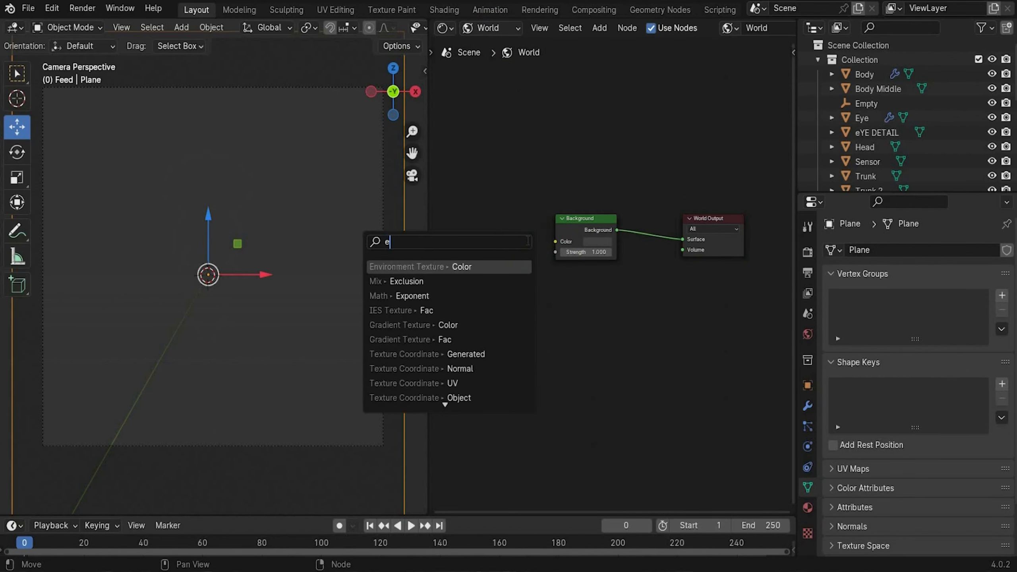
click(496, 266)
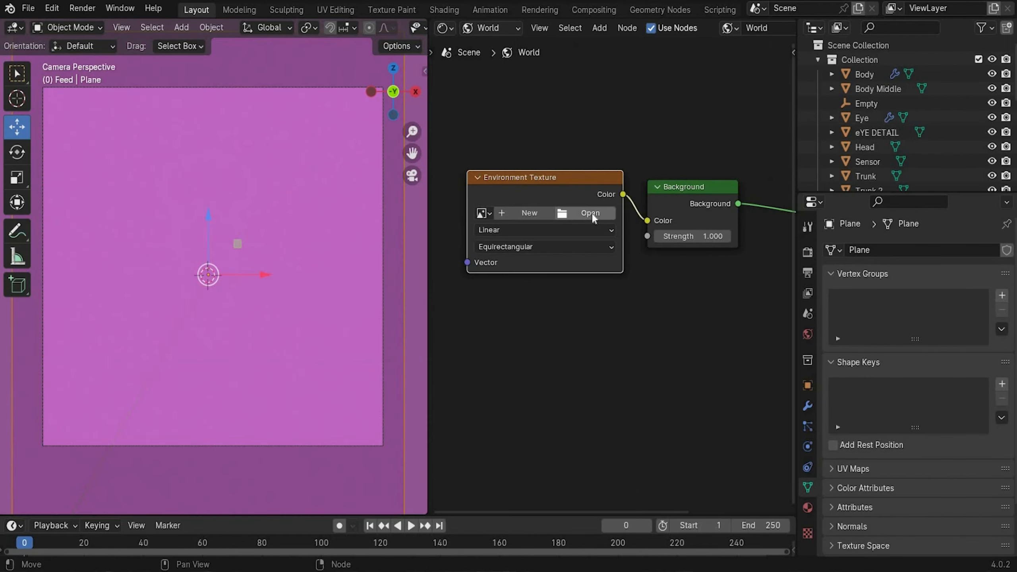
click(592, 215)
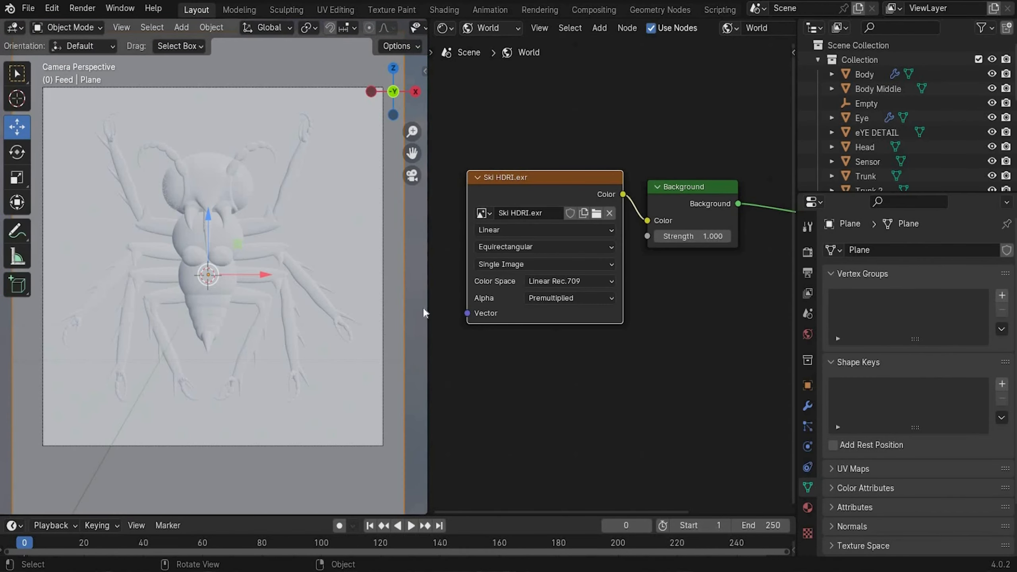
Return the Shader Editor to Object materials and create a new material for the backdrop plane.
click(490, 29)
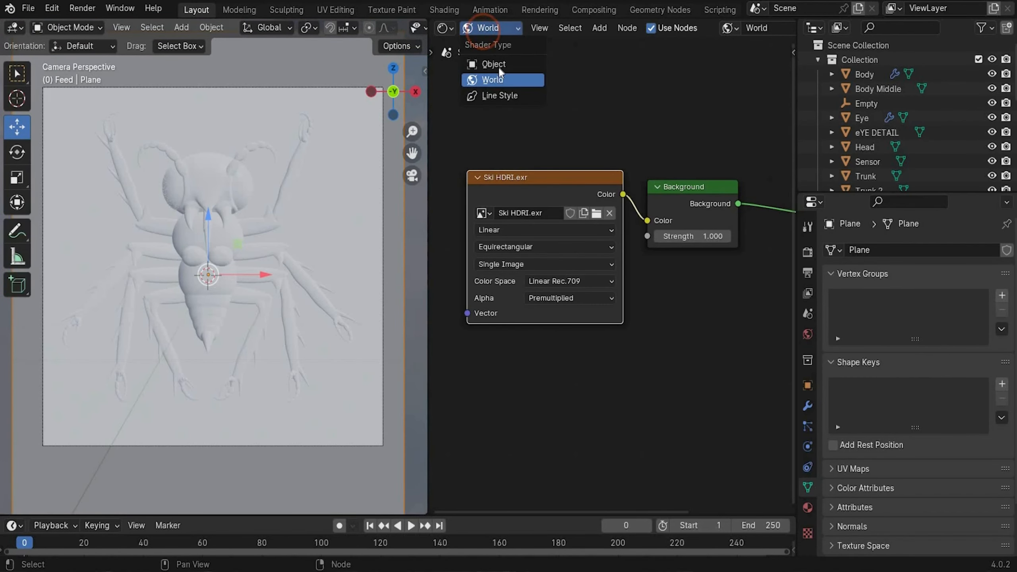
click(499, 67)
click(329, 472)
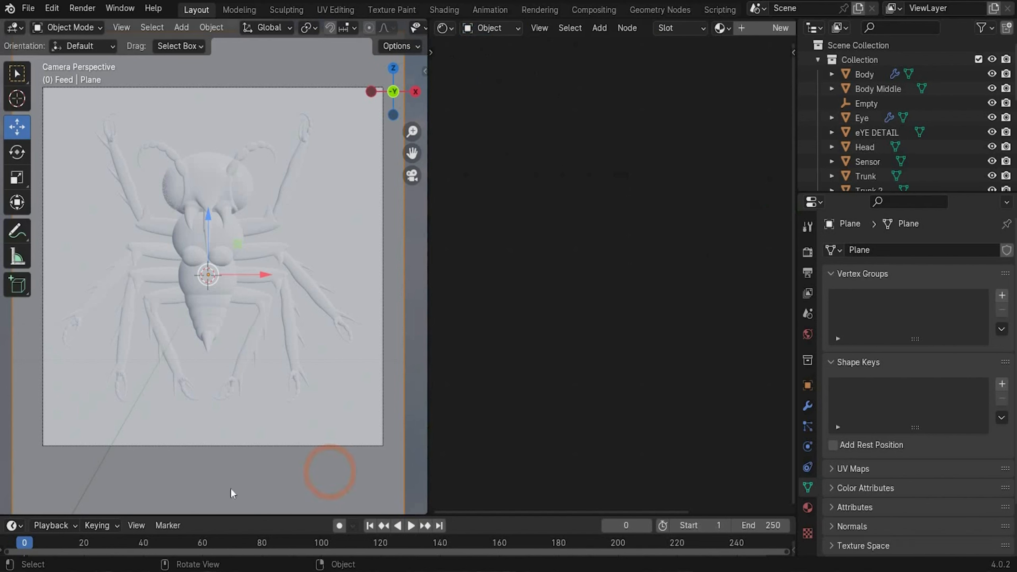
scroll(907, 147, down, 4)
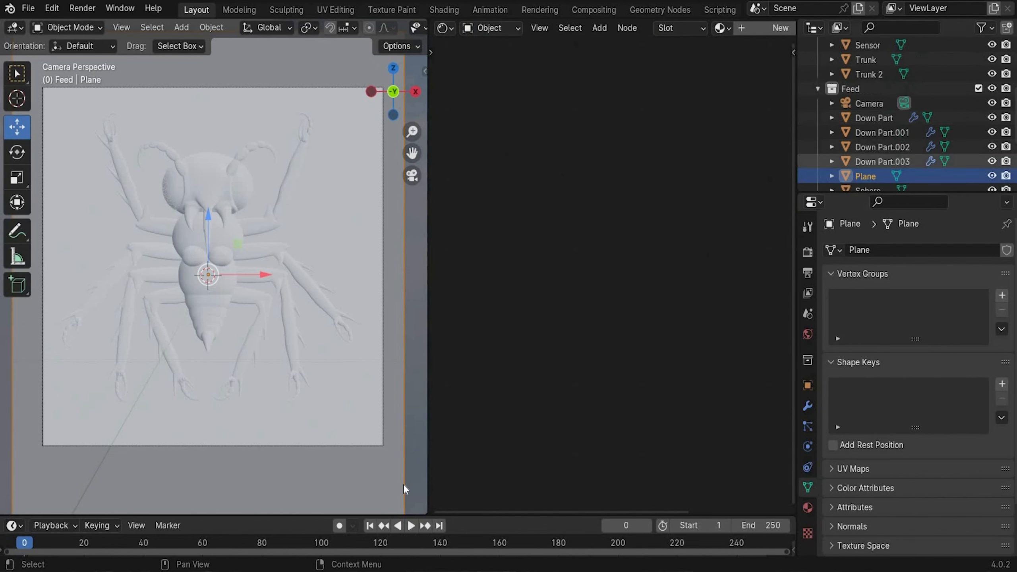
click(779, 28)
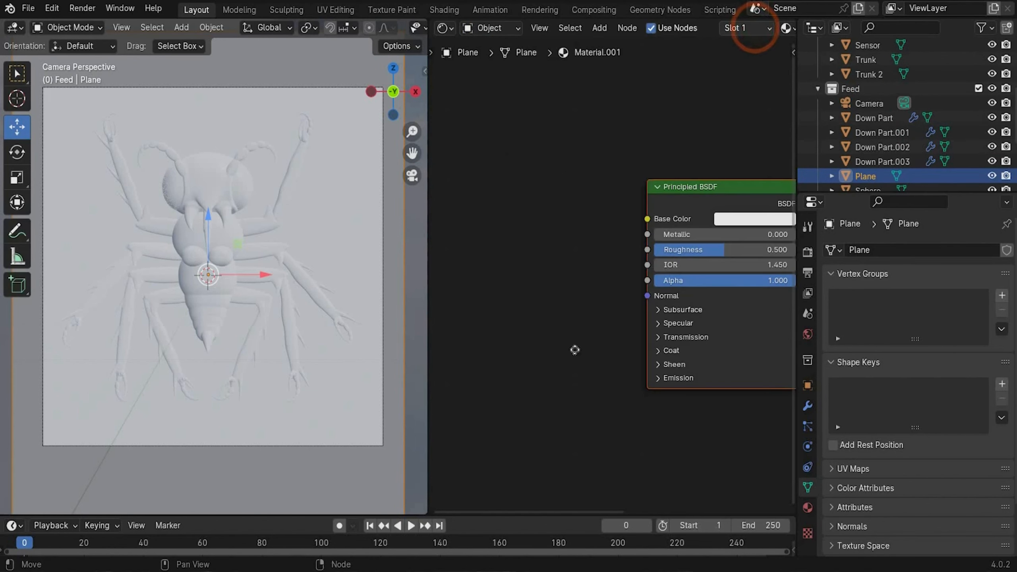
middle_drag(575, 350, 452, 347)
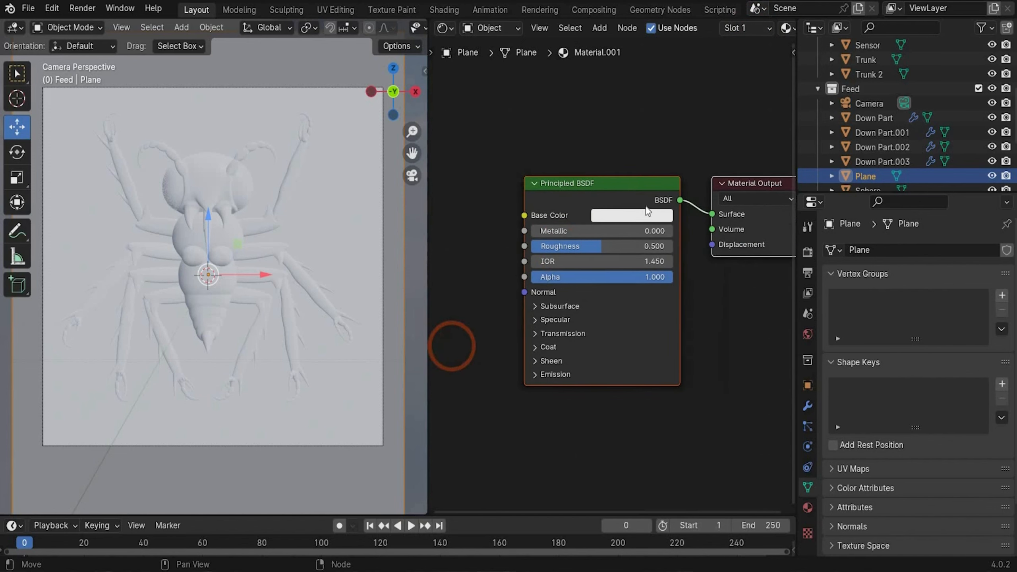
Give the plane's material a near-black base color, metallic 1 and roughness 0.4.
click(668, 227)
drag(722, 234, 721, 347)
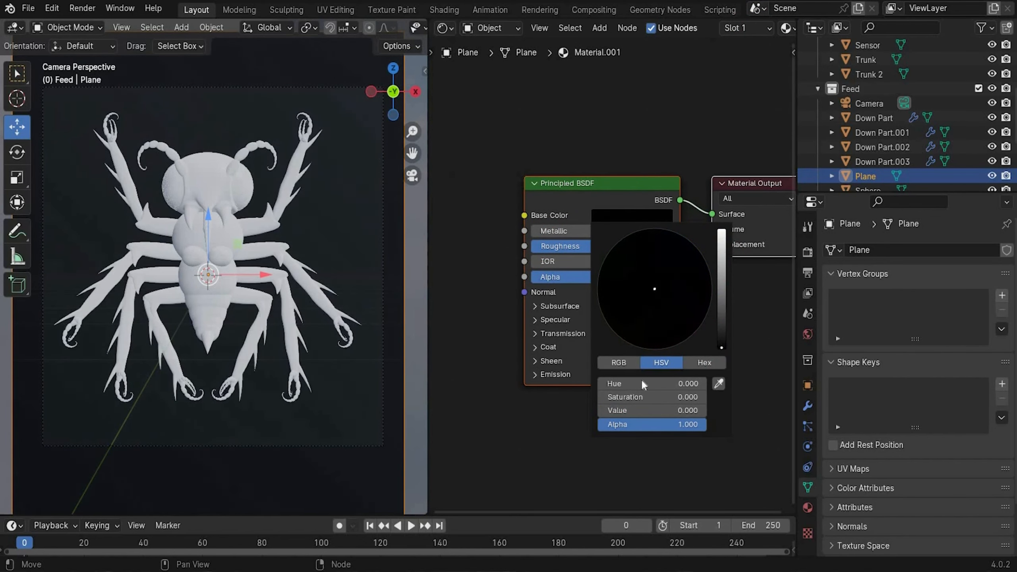
double_click(631, 231)
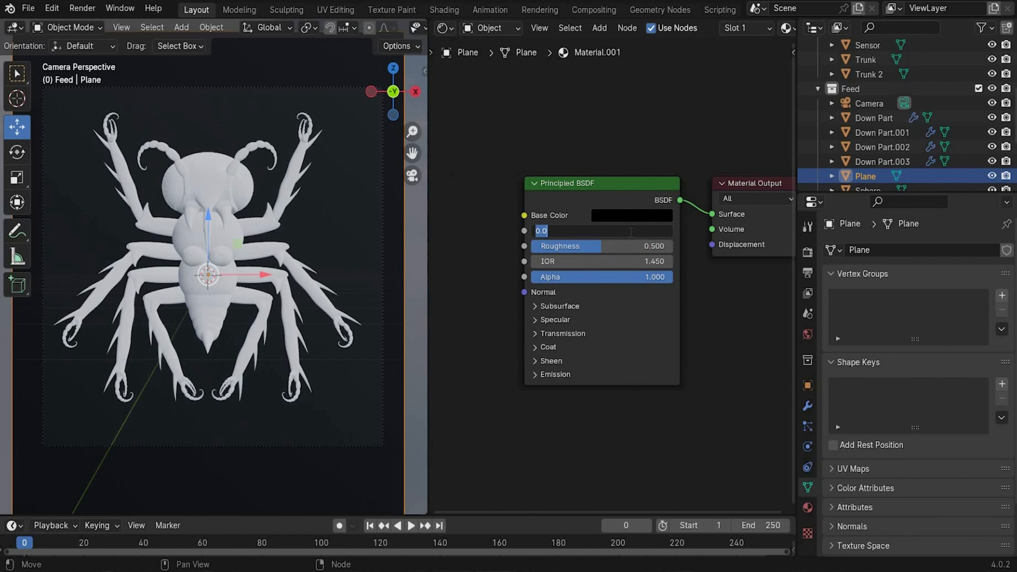
key(Return)
double_click(633, 245)
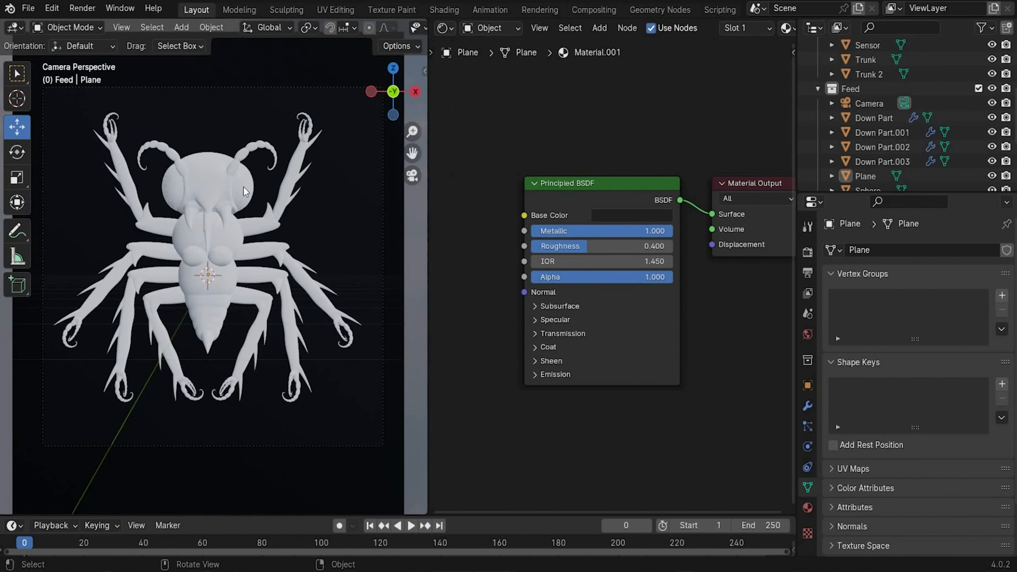
Create a new material for the insect's eyes and set its base color to E74A33.
click(245, 191)
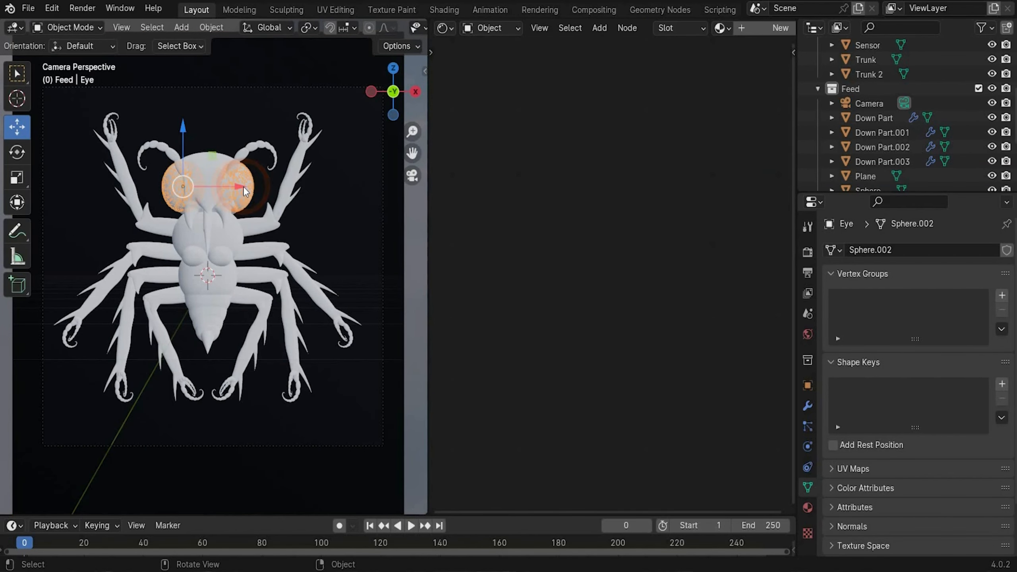
click(749, 32)
middle_drag(735, 310, 698, 307)
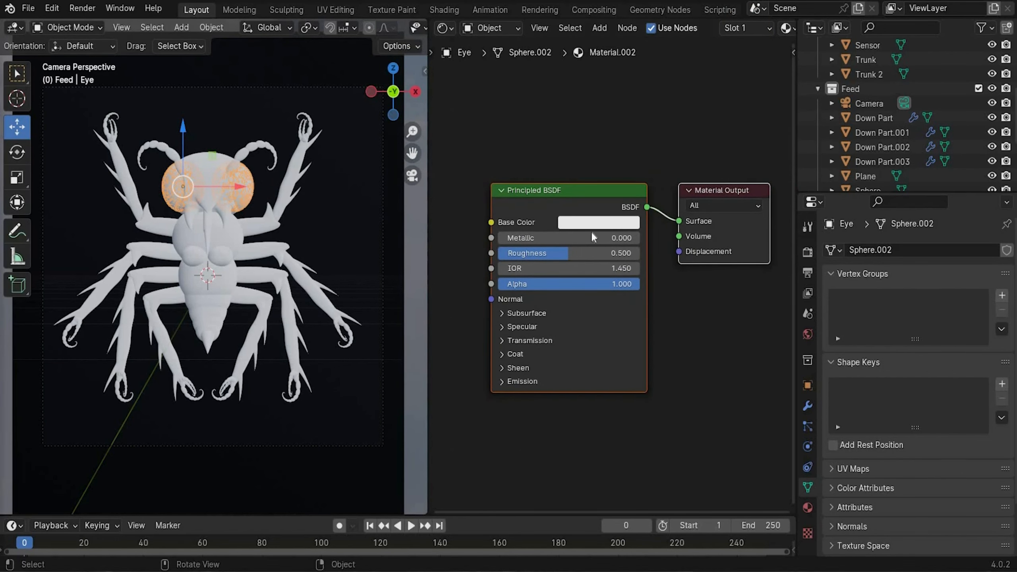
click(599, 222)
click(671, 370)
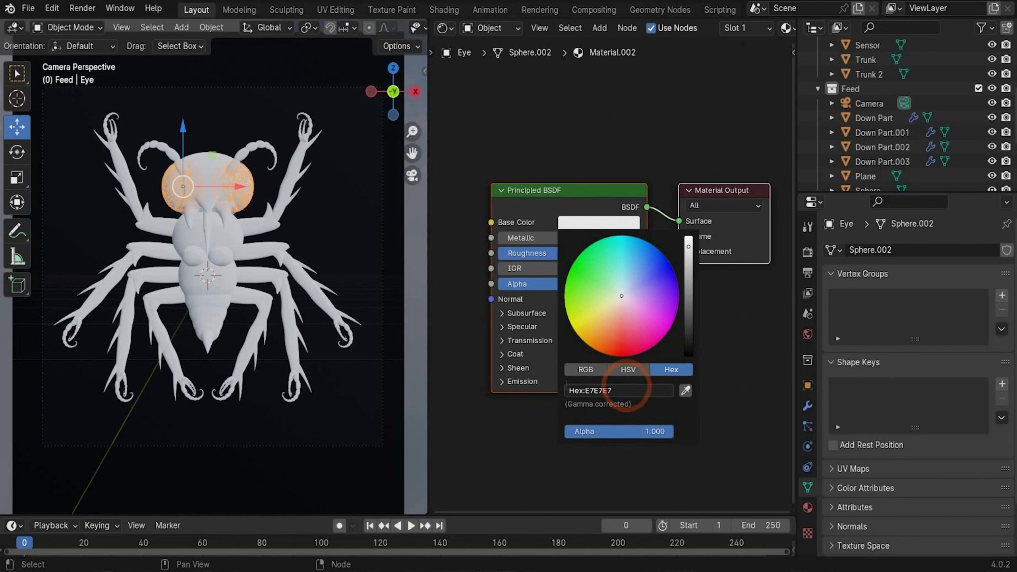
click(625, 390)
text(E74A33)
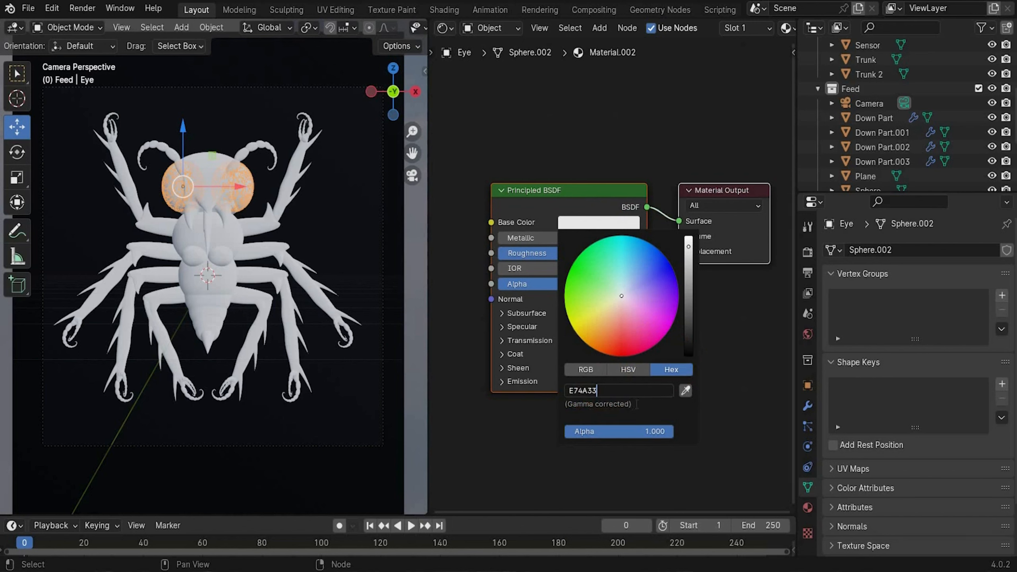
key(Return)
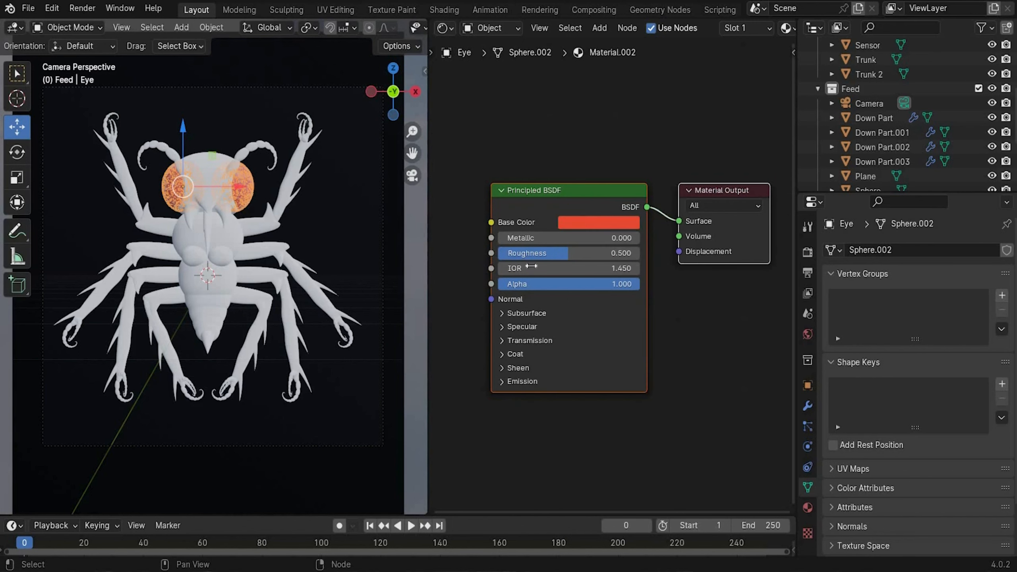
Set the eye material's metallic to 0.6 and its roughness to 0.3.
click(551, 238)
text(0.6)
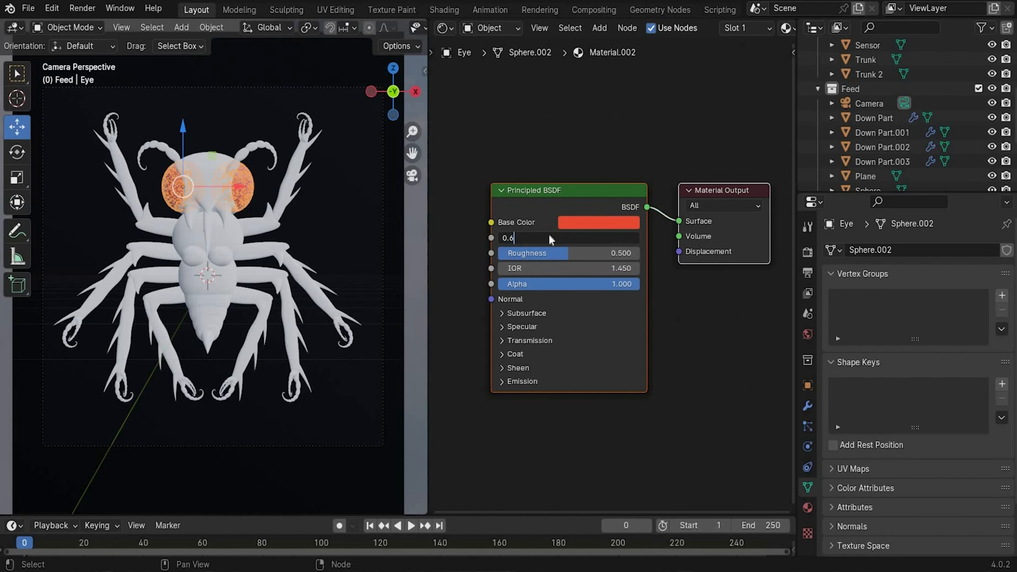
key(Return)
click(567, 253)
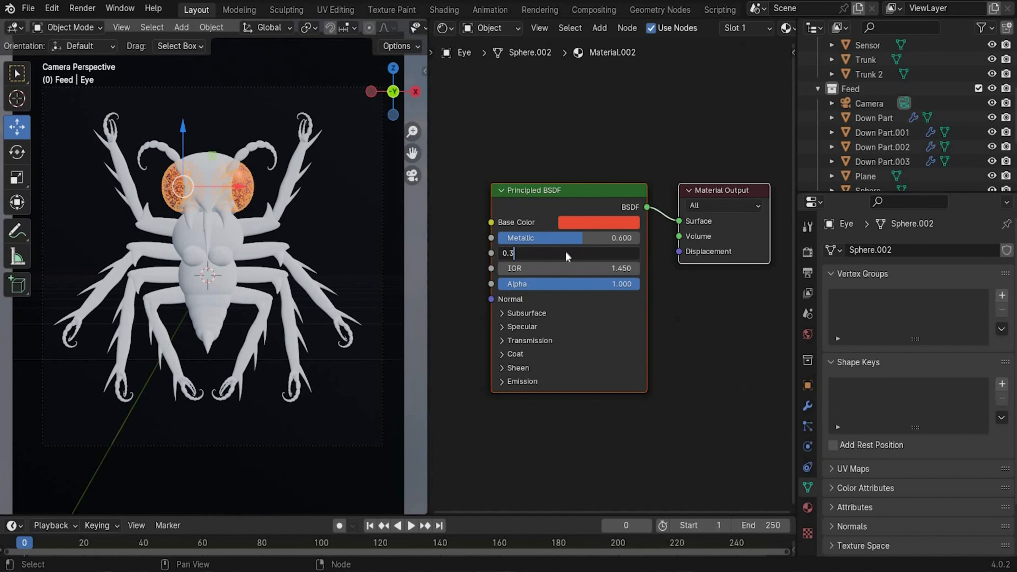
key(Return)
Widen the Shader Editor and rename the eye material as Eye.
click(777, 64)
drag(797, 61, 847, 61)
click(819, 28)
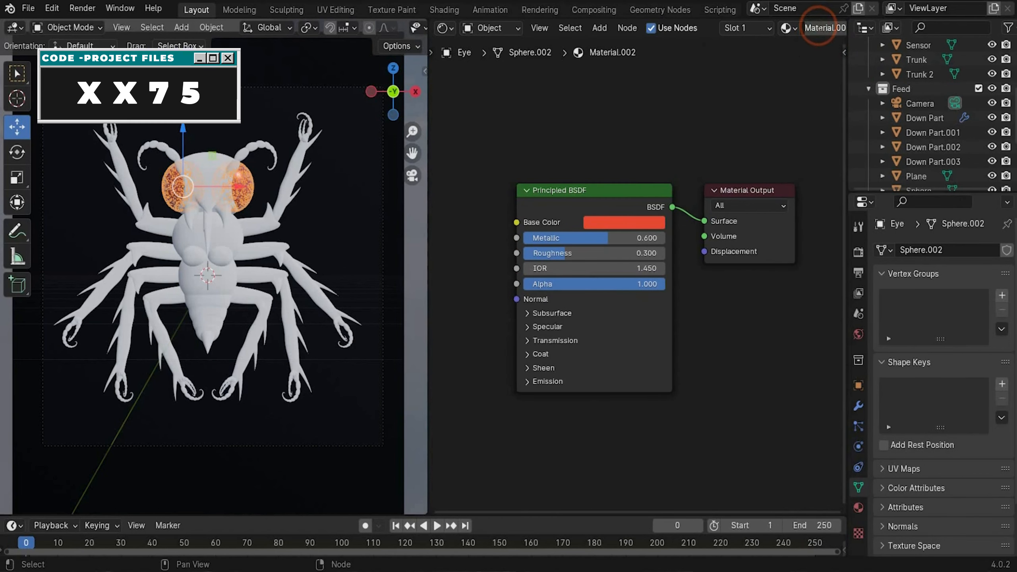
text(Eye)
key(Return)
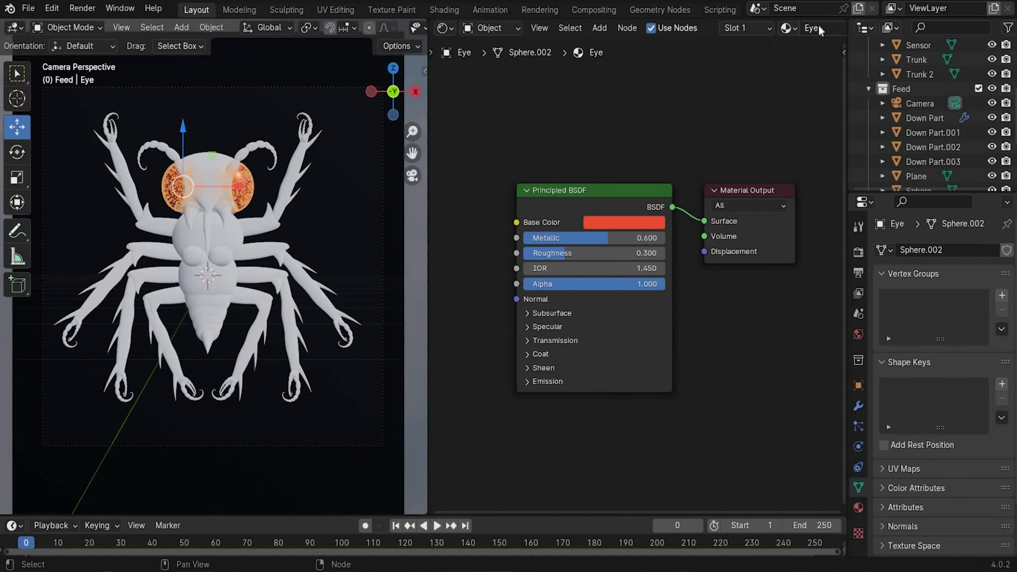
Assign the existing Eye material to the eYE DETAIL object.
scroll(931, 116, up, 2)
scroll(931, 116, up, 5)
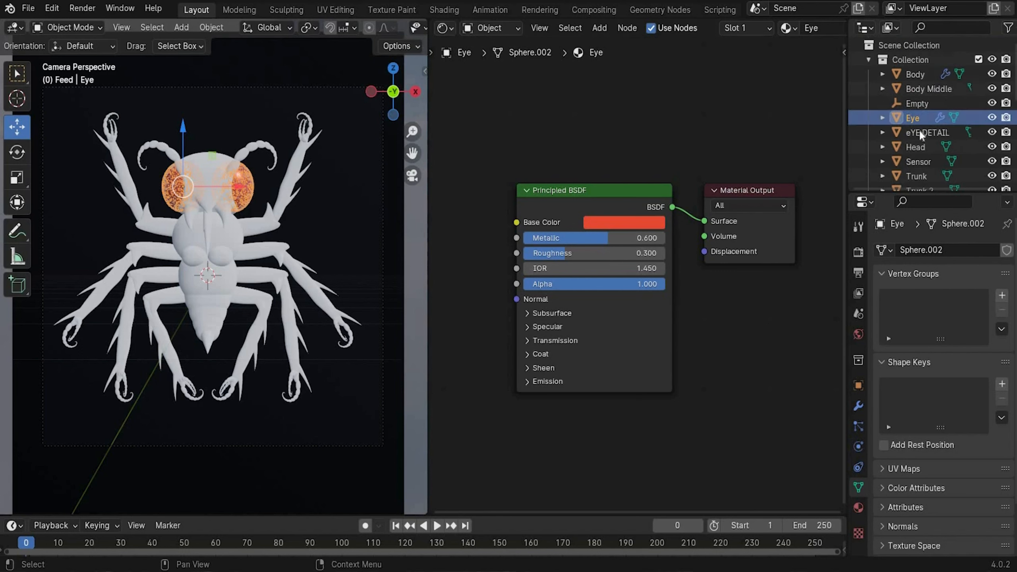
click(927, 132)
click(720, 32)
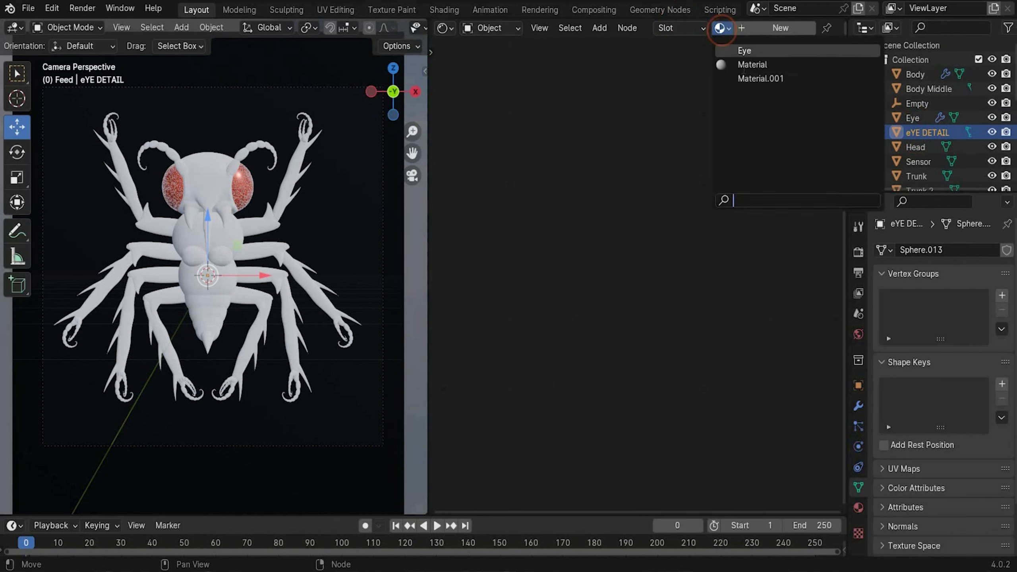
click(745, 50)
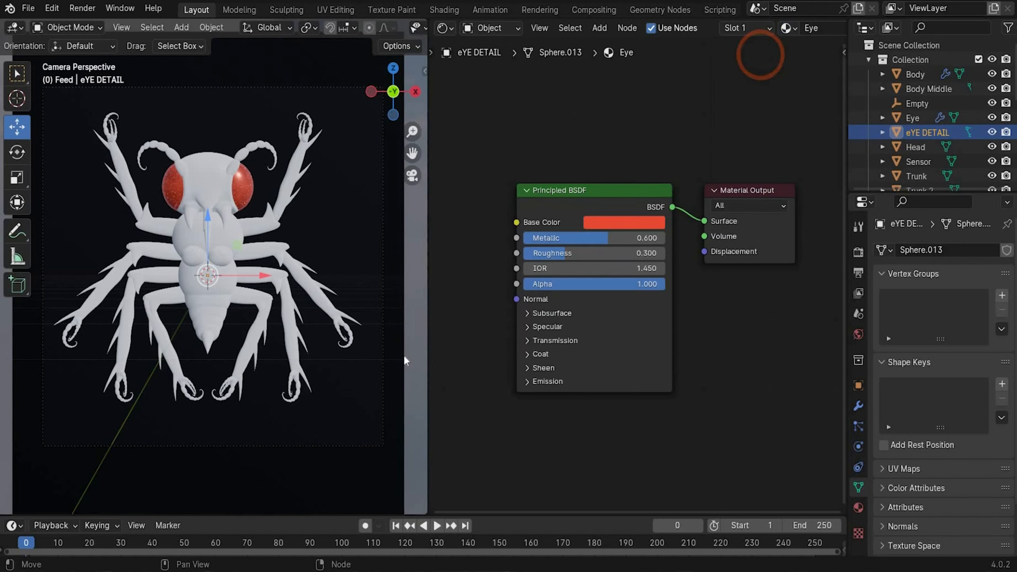
click(180, 186)
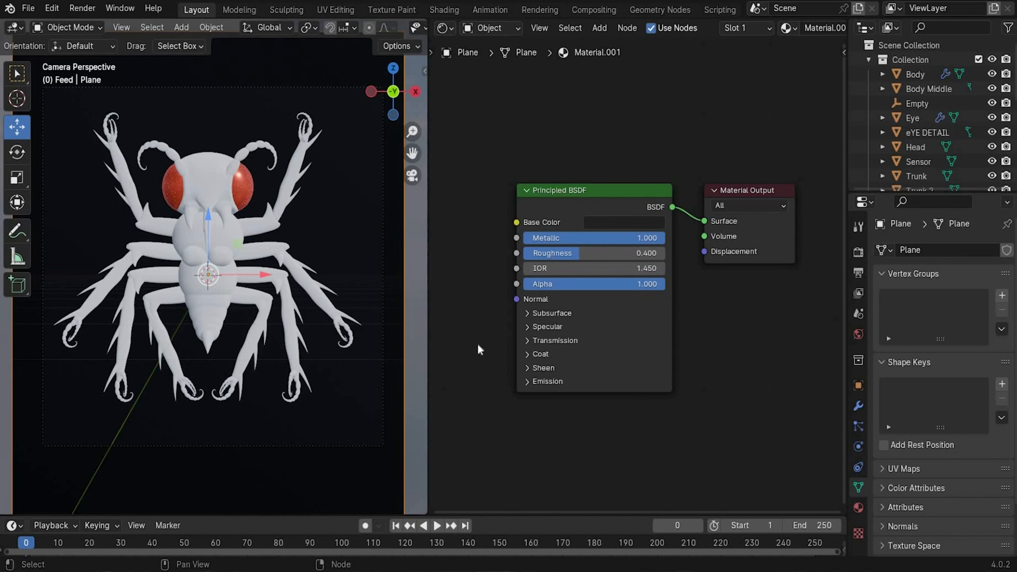
Create a new material named Bug Material for the insect's Body and give it a saturated blue base color.
click(200, 316)
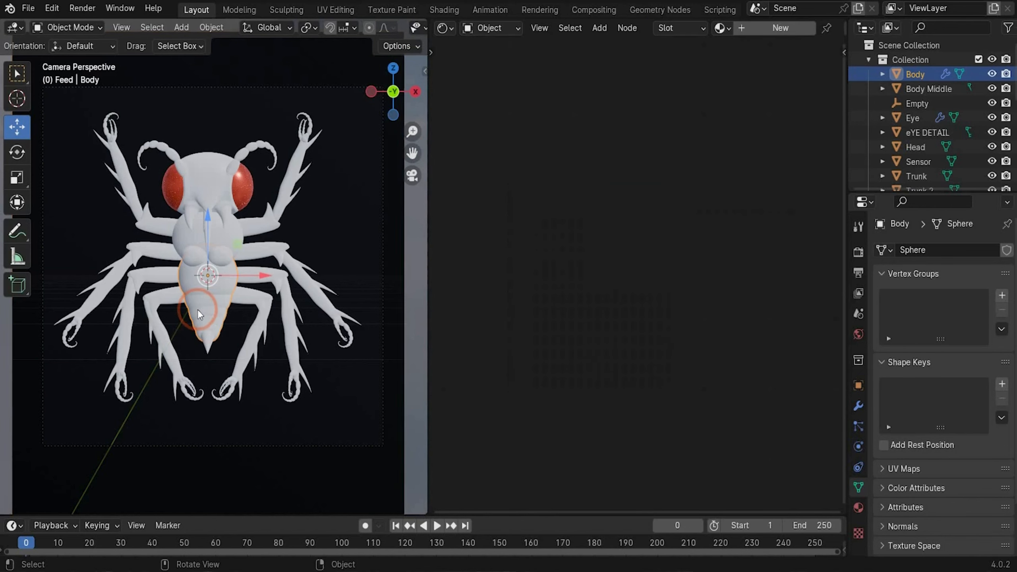
click(748, 29)
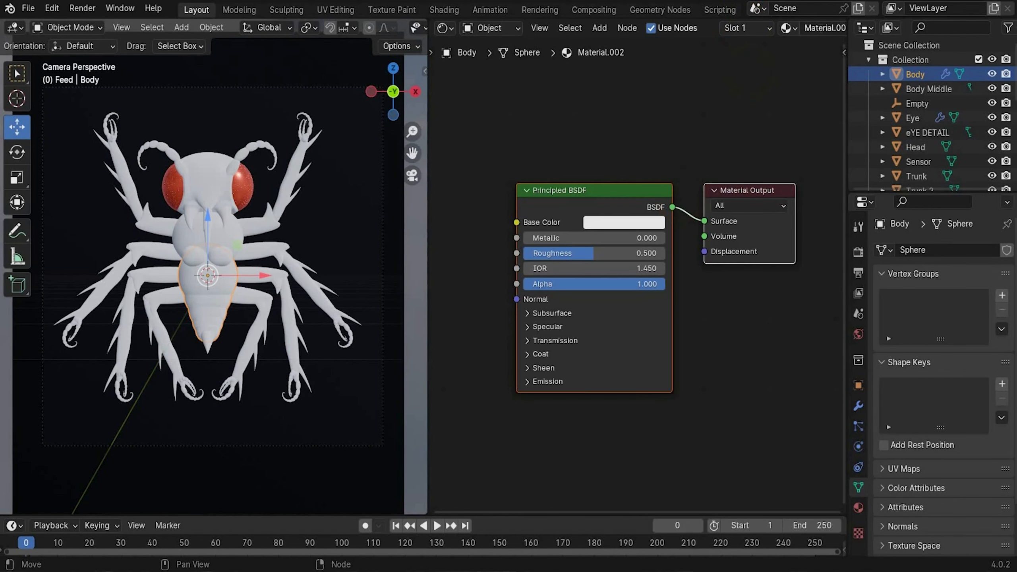
click(823, 28)
text(Bug Material)
key(Return)
click(624, 223)
click(619, 270)
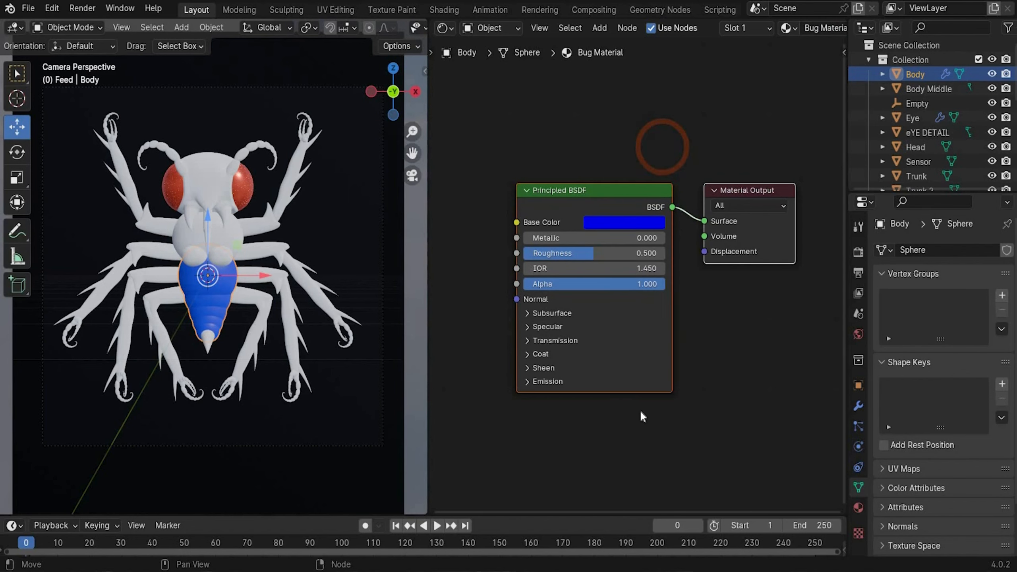
click(657, 391)
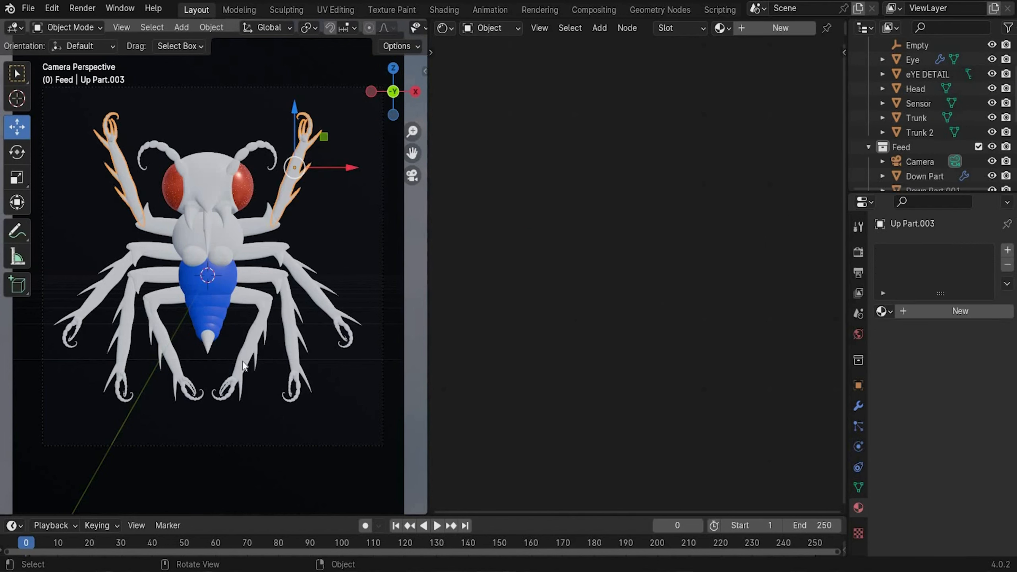
Copy the Body's Bug Material to all the legs, trunk parts, head and antennae at once.
click(245, 355)
shift+click(255, 297)
shift+click(208, 342)
shift+click(291, 298)
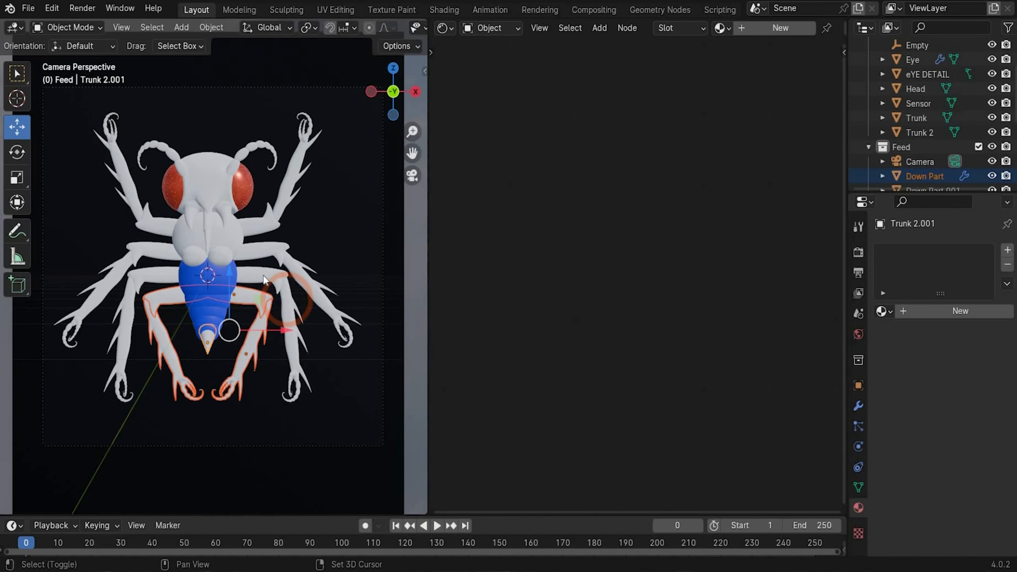
shift+click(263, 275)
shift+click(266, 257)
shift+click(297, 258)
shift+click(285, 199)
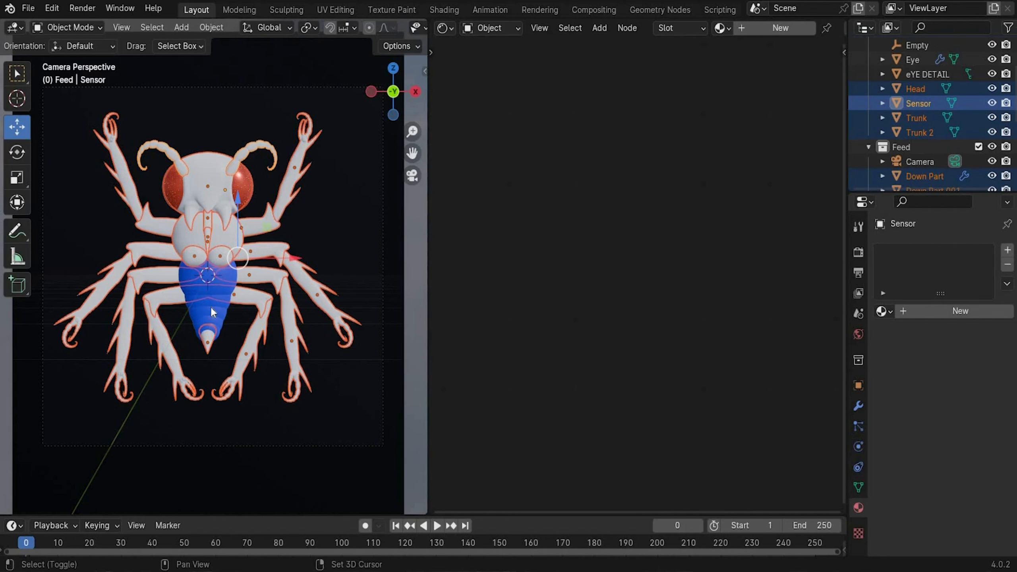
shift+click(211, 307)
click(1007, 284)
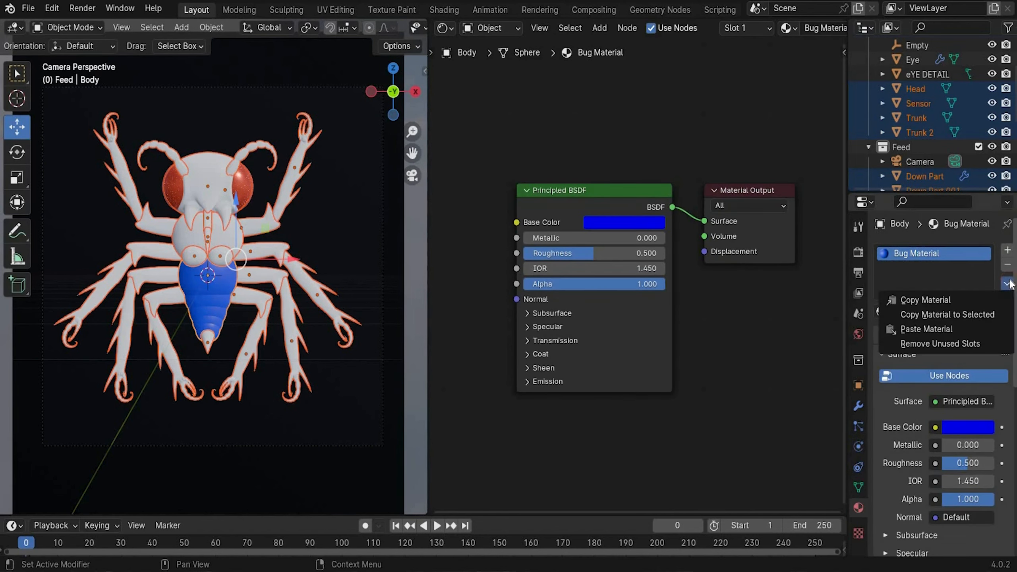
click(978, 315)
click(381, 473)
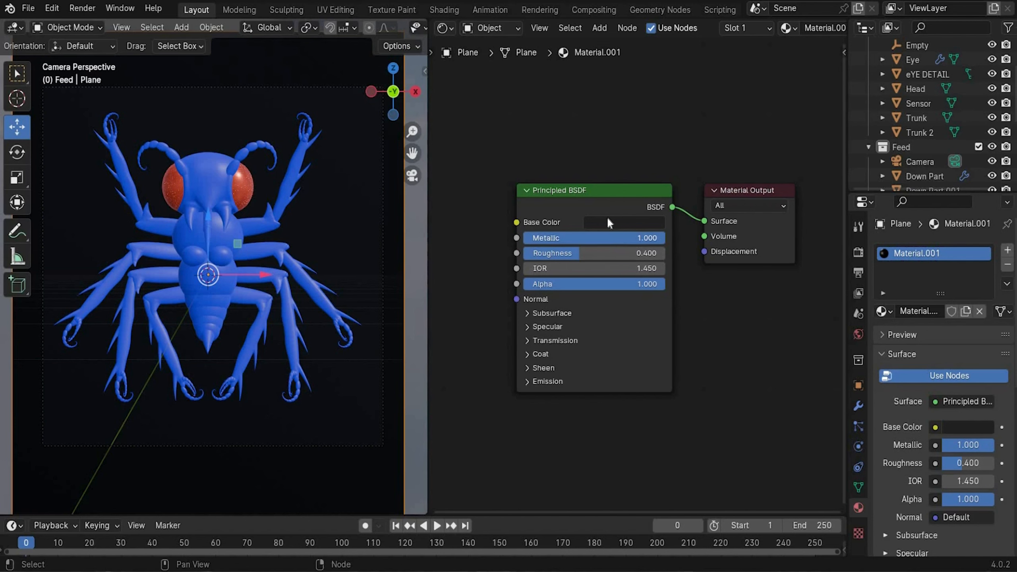
Give the Bug Material a near-white base color DAD5E7, metallic 0.5 and roughness 0.3.
click(621, 222)
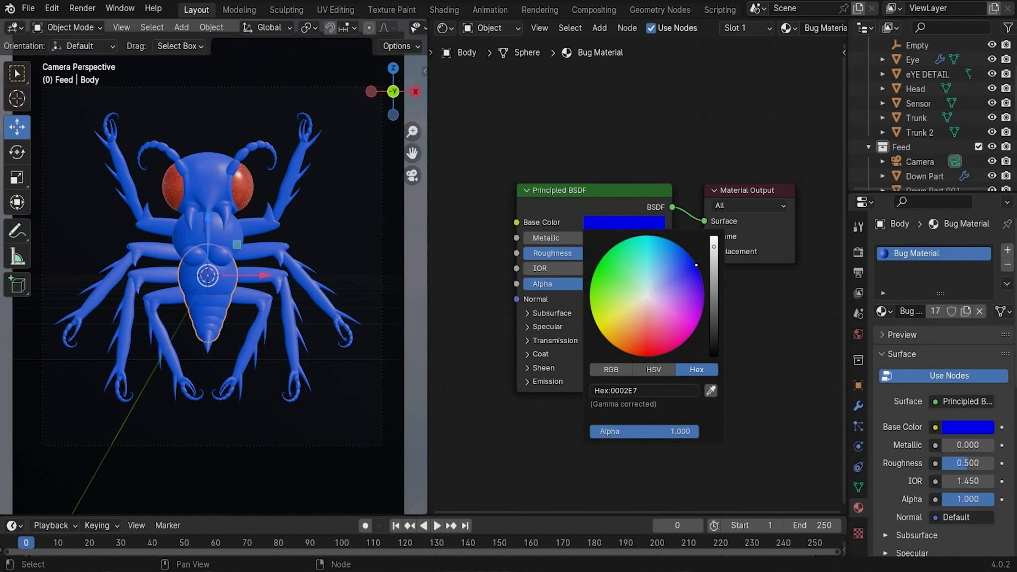
click(650, 295)
drag(650, 296, 652, 296)
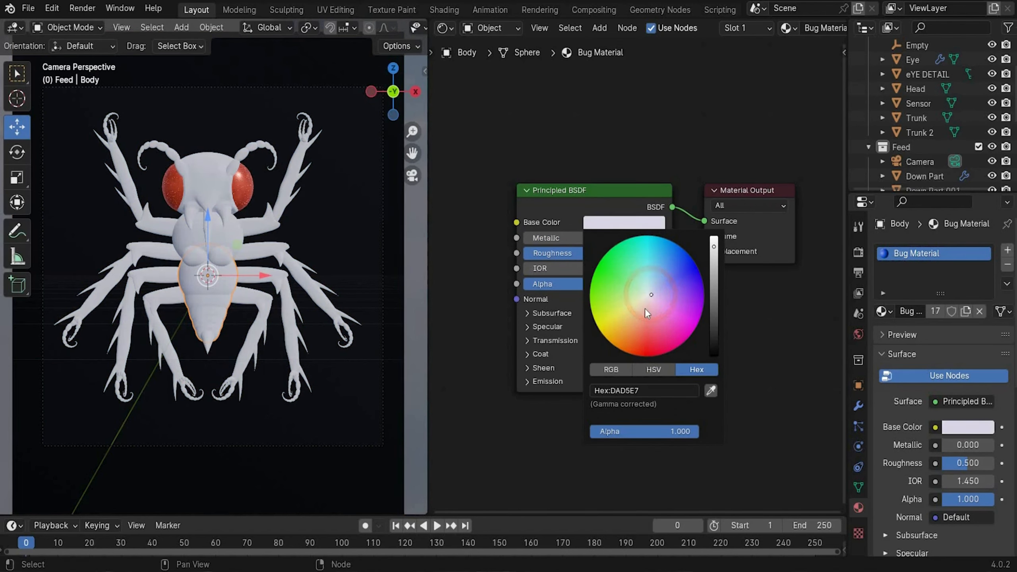
click(539, 443)
click(602, 239)
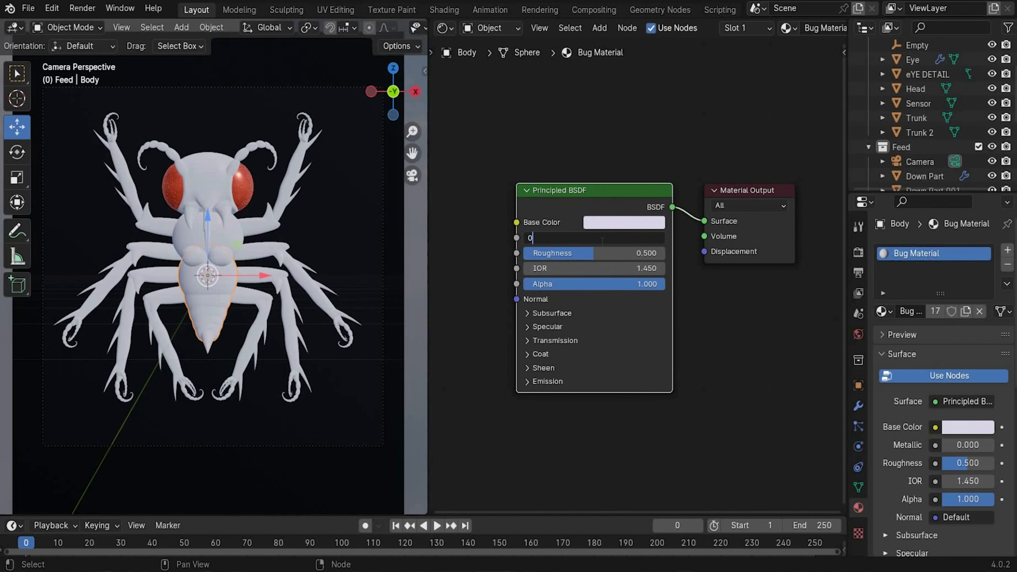
text(0.5)
key(Return)
click(602, 253)
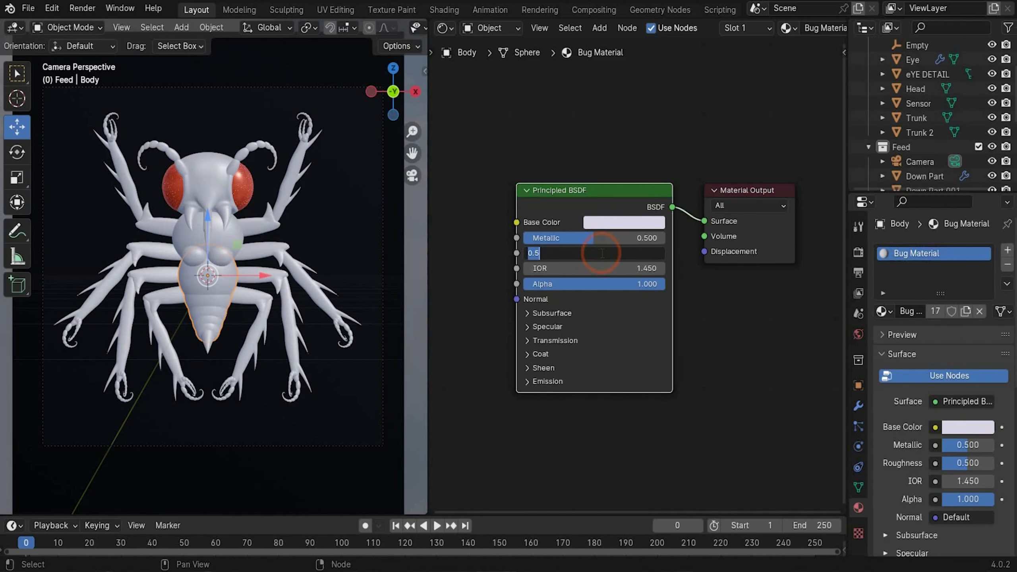
text(0.3)
key(Return)
Link a Color Ramp node to the Bug Material's Base Color and set its first stop's color to 72C5FF.
middle_drag(601, 251, 700, 238)
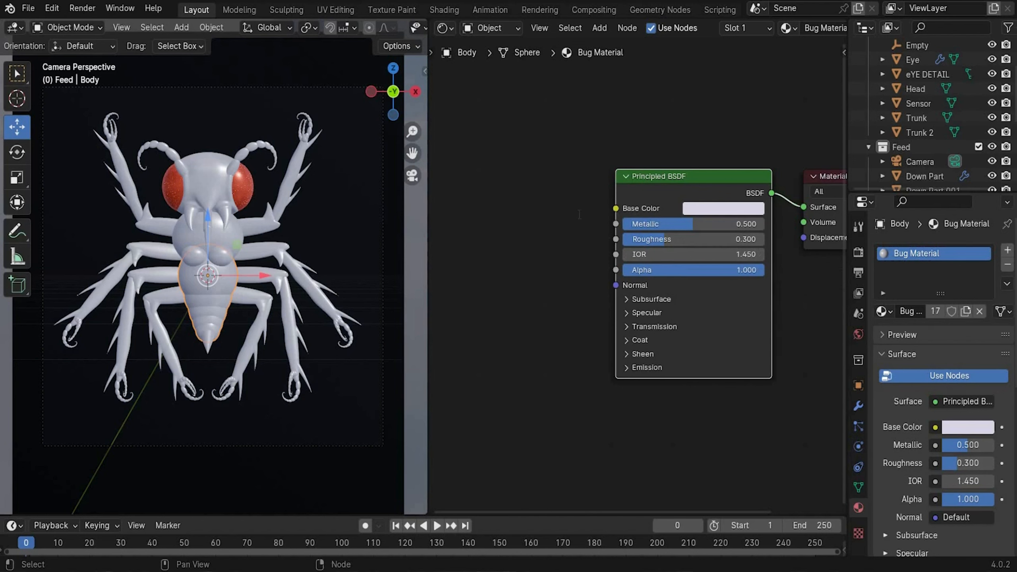
drag(616, 208, 580, 214)
text(color)
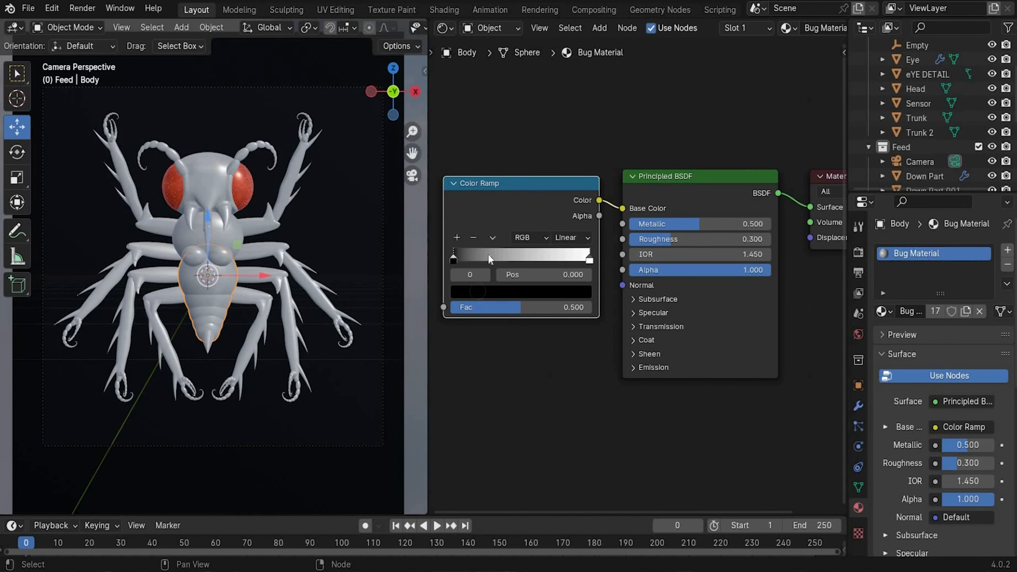
click(493, 290)
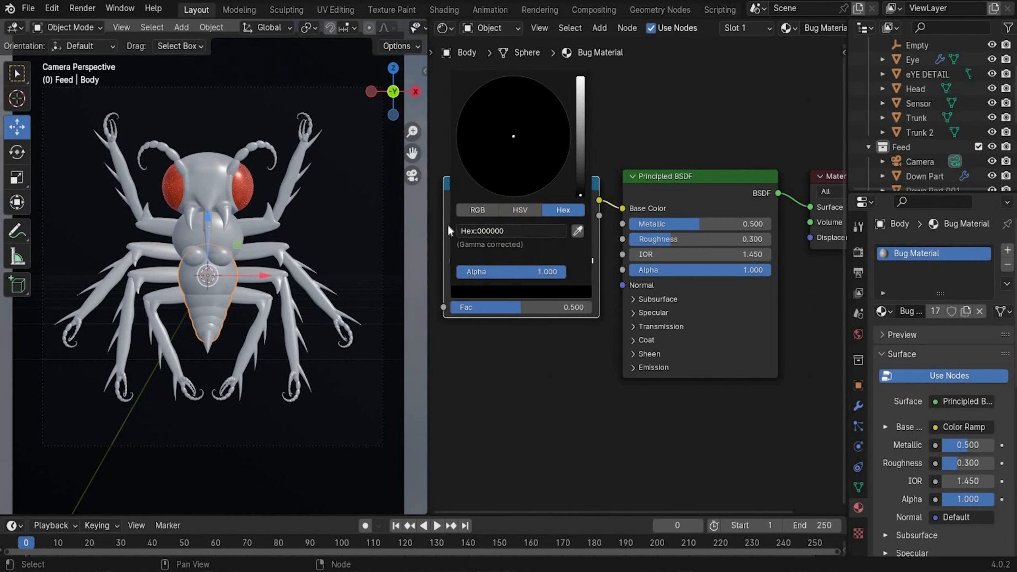
click(476, 224)
key(ctrl+v)
key(Return)
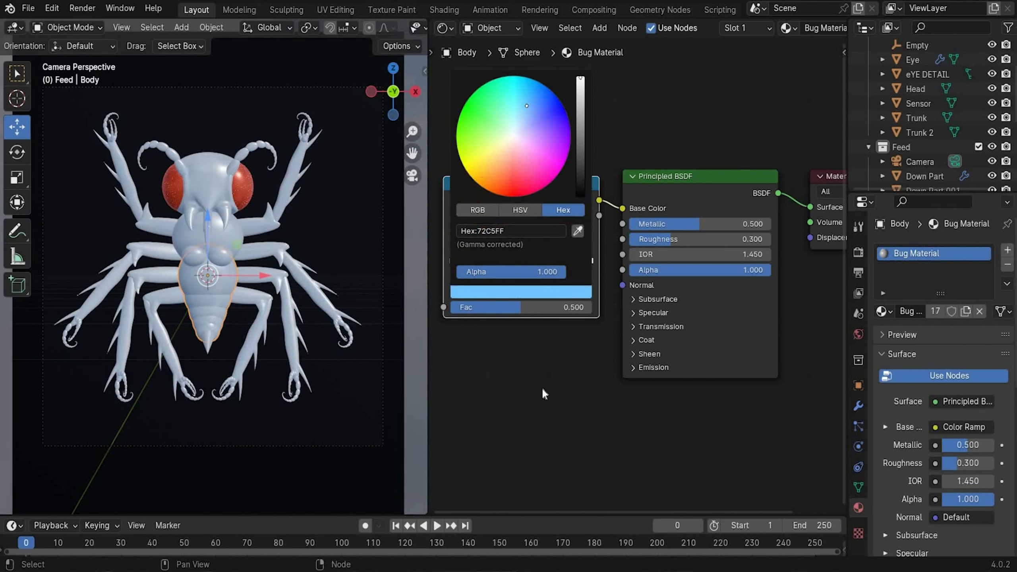
Put the Color Ramp's white stop at the start and the blue stop at 0.040, and widen the node.
drag(454, 260, 476, 259)
drag(590, 260, 607, 246)
drag(589, 251, 466, 248)
middle_drag(485, 243, 617, 234)
drag(575, 216, 392, 217)
middle_drag(543, 326, 569, 337)
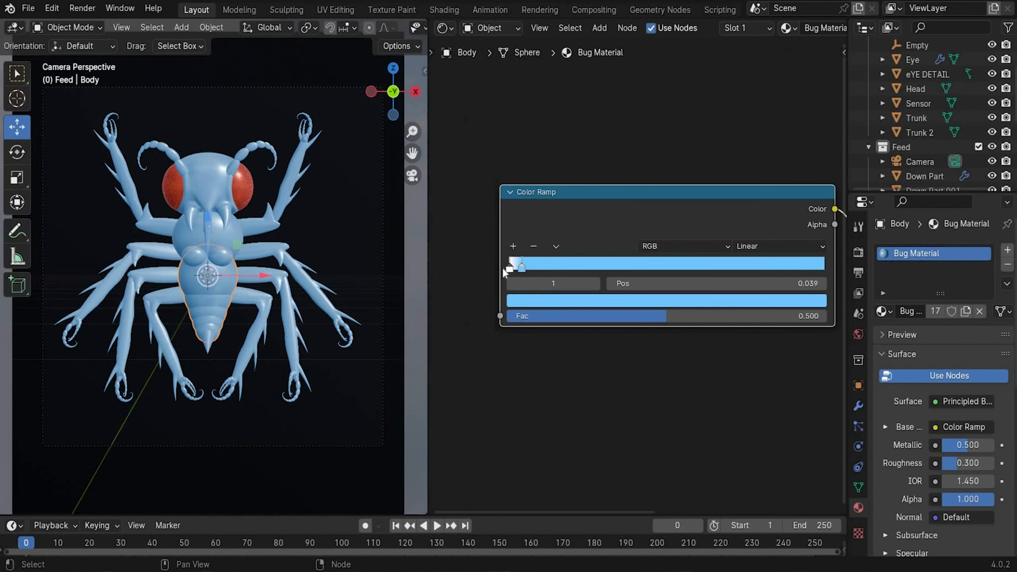
mouse_move(542, 266)
mouse_down()
mouse_move(501, 267)
mouse_move(531, 270)
mouse_up()
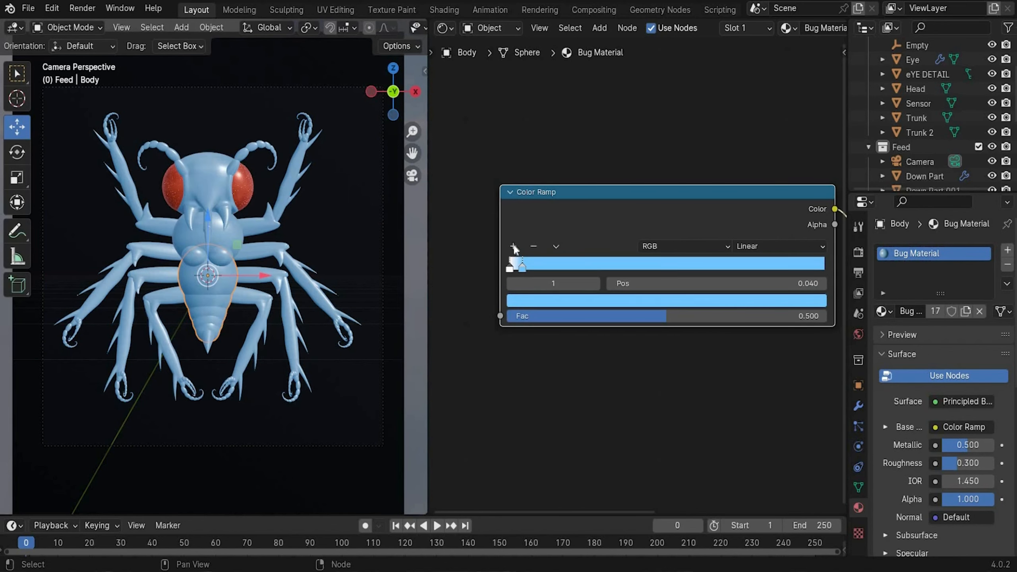
Add a third stop so the Color Ramp runs white, blue, white, with the blue stop at 0.053.
click(513, 246)
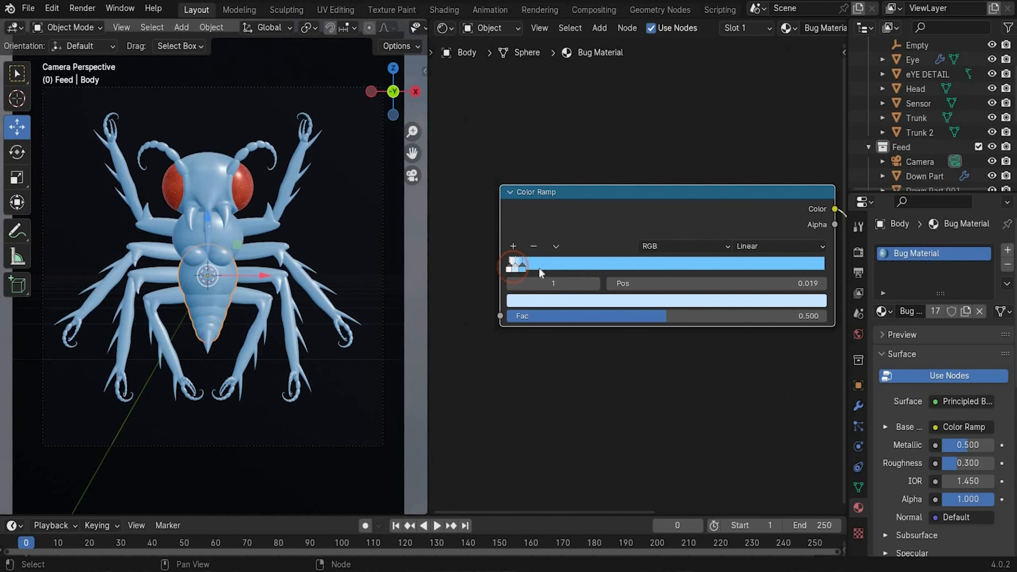
drag(539, 267, 538, 267)
click(534, 303)
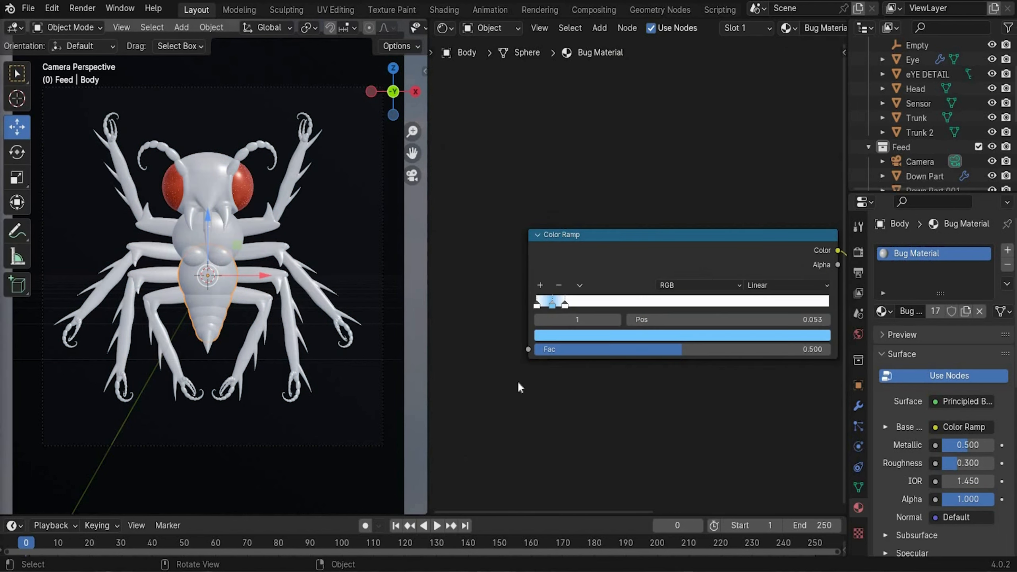
Add a Fresnel node and link it to the Color Ramp's Fac input.
scroll(565, 364, up, 4)
middle_drag(566, 364, 539, 413)
scroll(539, 413, up, 1)
middle_drag(535, 413, 633, 334)
drag(582, 307, 537, 333)
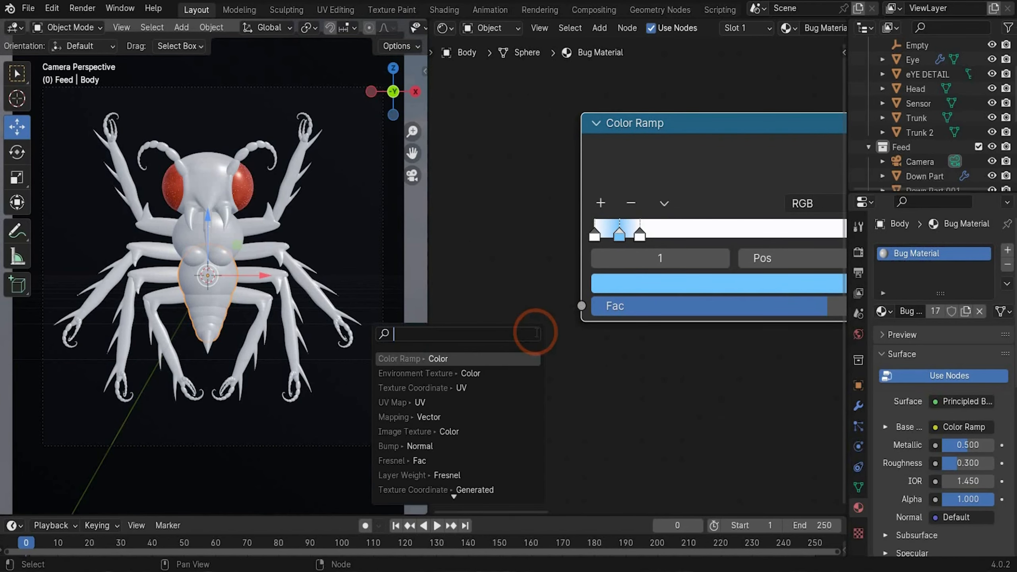
text(fres)
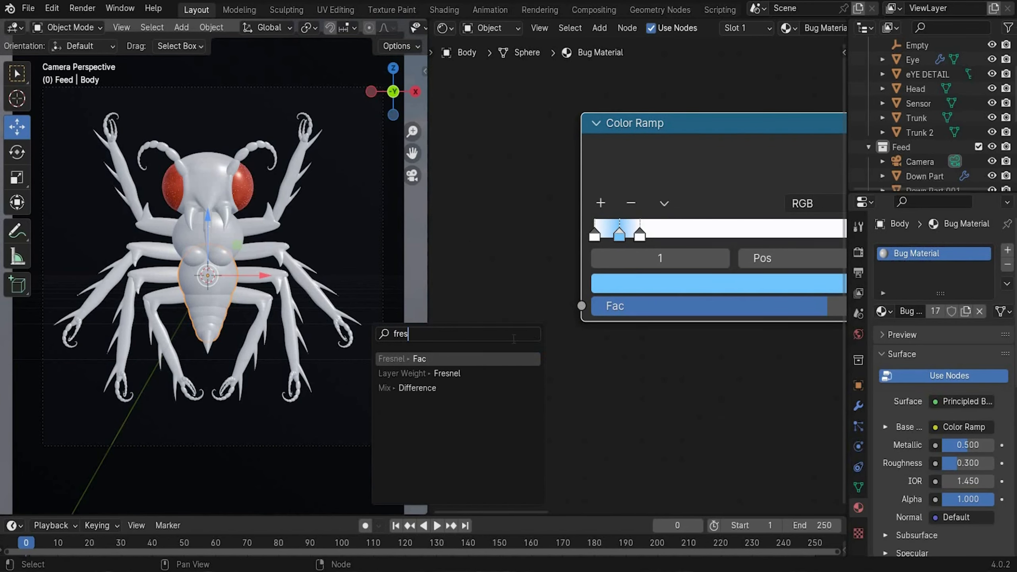
click(492, 358)
click(517, 317)
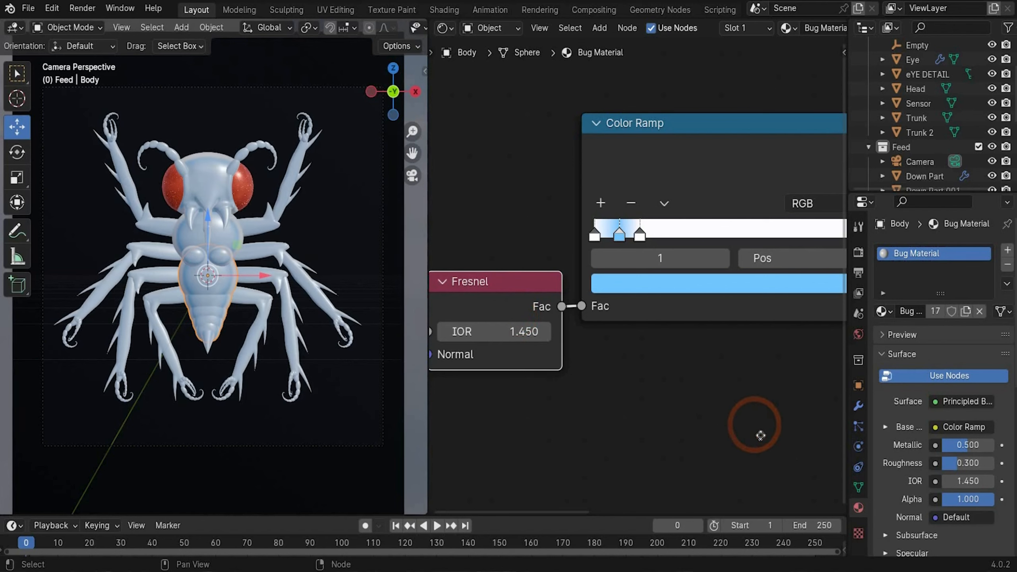
middle_drag(759, 434, 783, 450)
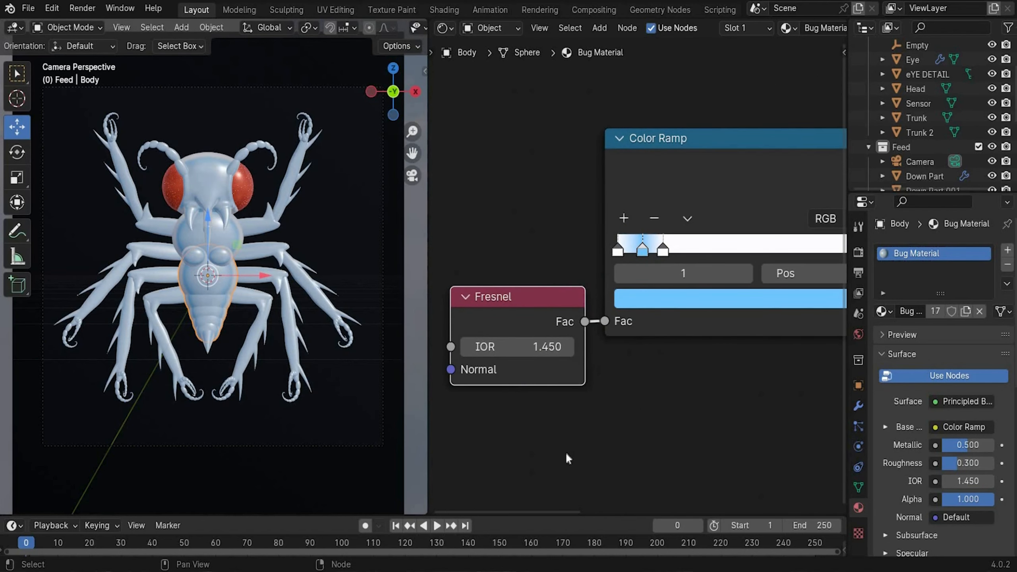
Spread the Color Ramp's last white stop further from the blue stop and set the blue stop to position 0.048.
click(265, 425)
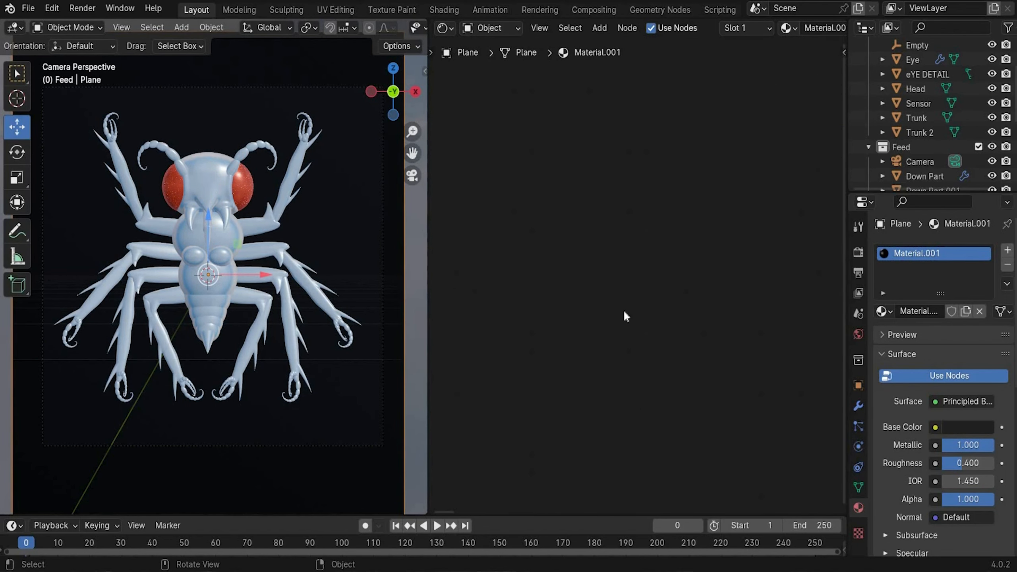
key(ctrl+z)
scroll(536, 317, up, 4)
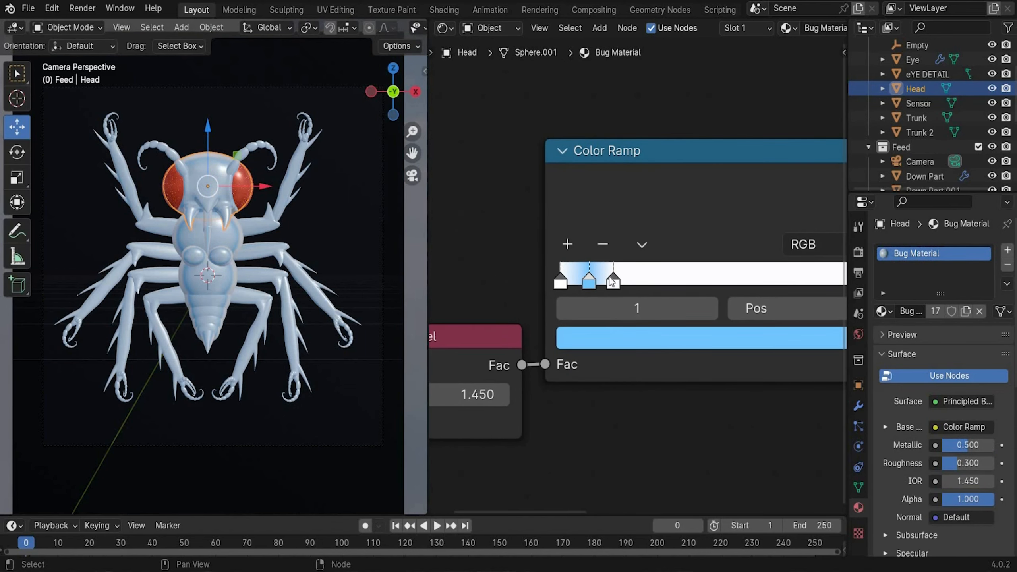
drag(617, 285, 653, 283)
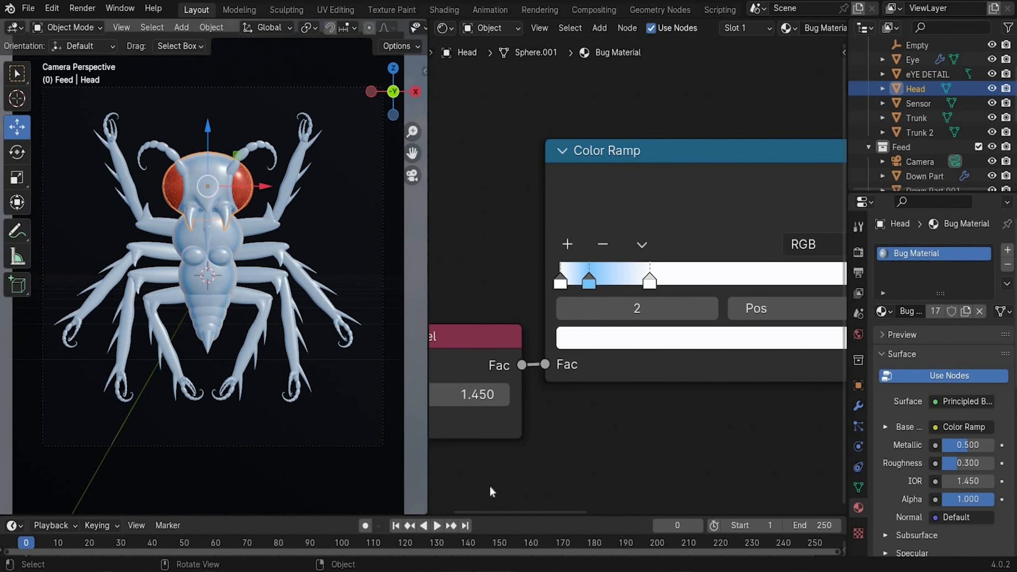
click(240, 427)
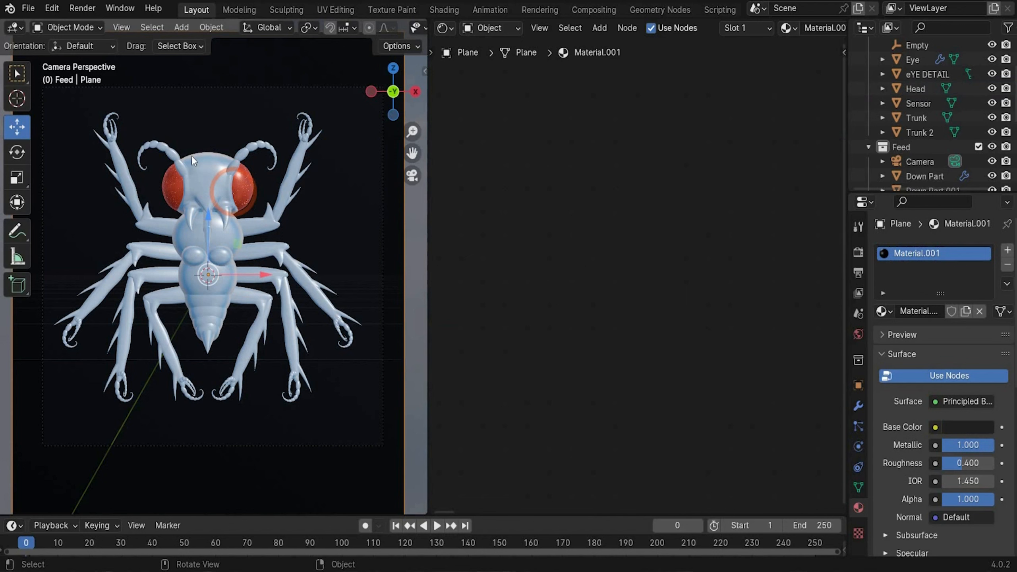
click(206, 171)
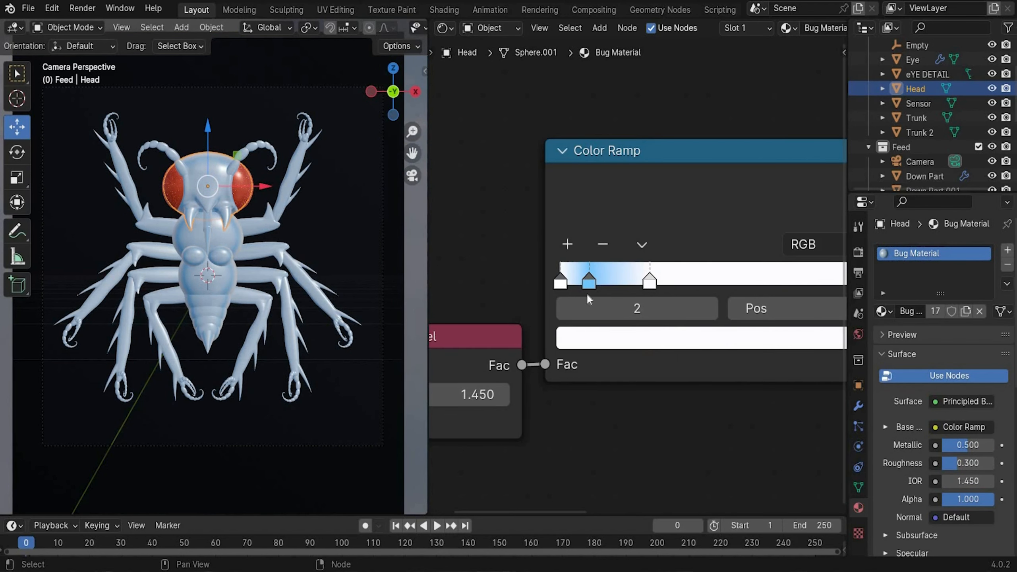
mouse_move(600, 284)
mouse_down()
mouse_move(628, 283)
mouse_move(571, 283)
mouse_move(605, 289)
mouse_move(584, 290)
mouse_move(589, 280)
mouse_up()
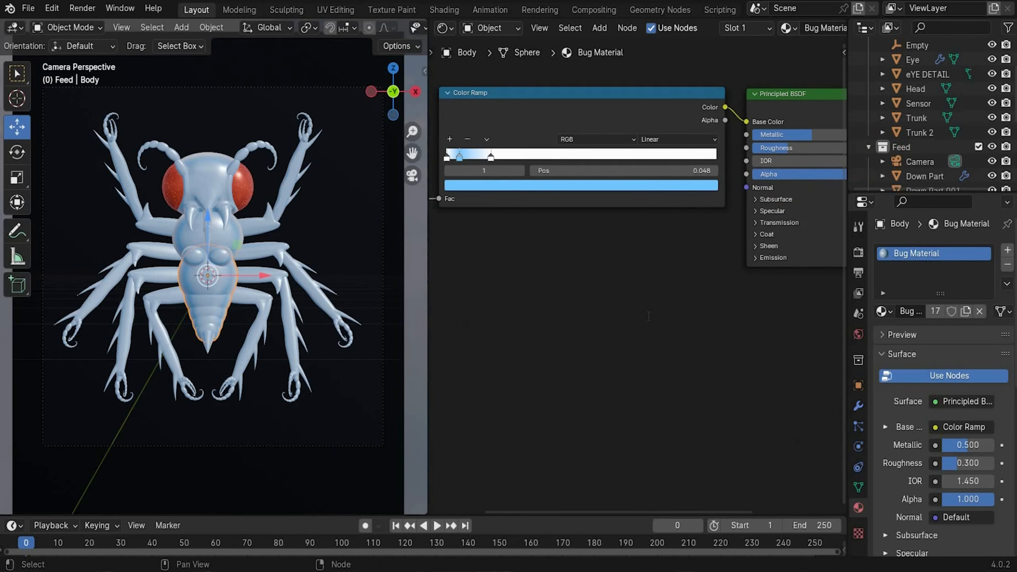
Add a Bump node feeding the Principled BSDF's Normal, with an Image Texture node linked to the Bump's Height.
key(shift+a)
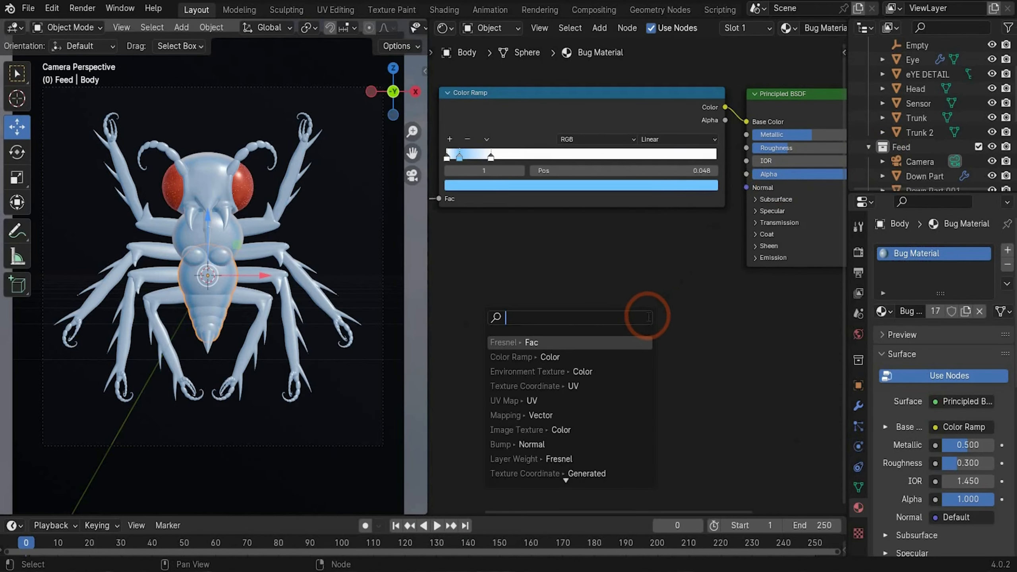
text(bump)
key(Return)
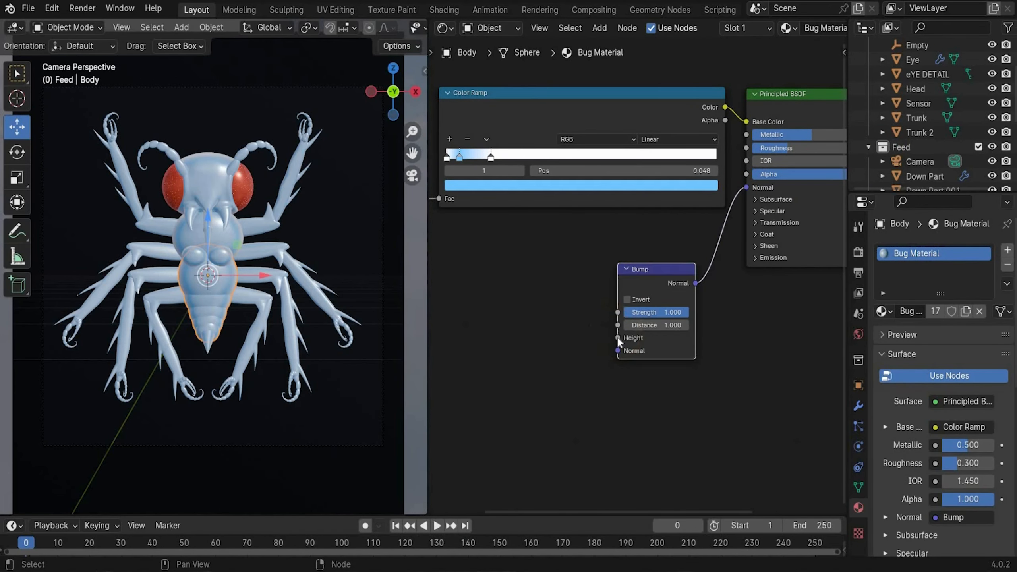
key(shift+a)
text(imag)
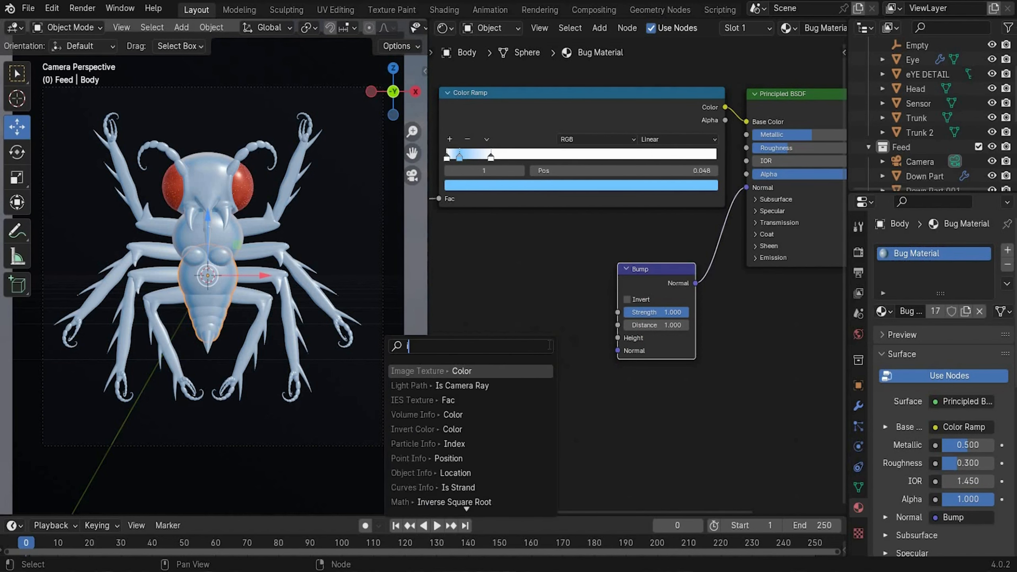
click(517, 375)
click(533, 337)
Add a Mapping node to the Image Texture's Vector and drive it from a Texture Coordinate node's Camera output.
middle_drag(557, 475, 699, 426)
drag(577, 346, 541, 350)
text(mapp)
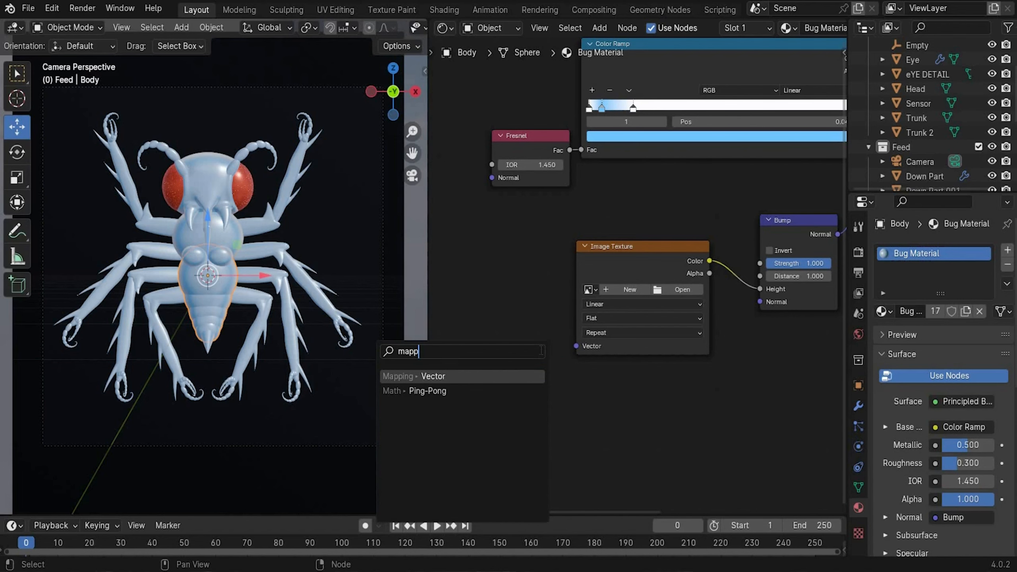
key(Return)
drag(477, 345, 466, 342)
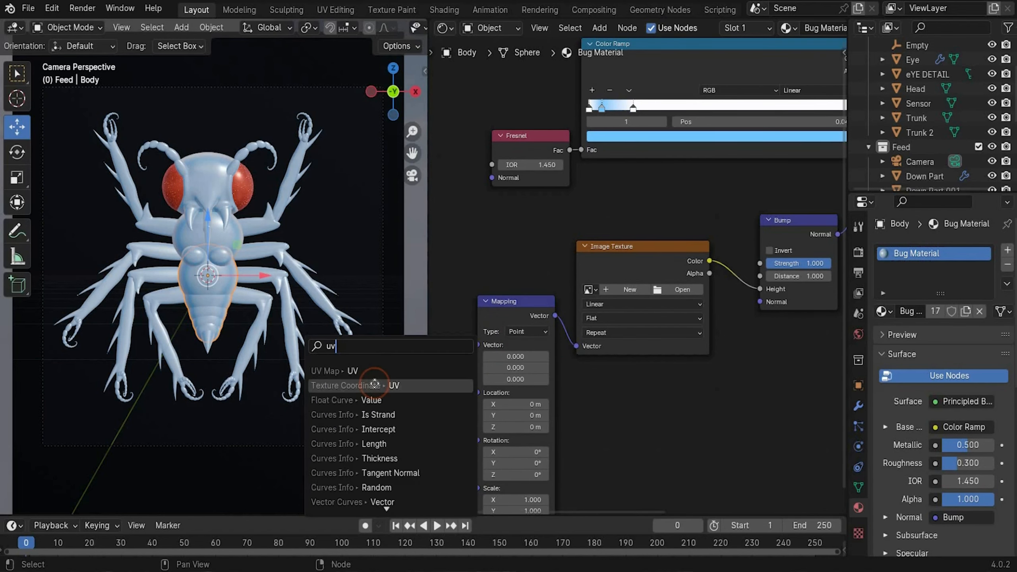
click(374, 385)
click(466, 363)
middle_drag(588, 396, 619, 398)
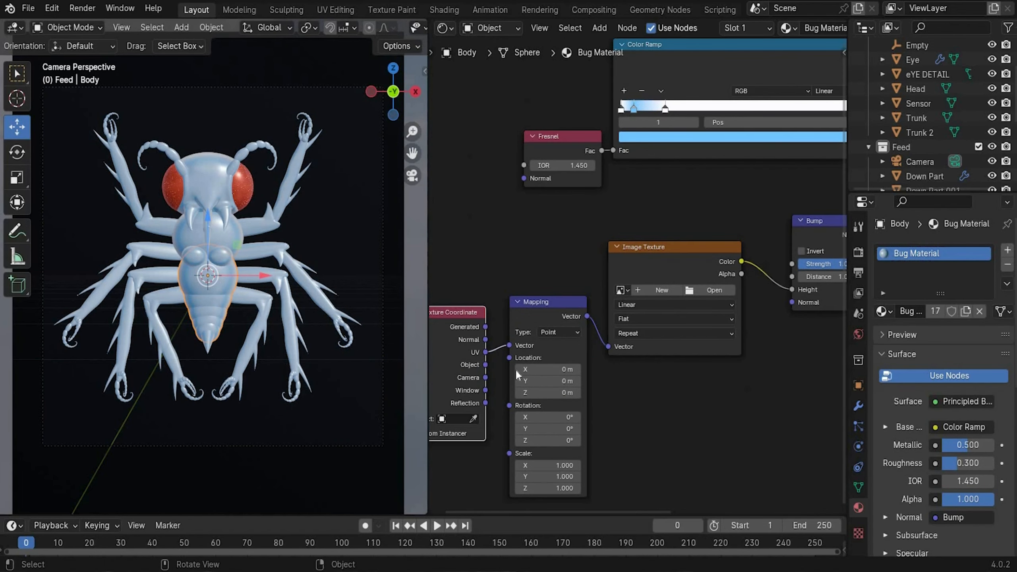
drag(486, 378, 508, 345)
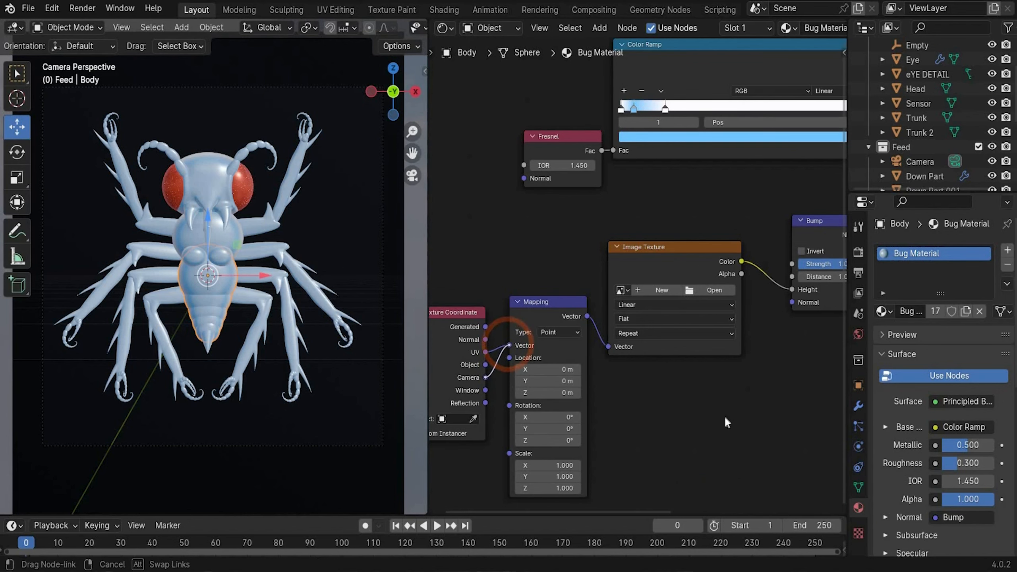
Load Organic-BM06-Diffuse.jpg into the Image Texture node and set the Bump strength to 0.2.
middle_drag(725, 413, 642, 412)
click(620, 289)
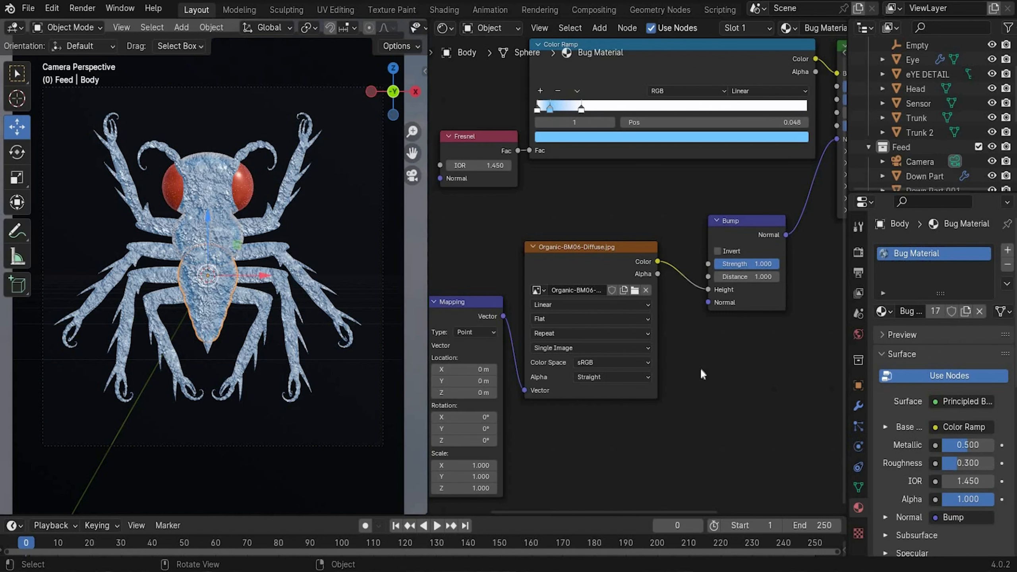
middle_drag(701, 369, 594, 377)
click(641, 272)
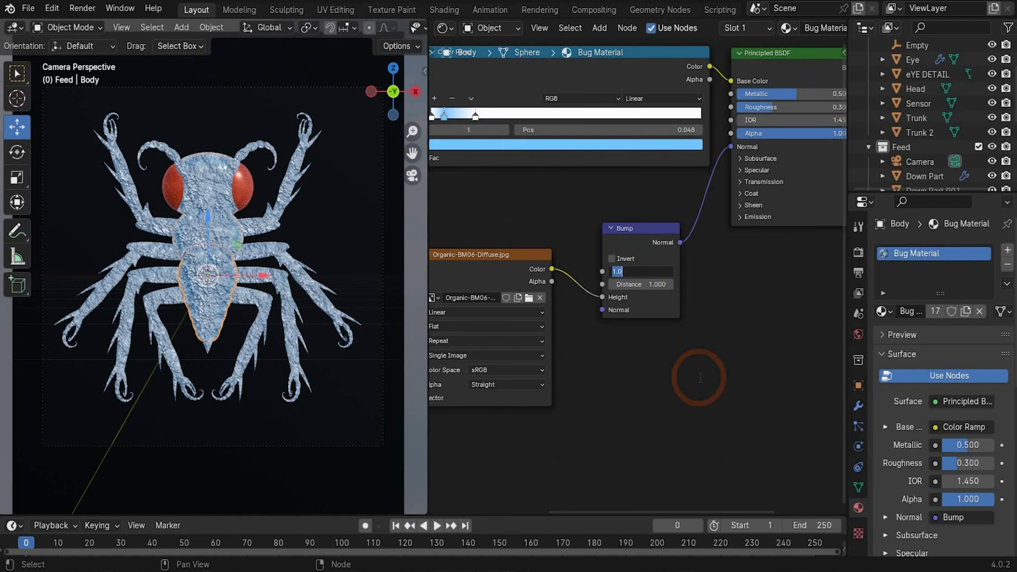
text(0)
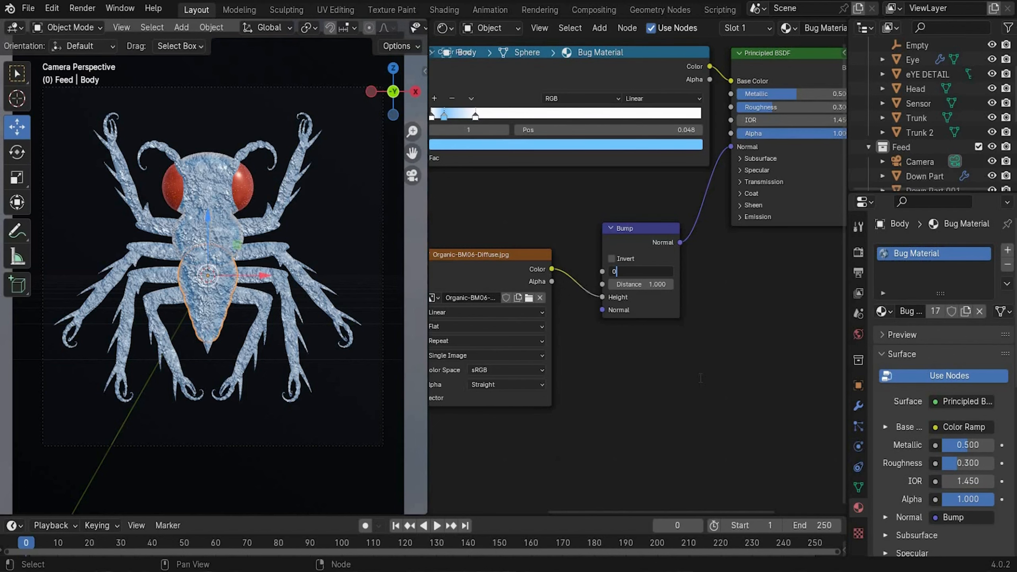
text(.2)
key(Return)
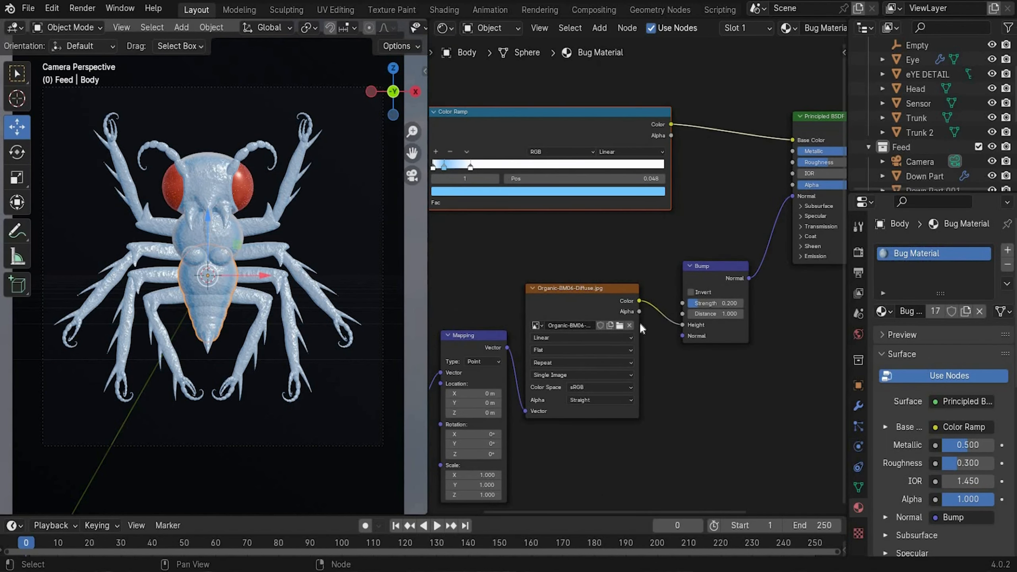
Insert a Mix Color node before Base Color, with the Color Ramp in A and the Organic-BM06-Diffuse.jpg texture in B.
scroll(698, 360, up, 1)
middle_drag(715, 395, 674, 402)
drag(630, 116, 648, 165)
text(mix)
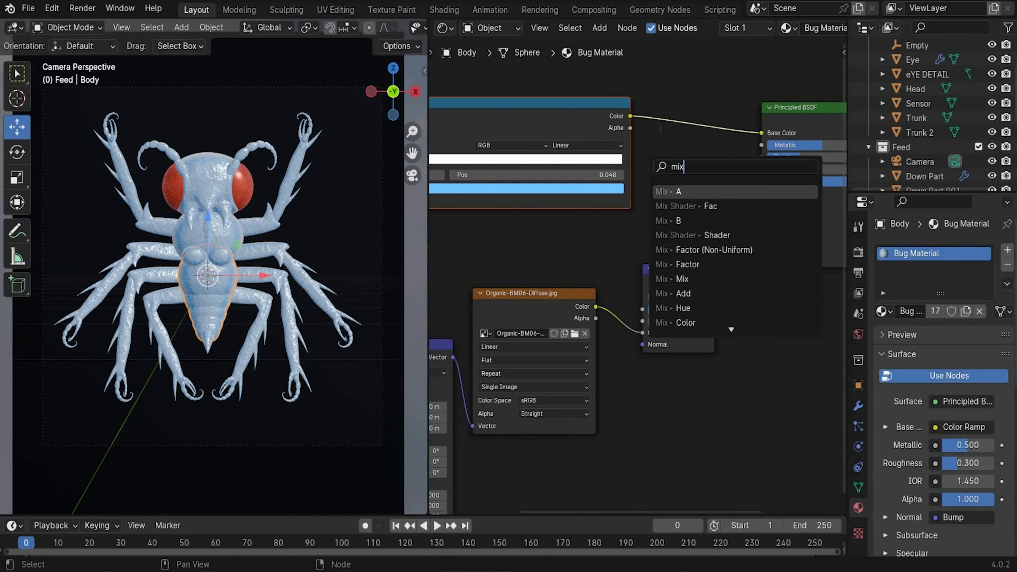
click(668, 189)
click(677, 124)
drag(730, 113, 760, 132)
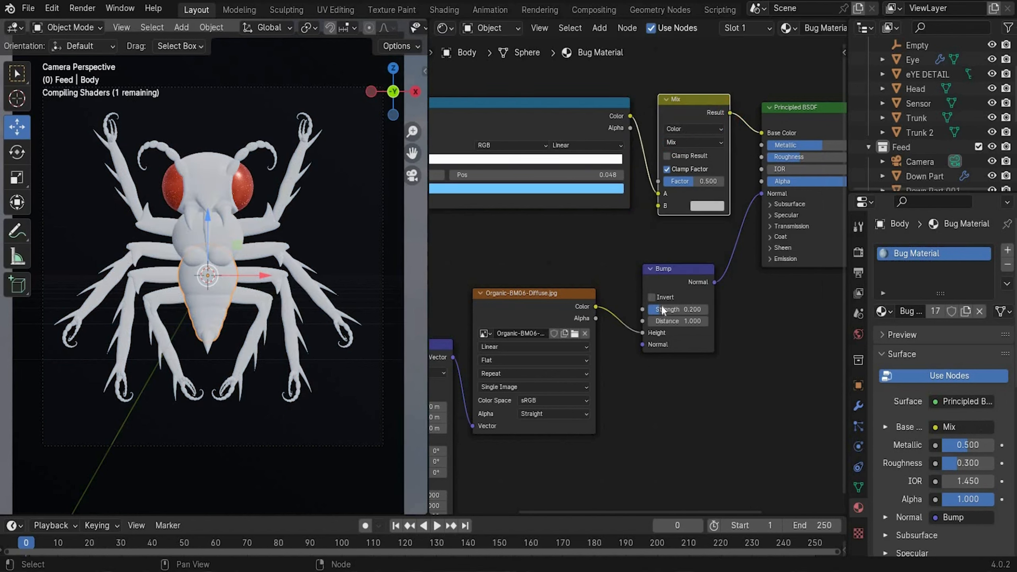
drag(596, 307, 658, 206)
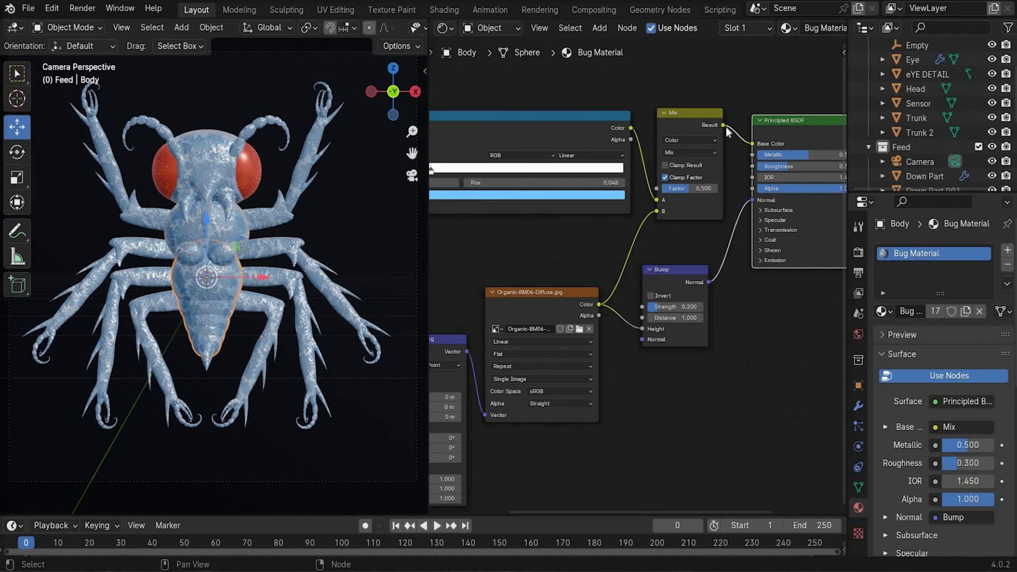
Reroute the Mix result into the Bump's Height and link the Color Ramp directly to the Principled BSDF's Base Color.
drag(722, 125, 627, 425)
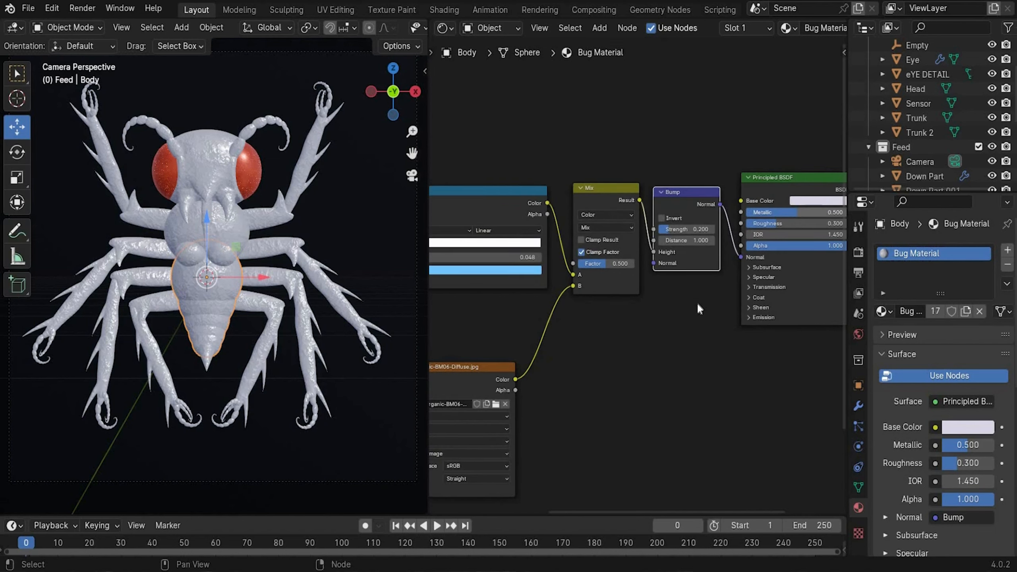
drag(548, 203, 742, 202)
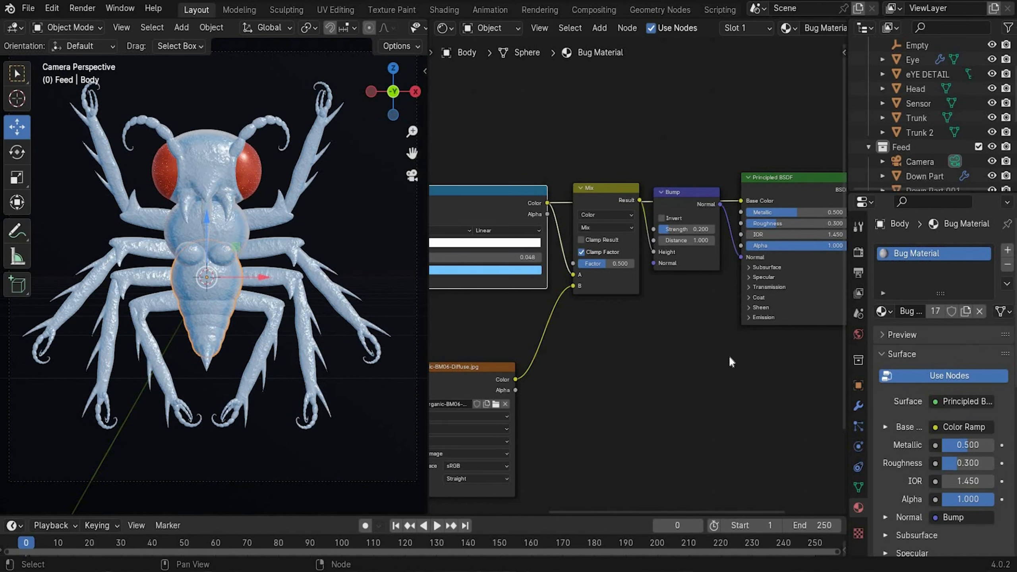
Select the insect's middle body segment and set the Bug Material's Bump strength to 0.1.
click(233, 212)
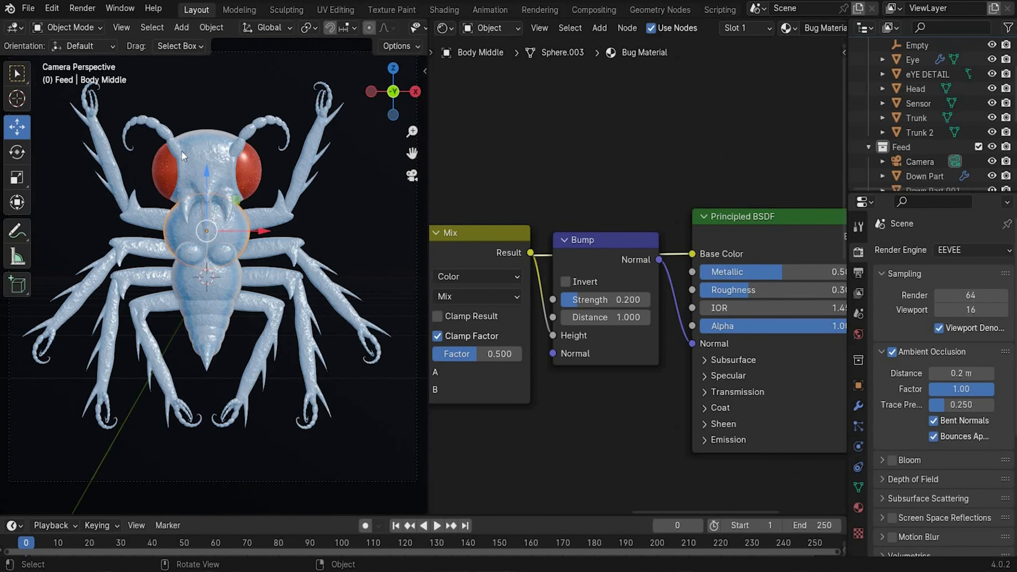
click(607, 298)
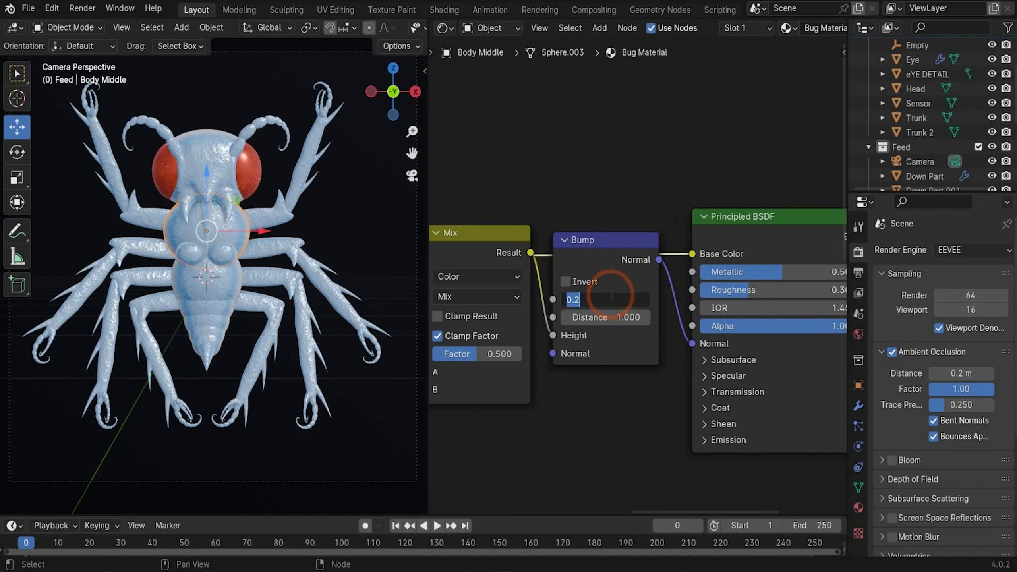
text(0)
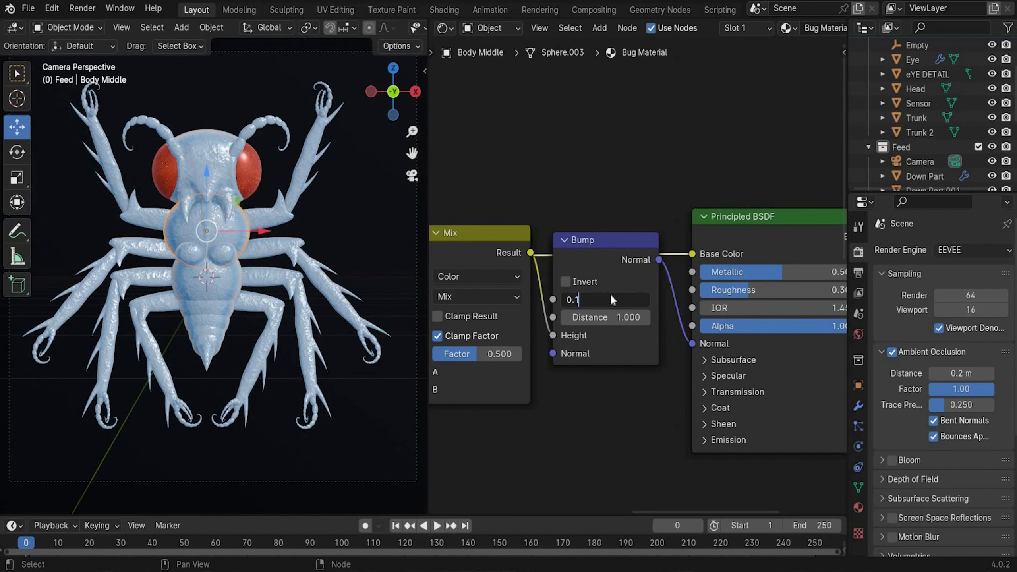
text(.1)
key(Return)
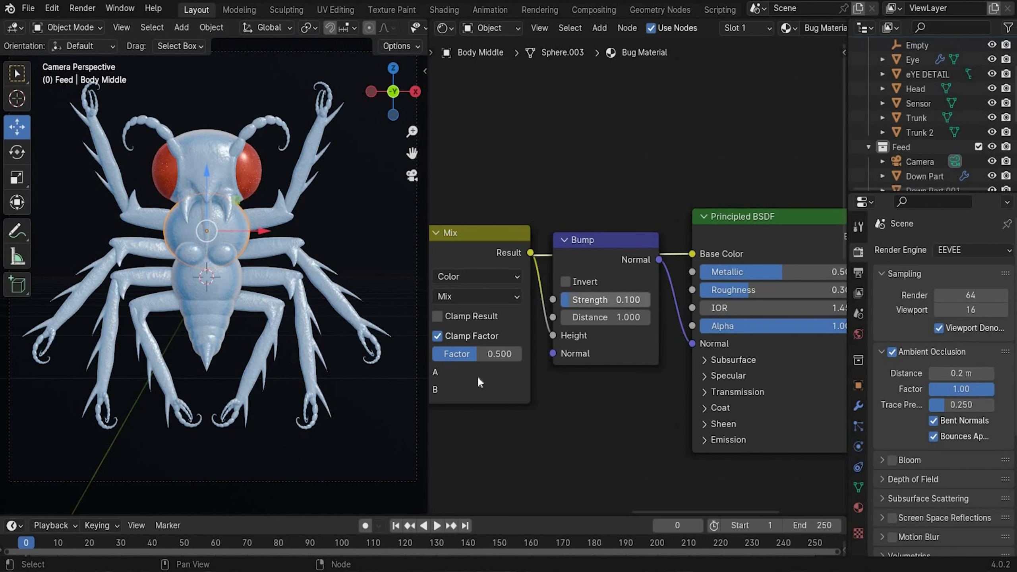